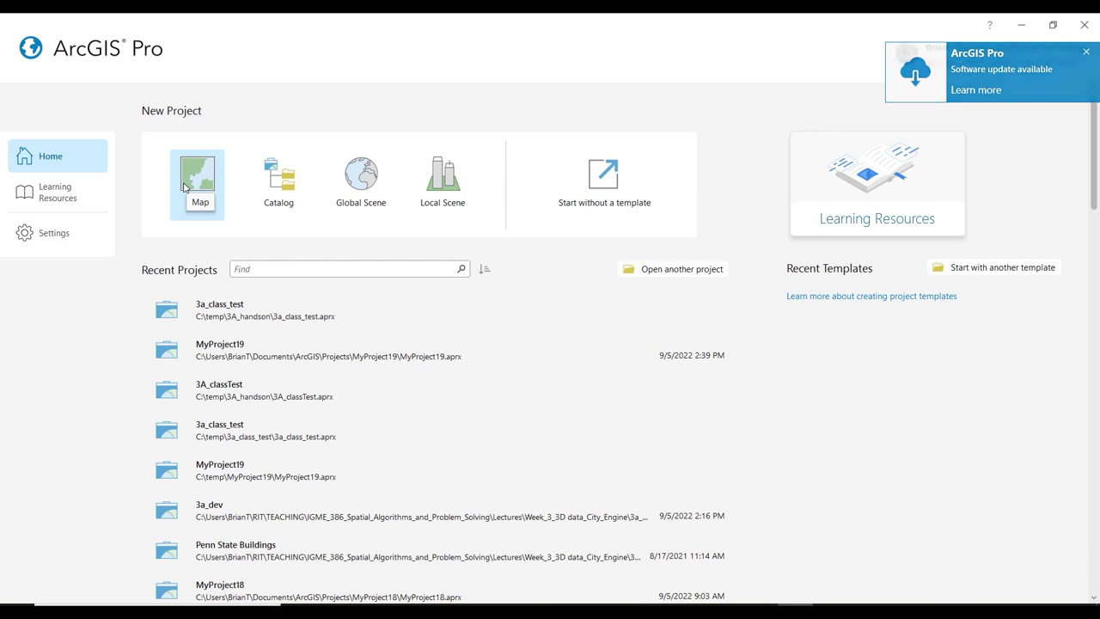
# Start a new project from the Map template and set its location to C:\temp\3A_handson
pyautogui.click(185, 188)
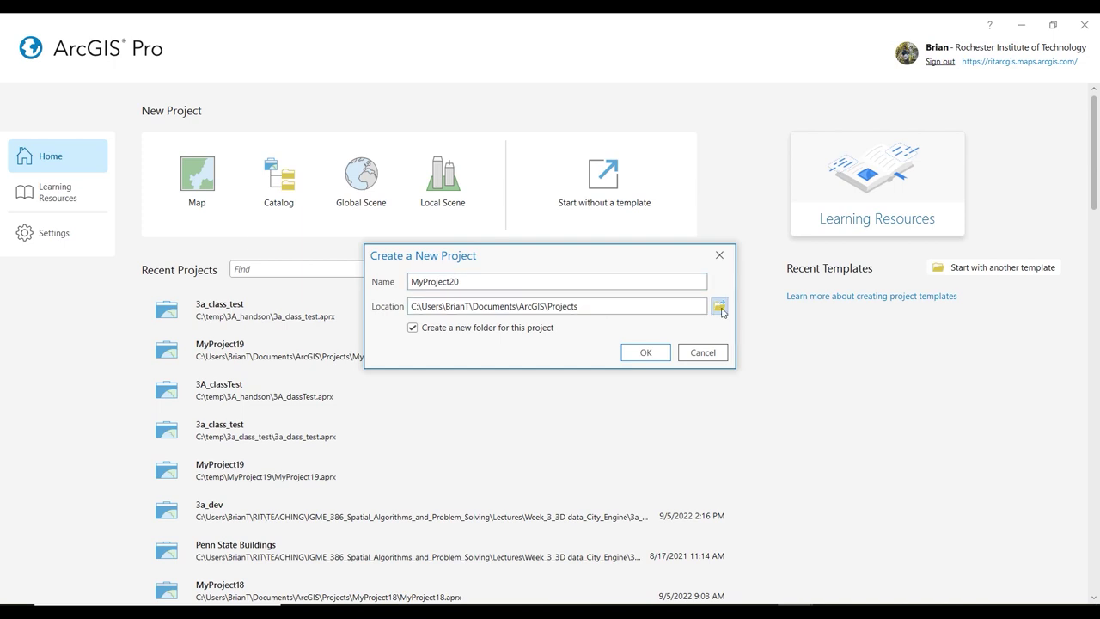
pyautogui.click(720, 308)
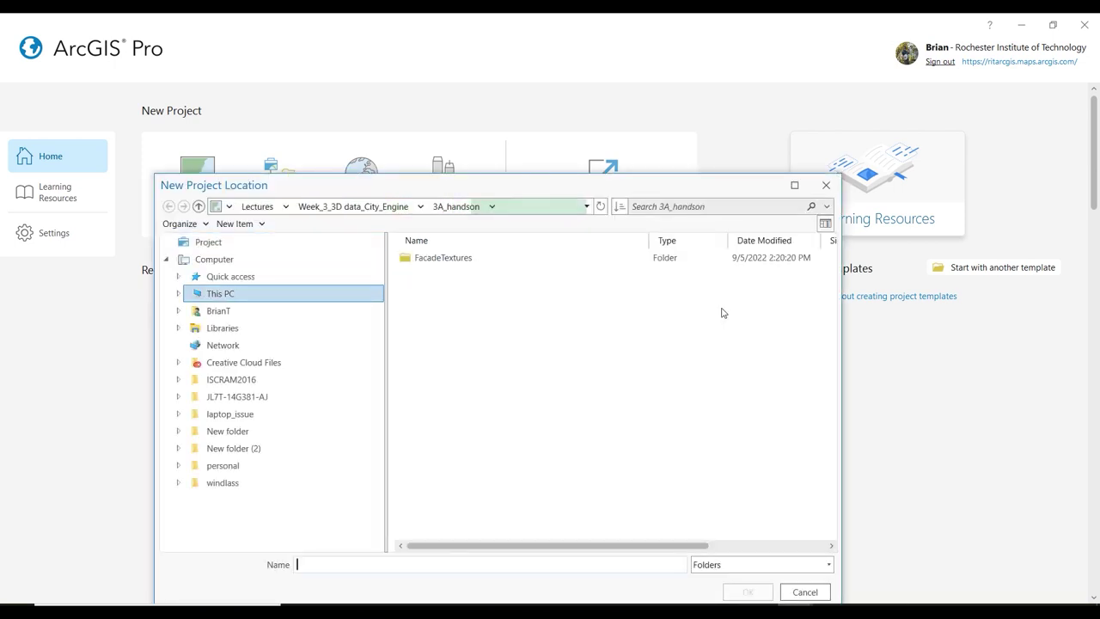
pyautogui.click(179, 294)
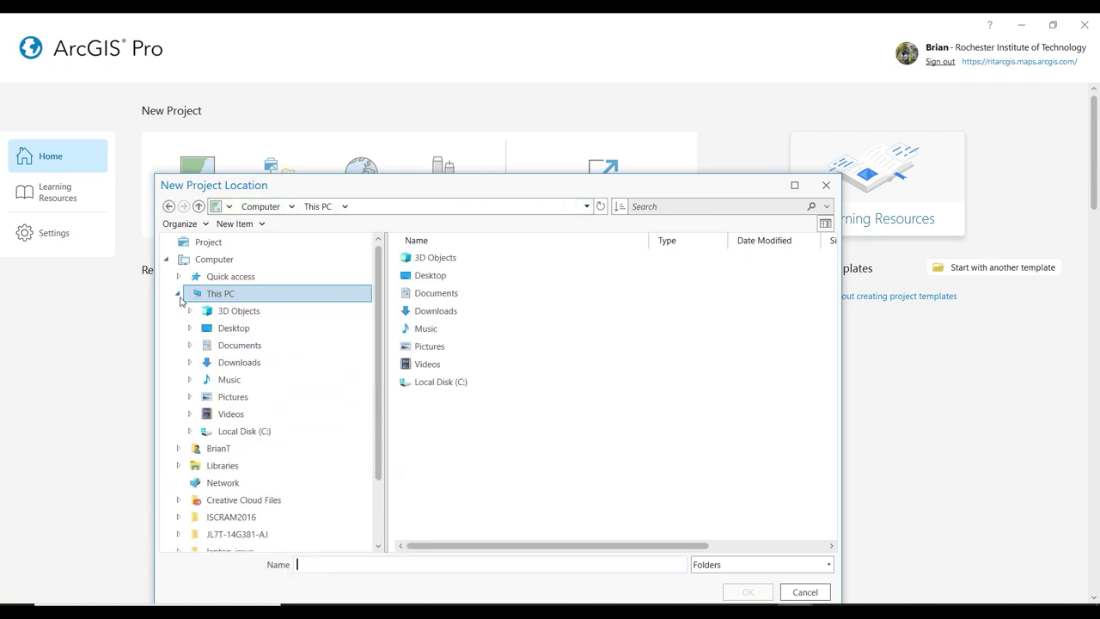
pyautogui.click(188, 432)
pyautogui.scroll(-2, 211, 456)
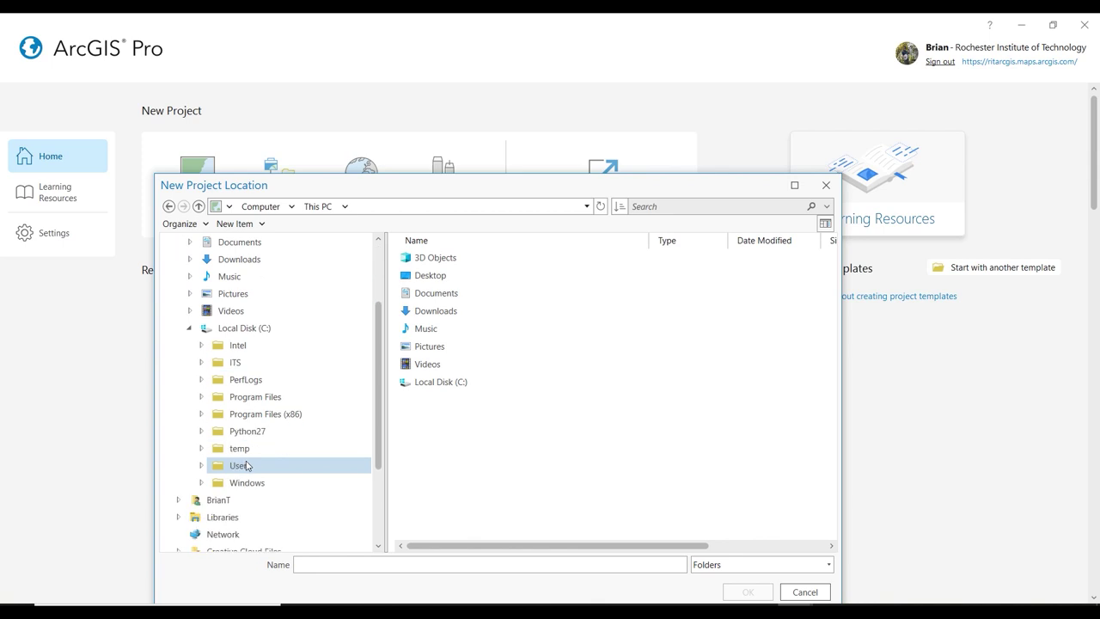
pyautogui.click(201, 449)
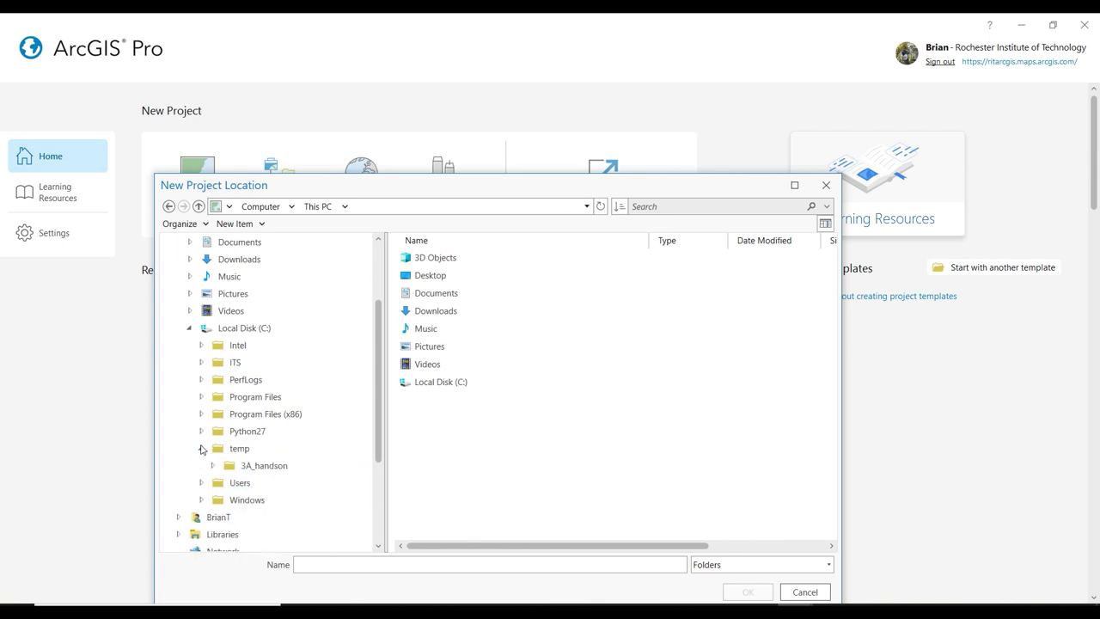
pyautogui.click(283, 467)
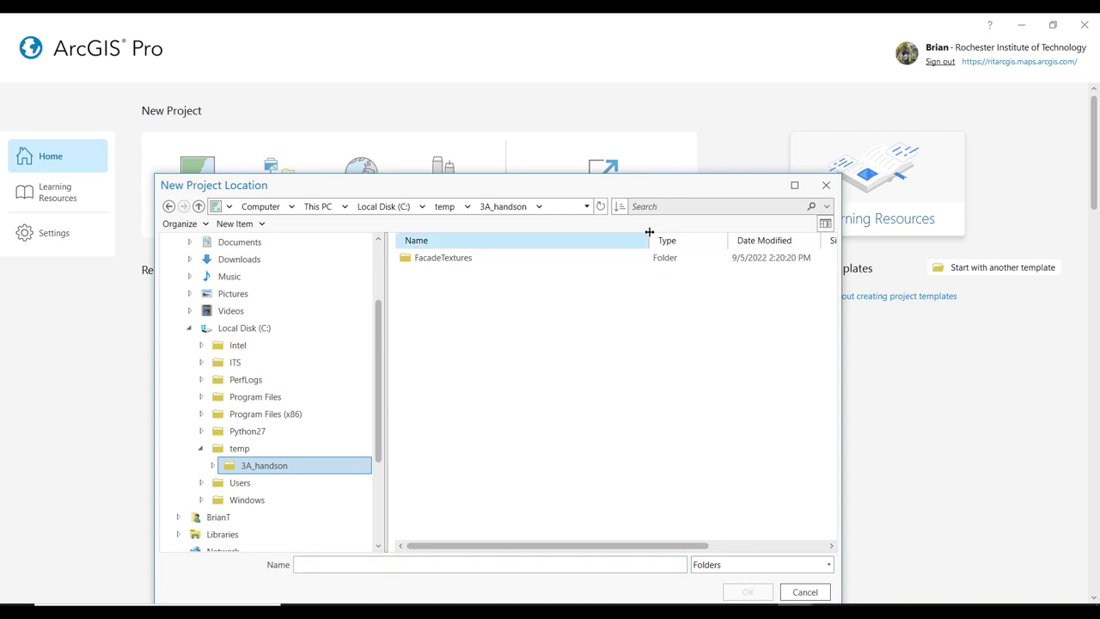
pyautogui.moveTo(637, 195); pyautogui.dragTo(636, 127)
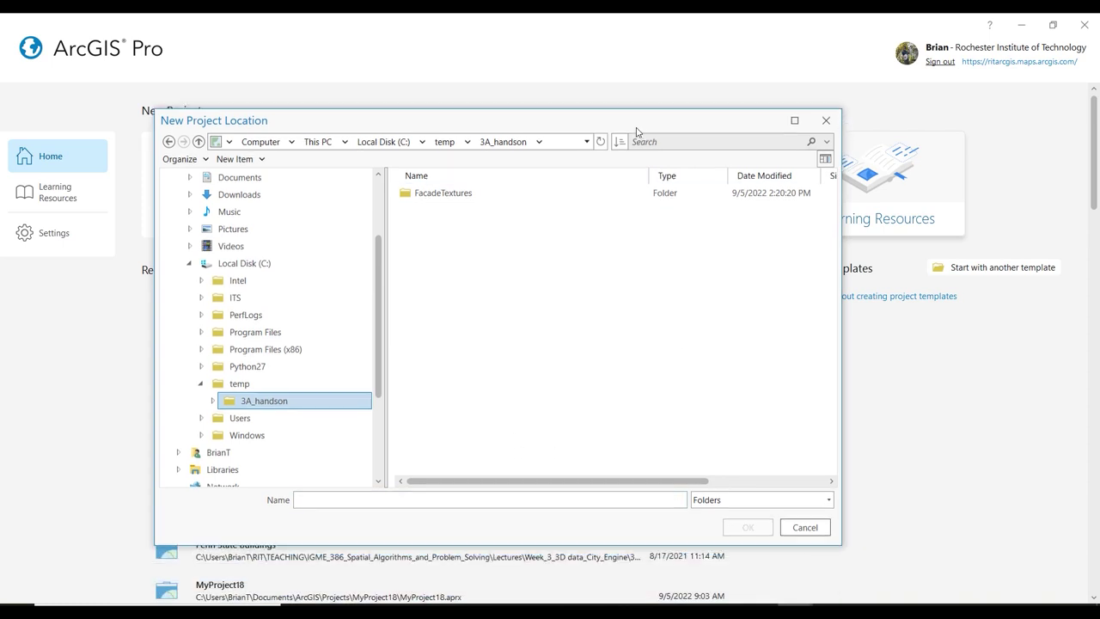
pyautogui.click(444, 139)
pyautogui.click(454, 189)
pyautogui.click(731, 520)
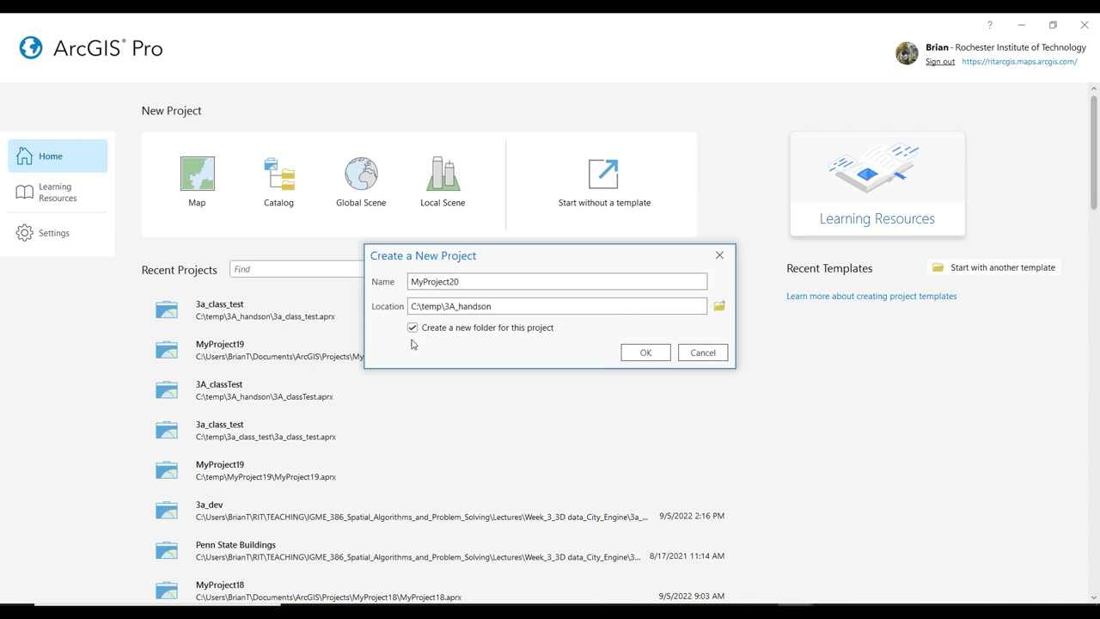
# Turn off creating a new project folder, name the project 3a_3d_test, and create it
pyautogui.click(412, 328)
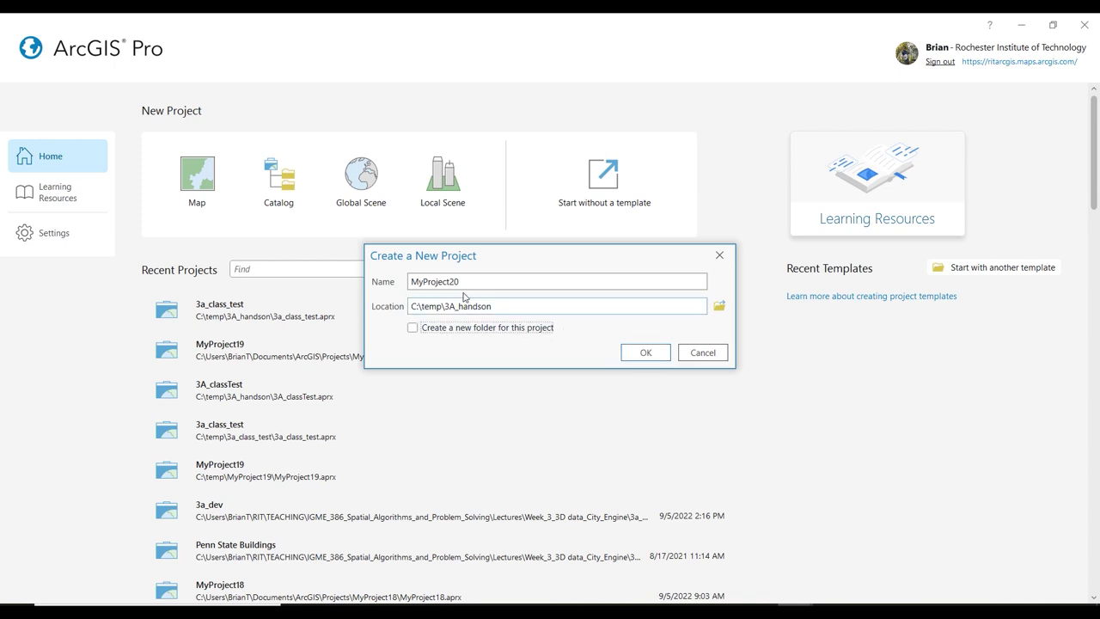
pyautogui.moveTo(458, 281); pyautogui.dragTo(378, 292)
pyautogui.write('3')
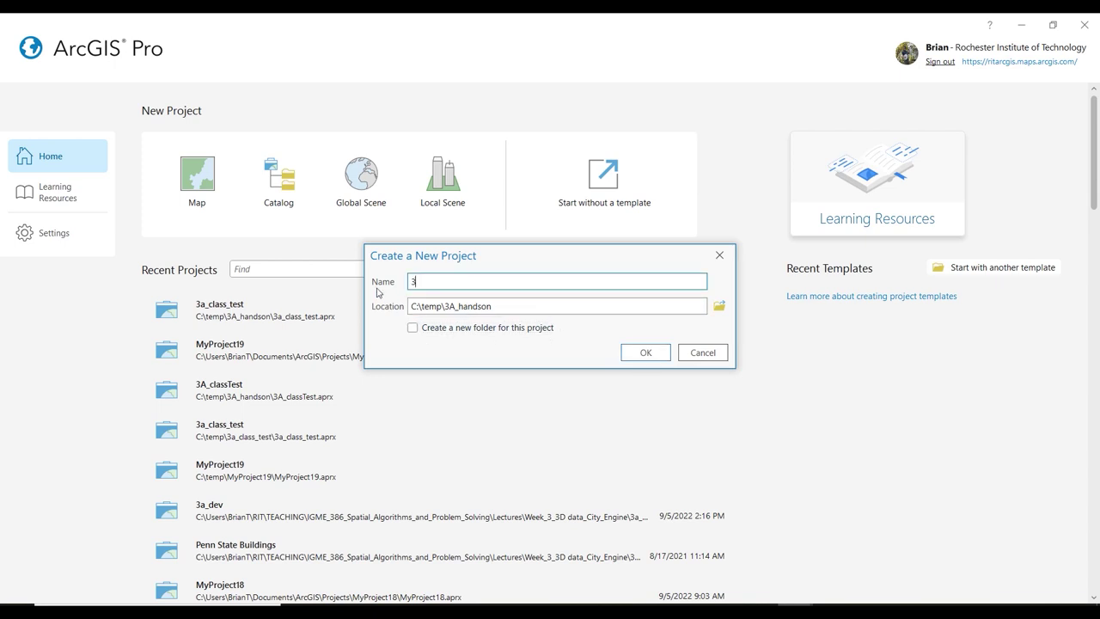
pyautogui.write('a_3d_test')
pyautogui.hotkey('alt', 'Tab')
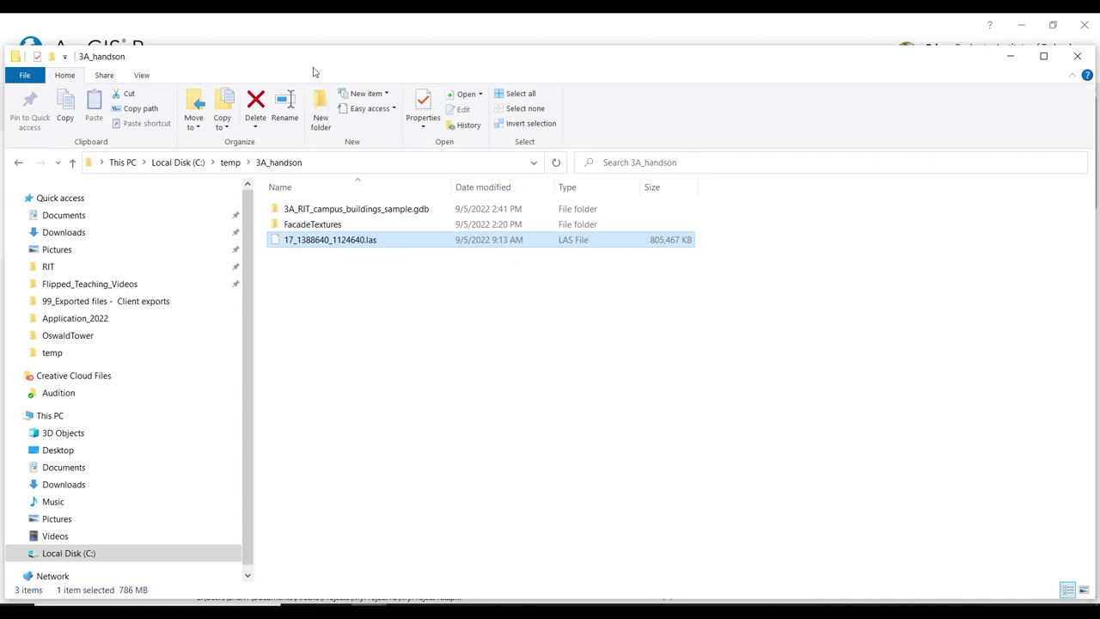
pyautogui.moveTo(266, 75); pyautogui.dragTo(806, 78)
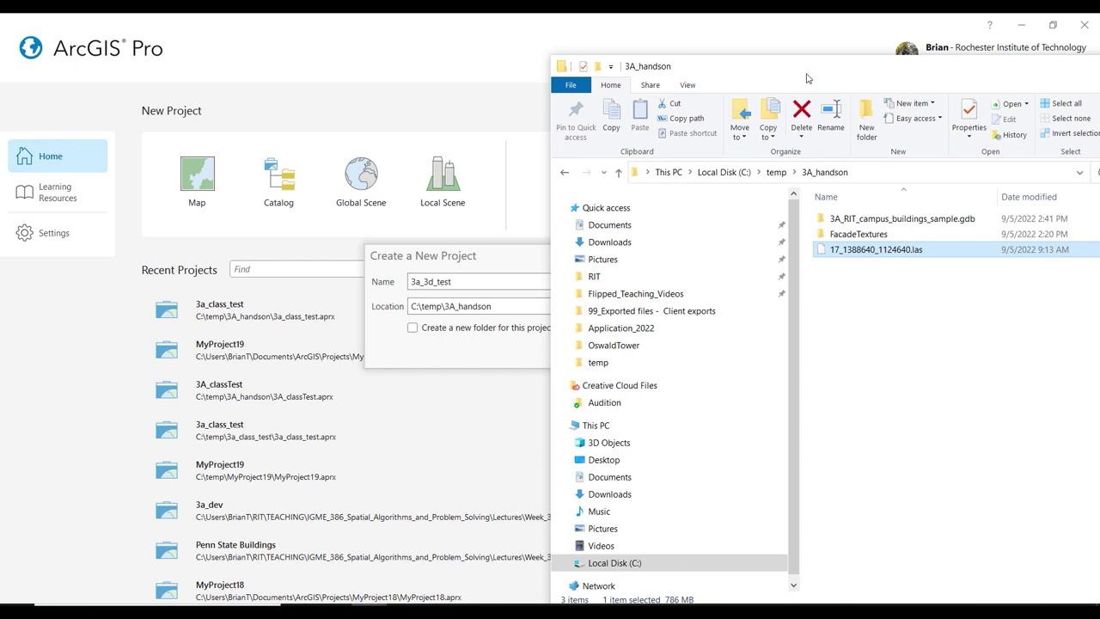
pyautogui.moveTo(754, 66); pyautogui.dragTo(616, 384)
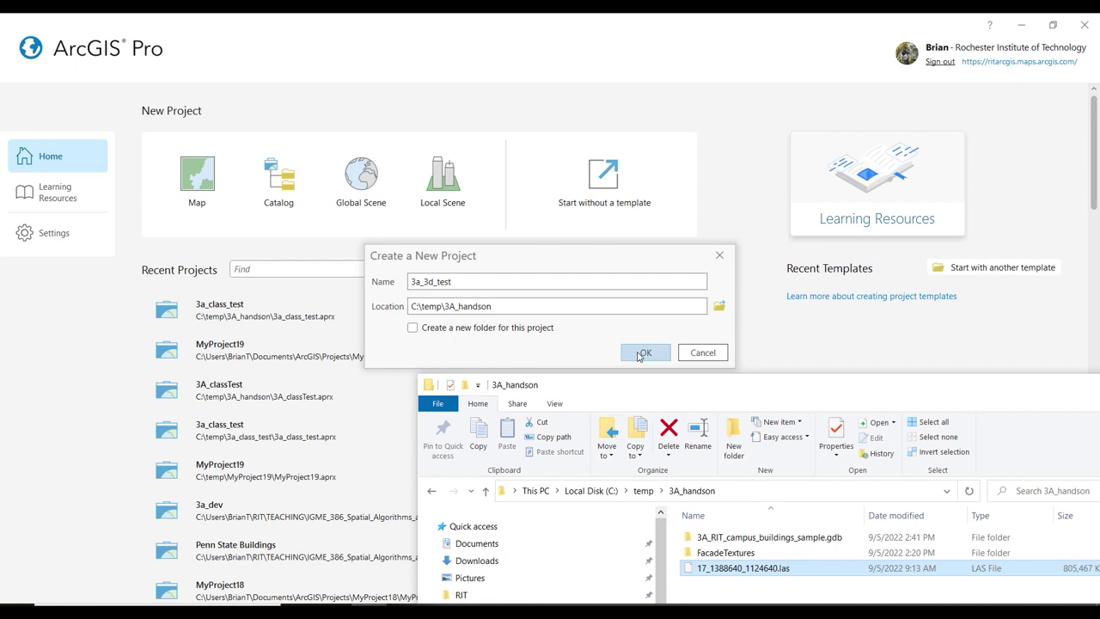
pyautogui.click(638, 355)
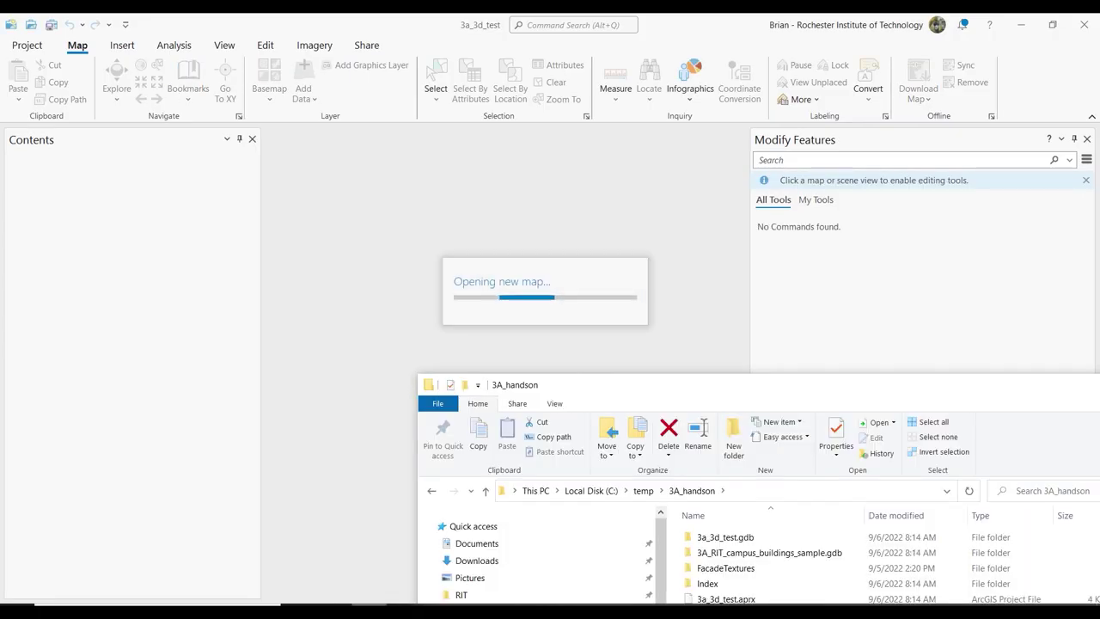
# Switch to File Explorer and examine the project files and folders in 3A_handson, including 3a_3d_test.gdb, then minimize the window
pyautogui.moveTo(793, 391); pyautogui.dragTo(829, 319)
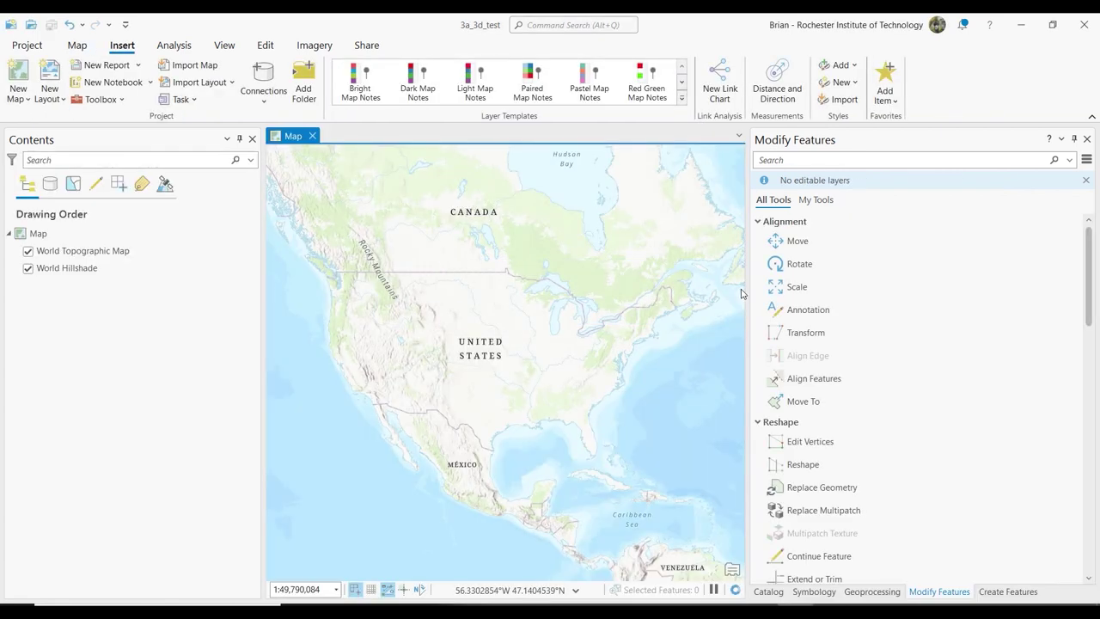
pyautogui.hotkey('alt', 'Tab')
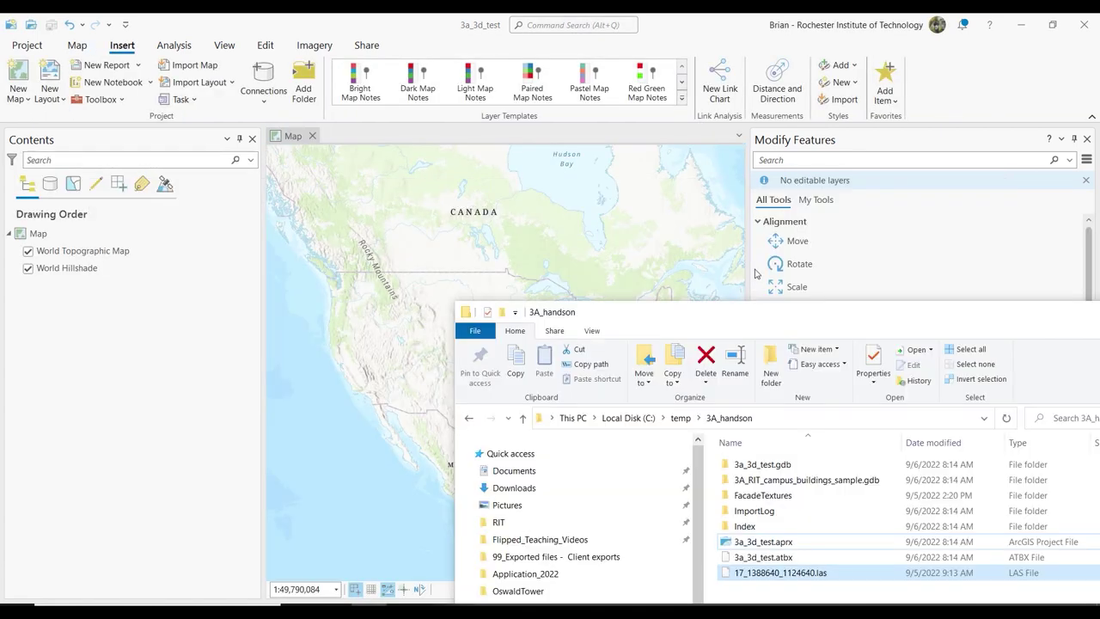
pyautogui.moveTo(732, 312); pyautogui.dragTo(669, 180)
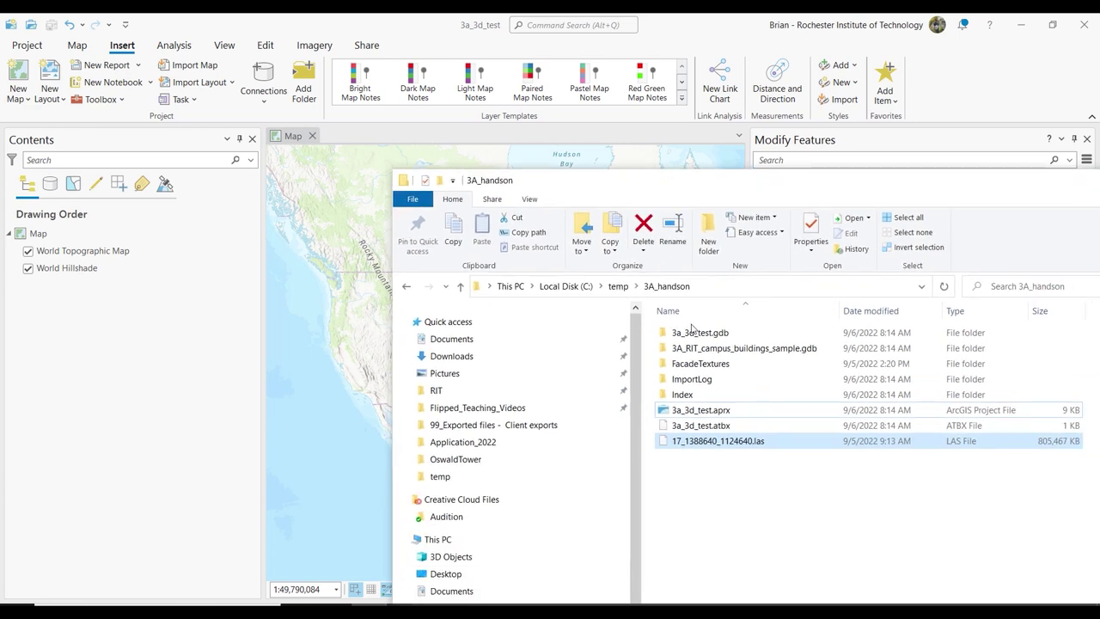
pyautogui.click(700, 410)
pyautogui.click(700, 426)
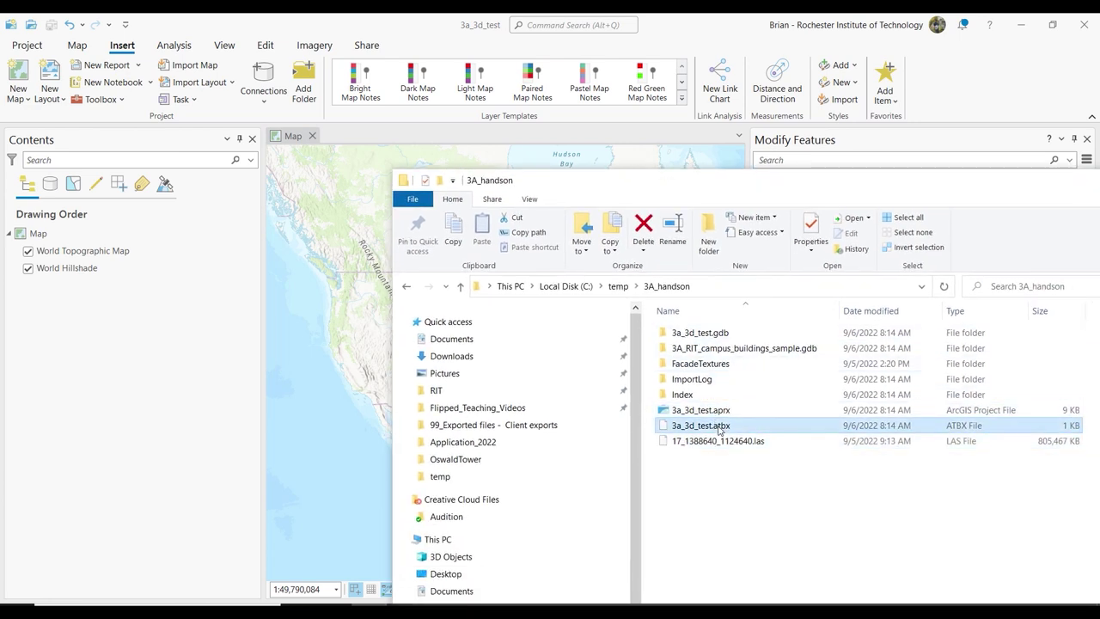
pyautogui.click(699, 335)
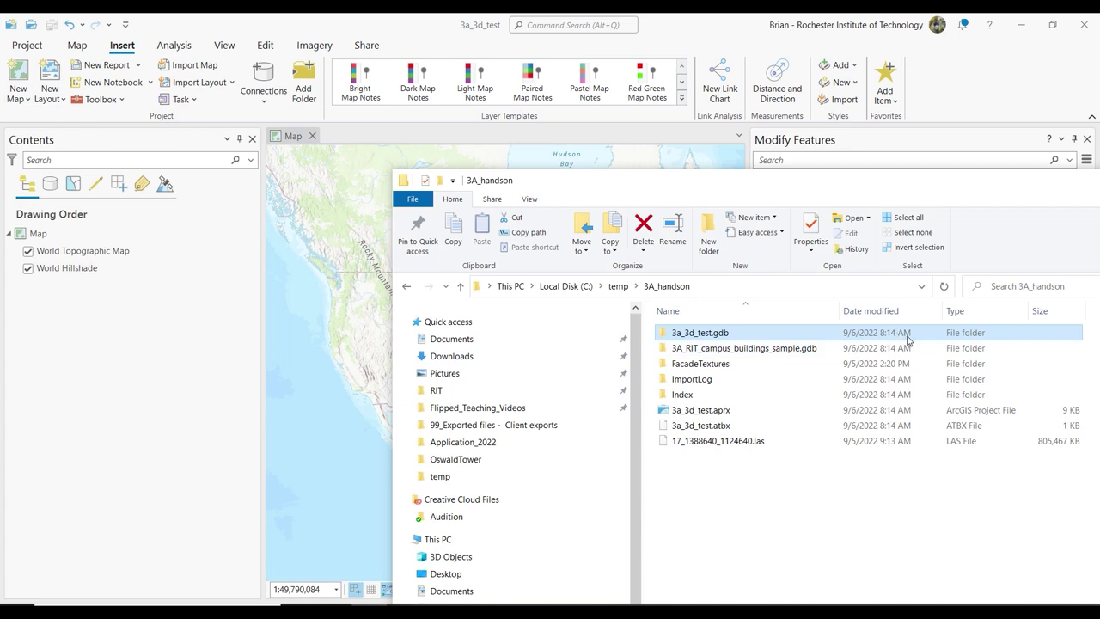
pyautogui.click(908, 365)
pyautogui.moveTo(1044, 183); pyautogui.dragTo(830, 212)
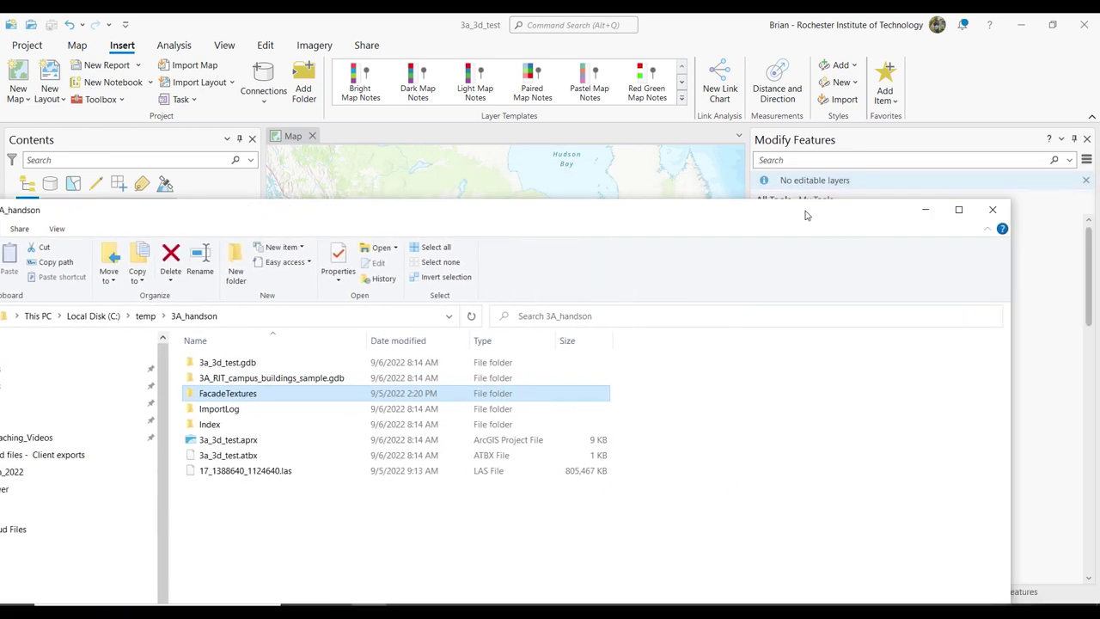
pyautogui.click(920, 211)
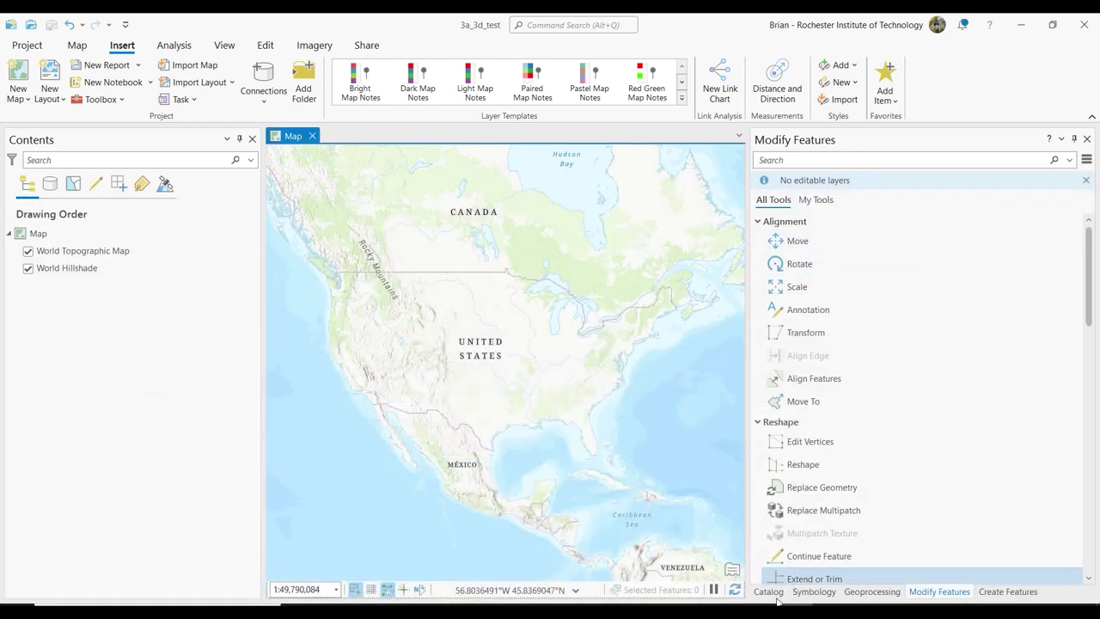
# In the project's catalog, expand the 3A_handson folder connection and the 3A_RIT_campus_buildings_sample.gdb geodatabase inside it
pyautogui.click(769, 591)
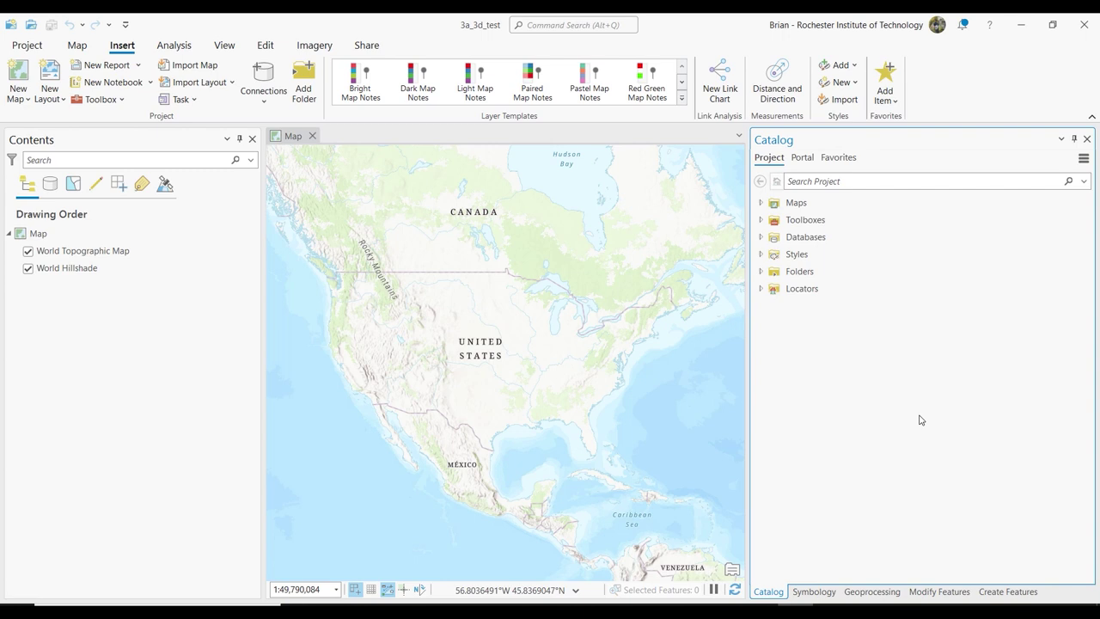
pyautogui.click(760, 272)
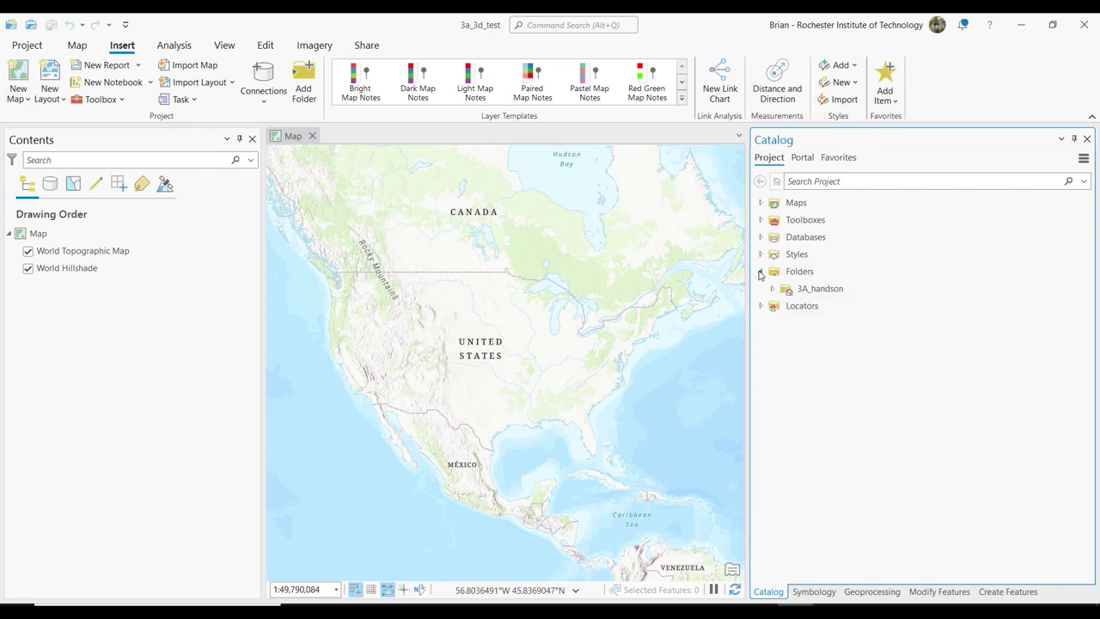
pyautogui.moveTo(788, 294)
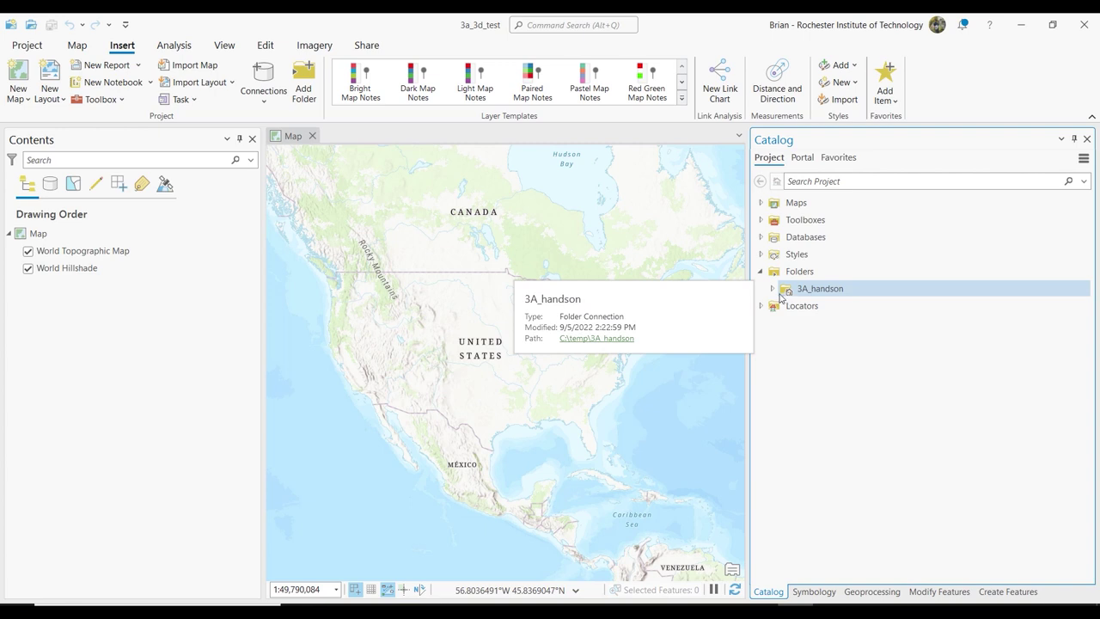
pyautogui.click(772, 289)
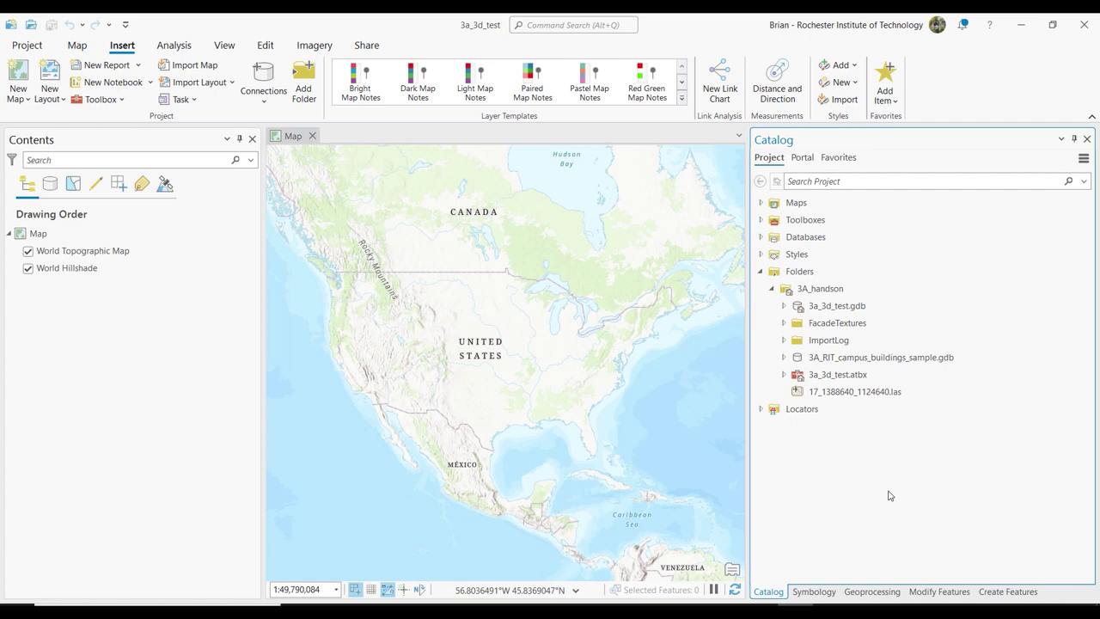
pyautogui.click(895, 393)
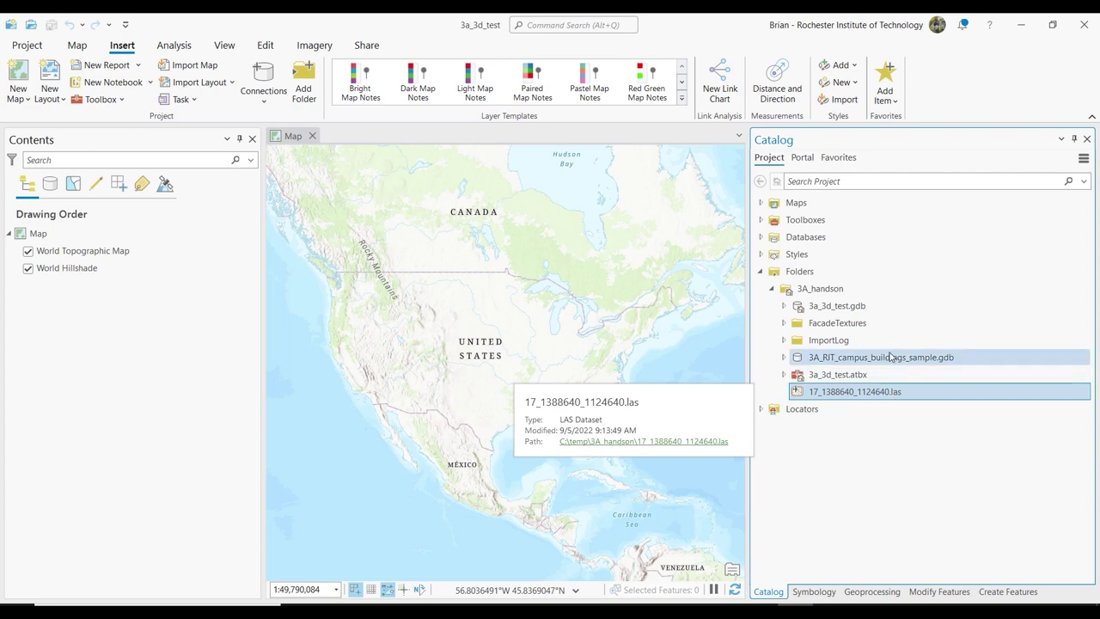
pyautogui.click(850, 361)
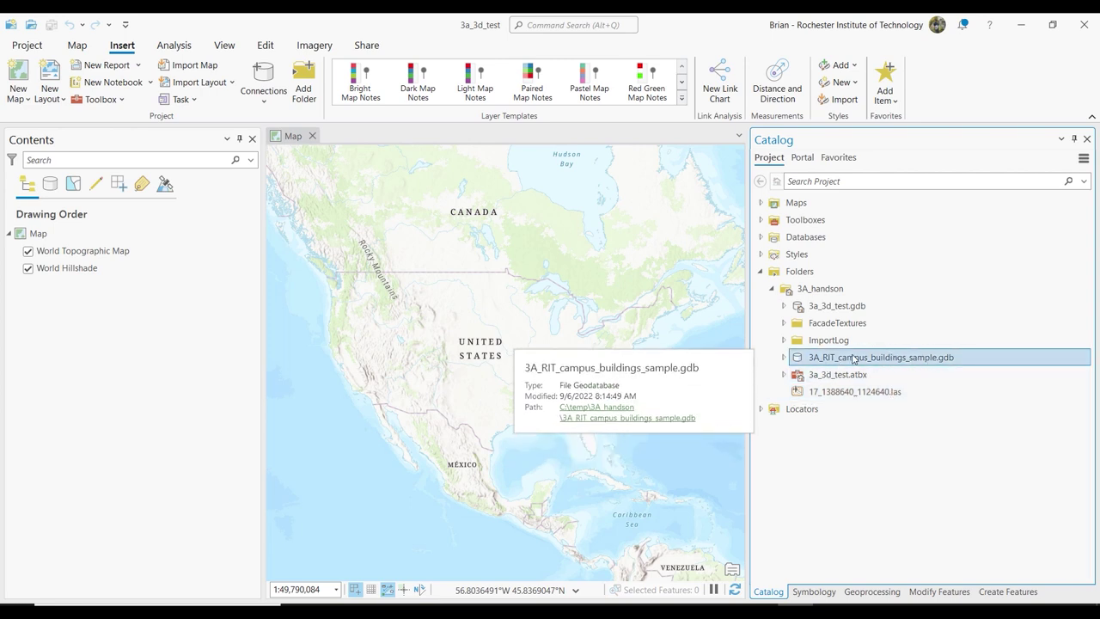
pyautogui.click(782, 356)
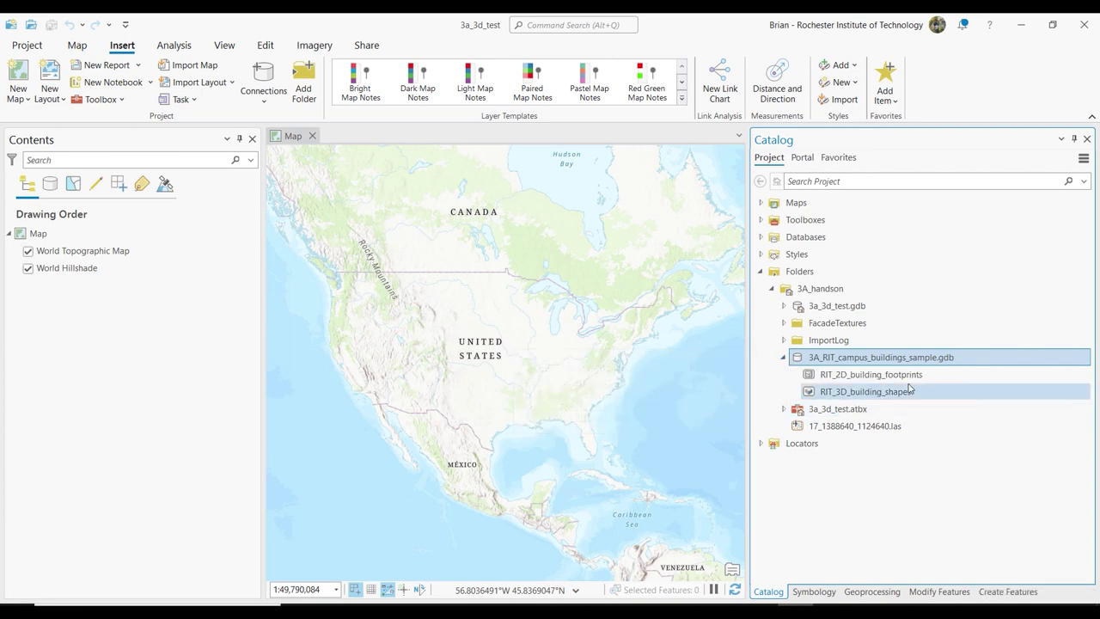
# Examine the RIT_2D_building_footprints and RIT_3D_building_shapes feature classes in the campus buildings geodatabase
pyautogui.click(936, 382)
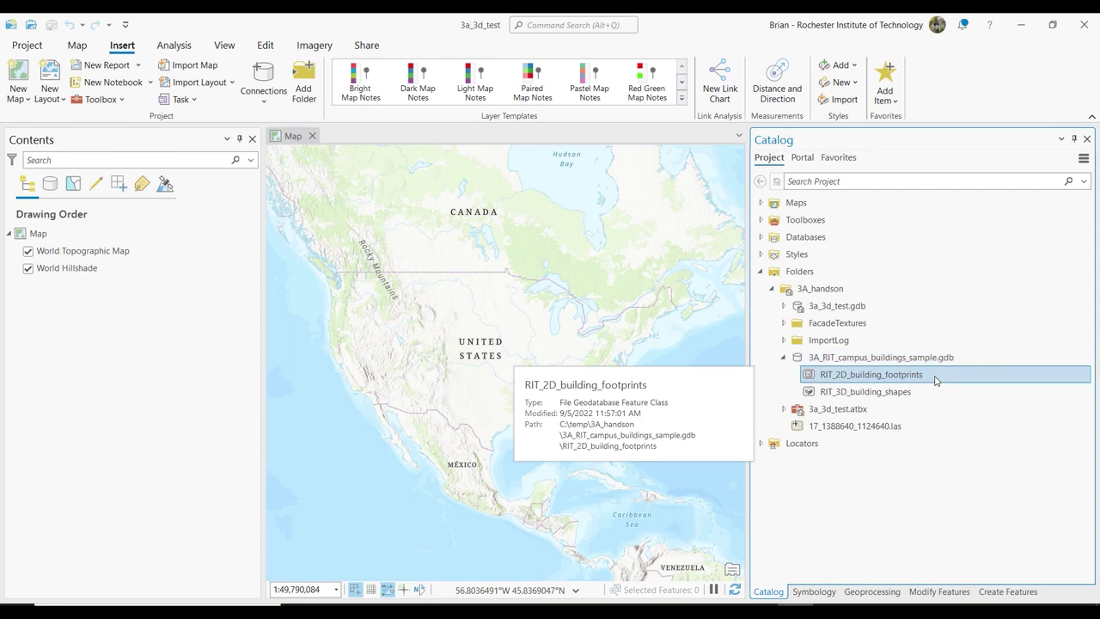
pyautogui.click(935, 393)
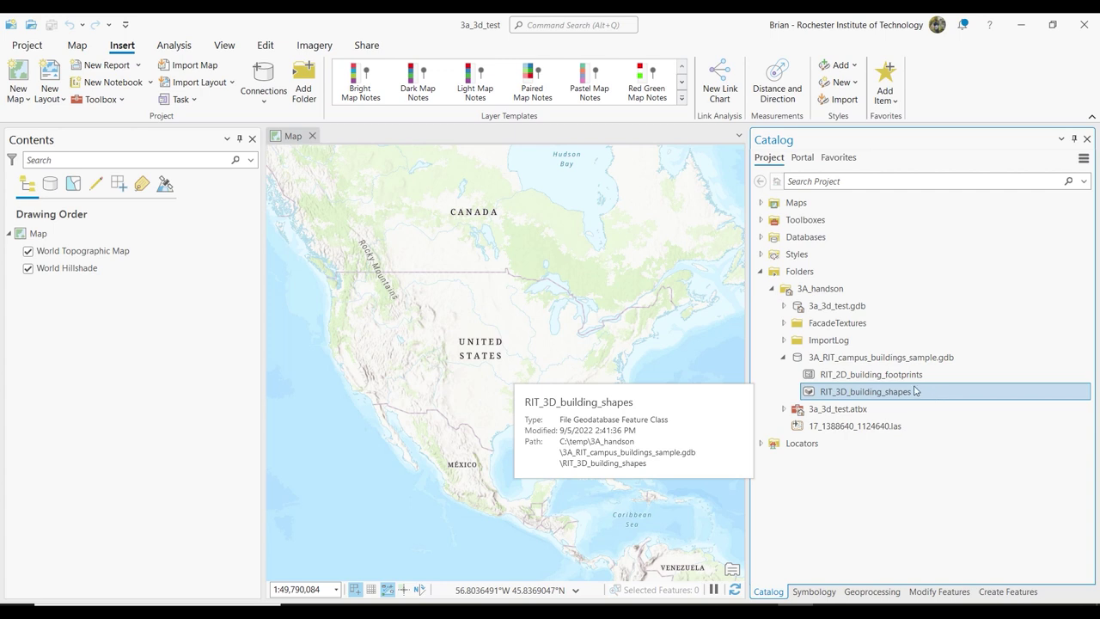
pyautogui.click(909, 380)
pyautogui.click(908, 389)
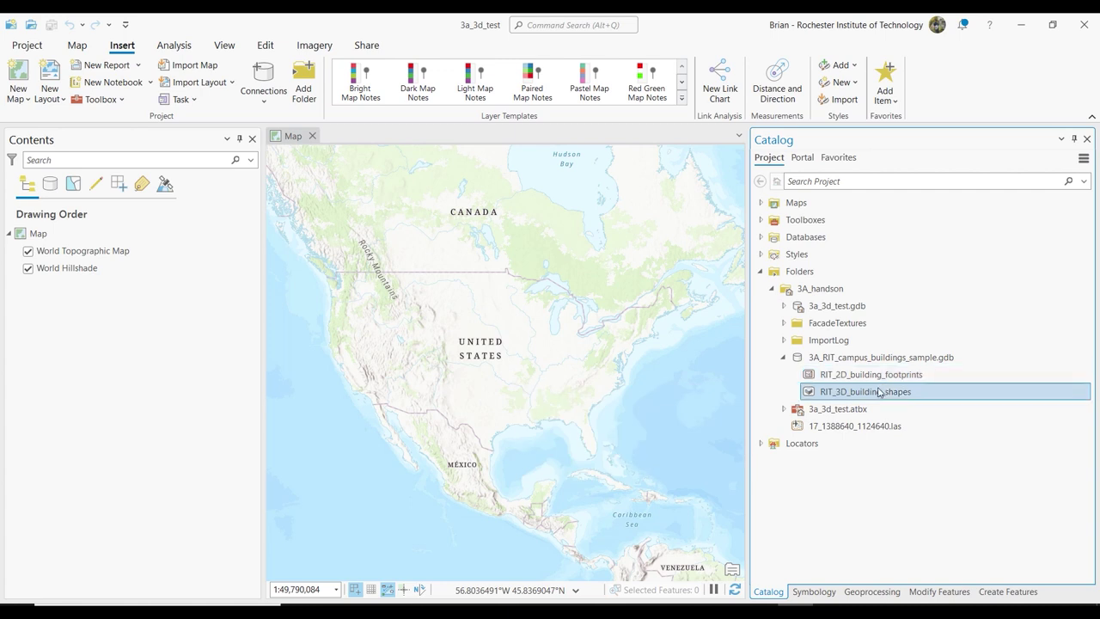
pyautogui.click(895, 479)
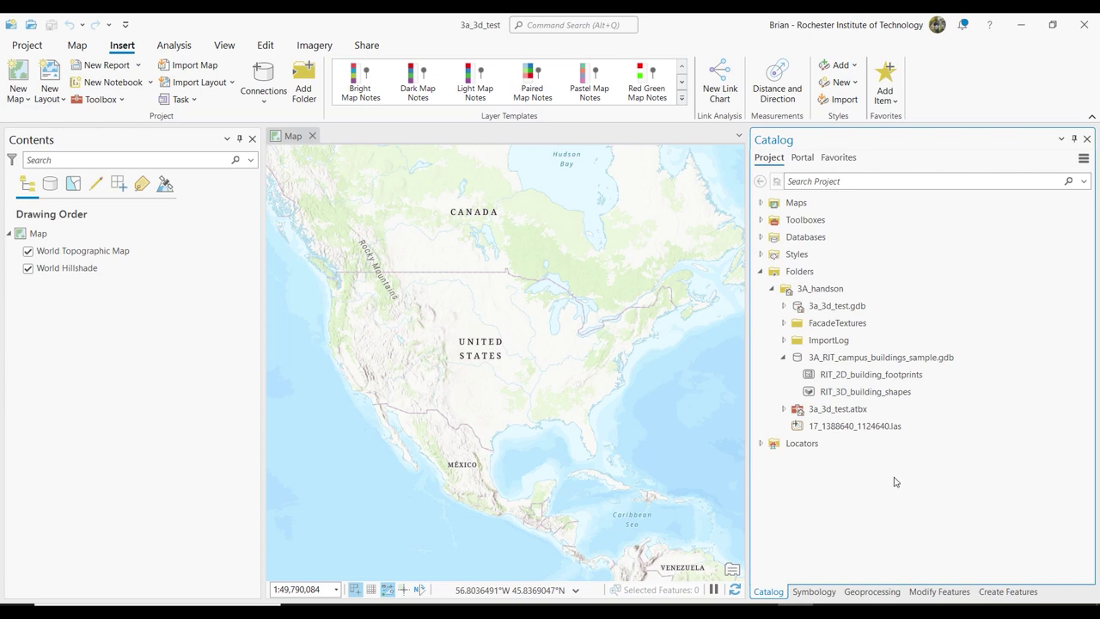
pyautogui.click(804, 274)
pyautogui.rightClick(806, 276)
pyautogui.click(845, 519)
pyautogui.click(845, 518)
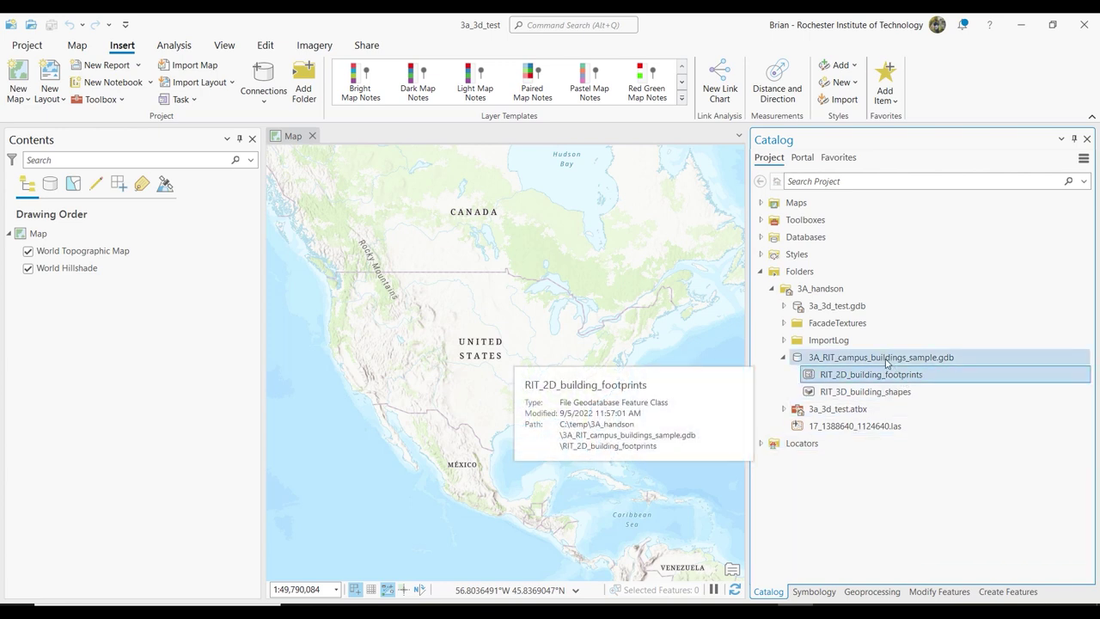
pyautogui.doubleClick(824, 359)
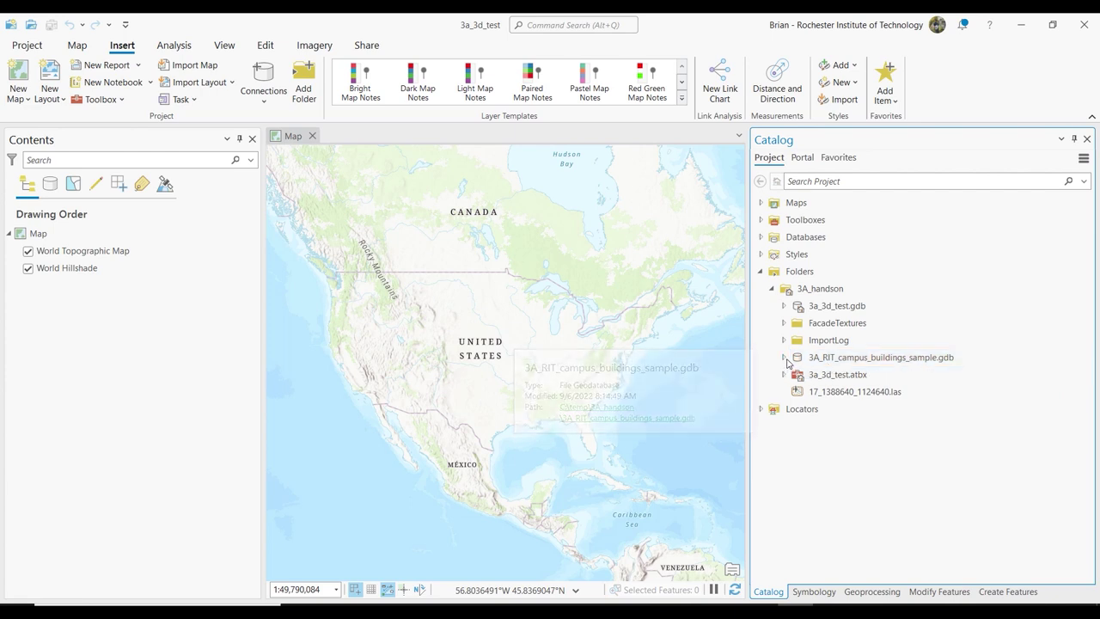
pyautogui.click(782, 357)
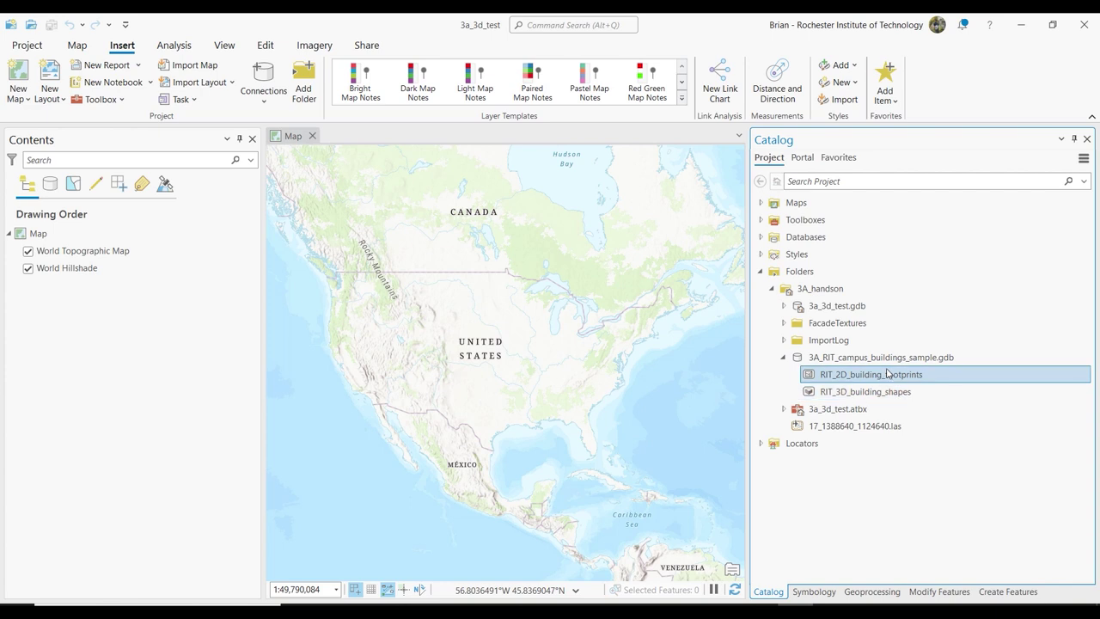
# Add the RIT_2D_building_footprints feature class to the map as a layer
pyautogui.moveTo(890, 380)
pyautogui.moveTo(890, 380); pyautogui.dragTo(91, 254)
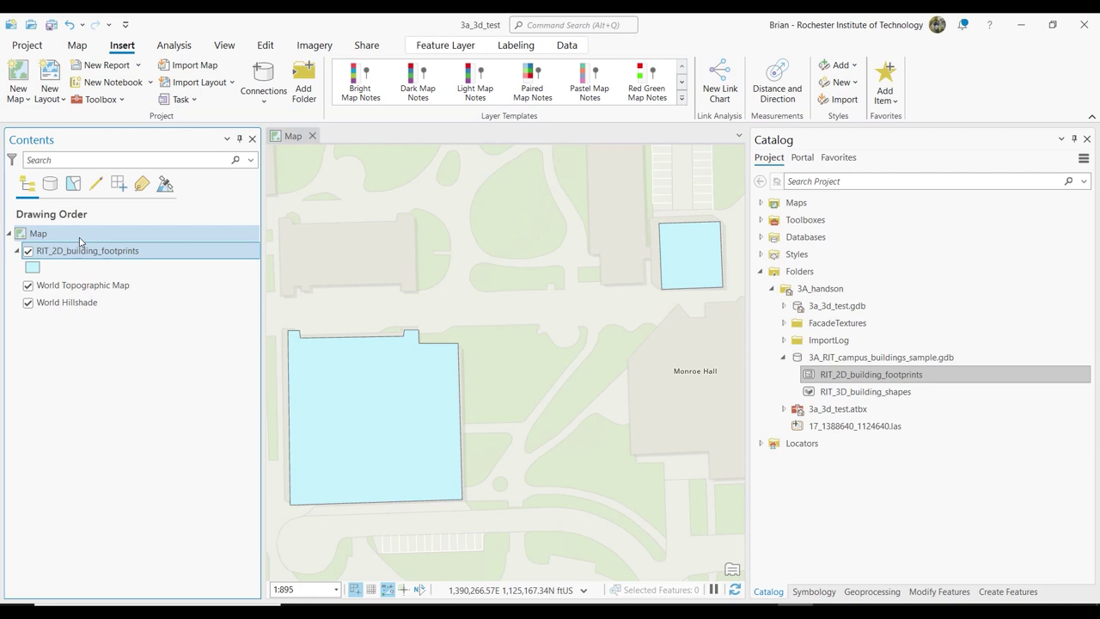
# Compare the RIT_2D_building_footprints layer with the basemap's Wallace Center and George Eastman Hall by switching its visibility, and widen the map view
pyautogui.click(28, 250)
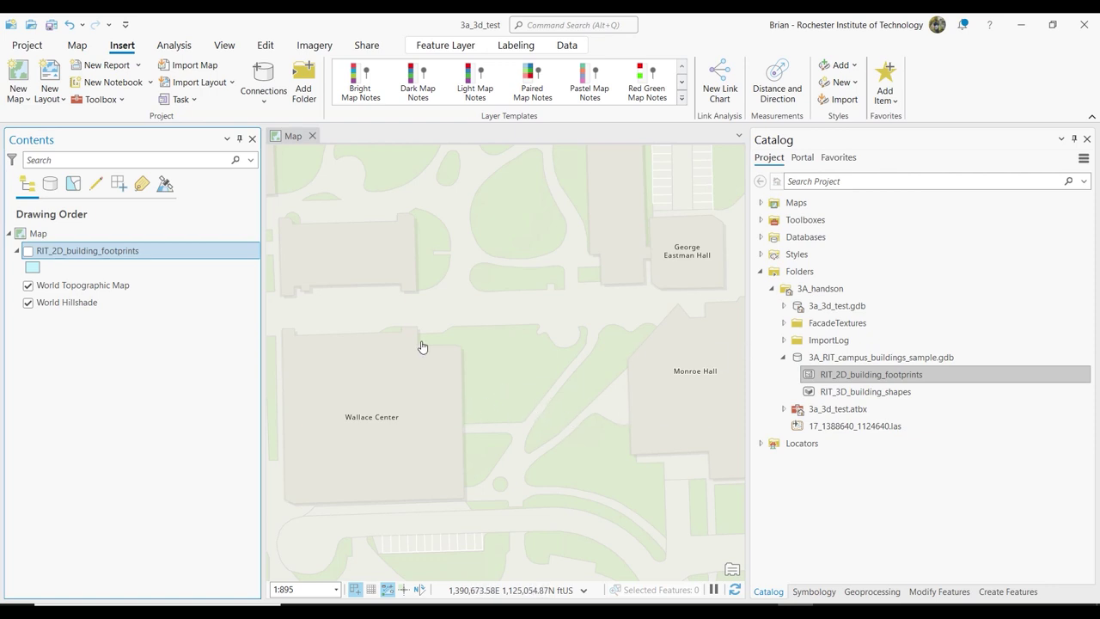
pyautogui.click(26, 250)
pyautogui.click(30, 250)
pyautogui.moveTo(670, 283); pyautogui.dragTo(547, 373)
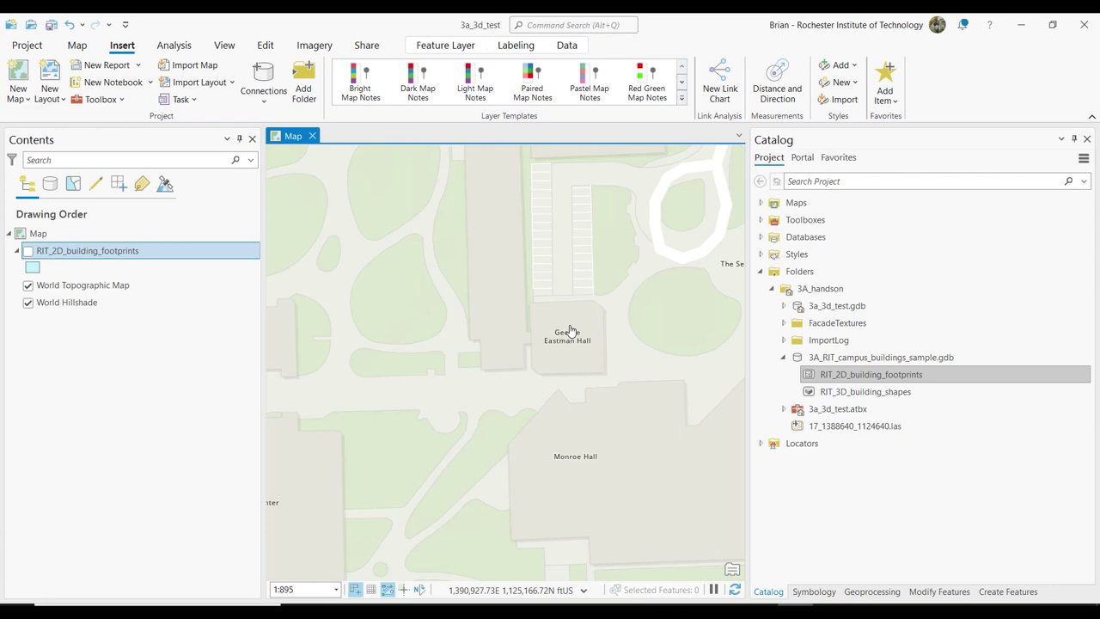
pyautogui.moveTo(591, 272); pyautogui.dragTo(593, 323)
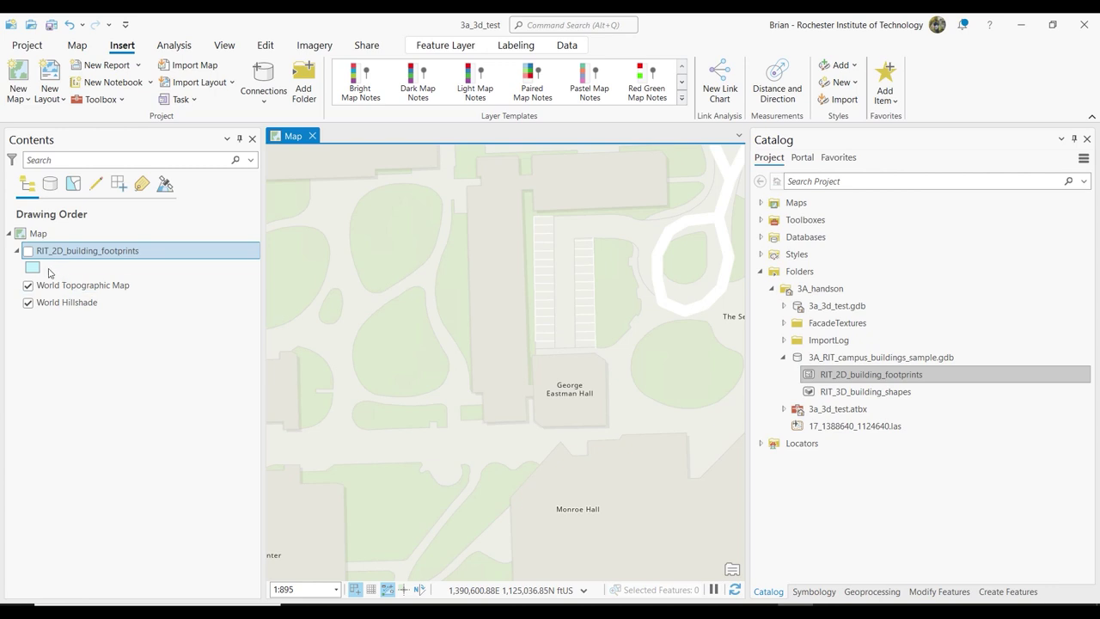
pyautogui.click(29, 251)
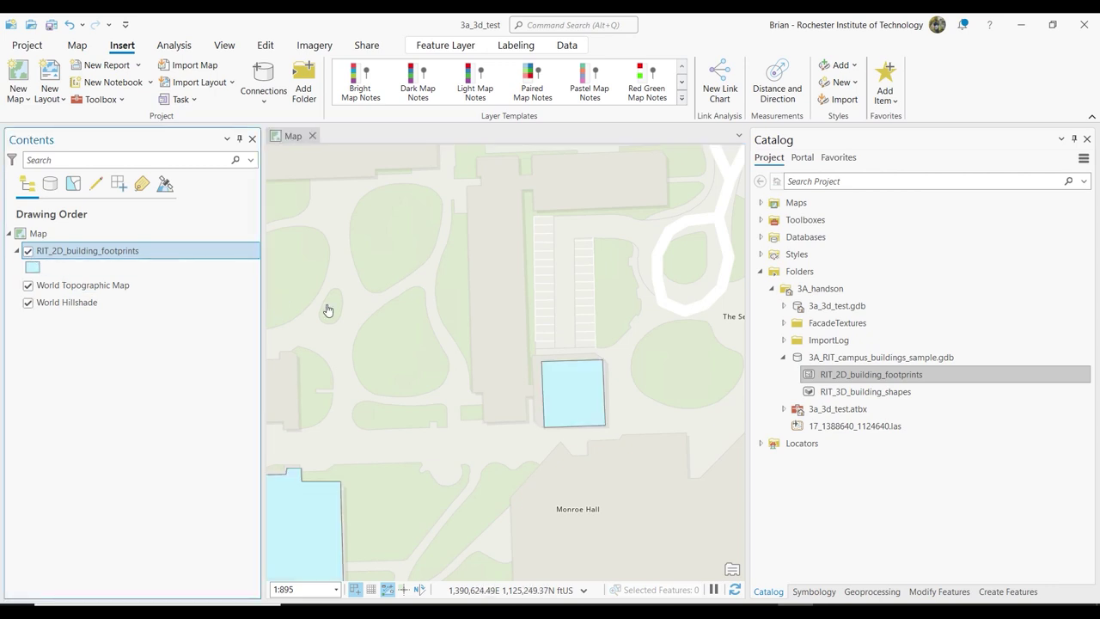
pyautogui.moveTo(350, 310); pyautogui.dragTo(489, 216)
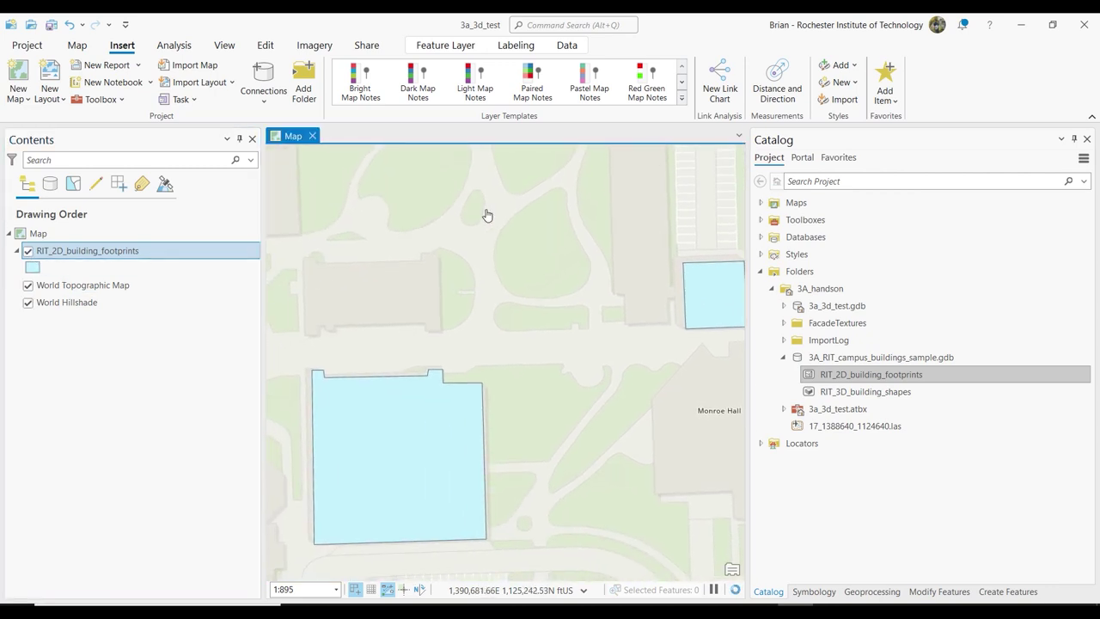
pyautogui.moveTo(747, 232); pyautogui.dragTo(862, 222)
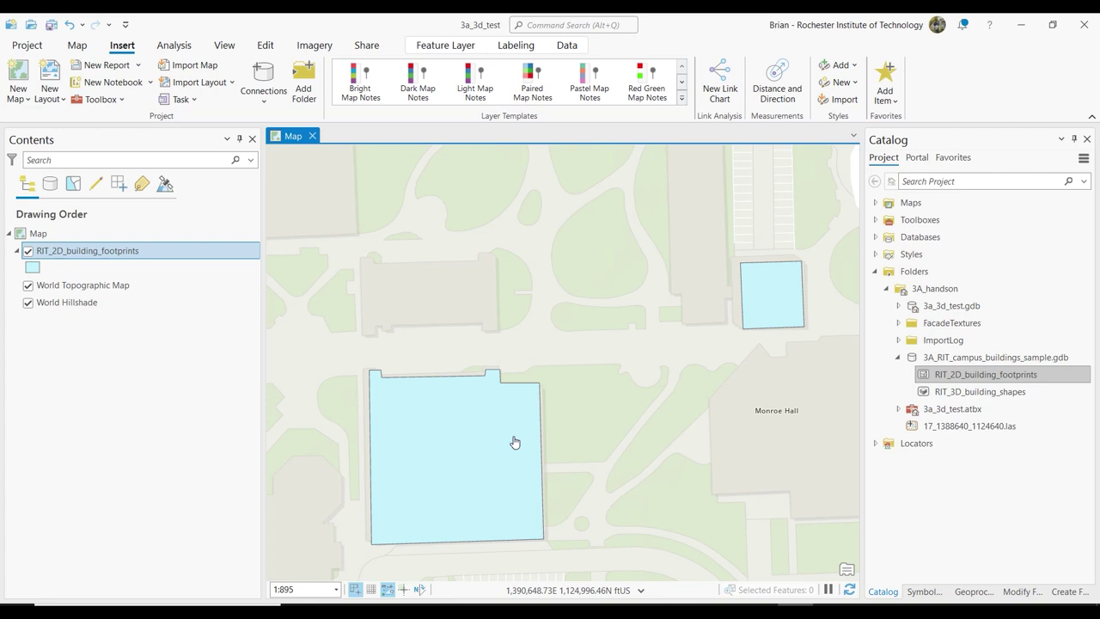
# Open the source properties of the RIT_2D_building_footprints layer, expand its spatial reference details, and enlarge the dialog to show them fully
pyautogui.rightClick(172, 252)
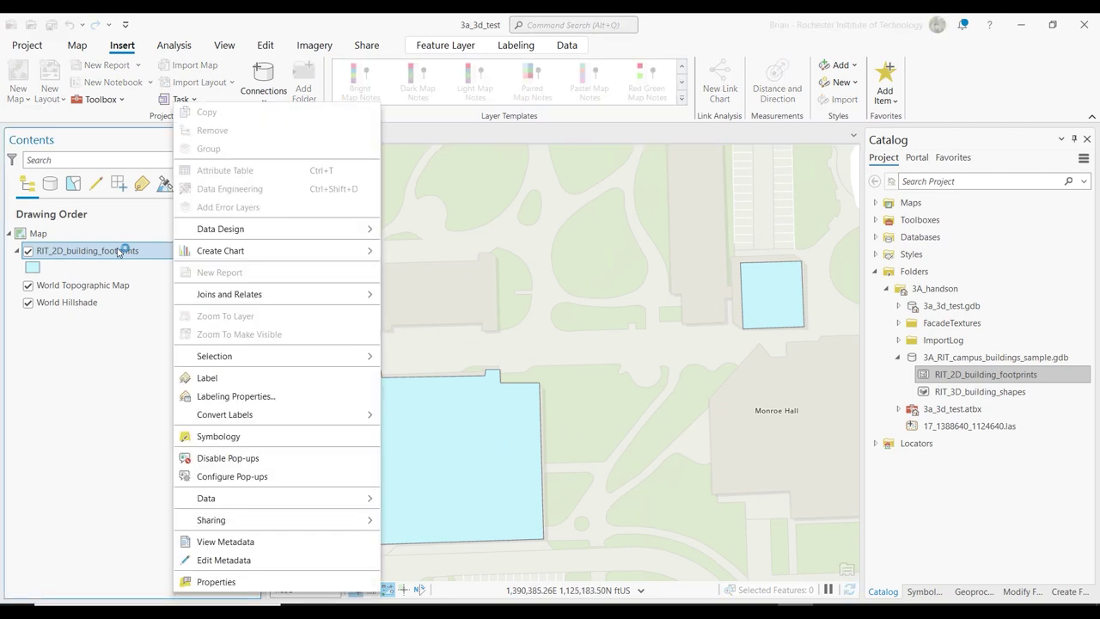
pyautogui.click(216, 581)
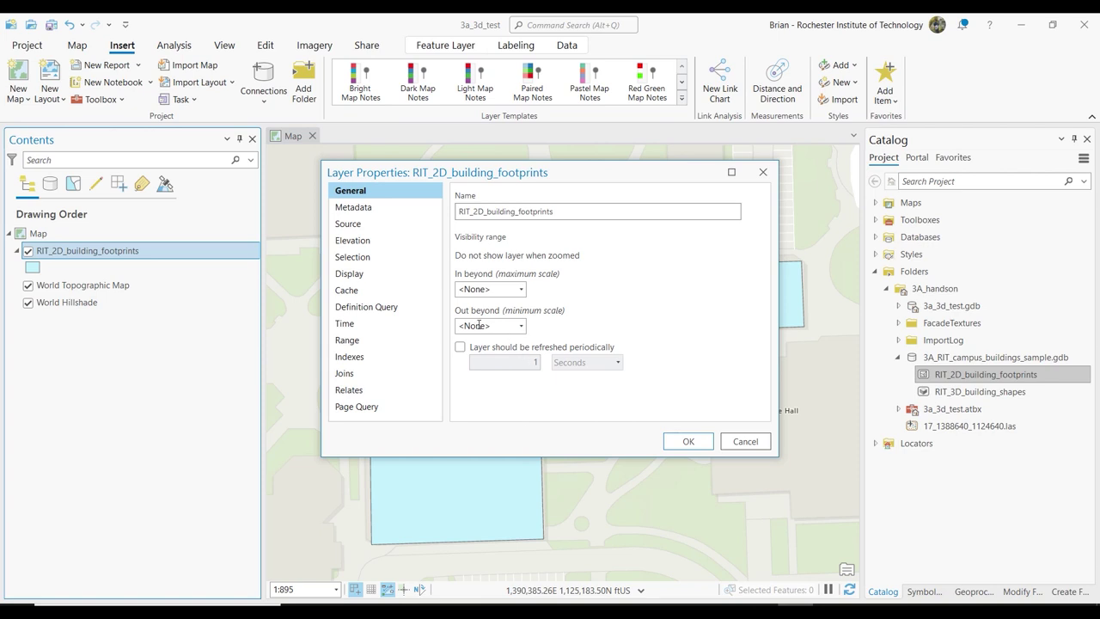
pyautogui.click(425, 227)
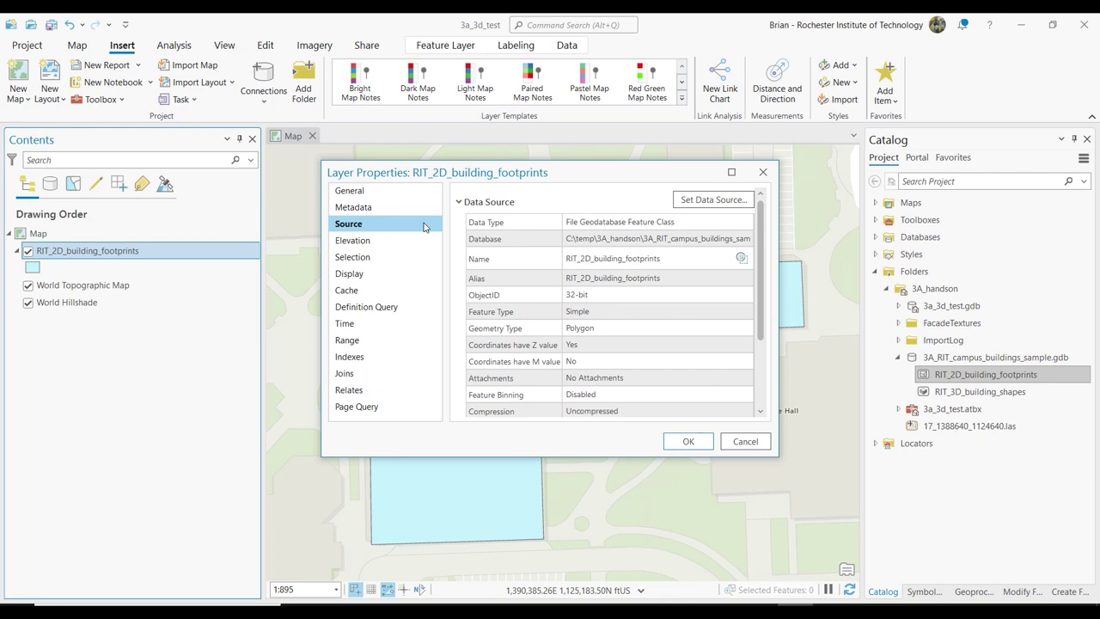
pyautogui.moveTo(762, 253); pyautogui.dragTo(759, 313)
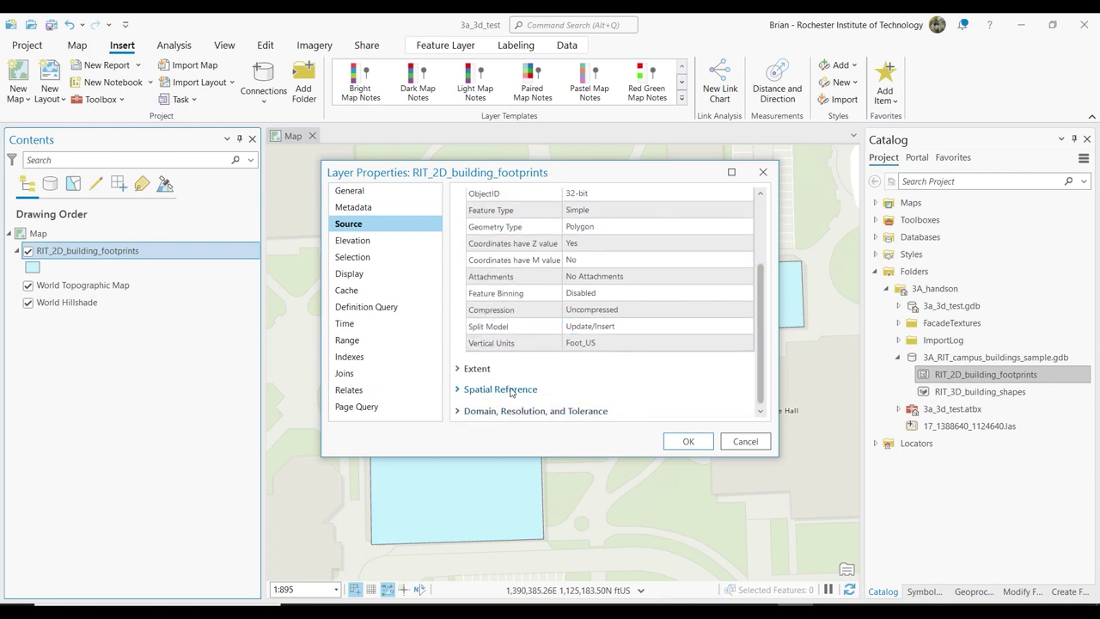
pyautogui.click(458, 389)
pyautogui.moveTo(763, 271); pyautogui.dragTo(759, 320)
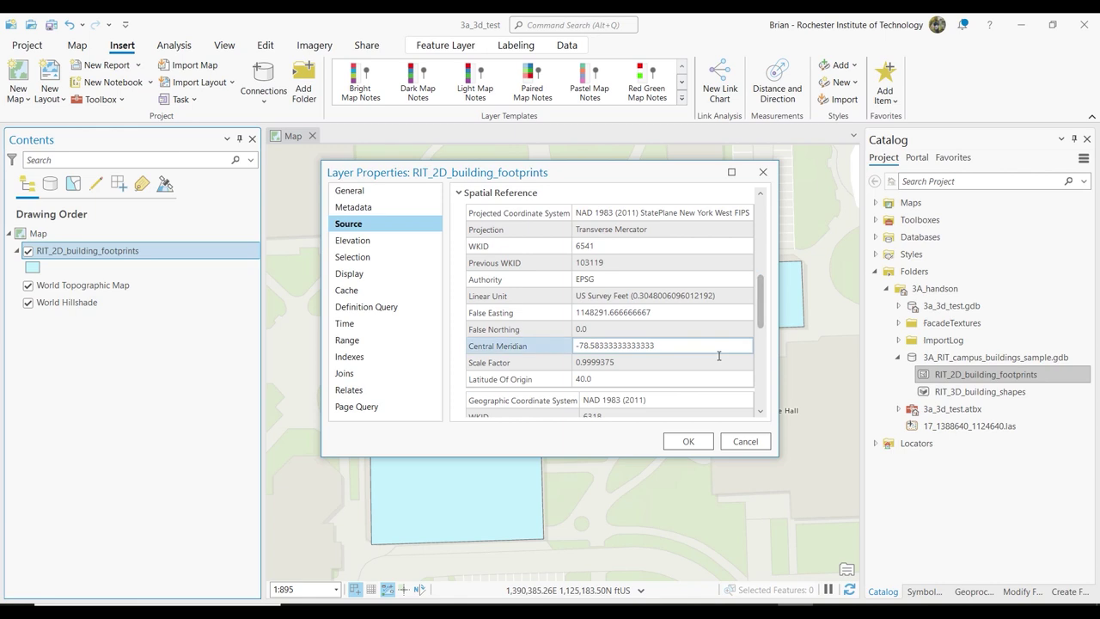
pyautogui.moveTo(597, 458); pyautogui.dragTo(593, 598)
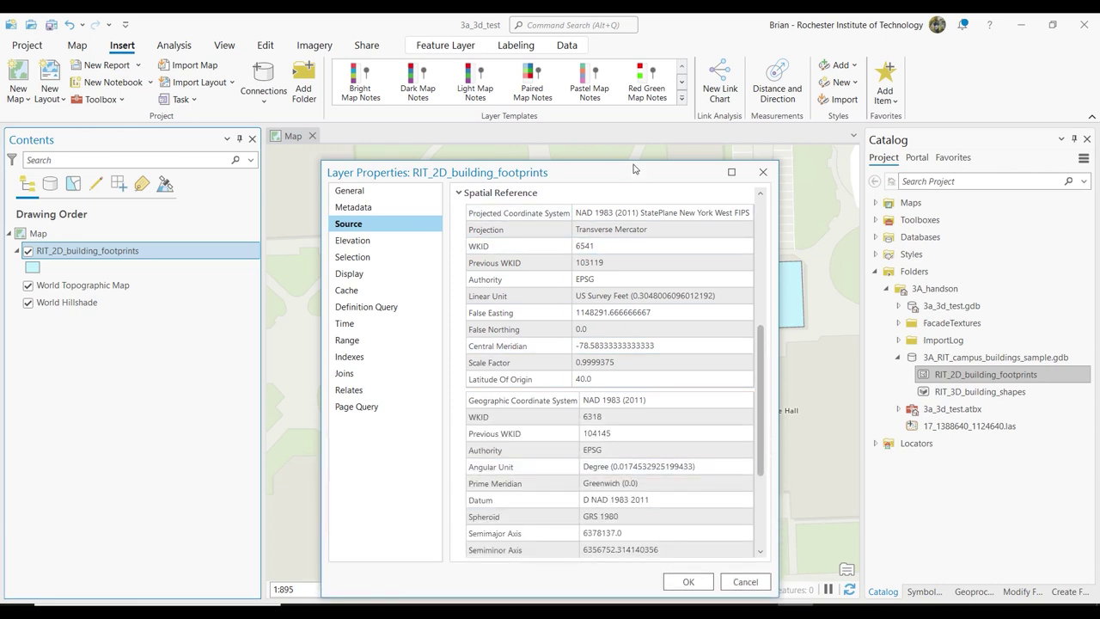
pyautogui.moveTo(634, 161); pyautogui.dragTo(614, 37)
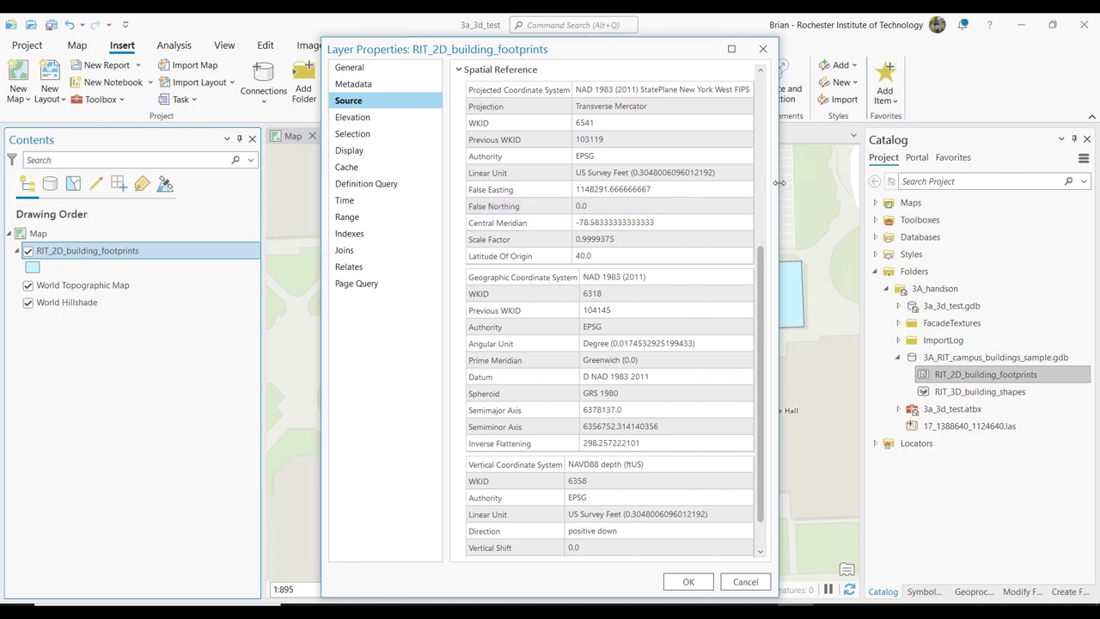
pyautogui.moveTo(777, 189); pyautogui.dragTo(850, 167)
# Examine the projected, geographic and vertical coordinate systems listed for the building footprints layer
pyautogui.click(549, 93)
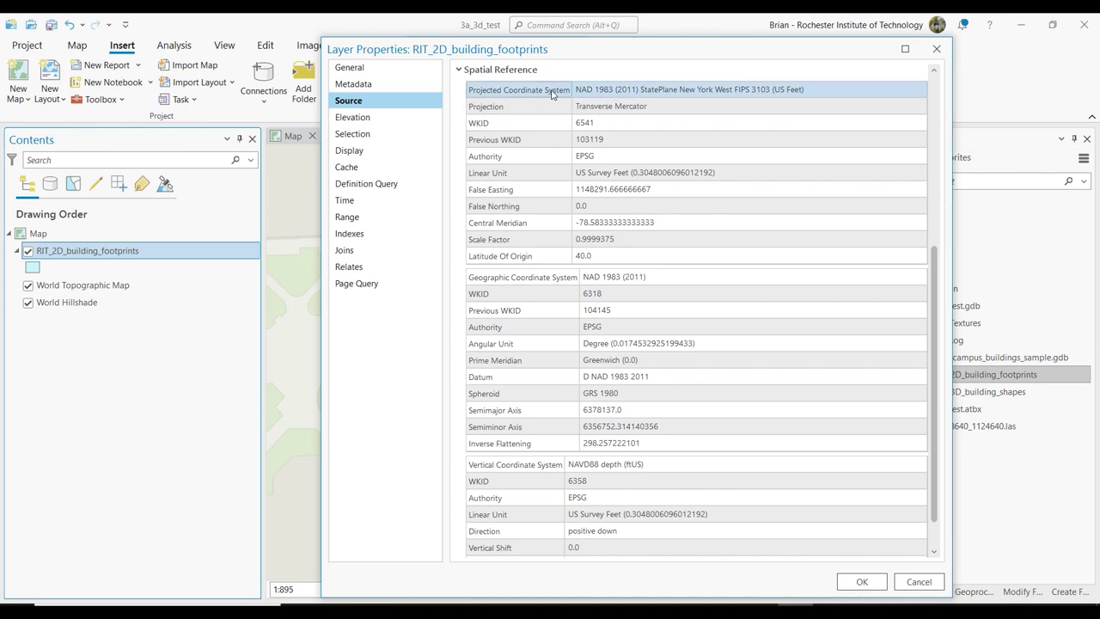
pyautogui.click(633, 87)
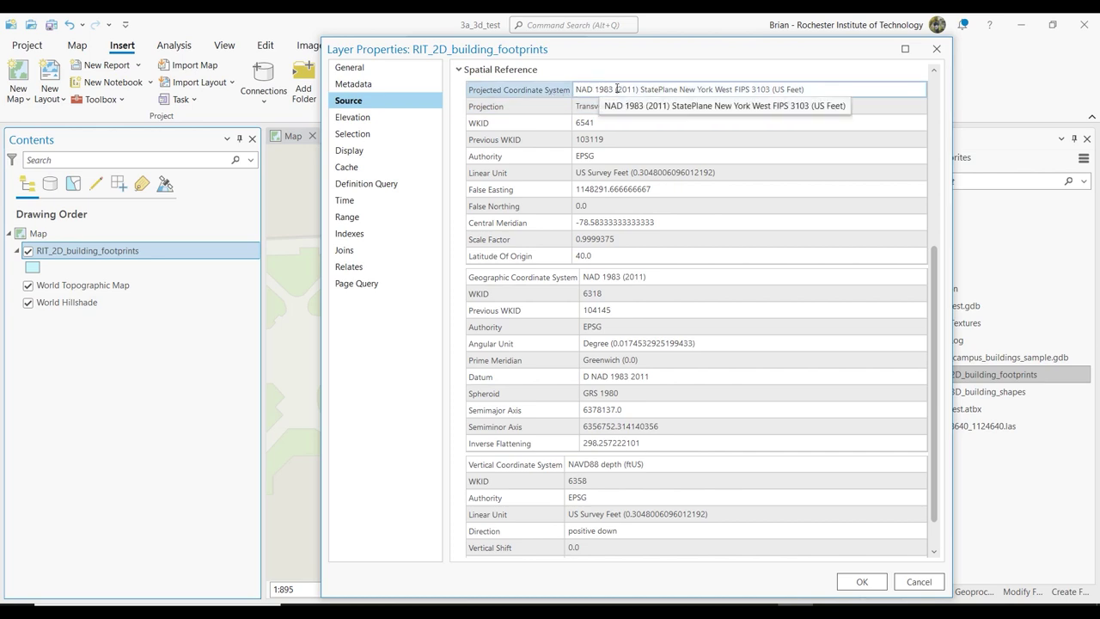
pyautogui.click(816, 89)
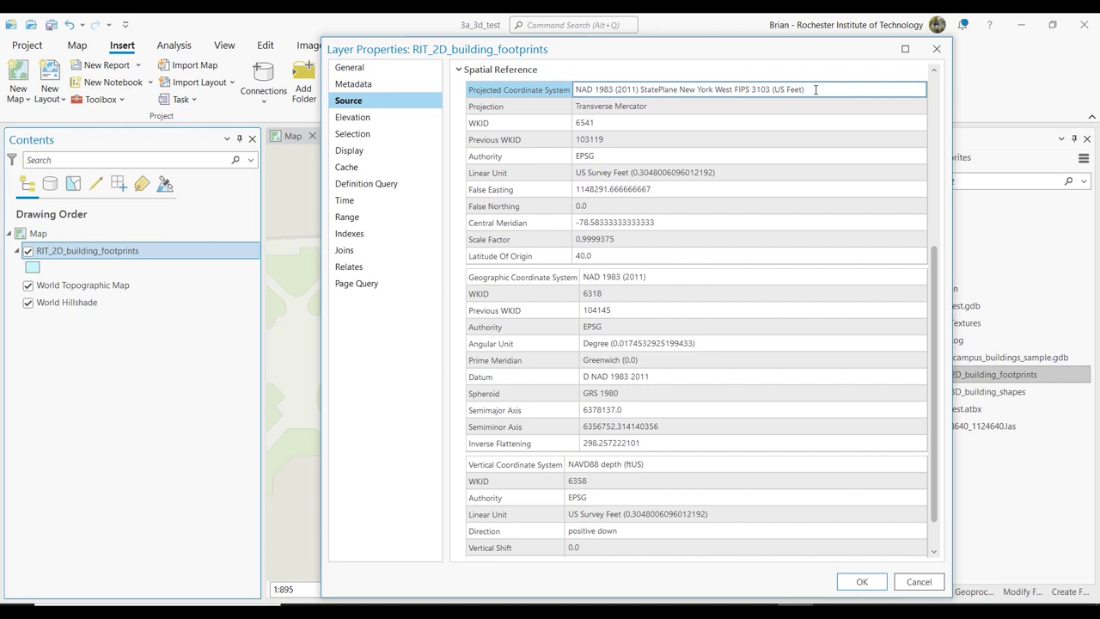
pyautogui.moveTo(673, 90); pyautogui.dragTo(804, 89)
pyautogui.click(811, 89)
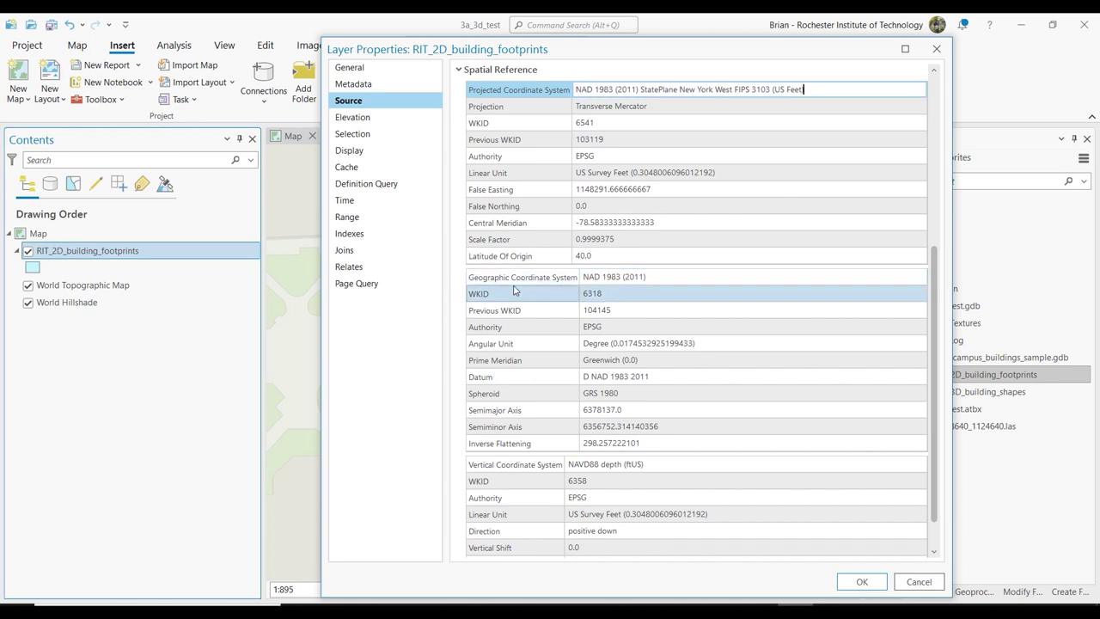
pyautogui.scroll(-1, 737, 409)
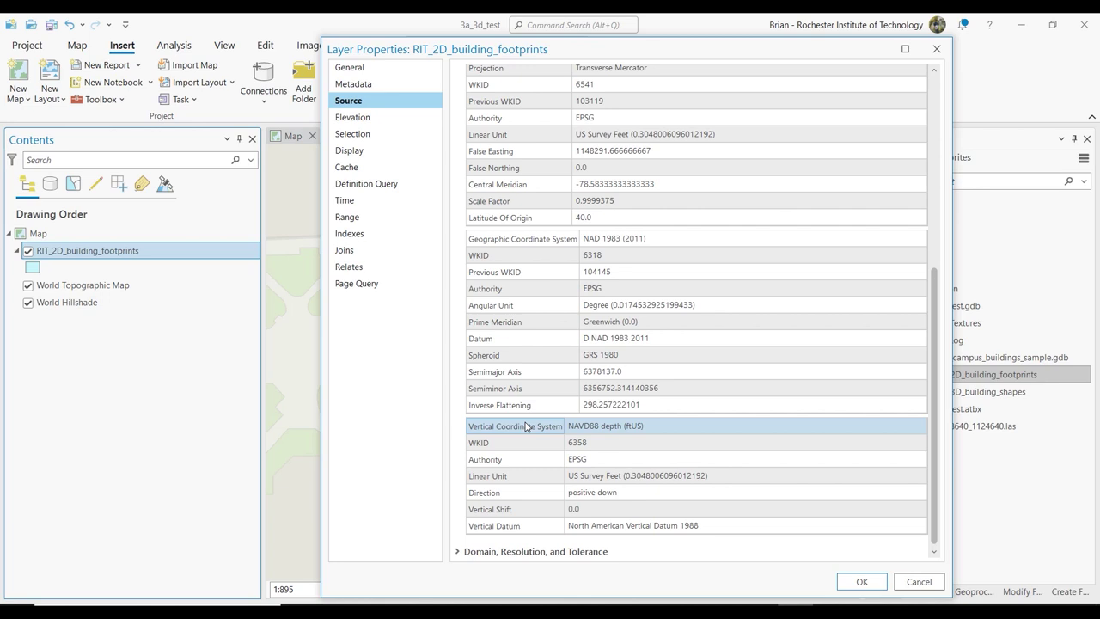
# Switch to PowerPoint to read the Vertical coordinate systems slide, return to ArcGIS Pro, and cancel the layer properties
pyautogui.click(440, 604)
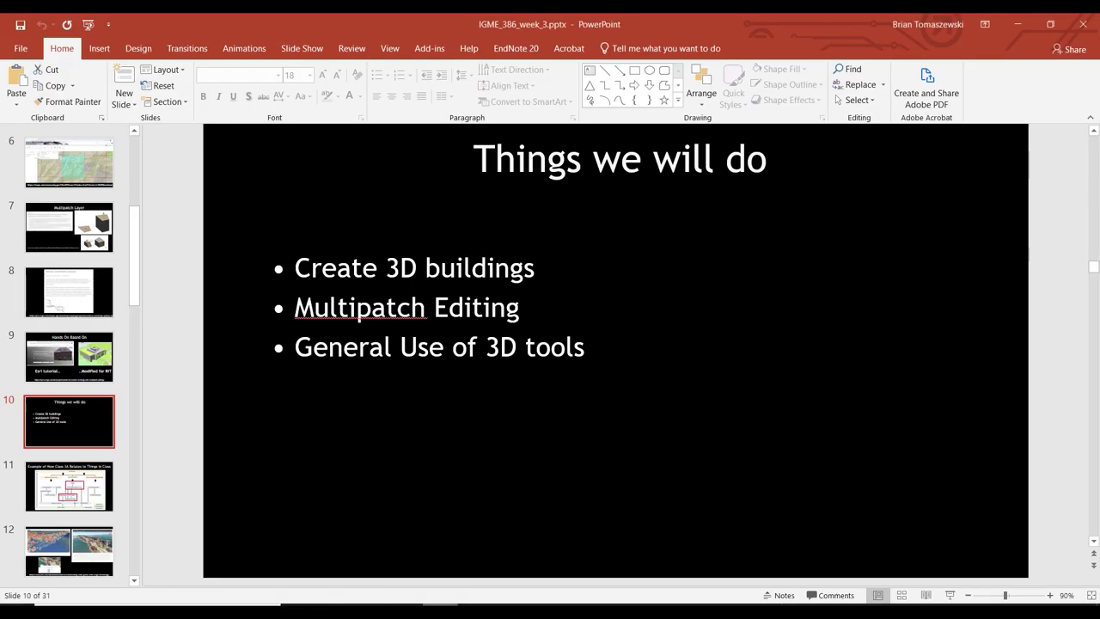
pyautogui.click(43, 293)
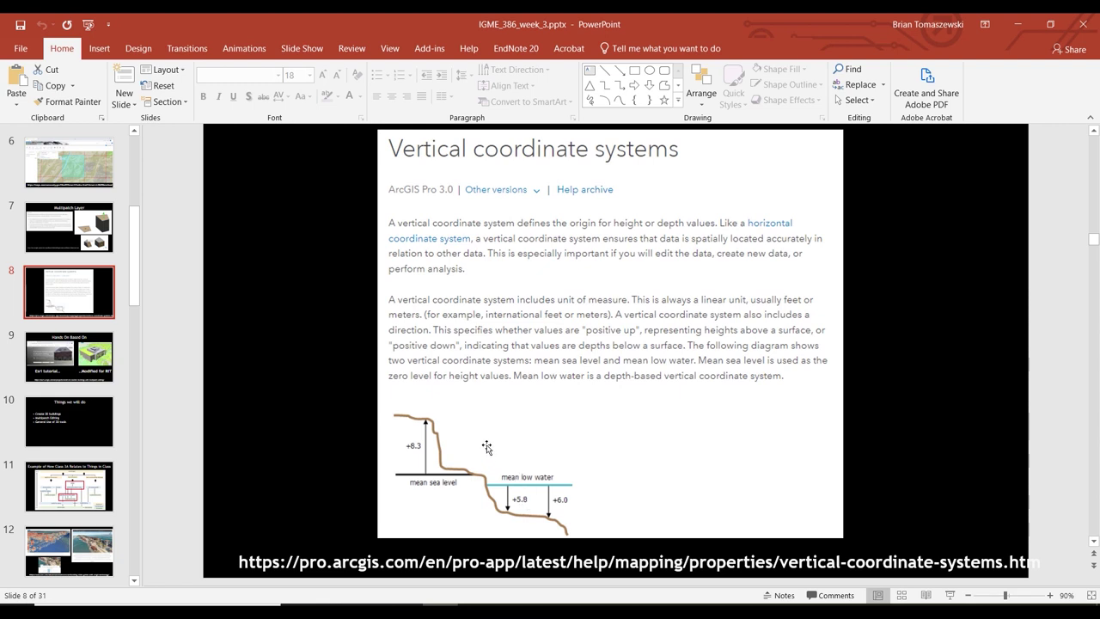
pyautogui.hotkey('alt', 'Tab')
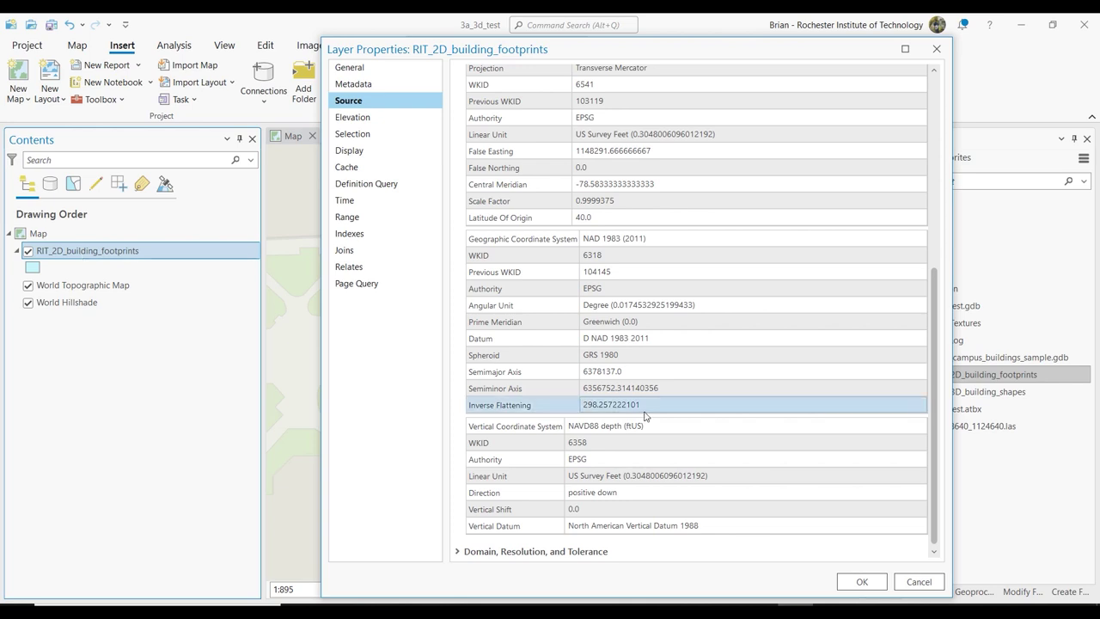
pyautogui.click(938, 582)
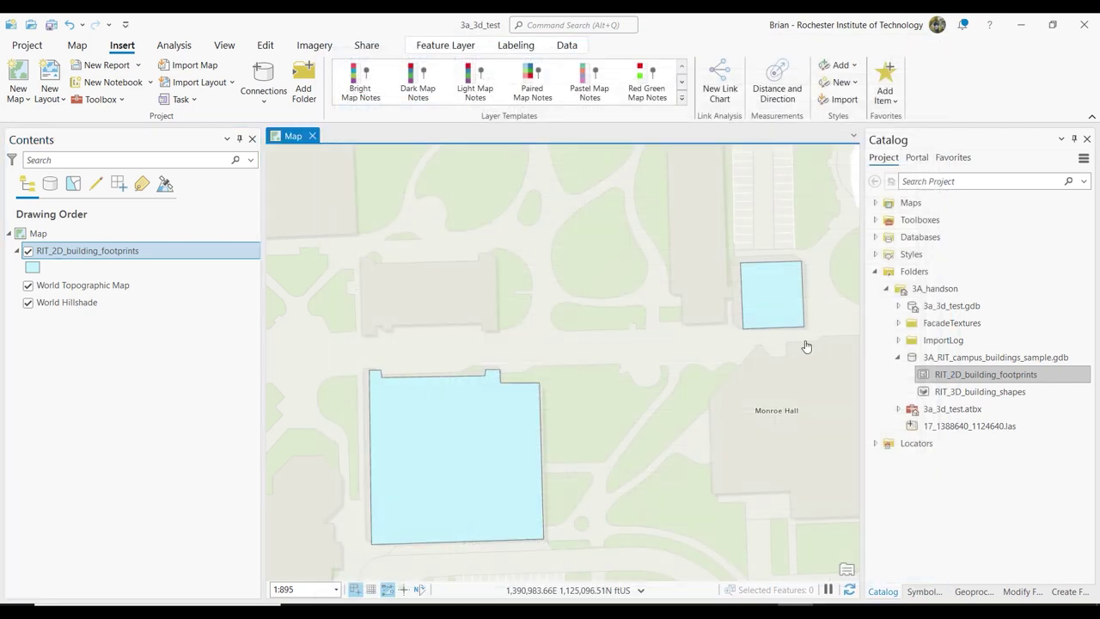
# Examine the map's XY and Z coordinate systems and those of the footprints and basemap layers in its properties, and cancel without applying changes
pyautogui.click(39, 235)
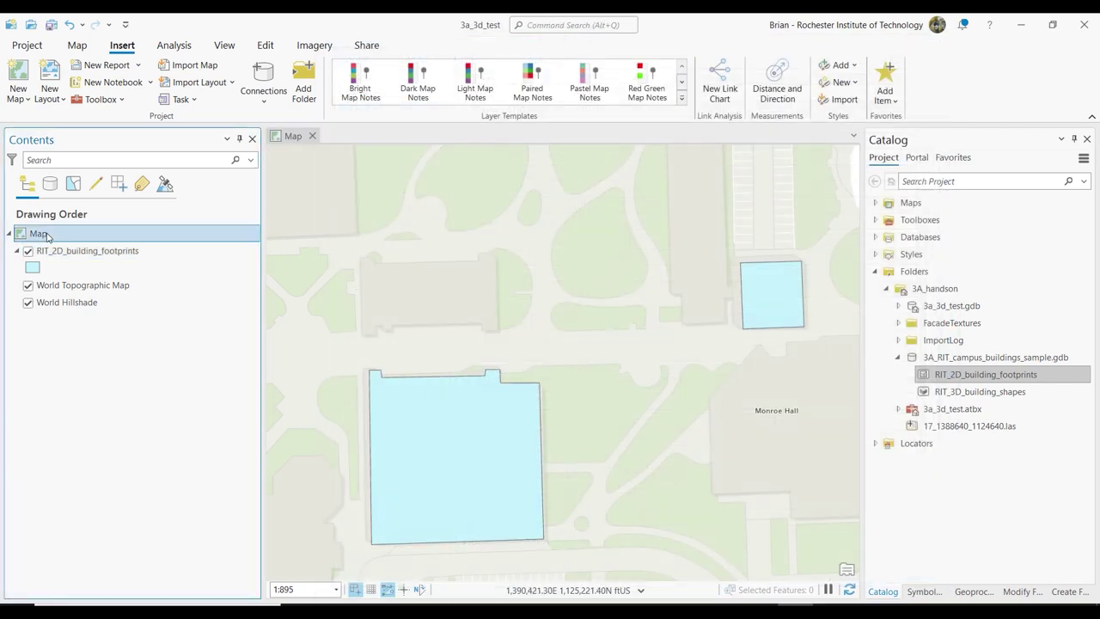
pyautogui.rightClick(39, 237)
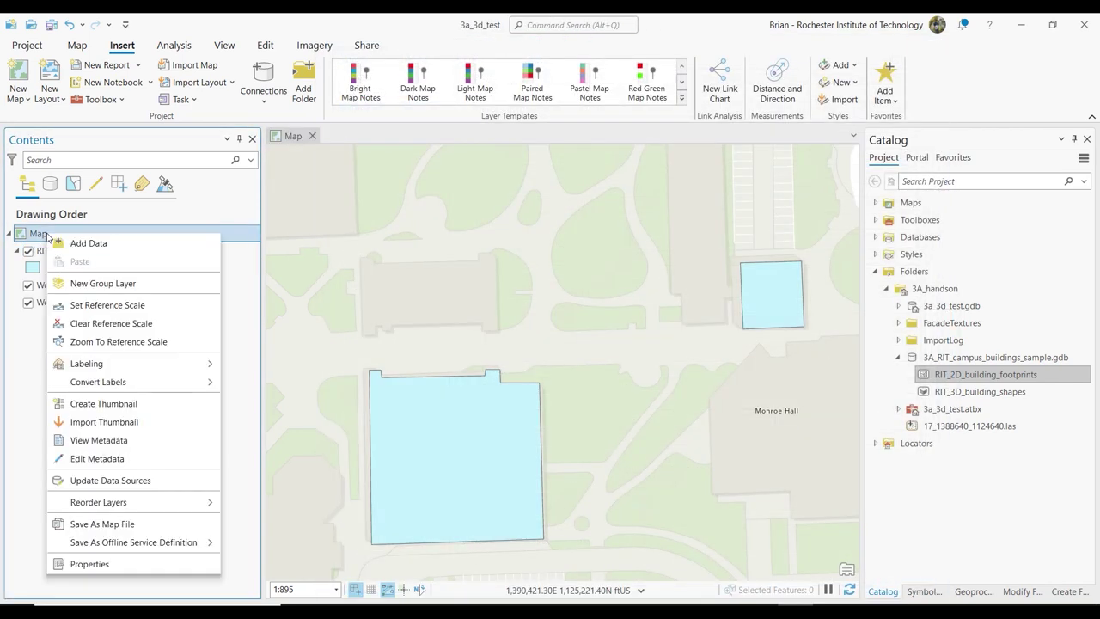
pyautogui.click(99, 565)
pyautogui.click(361, 255)
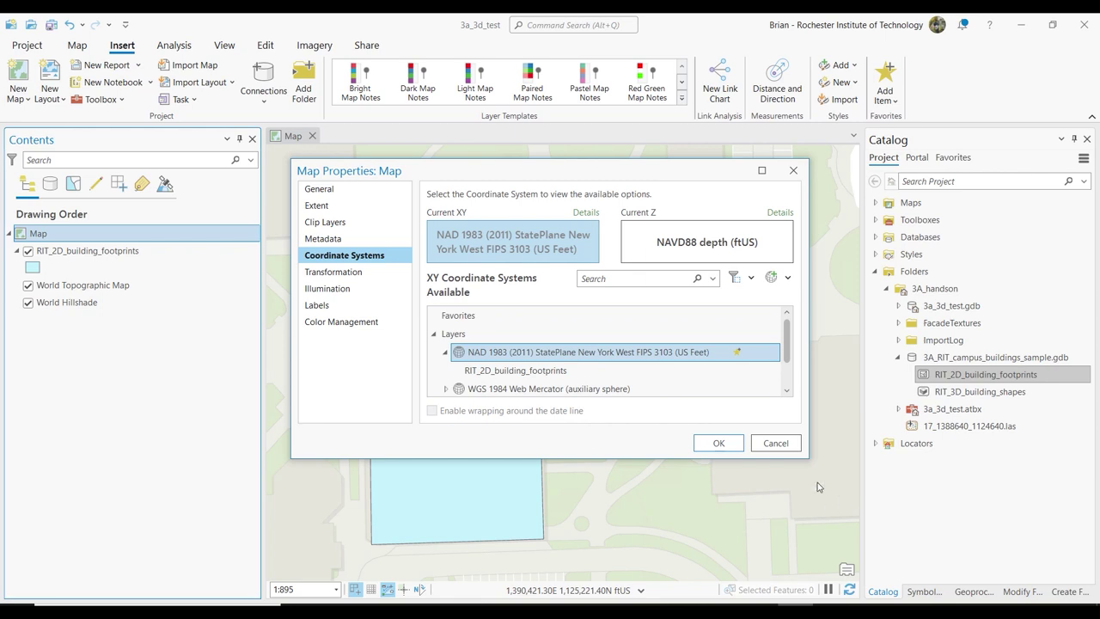
pyautogui.moveTo(809, 463); pyautogui.dragTo(857, 549)
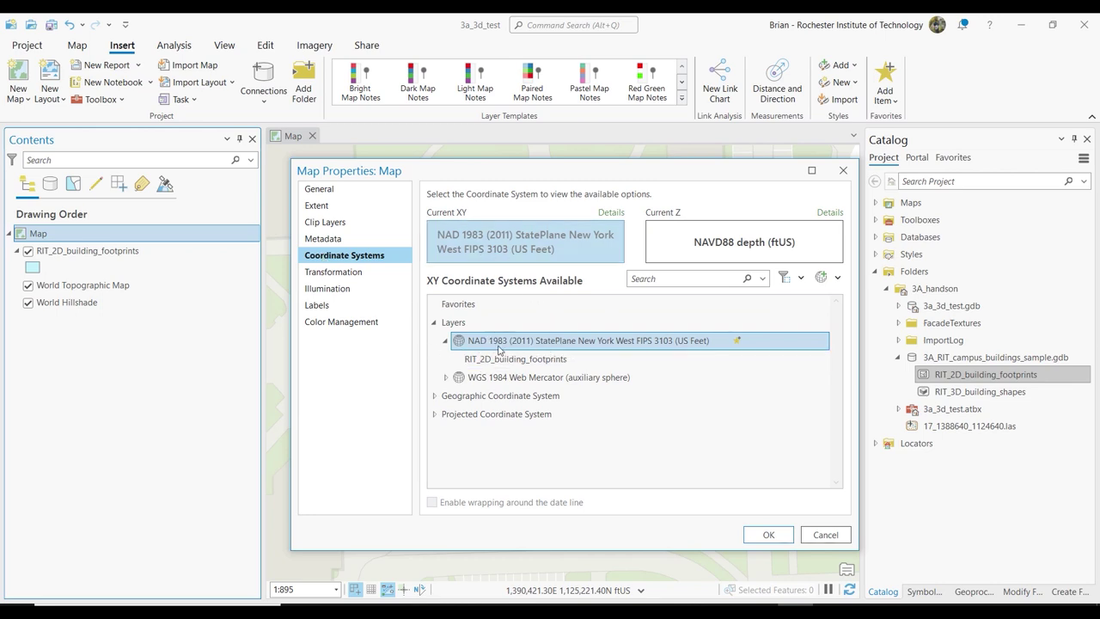
pyautogui.click(448, 380)
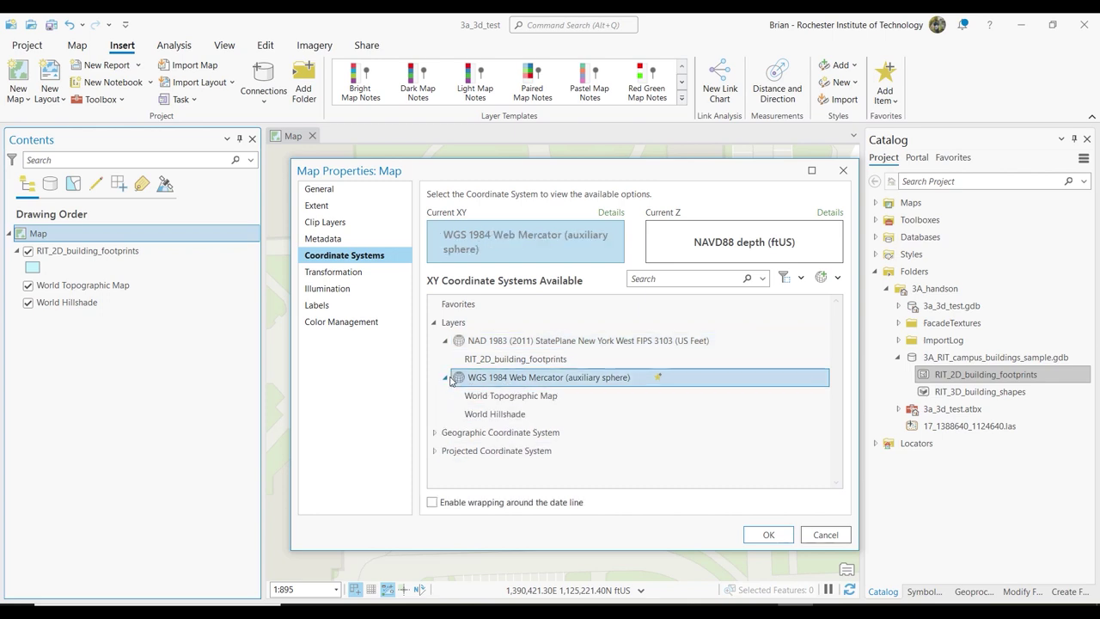
pyautogui.click(551, 364)
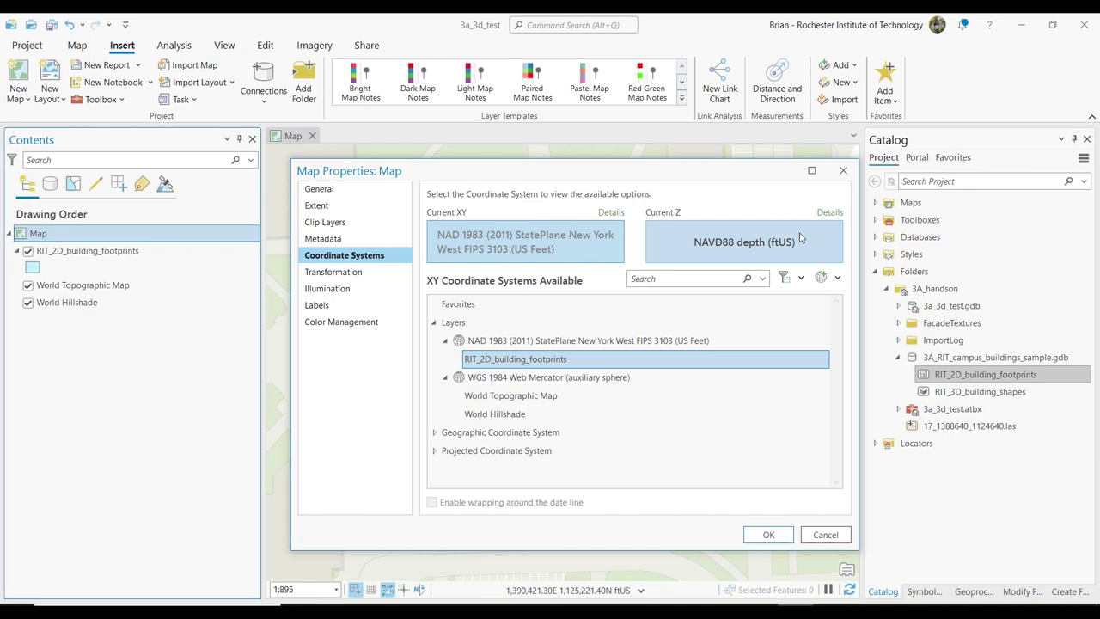
pyautogui.click(822, 536)
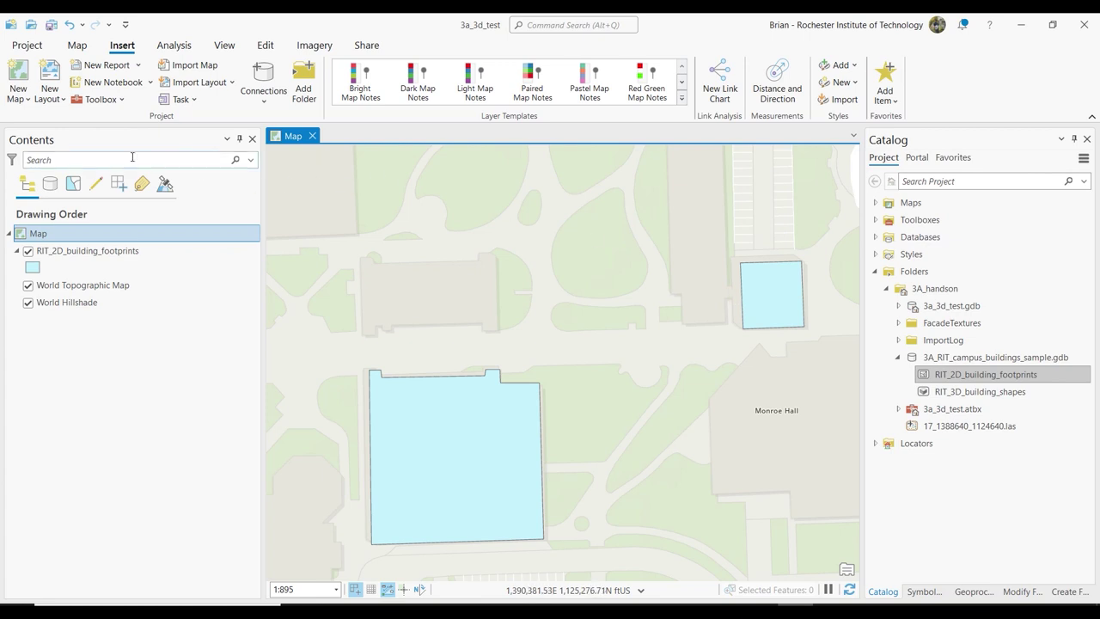
# Create a new local scene in the project
pyautogui.click(28, 100)
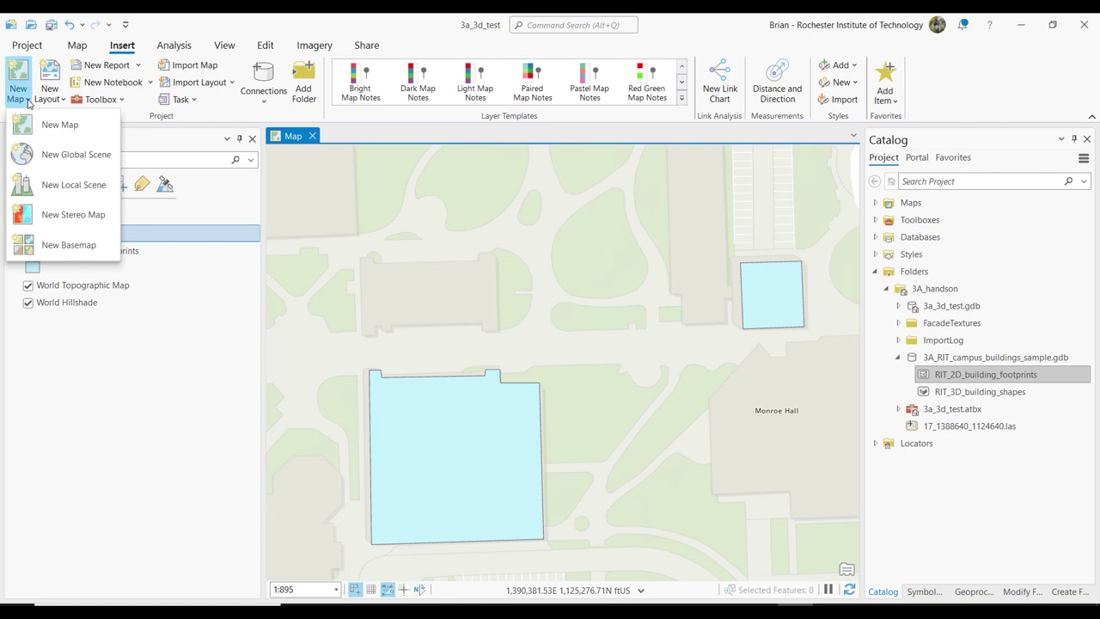
pyautogui.click(89, 186)
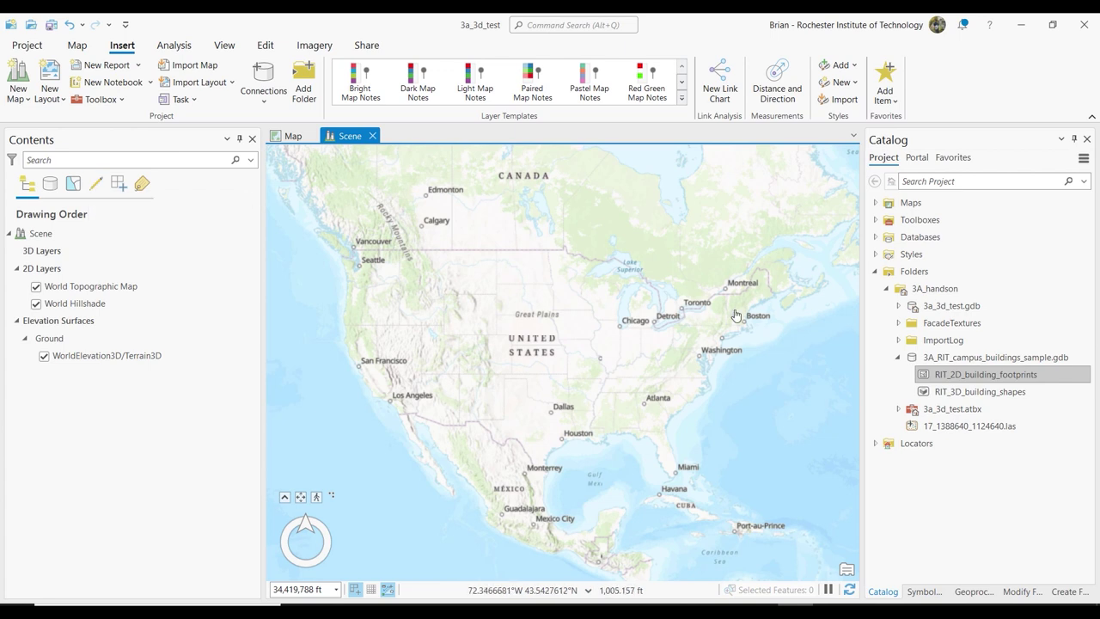
# Add the RIT_3D_building_shapes feature class from the campus buildings geodatabase to the scene's 3D layers
pyautogui.click(979, 392)
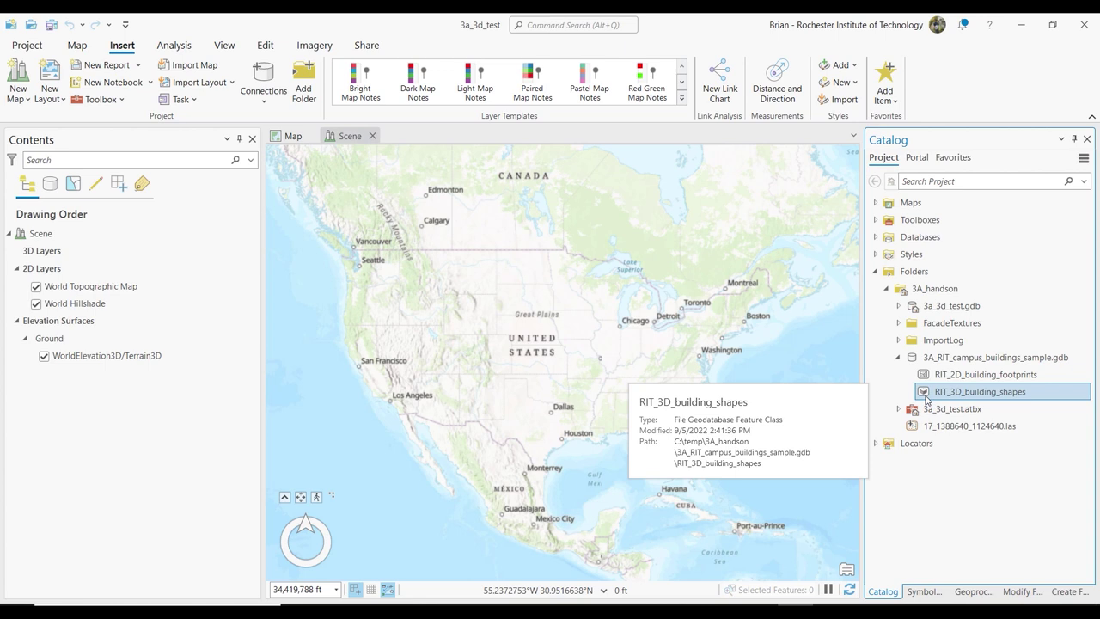
pyautogui.keyDown('ctrl'); pyautogui.click(980, 374); pyautogui.keyUp('ctrl')
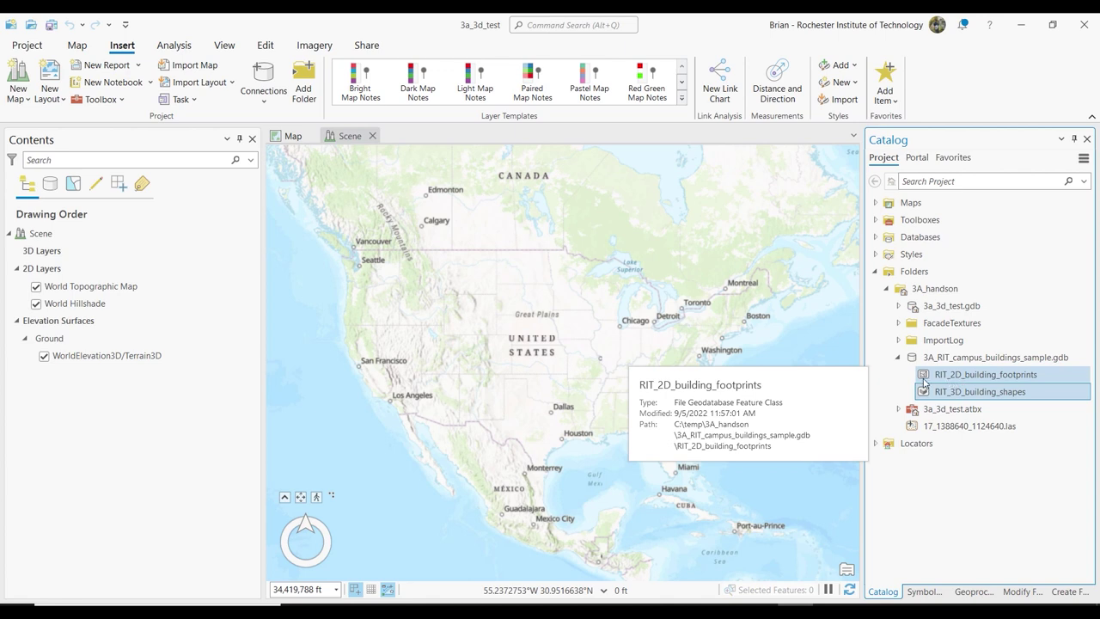
pyautogui.click(946, 379)
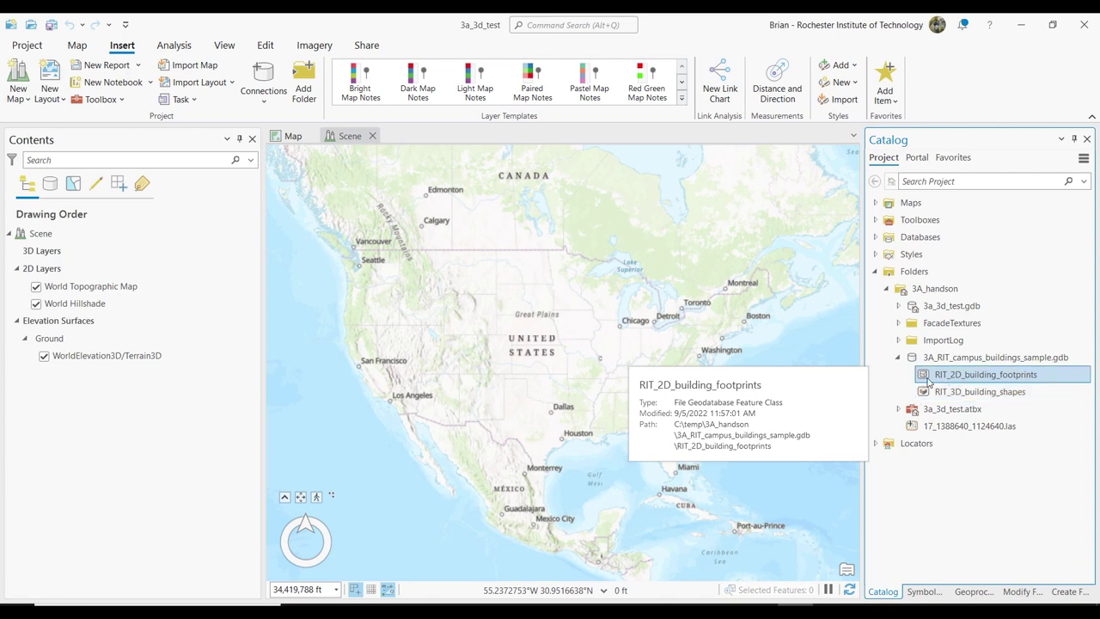
pyautogui.click(967, 393)
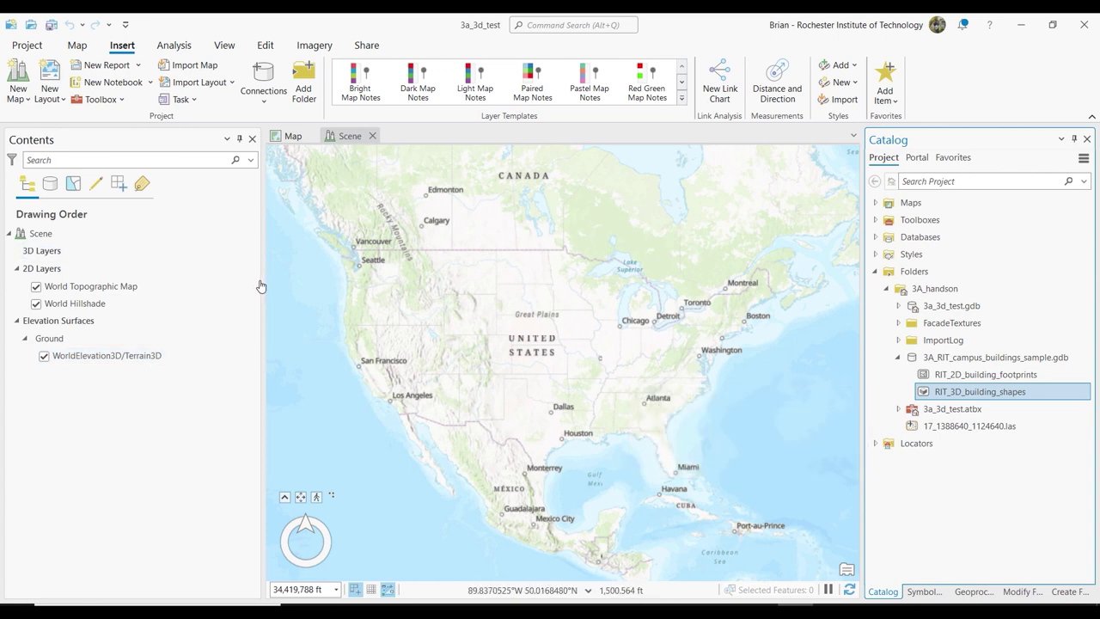
pyautogui.click(90, 255)
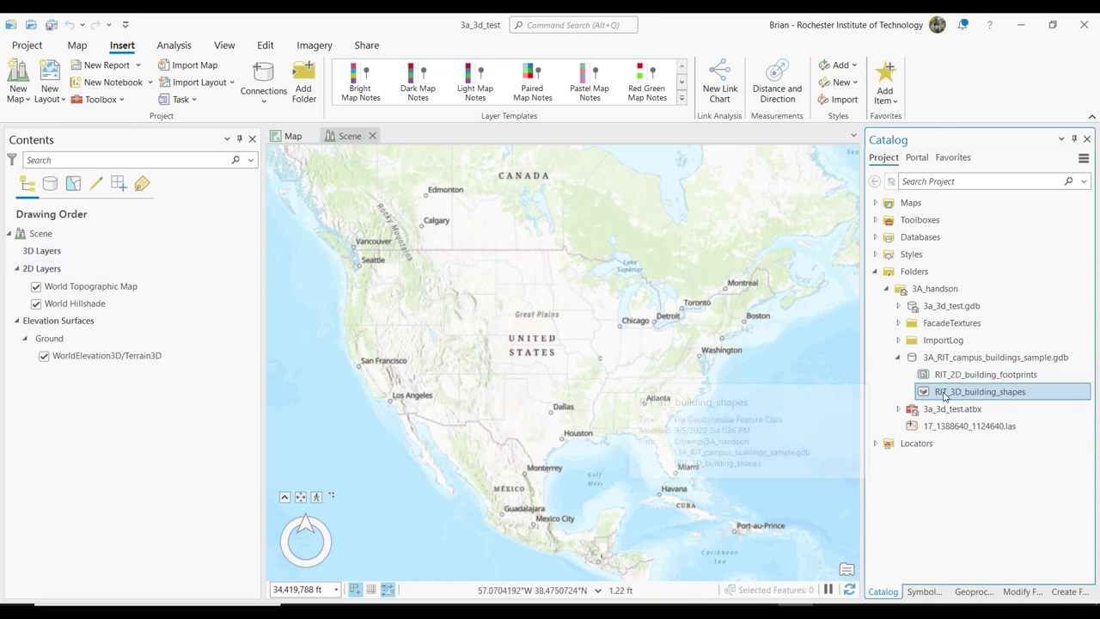
pyautogui.moveTo(944, 395); pyautogui.dragTo(59, 255)
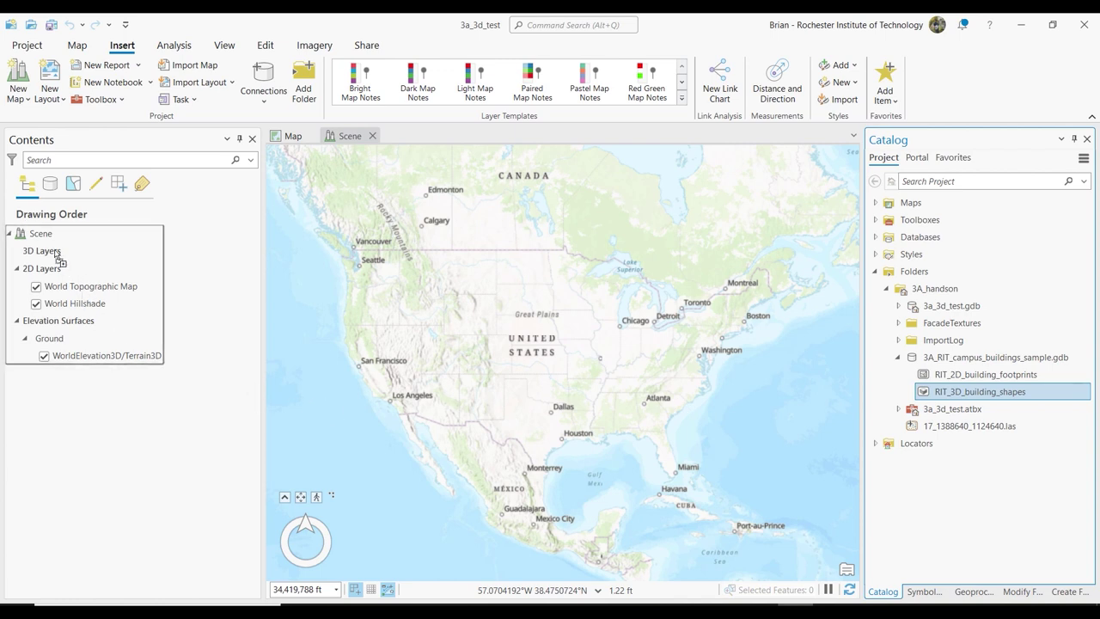
pyautogui.moveTo(59, 255); pyautogui.dragTo(58, 255)
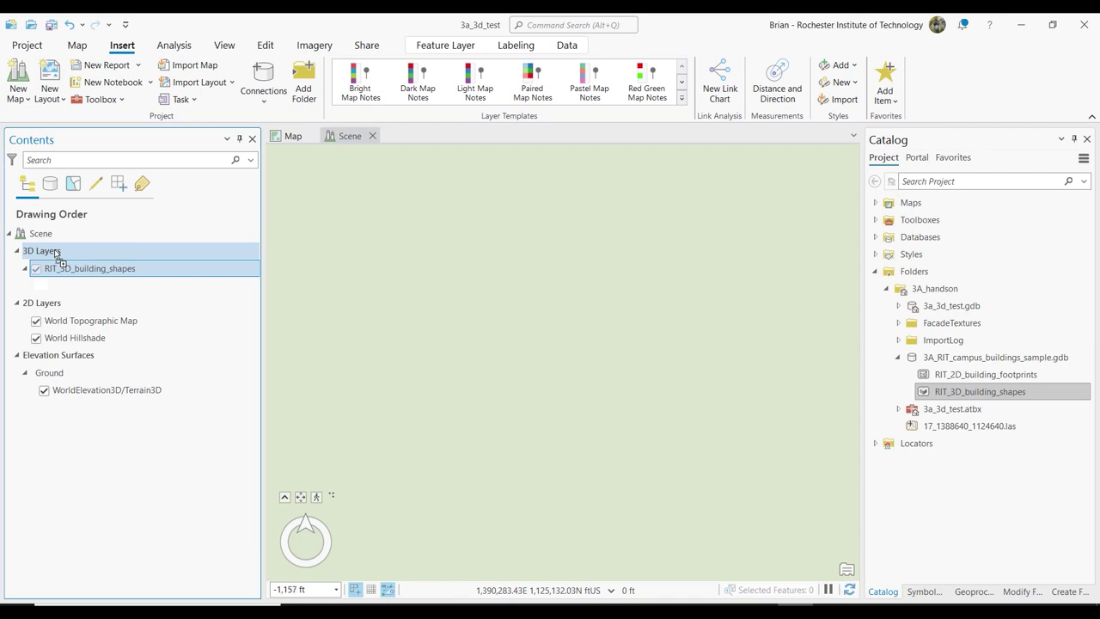
pyautogui.moveTo(57, 256); pyautogui.dragTo(58, 257)
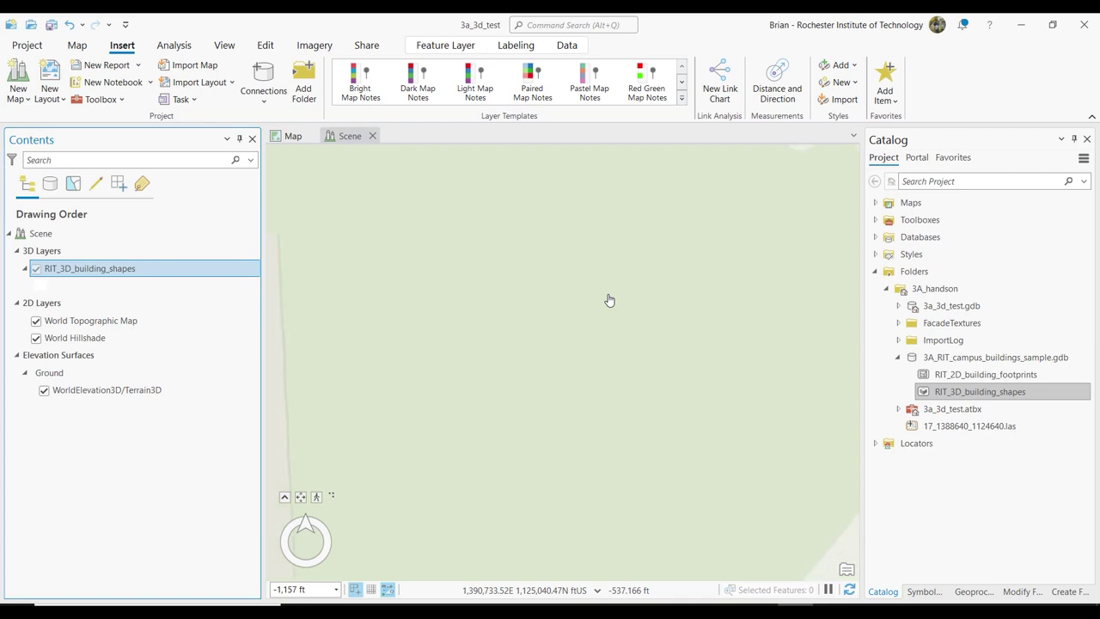
# Add RIT_2D_building_footprints to the scene's 3D layers and compare its display with the footprints in the 2D map
pyautogui.scroll(-3, 609, 299)
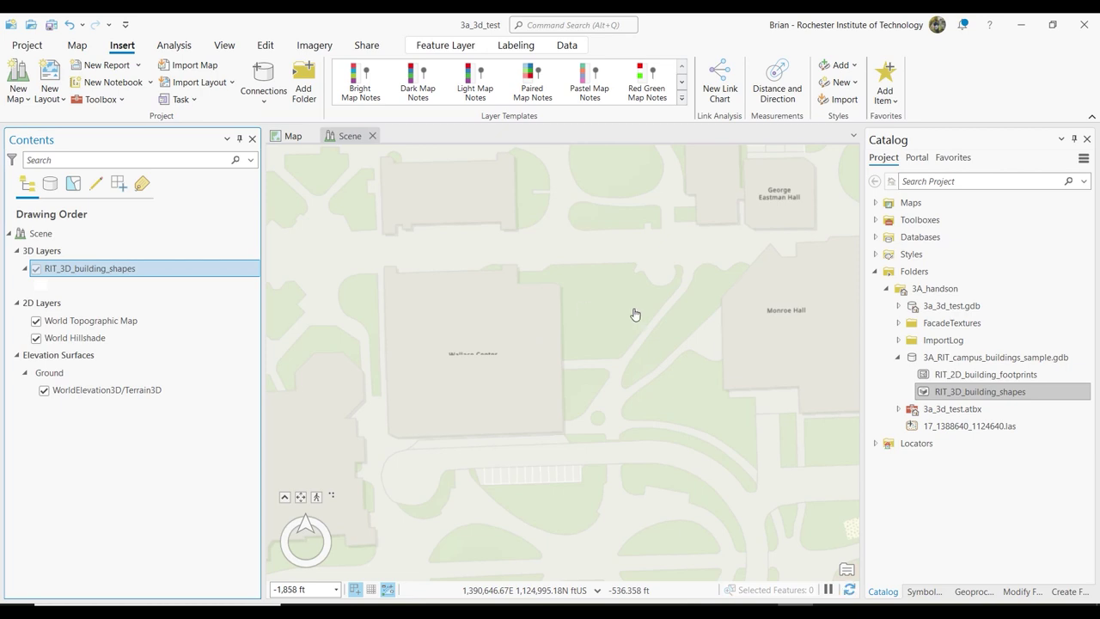
pyautogui.click(986, 376)
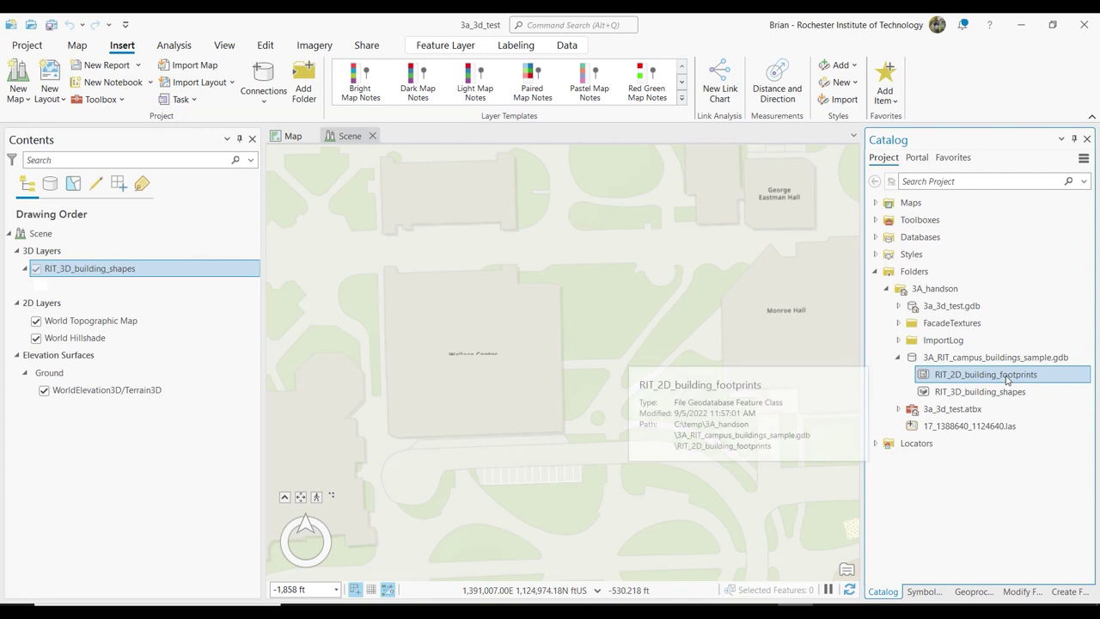
pyautogui.moveTo(1007, 379)
pyautogui.mouseDown()
pyautogui.moveTo(608, 370)
pyautogui.moveTo(196, 328)
pyautogui.moveTo(84, 290)
pyautogui.moveTo(62, 267)
pyautogui.mouseUp()
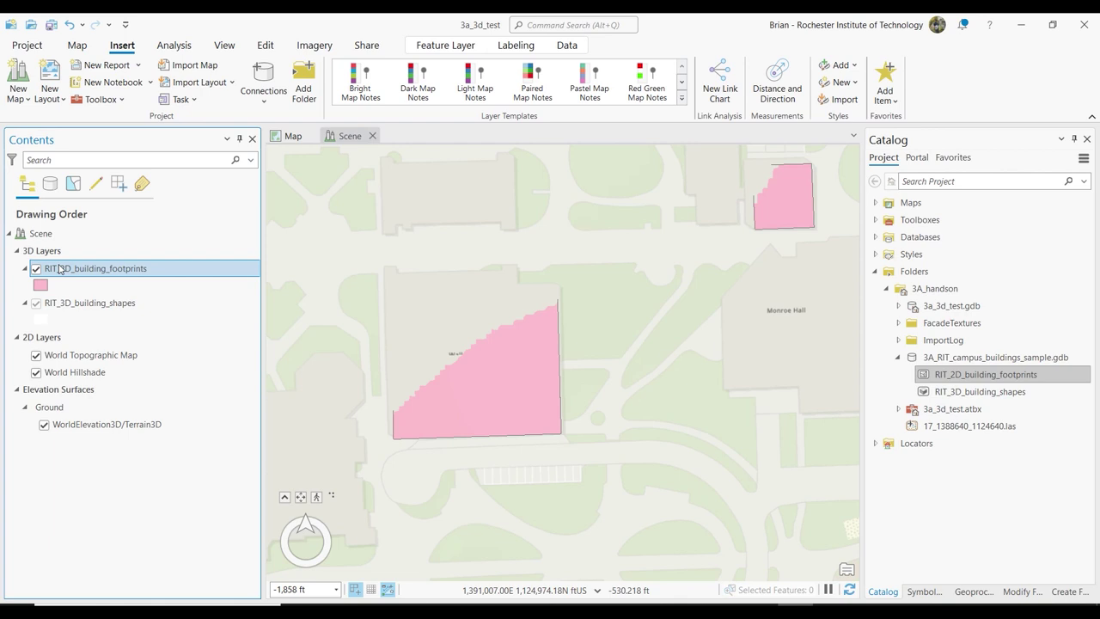
pyautogui.click(292, 137)
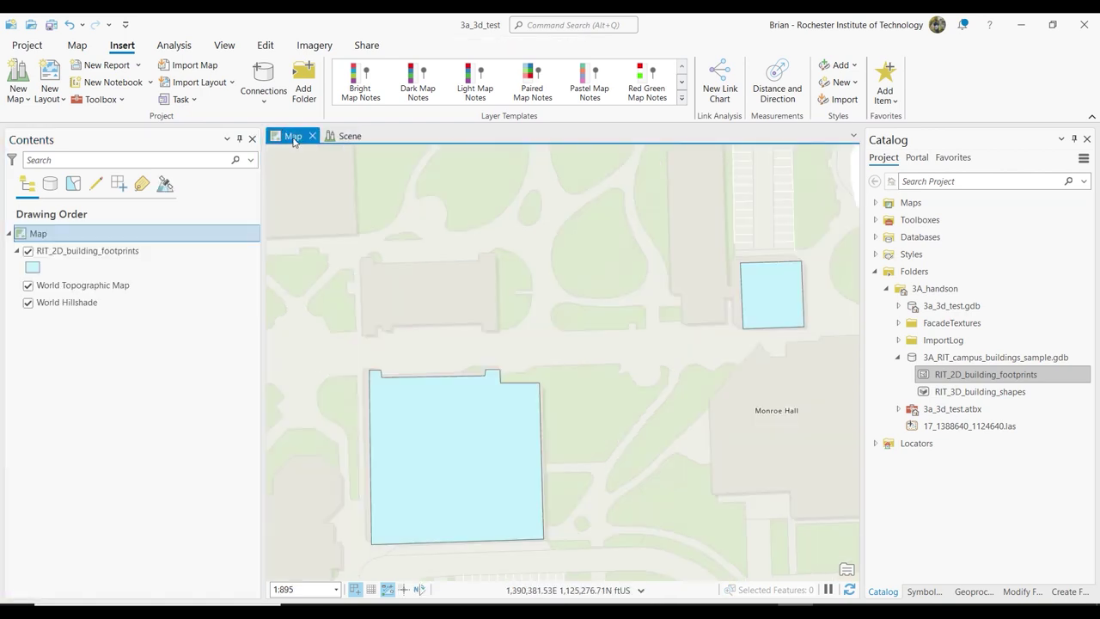
pyautogui.click(347, 136)
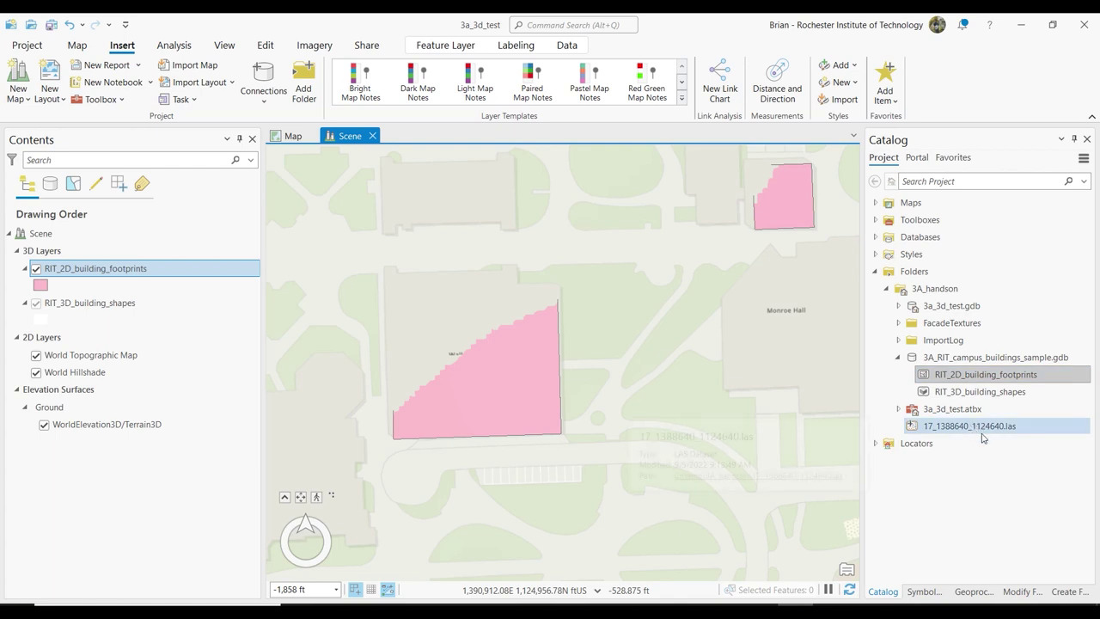
# Add the 17_1388640_1124640.las dataset below the building shapes in the 3D layers and expand its elevation legend
pyautogui.moveTo(983, 425)
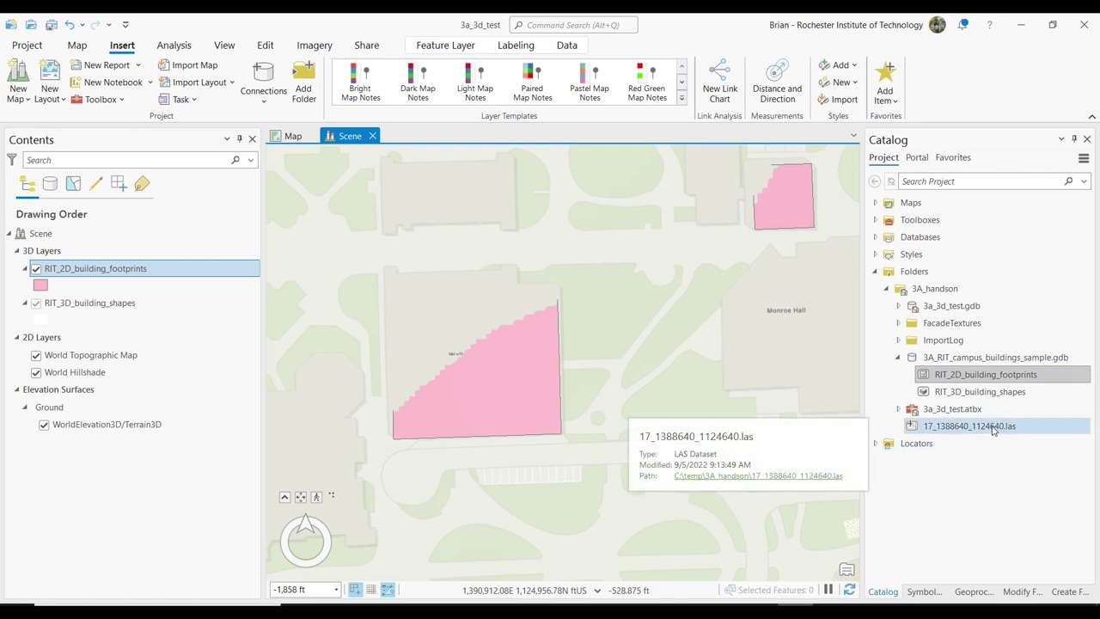
pyautogui.moveTo(993, 430); pyautogui.dragTo(104, 342)
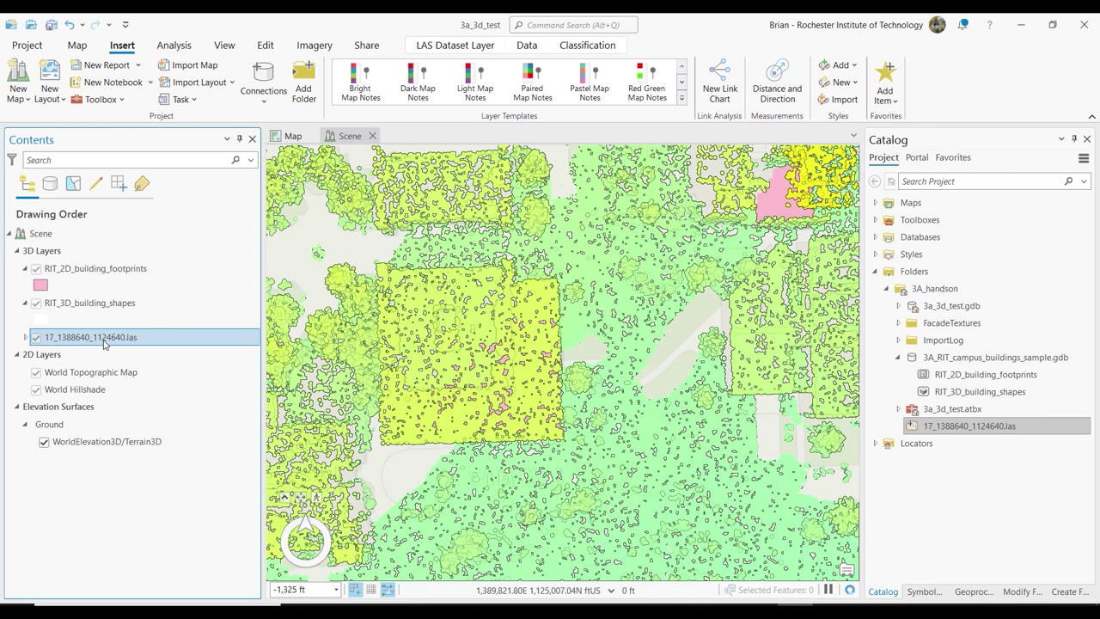
pyautogui.click(25, 337)
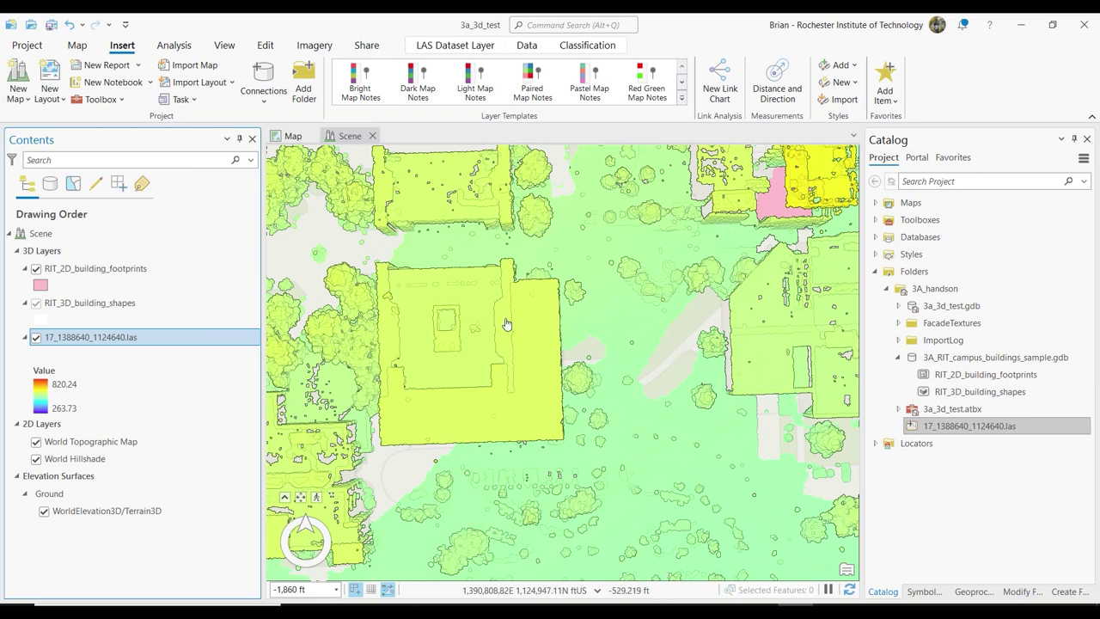
# Examine the lidar points on the roofs and walls around the large footprint building from oblique angles with the Explore tool
pyautogui.click(78, 45)
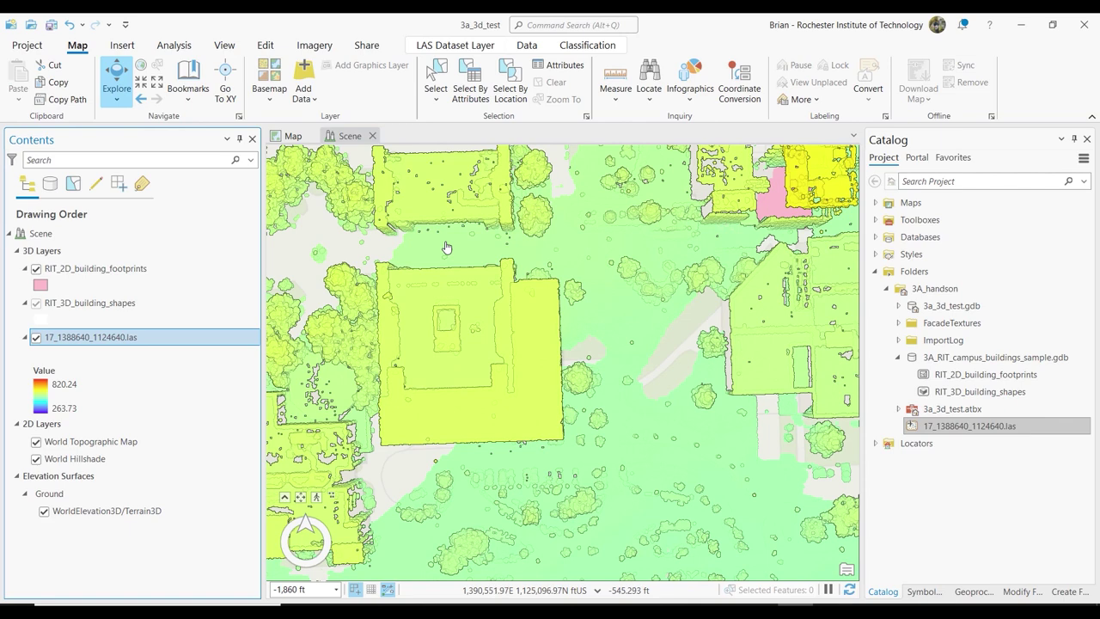
pyautogui.moveTo(640, 402); pyautogui.dragTo(620, 323, button='middle')
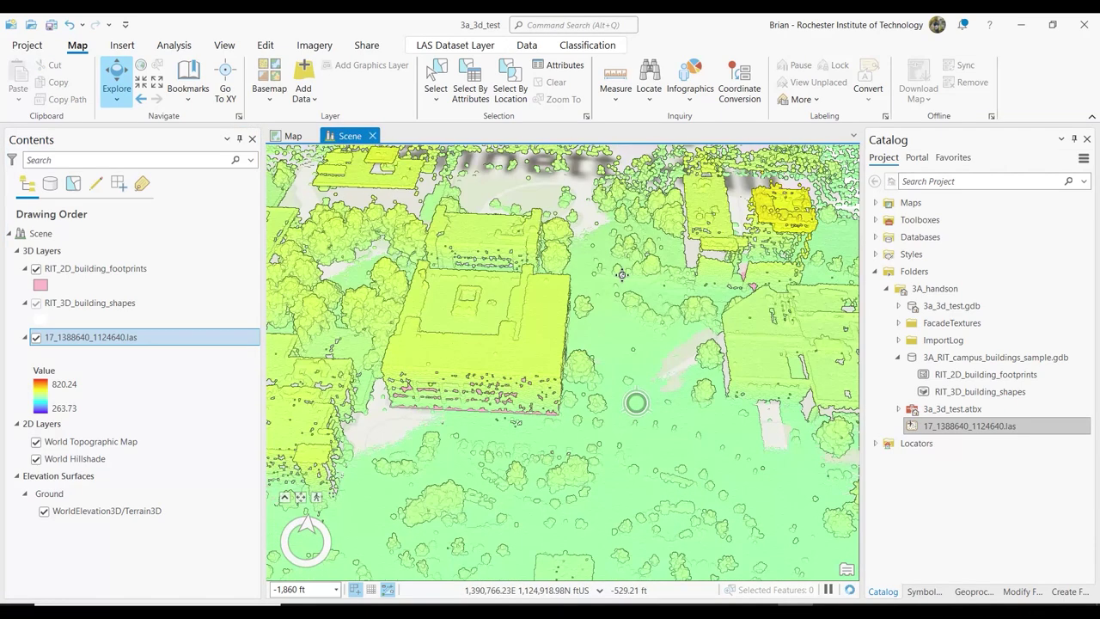
pyautogui.scroll(3, 619, 396)
pyautogui.scroll(2, 618, 396)
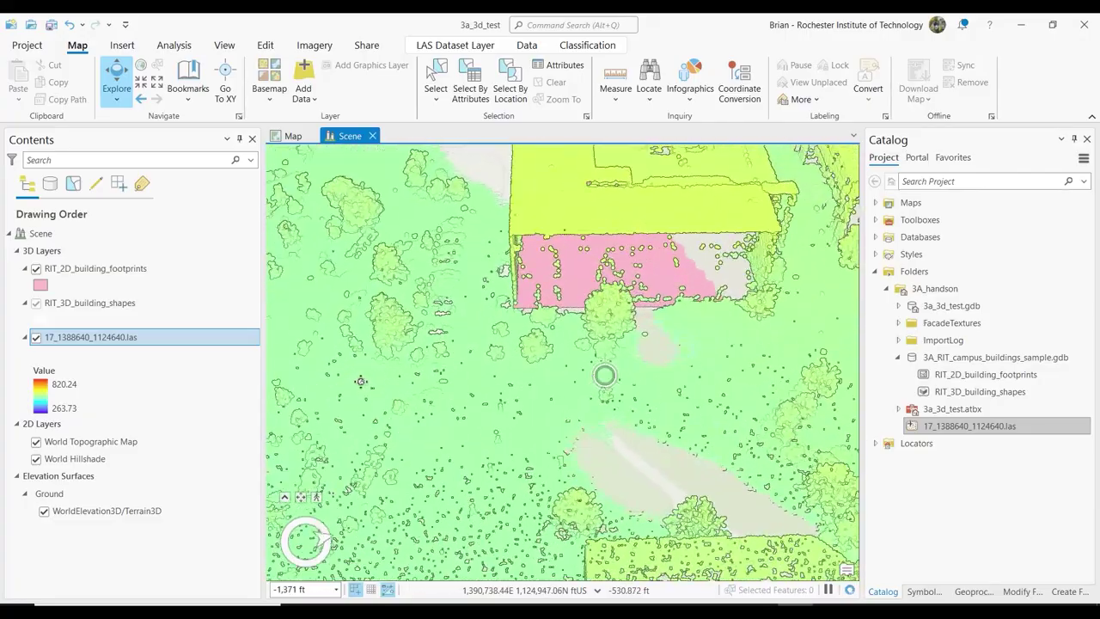
pyautogui.moveTo(563, 373); pyautogui.dragTo(600, 355, button='middle')
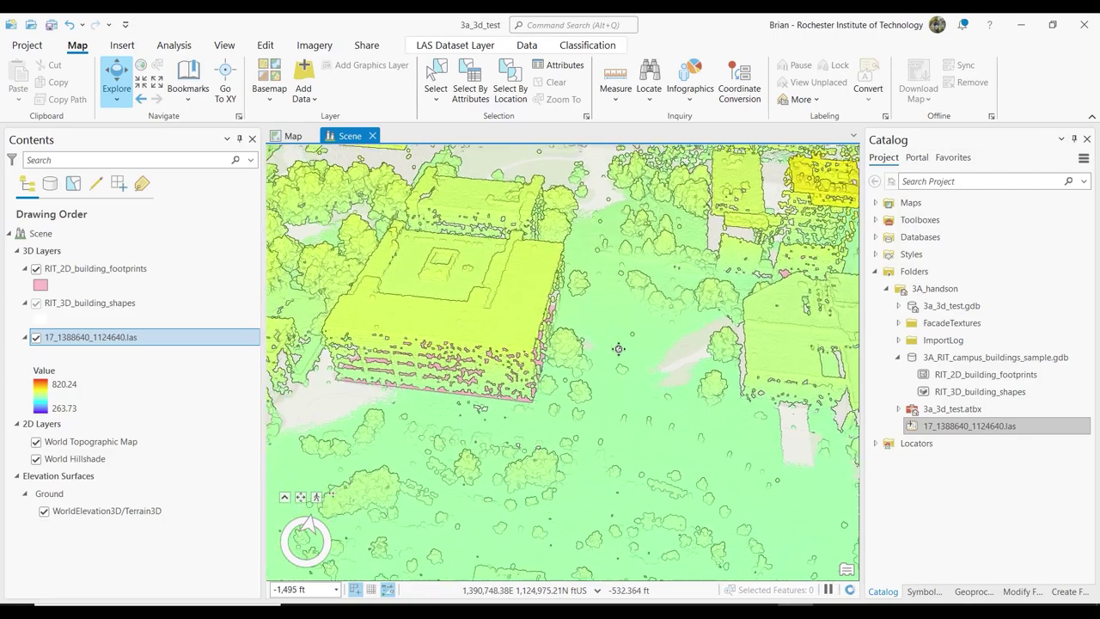
pyautogui.scroll(-2, 606, 361)
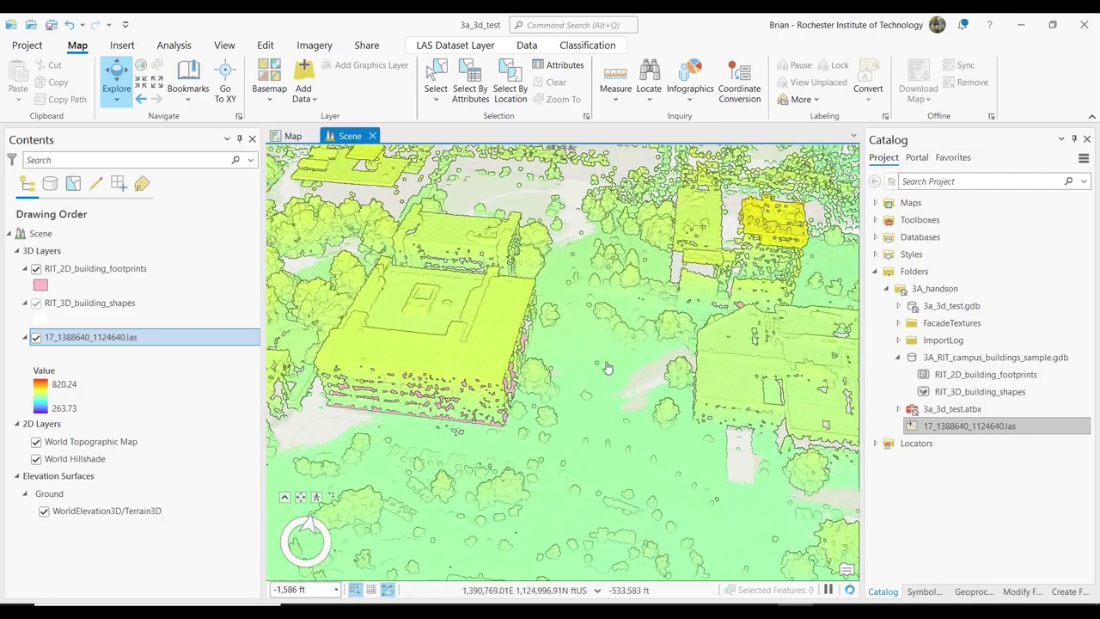
pyautogui.moveTo(579, 368); pyautogui.dragTo(578, 367, button='middle')
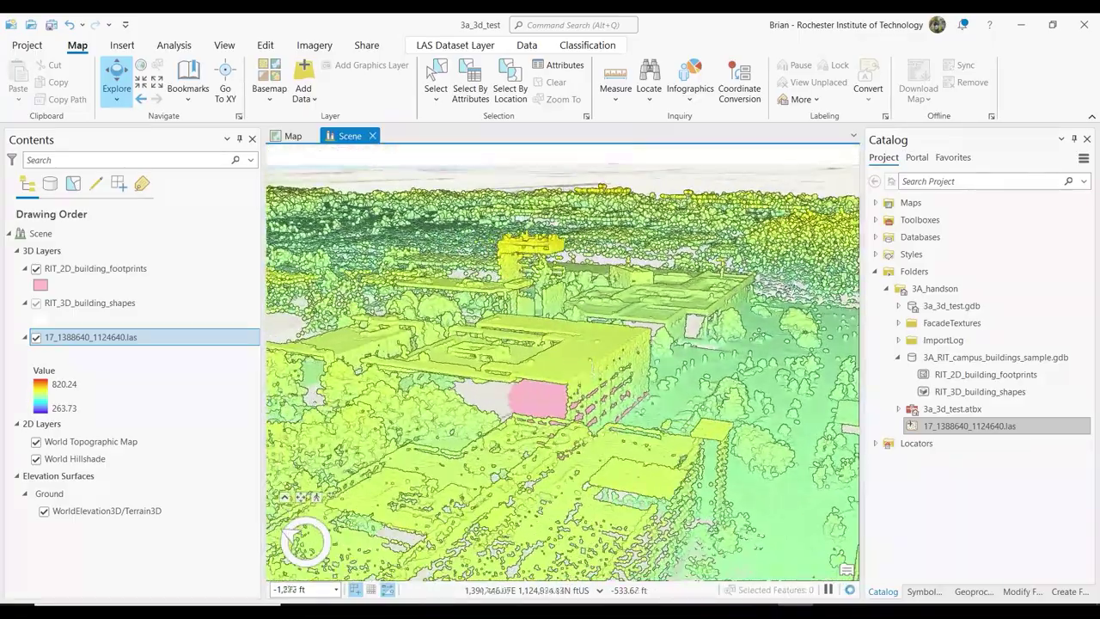
pyautogui.scroll(3, 527, 284)
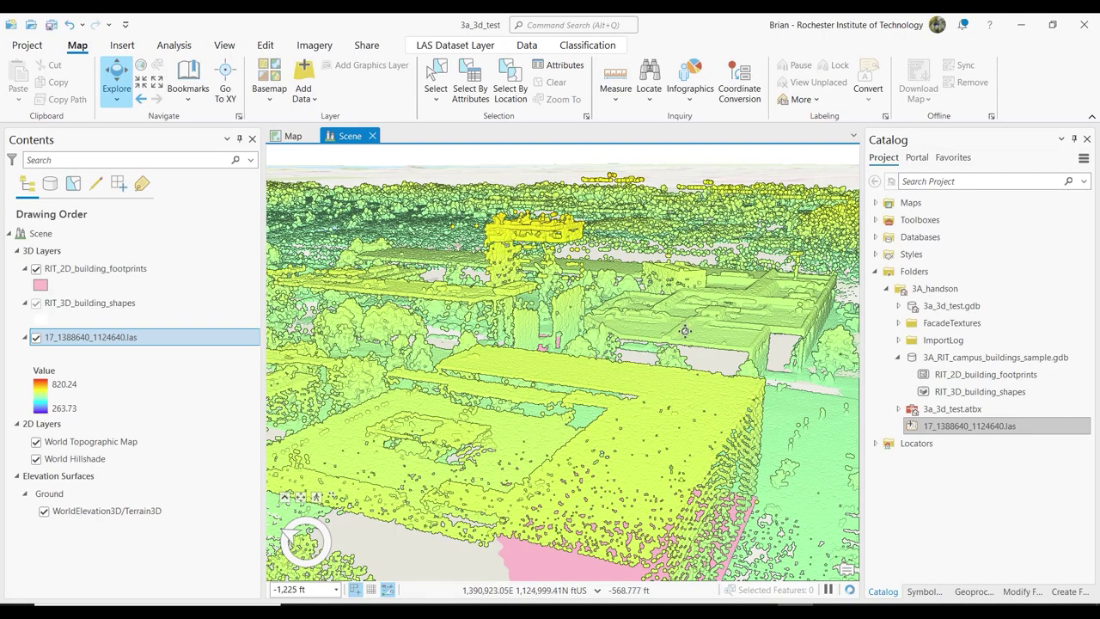
pyautogui.scroll(3, 685, 327)
pyautogui.moveTo(612, 425); pyautogui.dragTo(417, 373)
pyautogui.moveTo(417, 373); pyautogui.dragTo(573, 346, button='middle')
# Examine the lidar tile's full extent over the campus and how its display changes with scale
pyautogui.scroll(-5, 573, 346)
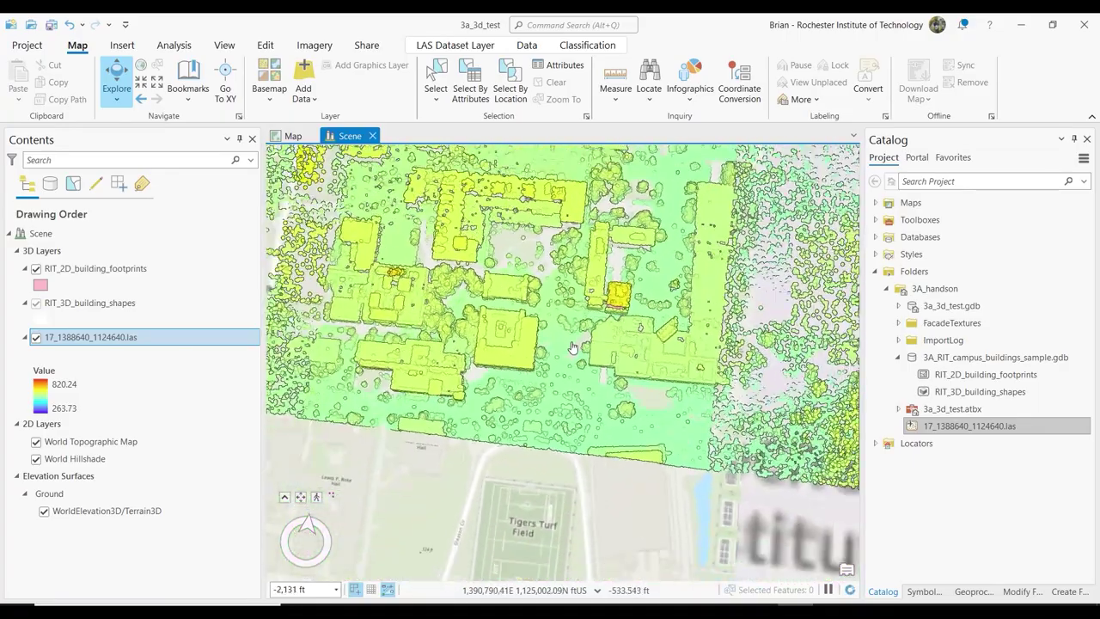
pyautogui.scroll(-5, 567, 296)
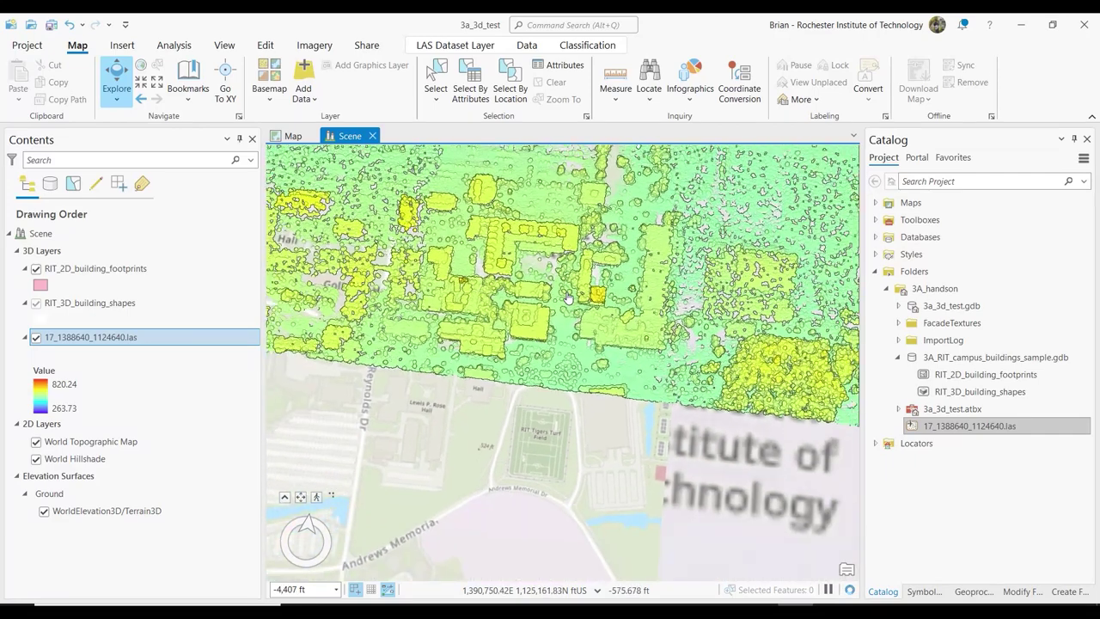
pyautogui.moveTo(567, 296); pyautogui.dragTo(489, 386, button='middle')
pyautogui.scroll(-3, 515, 352)
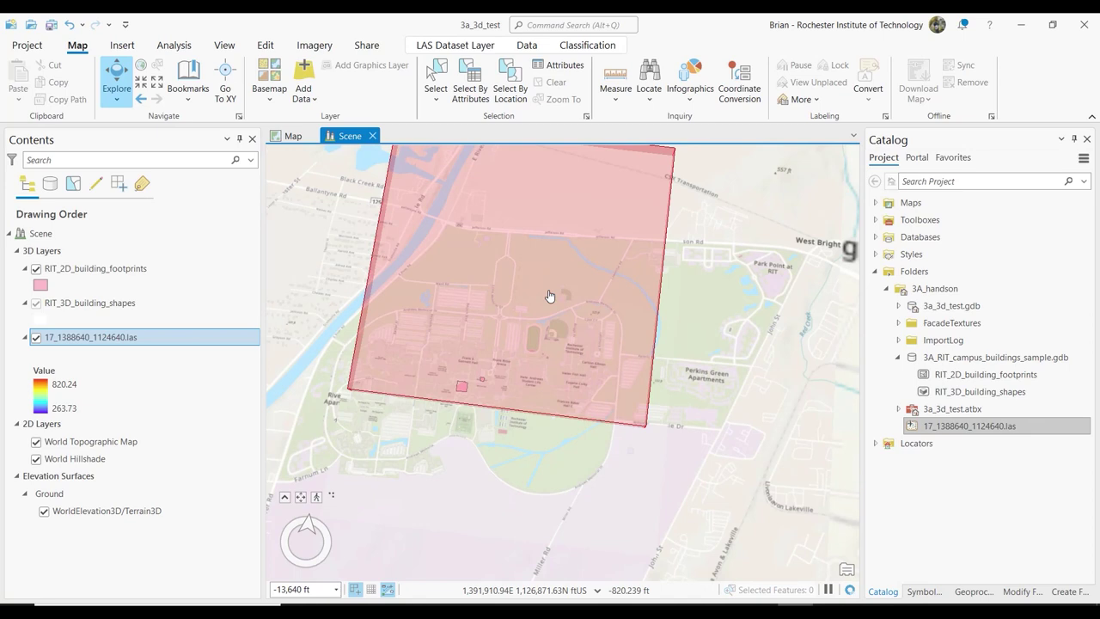
pyautogui.moveTo(543, 327); pyautogui.dragTo(446, 227, button='middle')
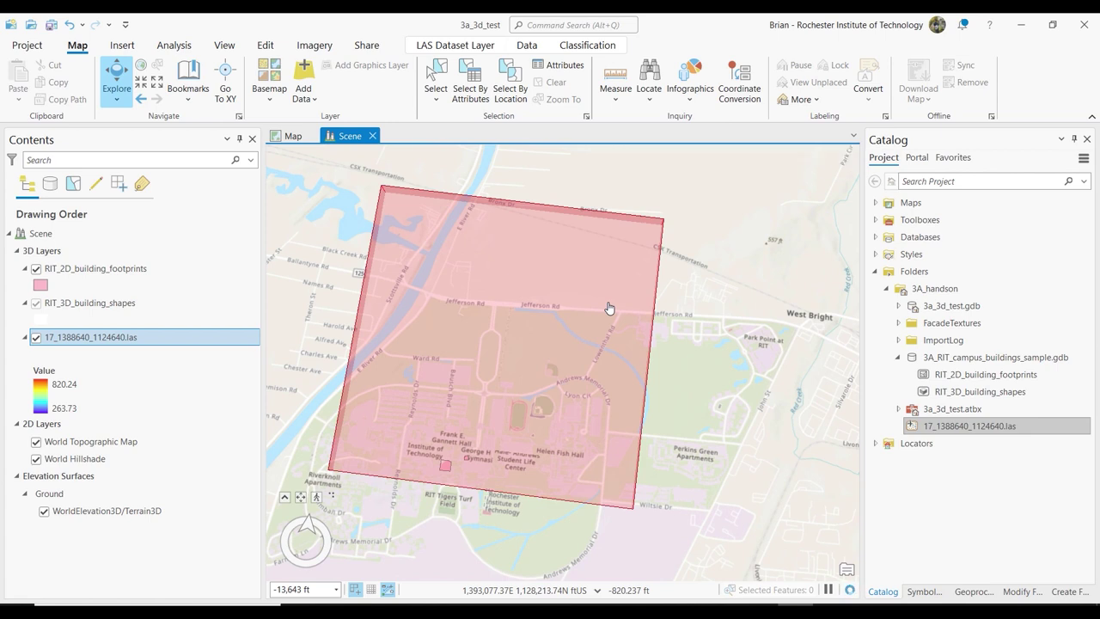
pyautogui.scroll(2, 454, 459)
pyautogui.scroll(3, 455, 457)
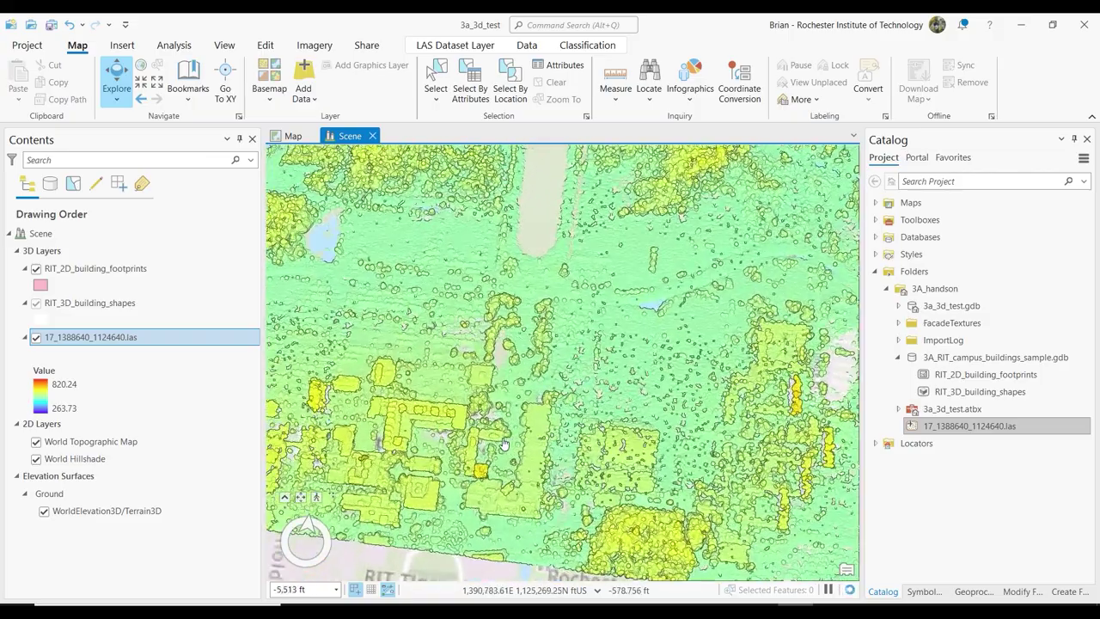
# Examine the lidar points of the other campus buildings, trees and surrounding terrain at close range from several directions
pyautogui.scroll(3, 504, 443)
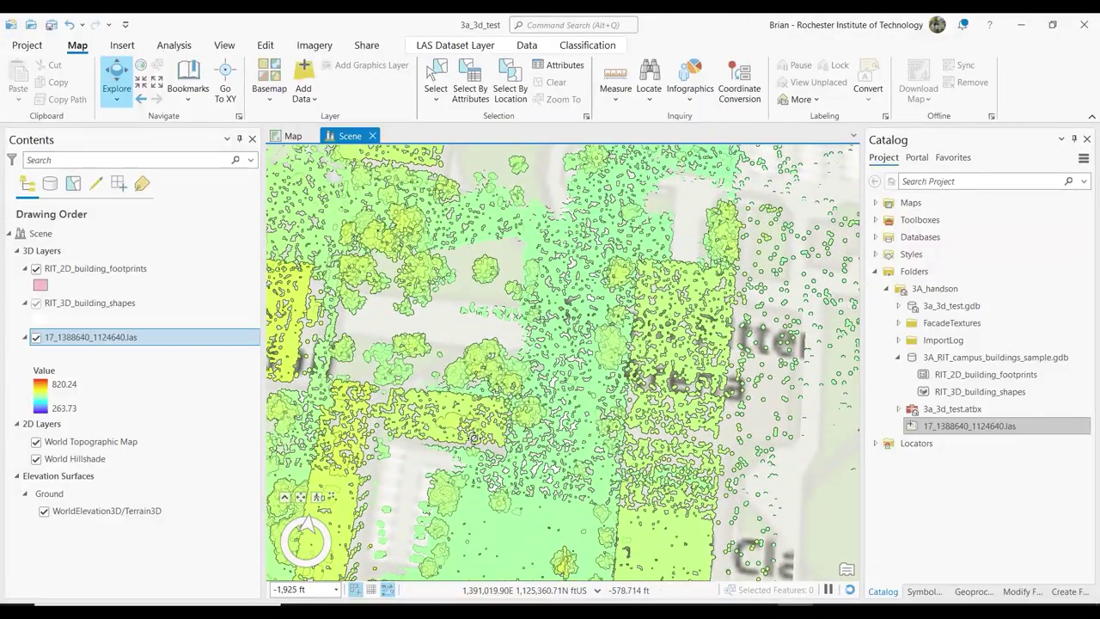
pyautogui.moveTo(444, 423); pyautogui.dragTo(444, 419, button='middle')
pyautogui.moveTo(444, 342); pyautogui.dragTo(444, 318, button='middle')
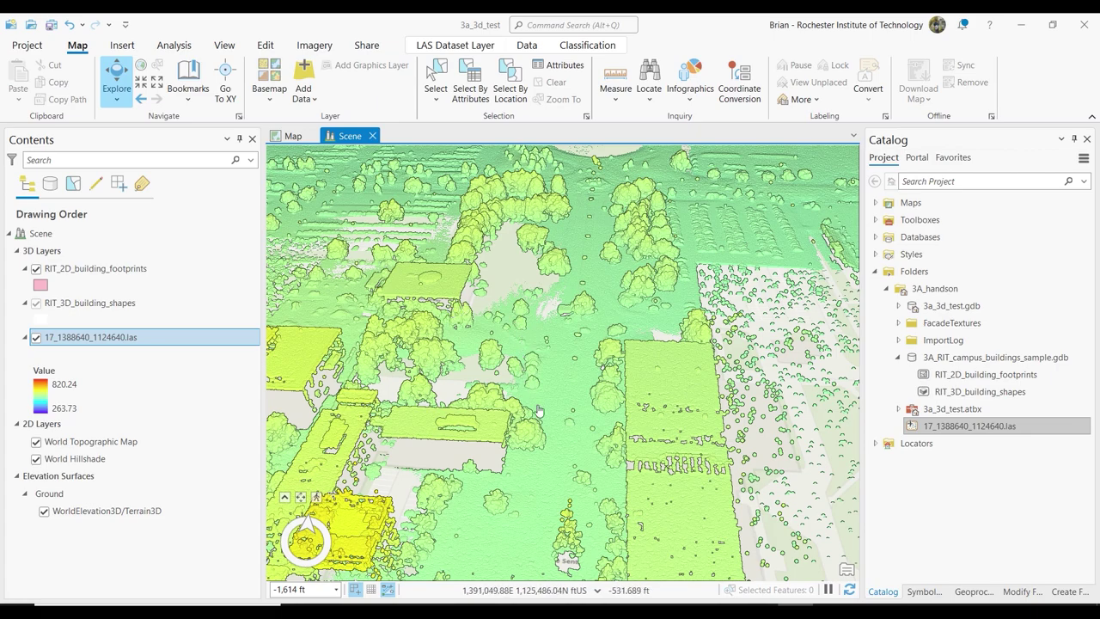
pyautogui.moveTo(539, 411); pyautogui.dragTo(538, 409, button='middle')
pyautogui.moveTo(537, 409); pyautogui.dragTo(675, 325)
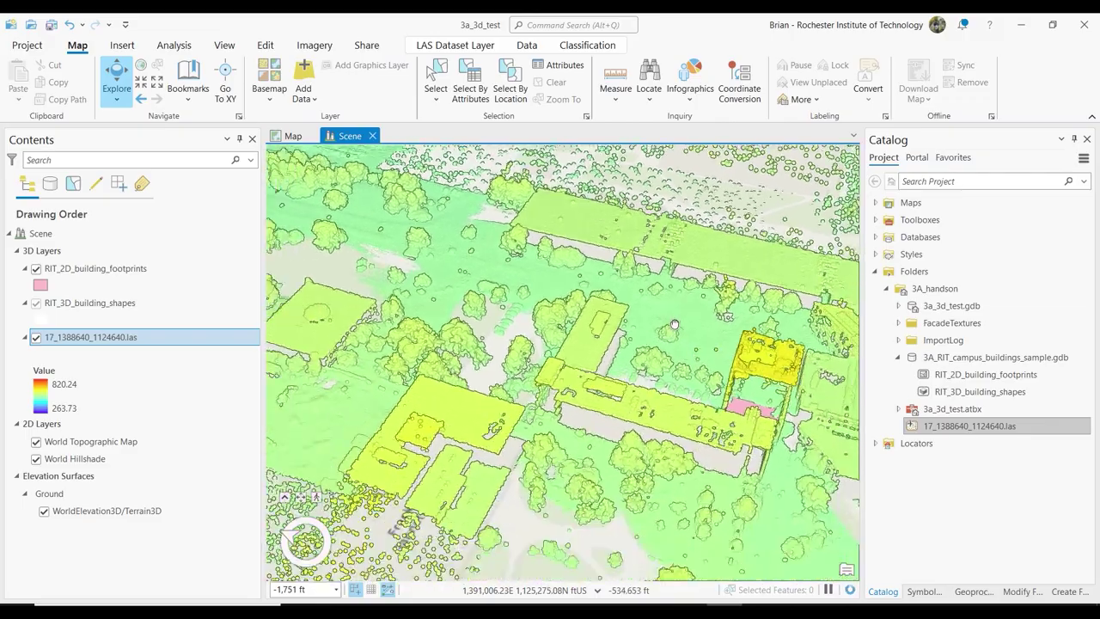
pyautogui.moveTo(587, 391); pyautogui.dragTo(587, 391, button='middle')
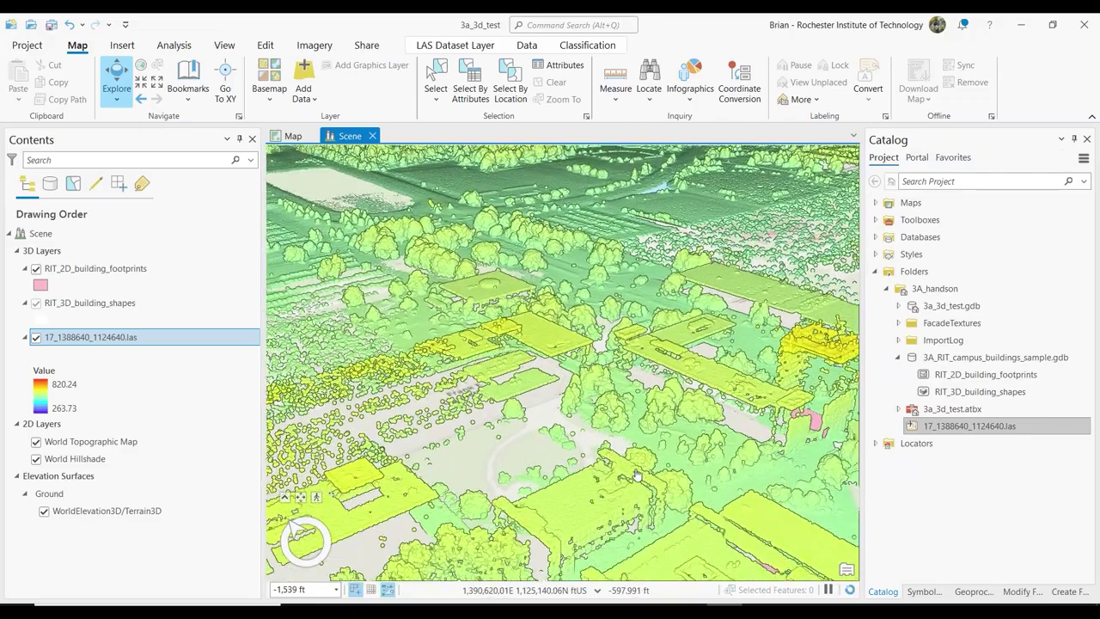
pyautogui.scroll(3, 636, 475)
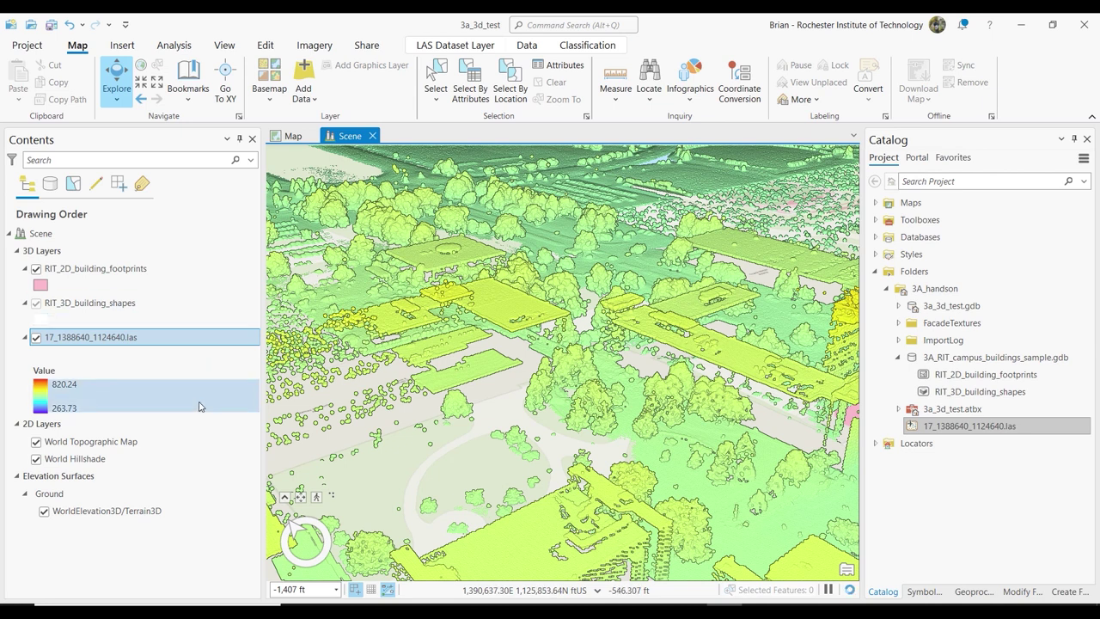
# Turn off the 17_1388640_1124640.las layer in the scene
pyautogui.click(36, 338)
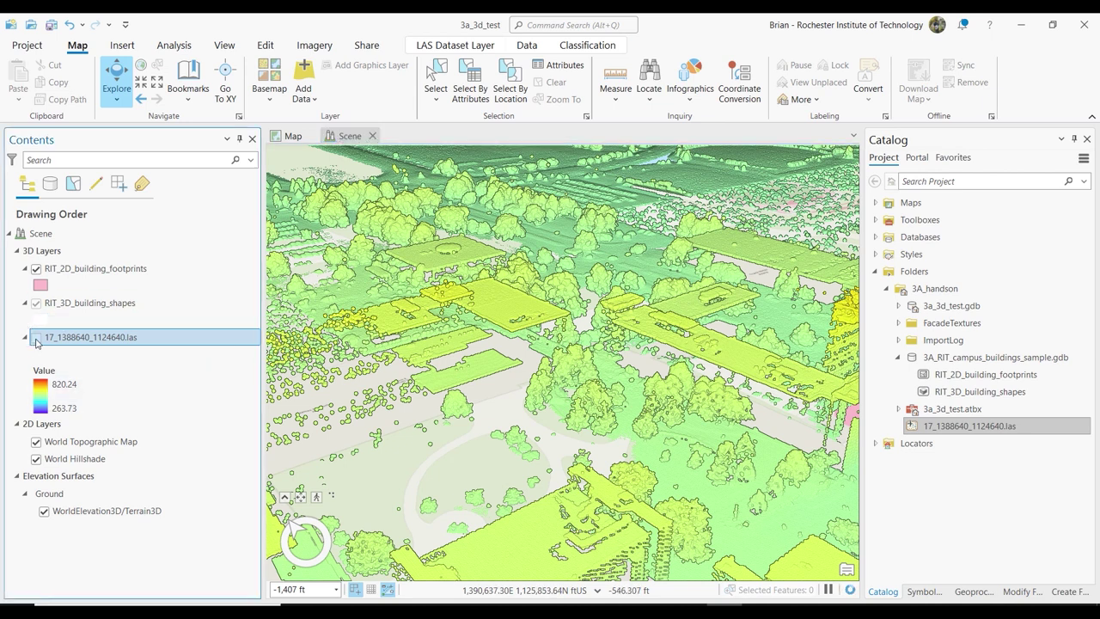
pyautogui.click(635, 406)
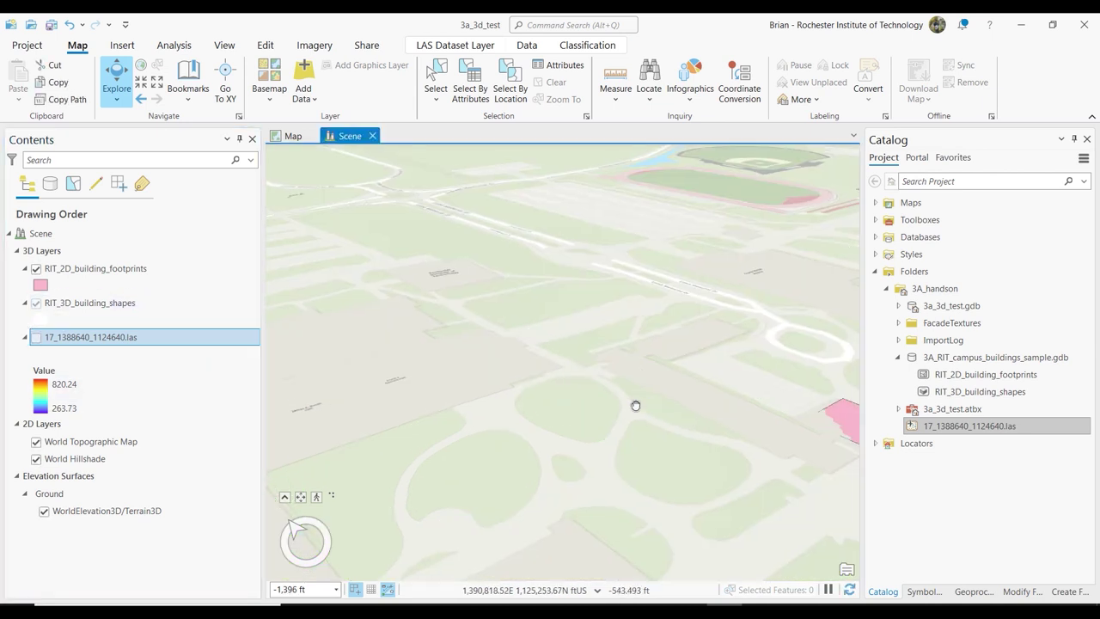
# Review the scene's current XY and vertical coordinate systems in its map properties and close them without changes
pyautogui.moveTo(635, 406); pyautogui.dragTo(418, 373)
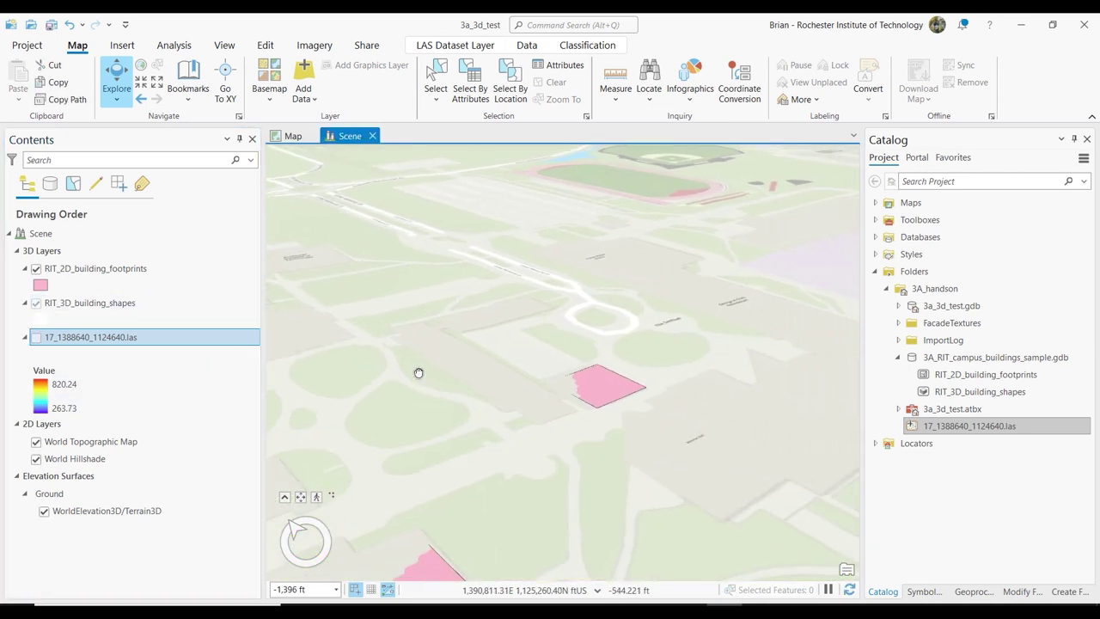
pyautogui.rightClick(49, 234)
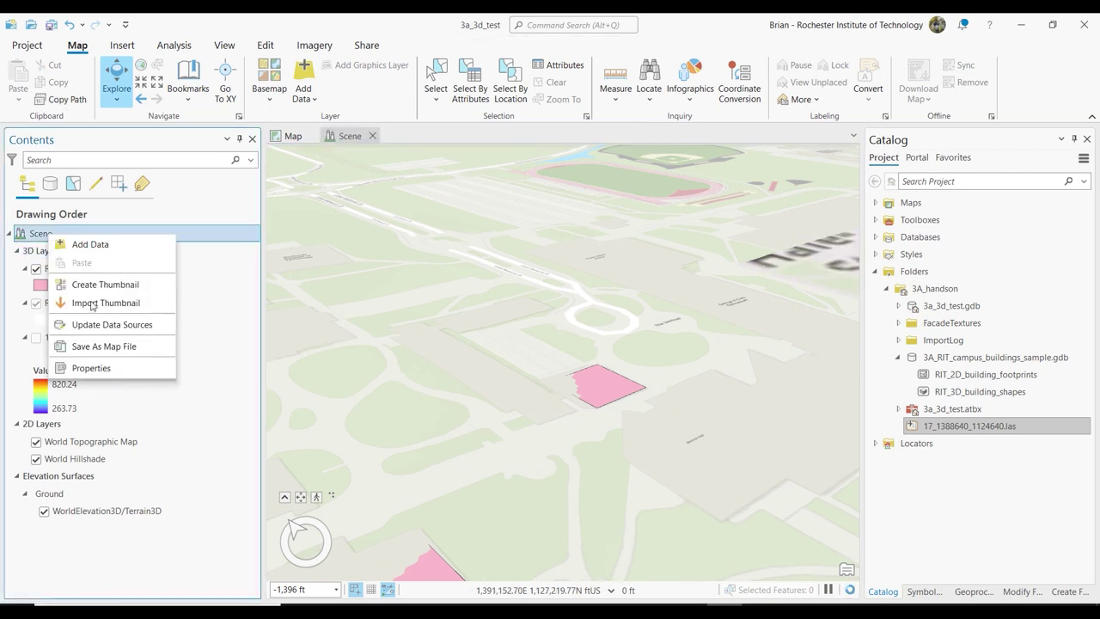
pyautogui.click(102, 368)
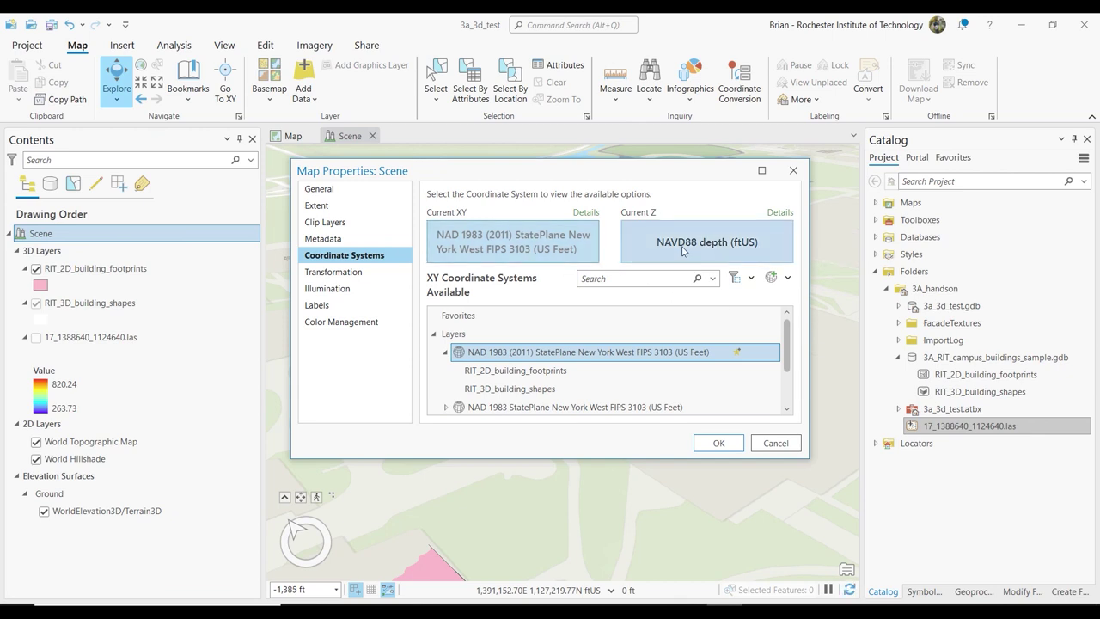
pyautogui.click(553, 252)
pyautogui.click(775, 443)
# Turn the WorldElevation3D/Terrain3D ground surface off and on again to compare how the 2D footprints sit against the basemap
pyautogui.moveTo(567, 466); pyautogui.dragTo(544, 304)
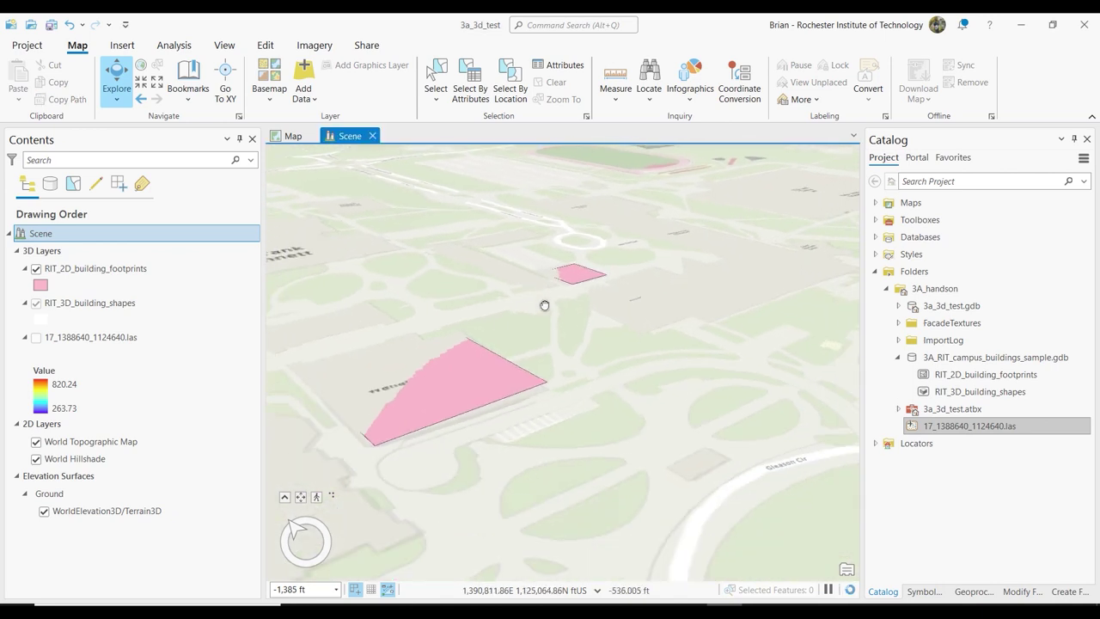
pyautogui.click(44, 511)
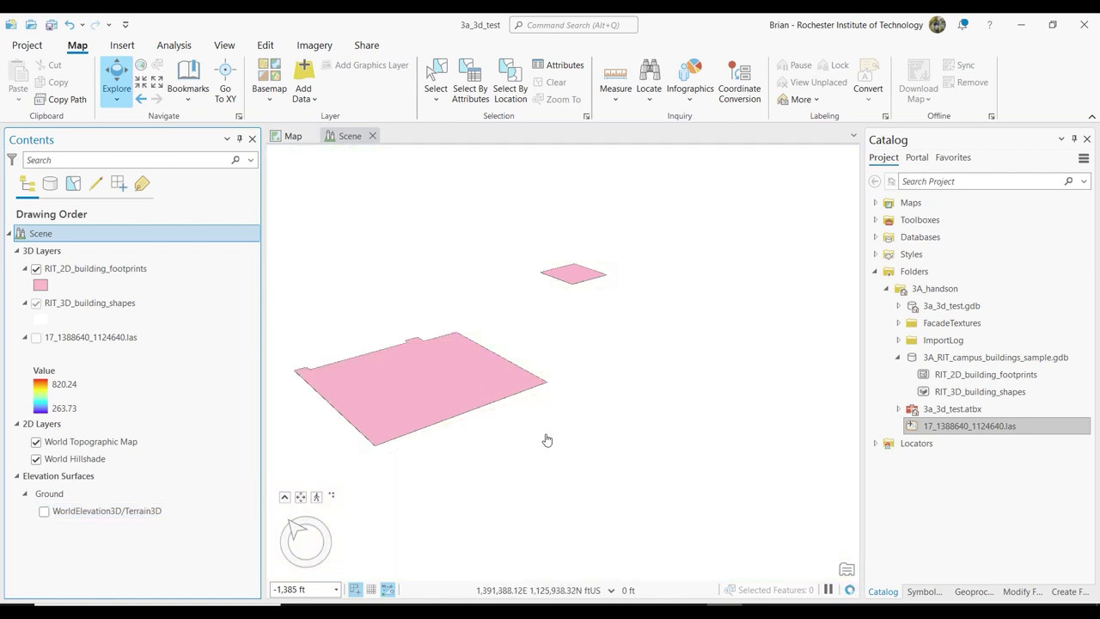
pyautogui.click(43, 512)
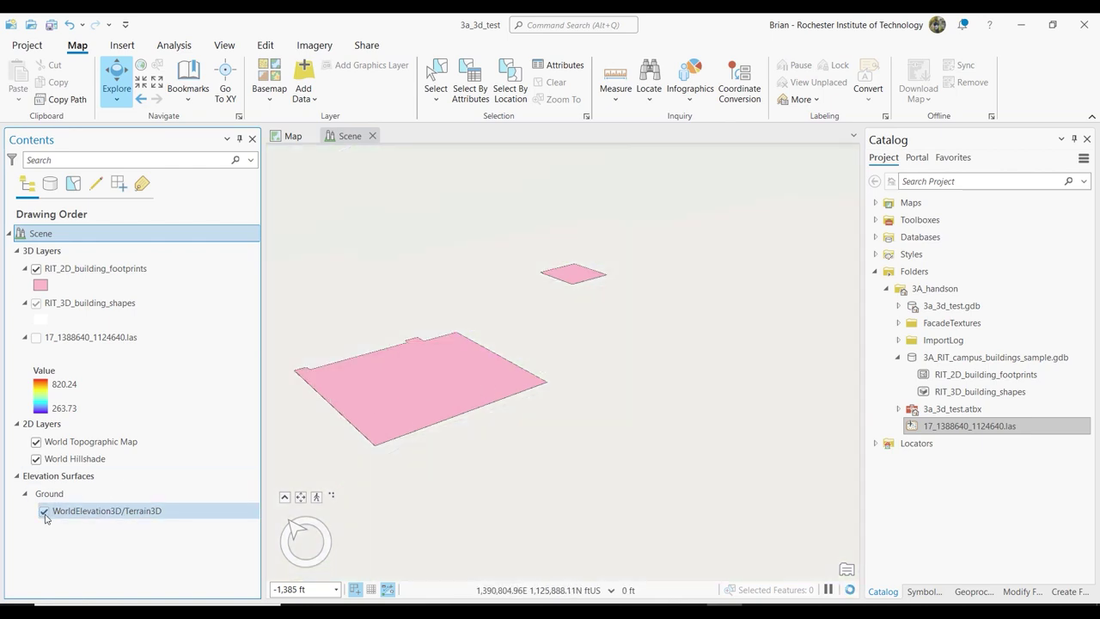
pyautogui.click(579, 301)
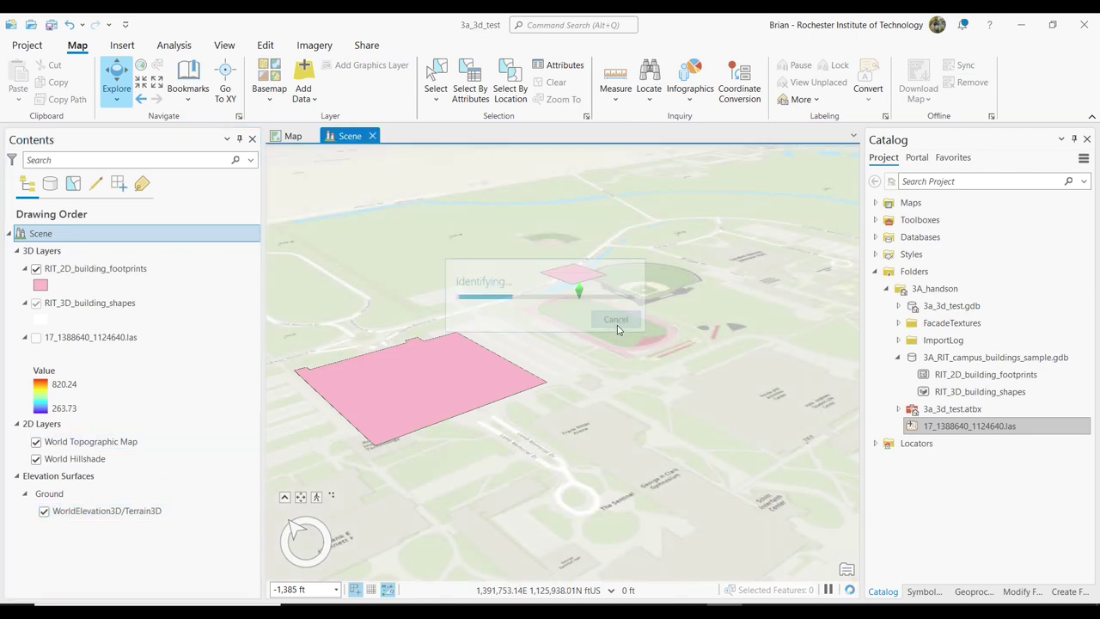
pyautogui.click(615, 320)
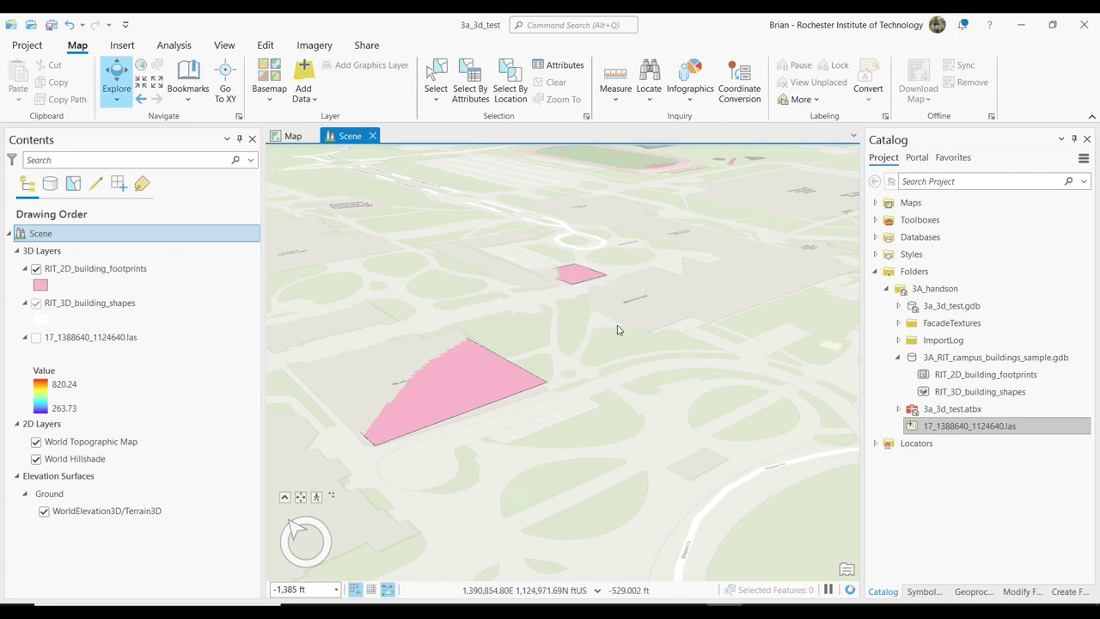
# Hide WorldElevation3D/Terrain3D once more and examine both footprints over the flat basemap from farther away
pyautogui.click(44, 512)
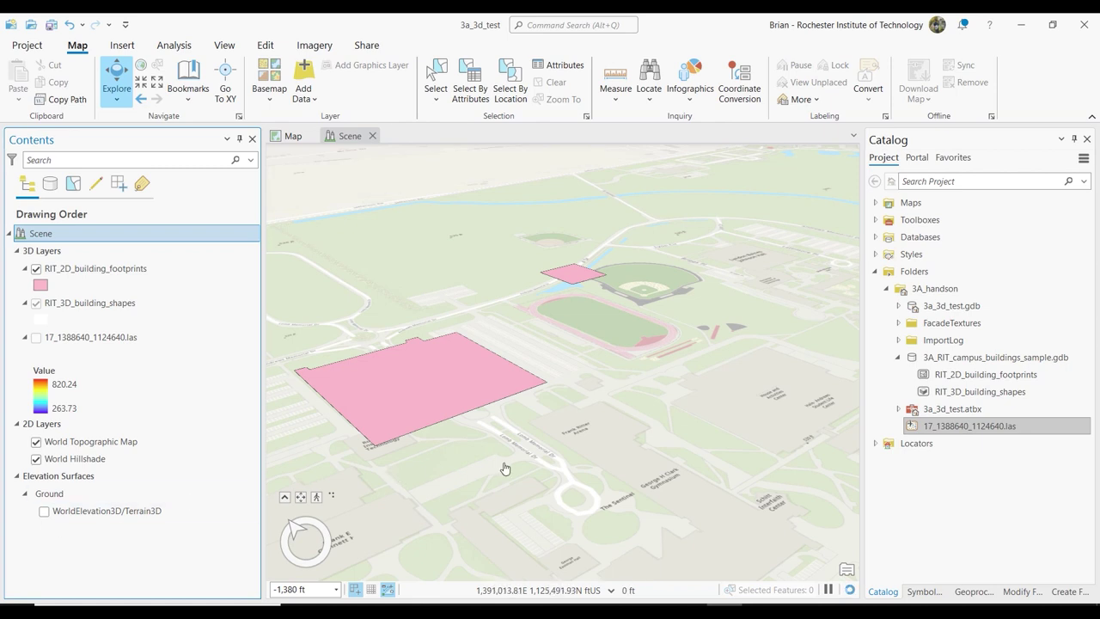
pyautogui.scroll(-3, 504, 433)
pyautogui.scroll(2, 505, 433)
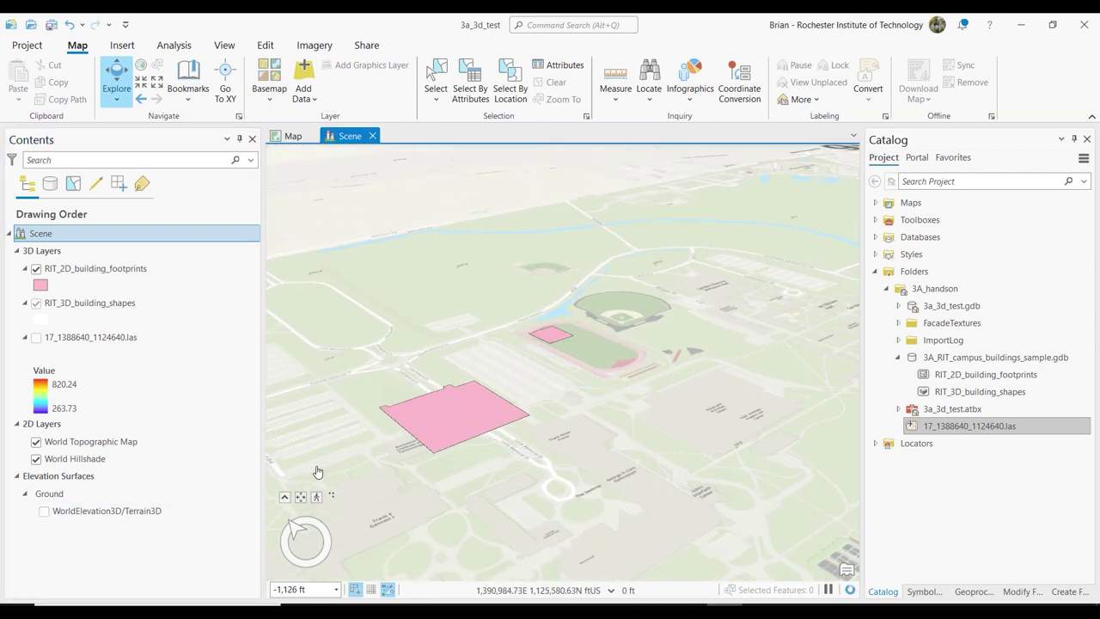
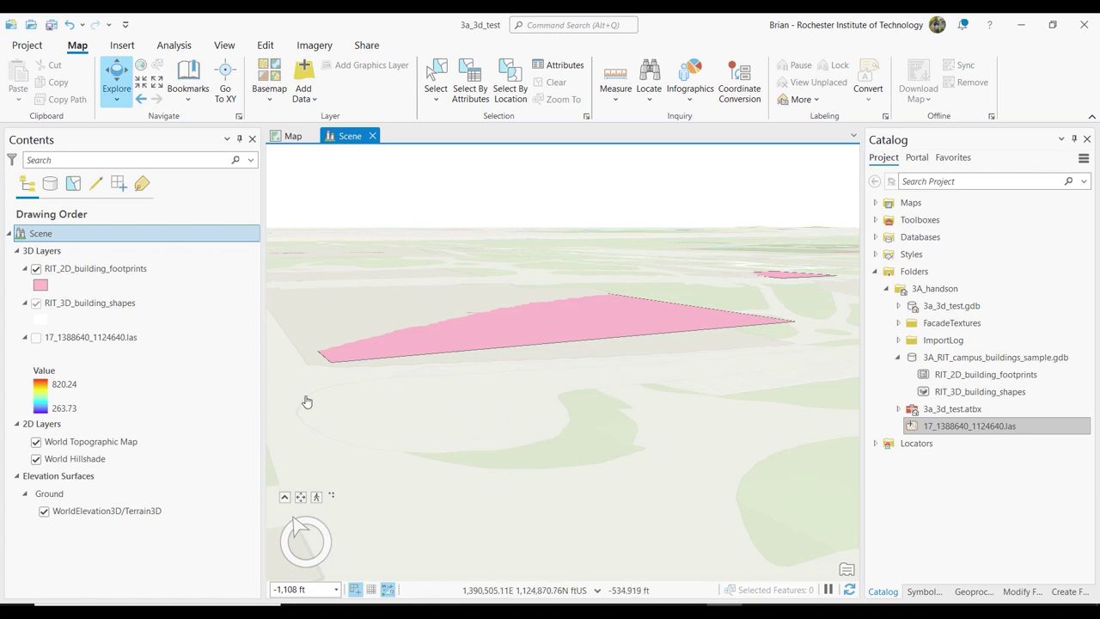
# Examine the footprints' height above the basemap from low oblique angles with WorldElevation3D/Terrain3D turned off, and turn the surface back on
pyautogui.click(44, 511)
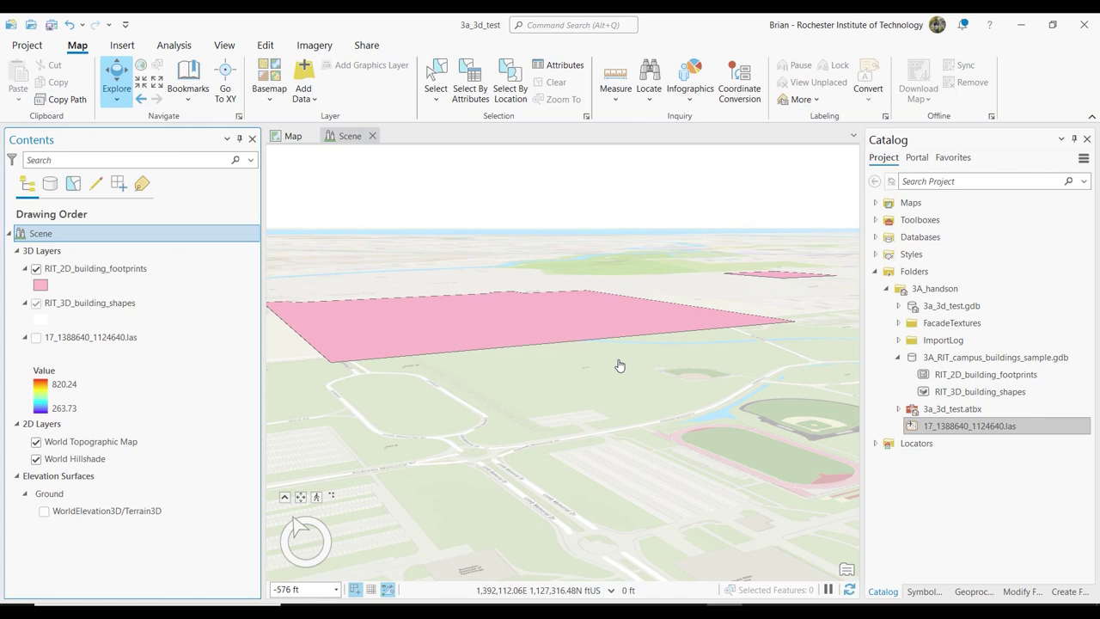
pyautogui.scroll(-2, 611, 408)
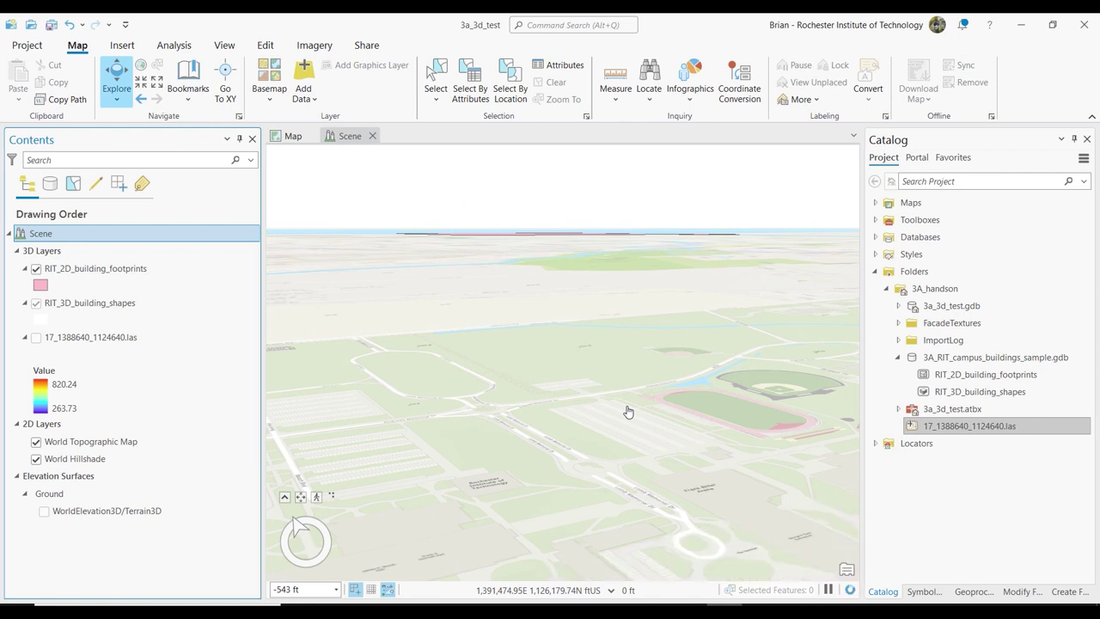
pyautogui.moveTo(640, 334)
pyautogui.mouseDown(button='middle')
pyautogui.moveTo(638, 378)
pyautogui.moveTo(628, 344)
pyautogui.mouseUp(button='middle')
pyautogui.moveTo(515, 439); pyautogui.dragTo(647, 371)
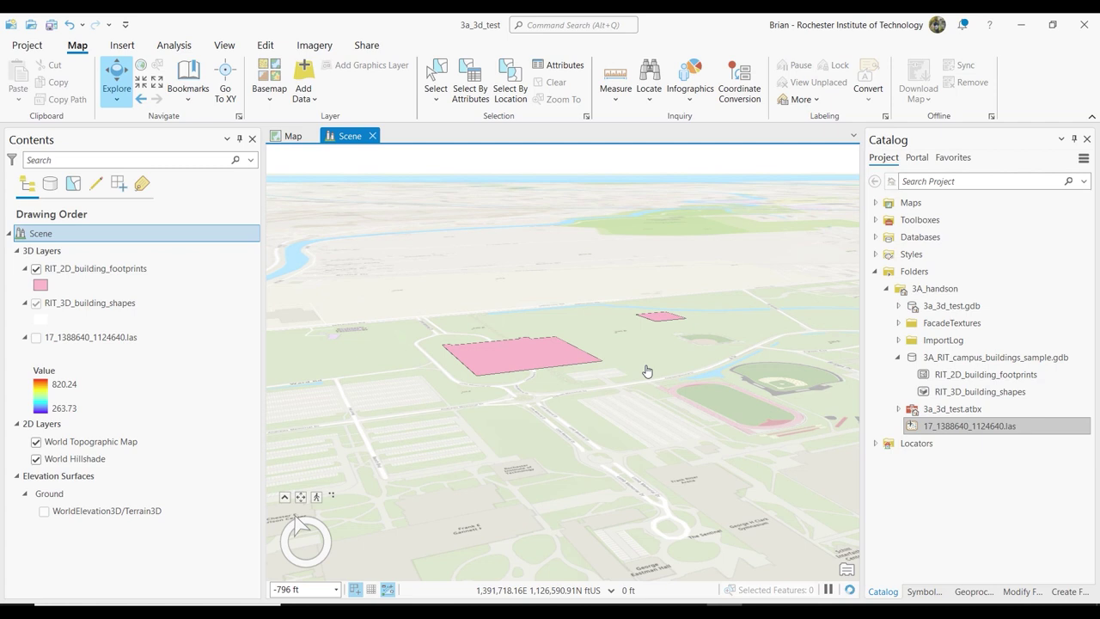
pyautogui.click(43, 511)
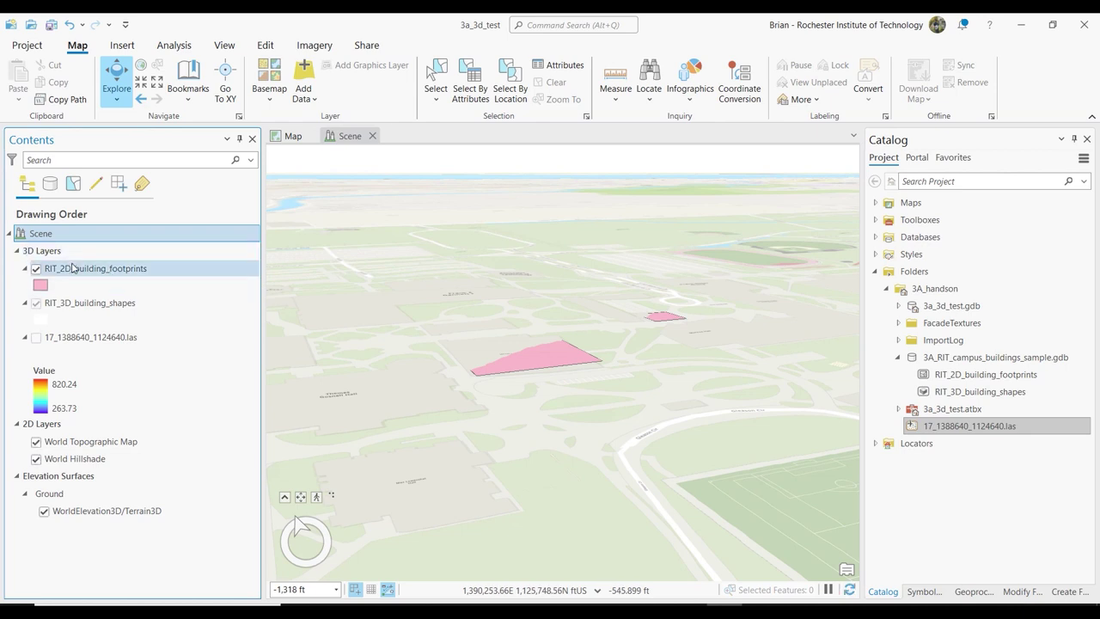
# Review the data source properties of the RIT_2D_building_footprints layer, including whether its coordinates have Z values
pyautogui.rightClick(73, 271)
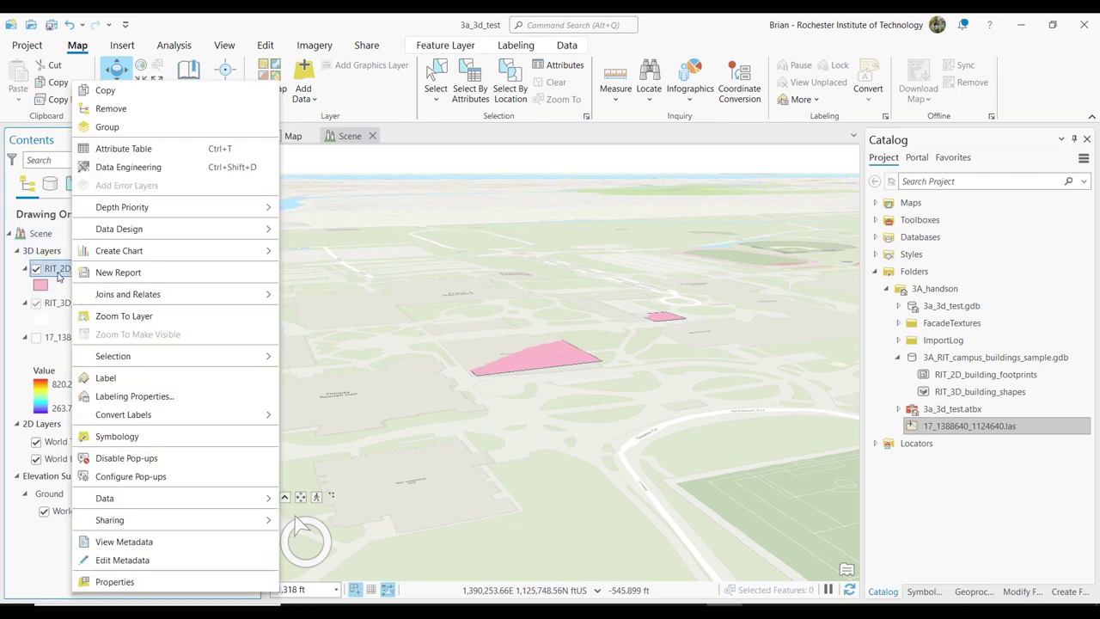
pyautogui.click(56, 276)
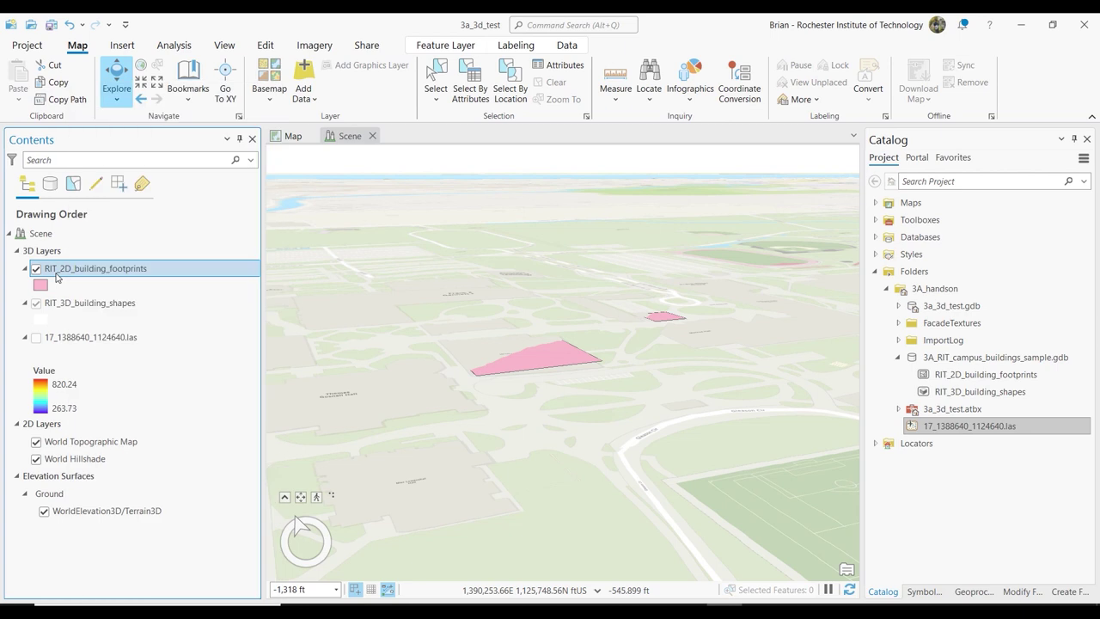
pyautogui.click(120, 280)
pyautogui.rightClick(120, 277)
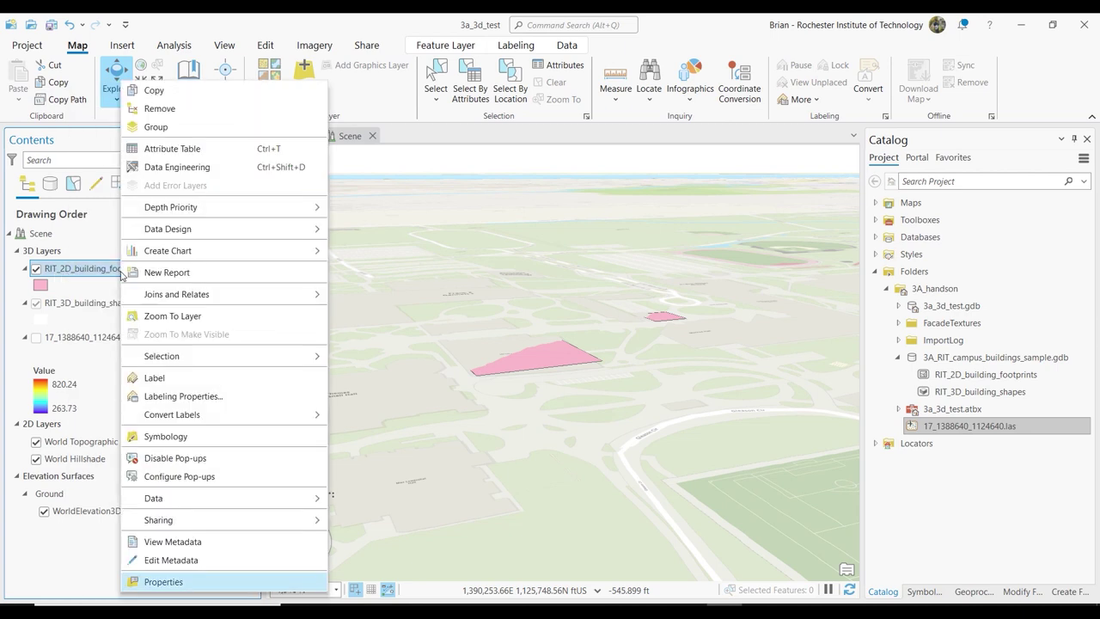
pyautogui.click(175, 582)
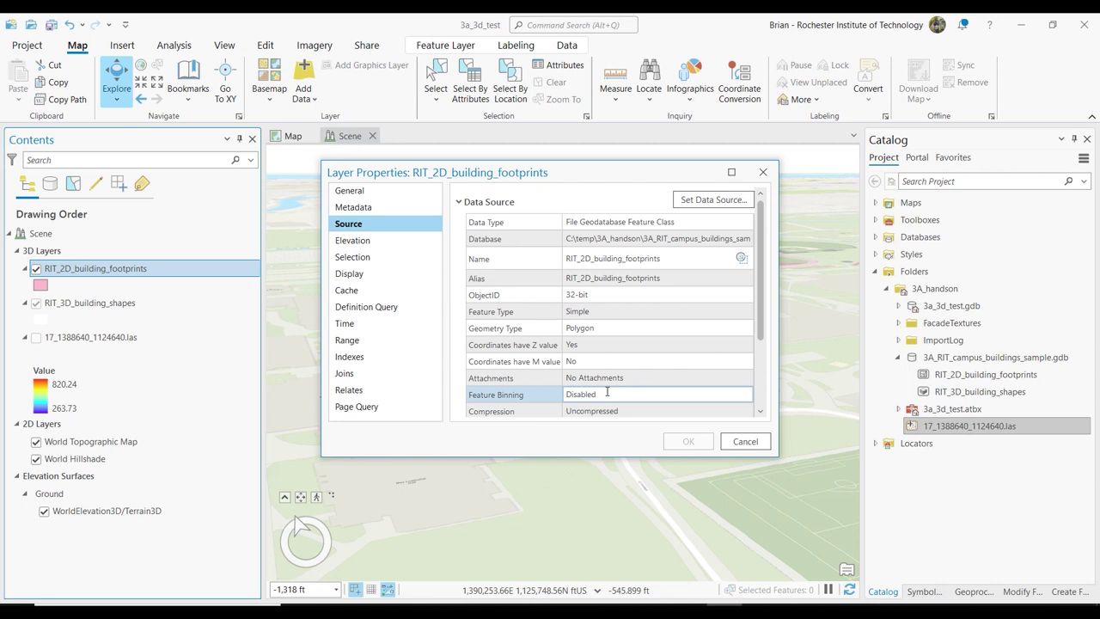
# Check the footprint layer's elevation settings and the available feature height options, and close the properties without changes
pyautogui.click(390, 241)
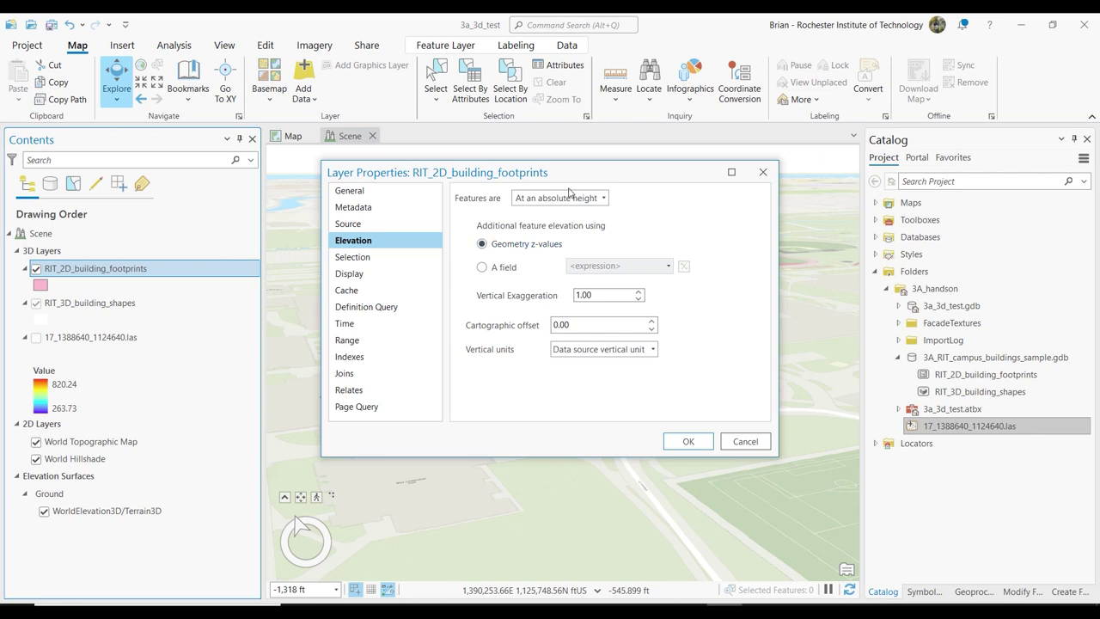
pyautogui.click(604, 198)
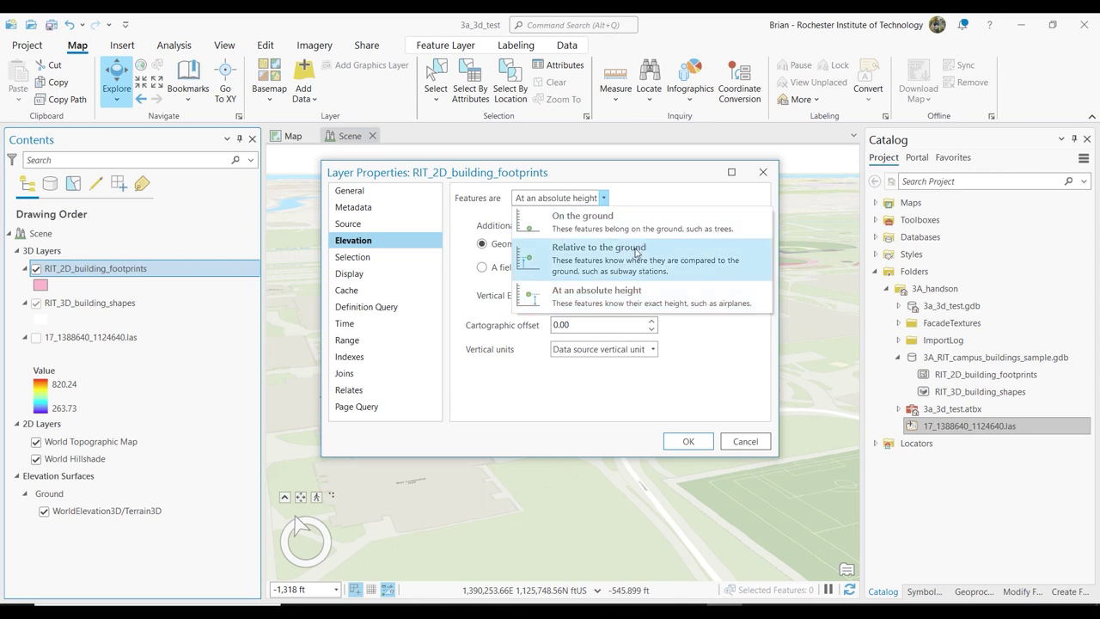
pyautogui.click(700, 196)
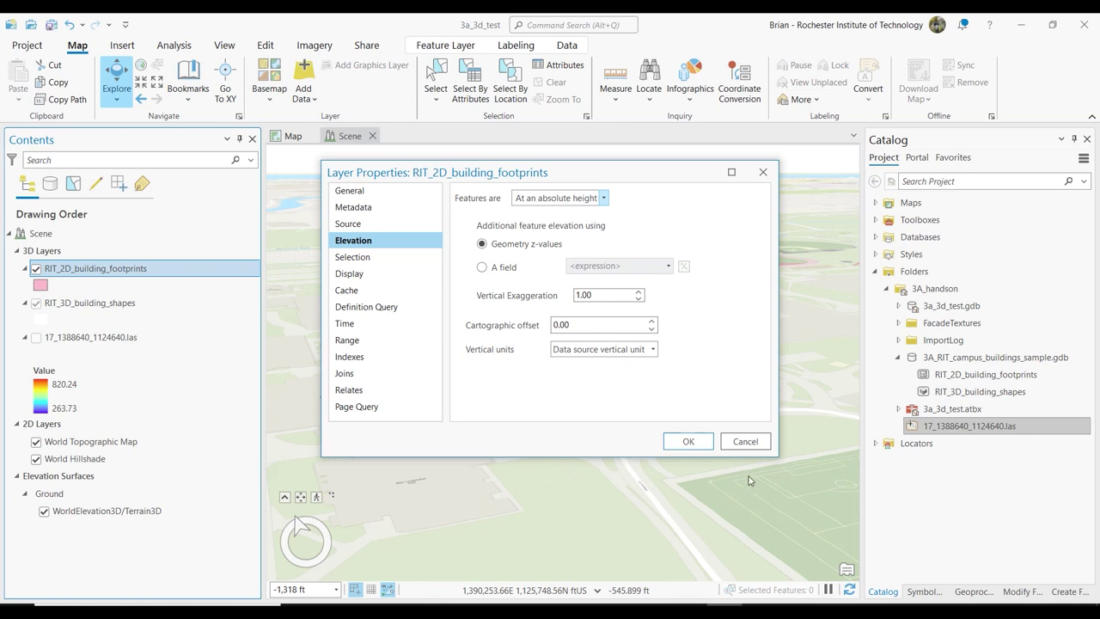
pyautogui.click(760, 449)
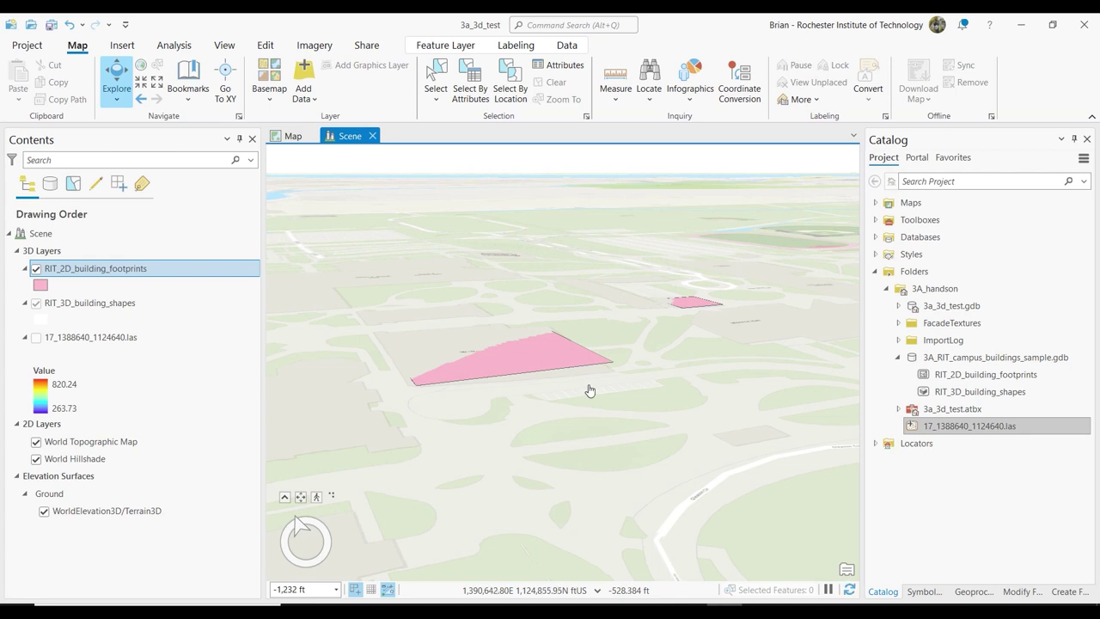
# Orient the scene to a north-up view from above with both building footprints in view
pyautogui.moveTo(546, 381); pyautogui.dragTo(572, 445, button='middle')
pyautogui.scroll(-3, 565, 367)
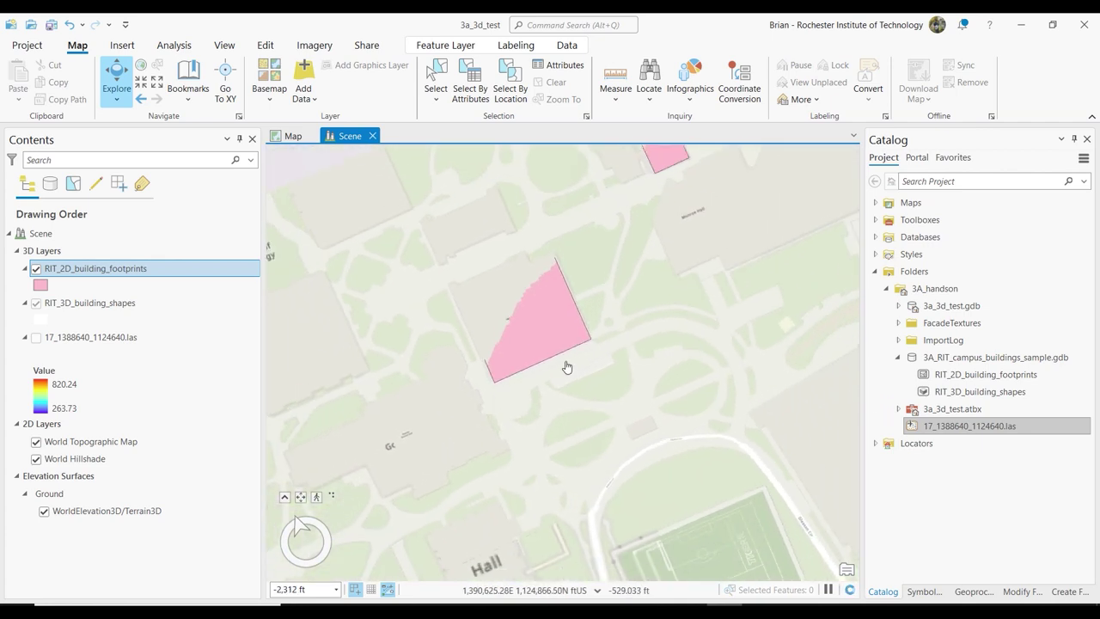
pyautogui.press('n')
pyautogui.scroll(-2, 571, 381)
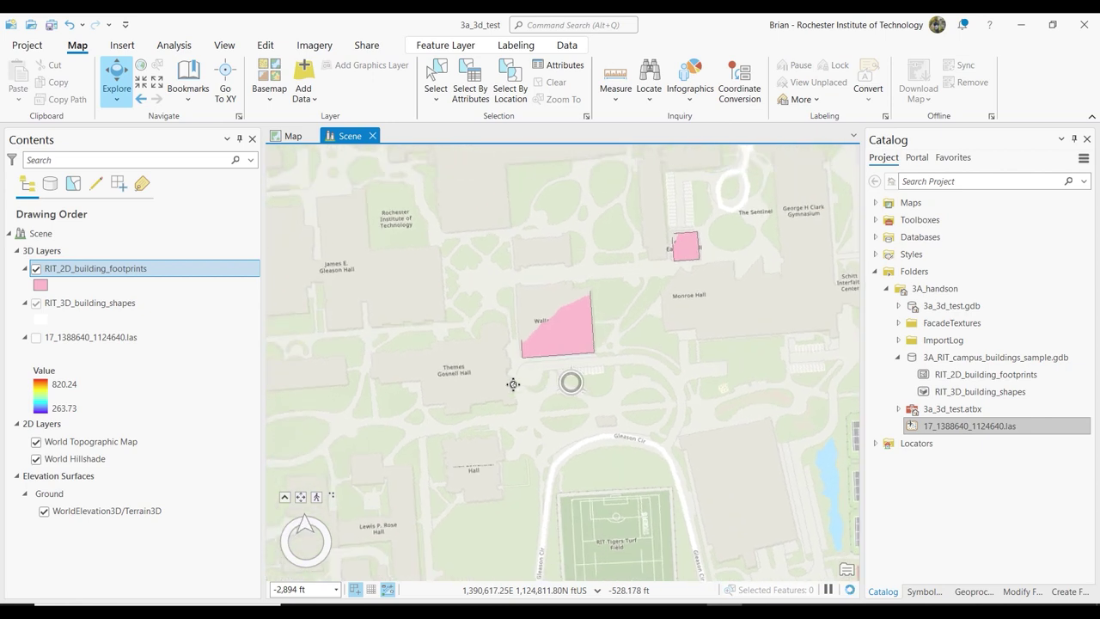
pyautogui.moveTo(653, 346); pyautogui.dragTo(515, 435)
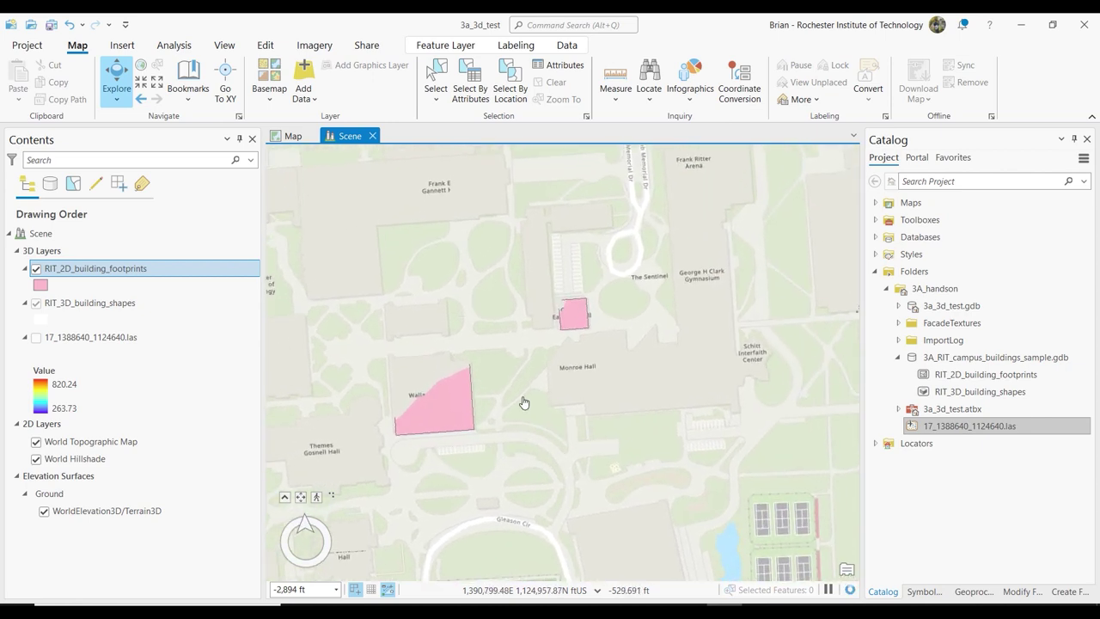
pyautogui.scroll(2, 524, 402)
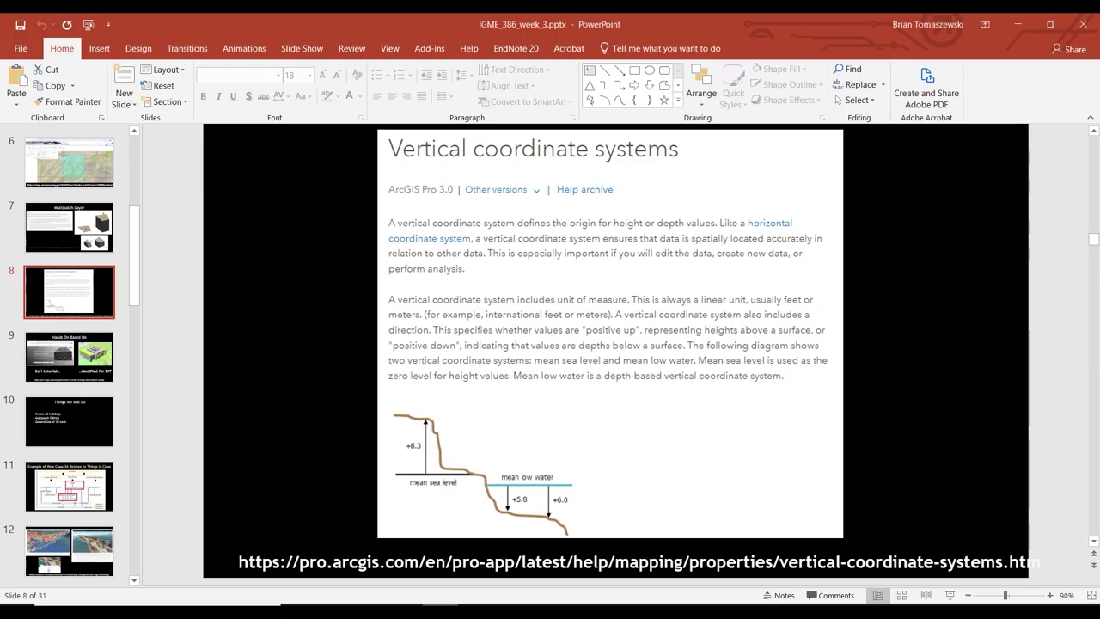
# Switch to PowerPoint, review the "Hands On Based On" and "Multipatch Layer" slides, and return to the ArcGIS Pro scene
pyautogui.click(68, 357)
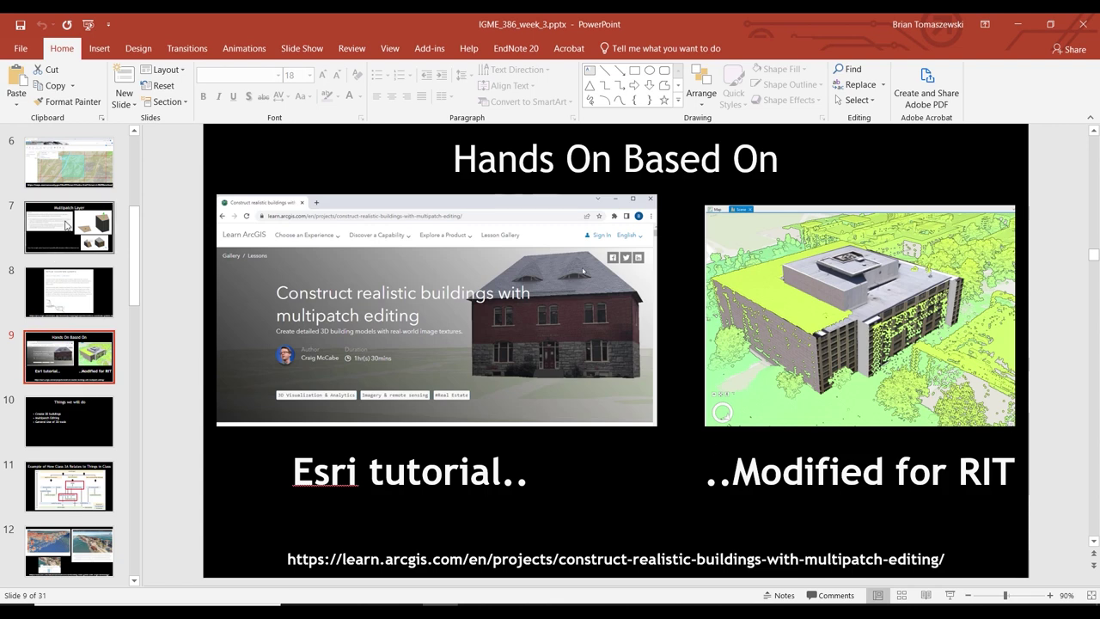
pyautogui.click(67, 226)
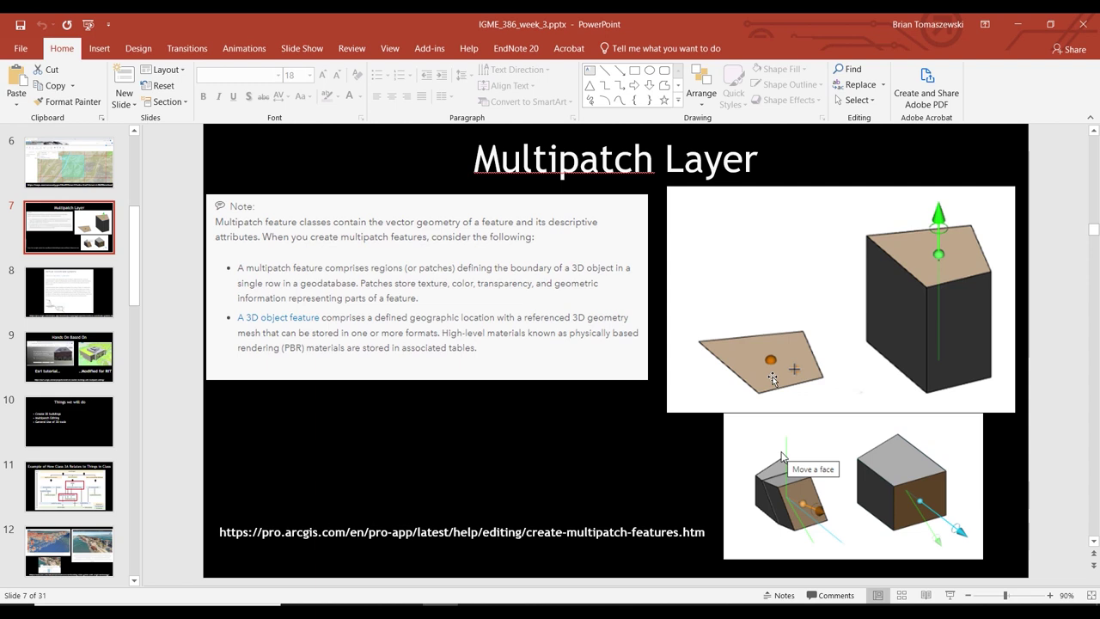
pyautogui.click(1017, 24)
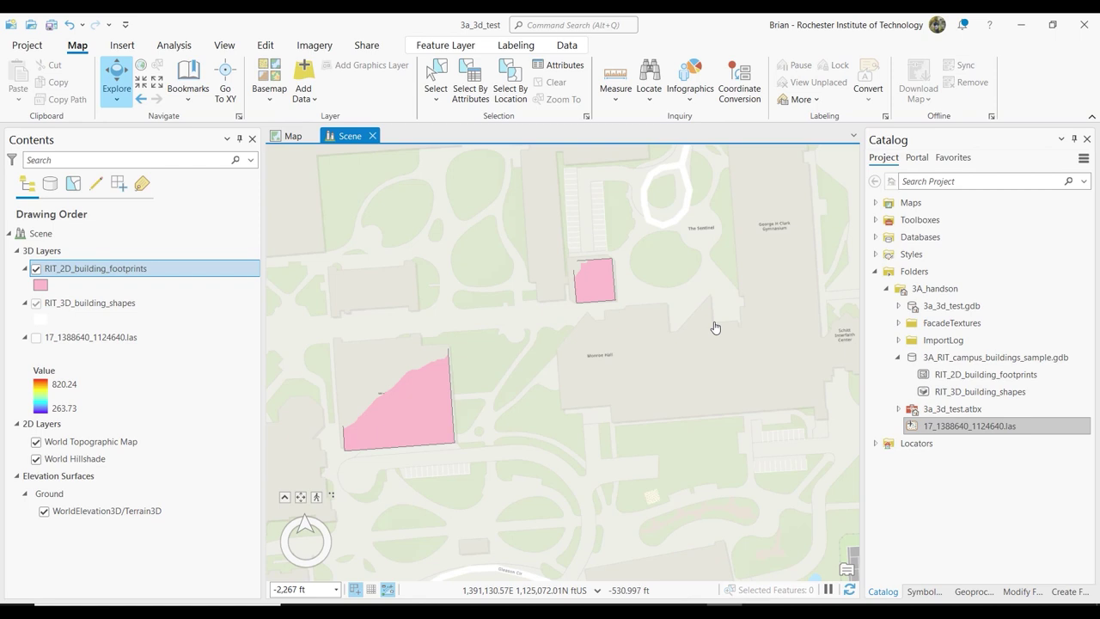
# Move RIT_3D_building_shapes above RIT_2D_building_footprints in the drawing order and select both building footprints with a rectangle selection
pyautogui.moveTo(116, 307); pyautogui.dragTo(113, 273)
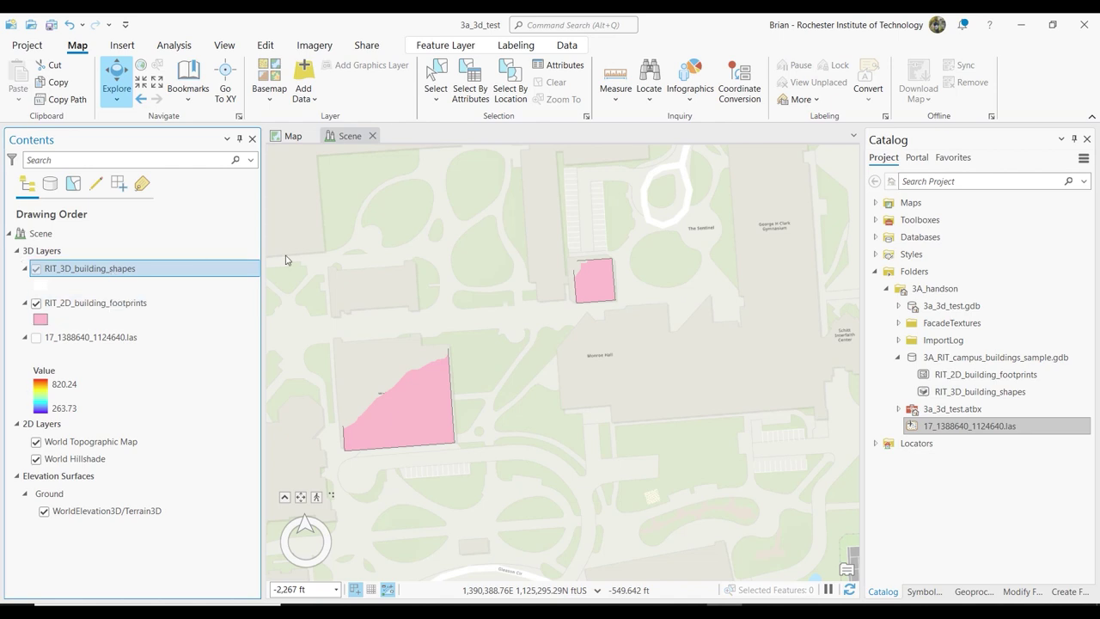
pyautogui.click(137, 306)
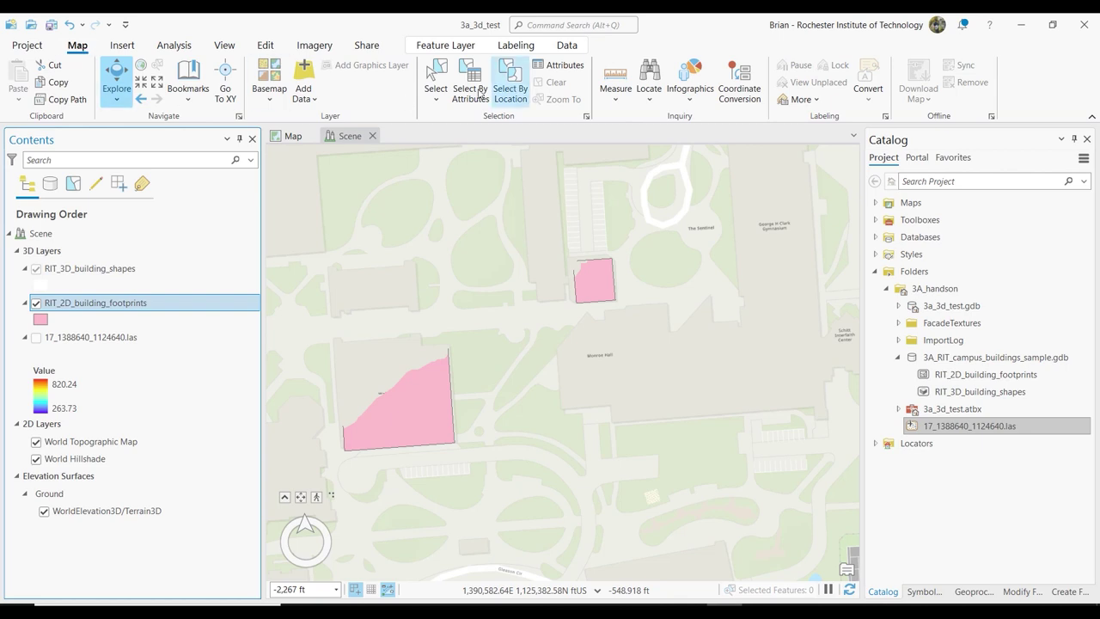
pyautogui.click(437, 100)
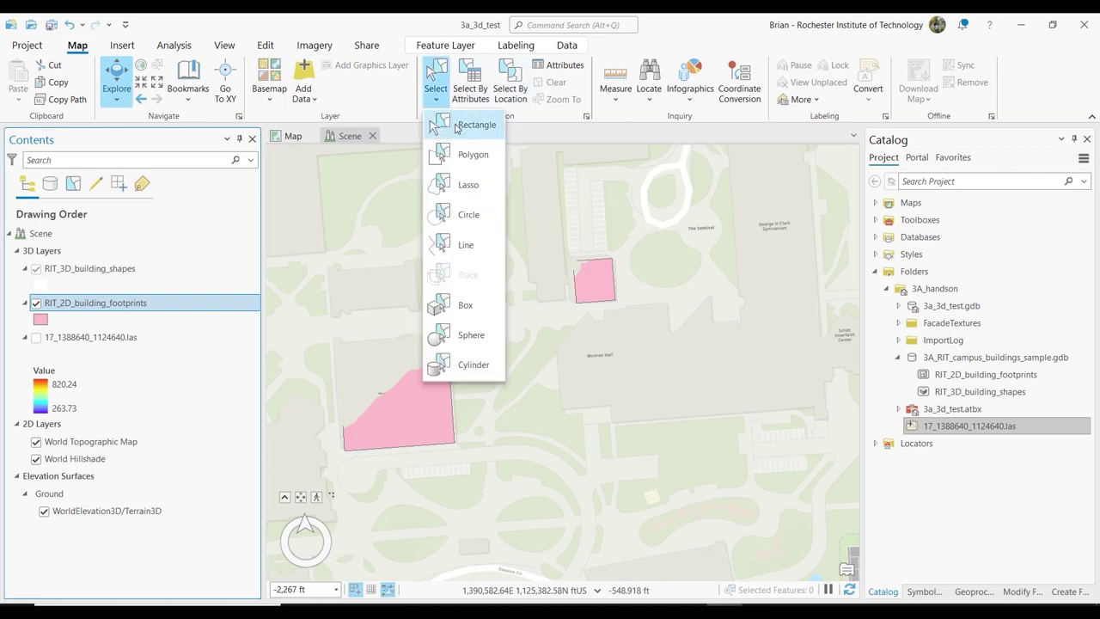
pyautogui.click(458, 127)
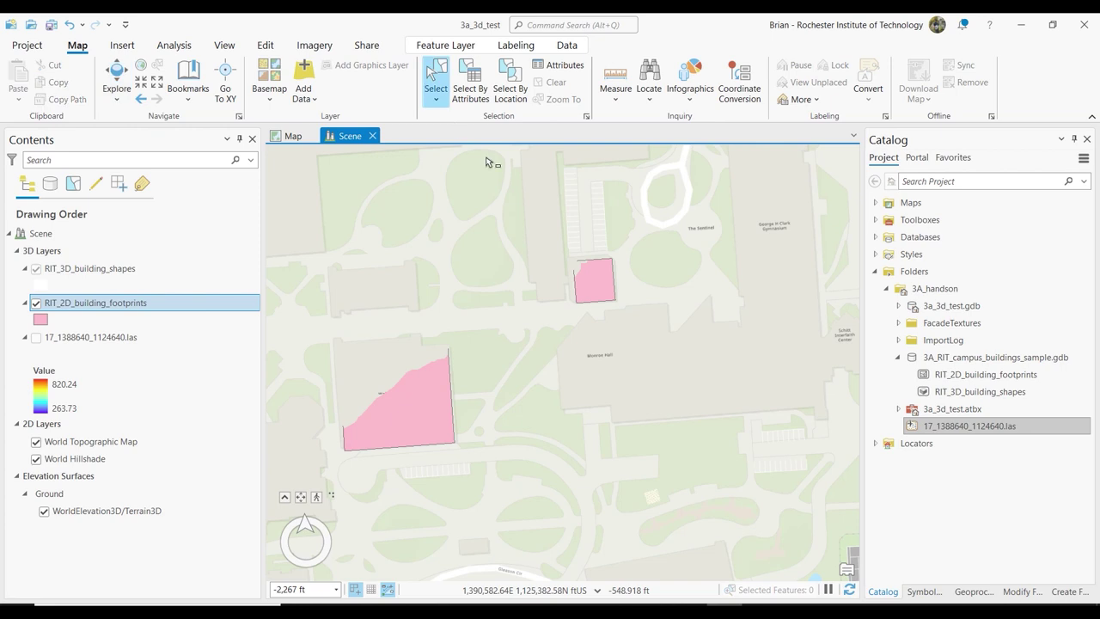
pyautogui.moveTo(656, 214); pyautogui.dragTo(308, 475)
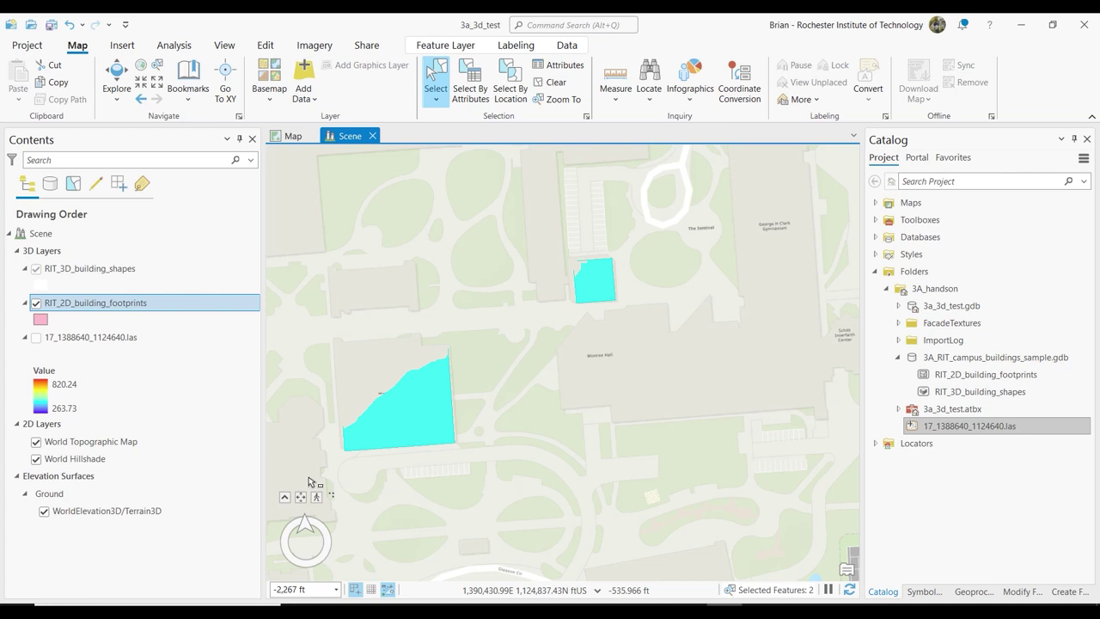
# Review the attribute table of RIT_2D_building_footprints and close the table
pyautogui.rightClick(151, 305)
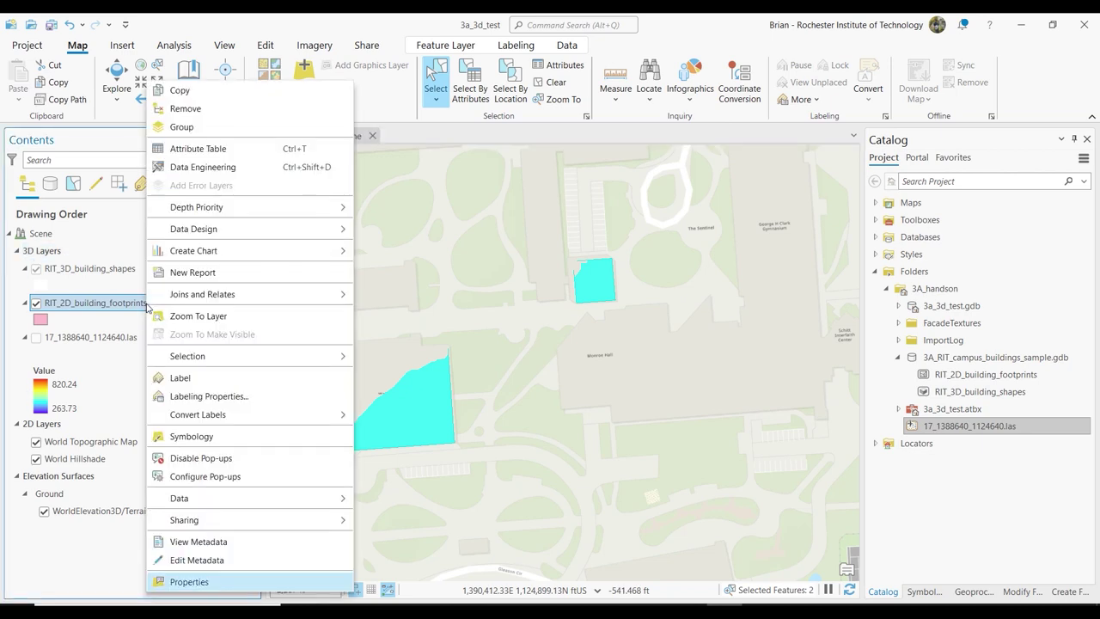
pyautogui.click(206, 150)
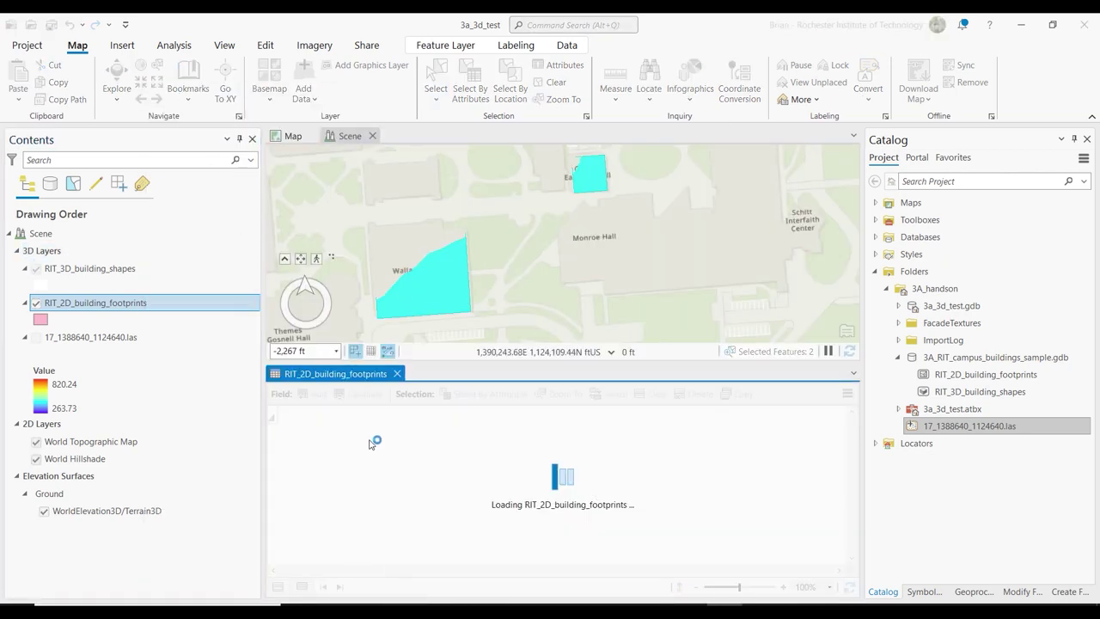
pyautogui.click(282, 436)
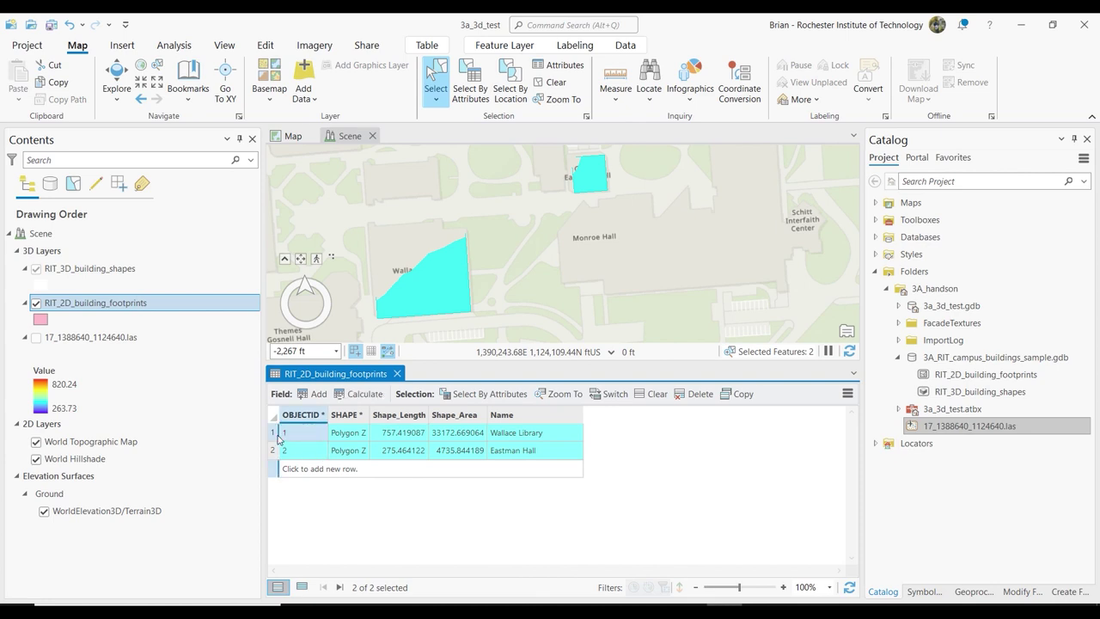
pyautogui.click(397, 374)
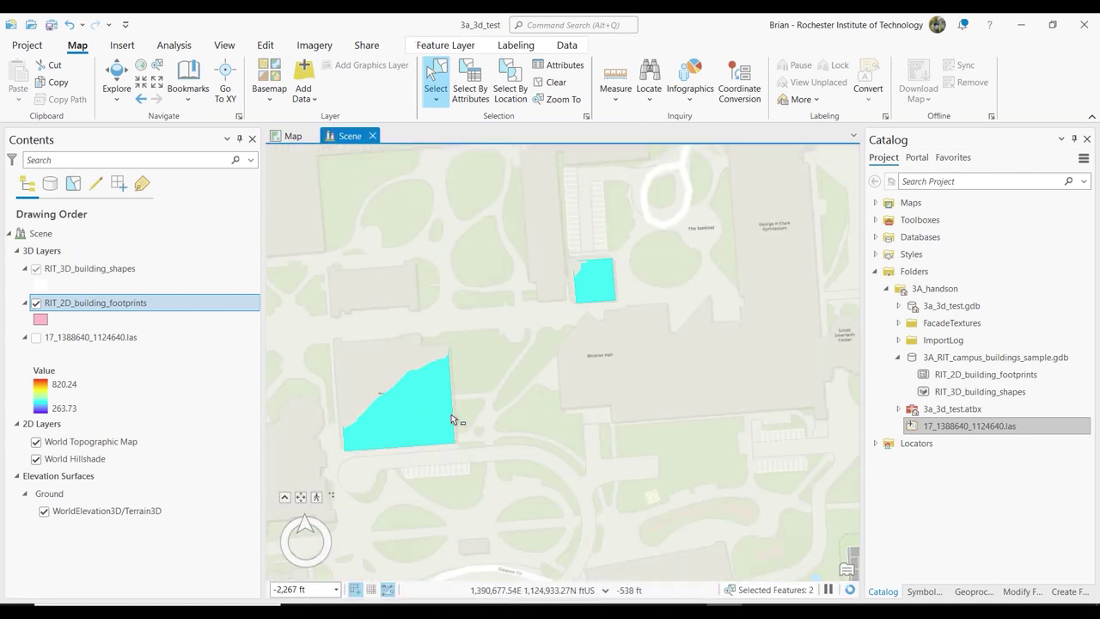
# Copy the two selected footprints and use Paste Special into the RIT_3D_building_shapes template, keeping source attribute values
pyautogui.click(62, 88)
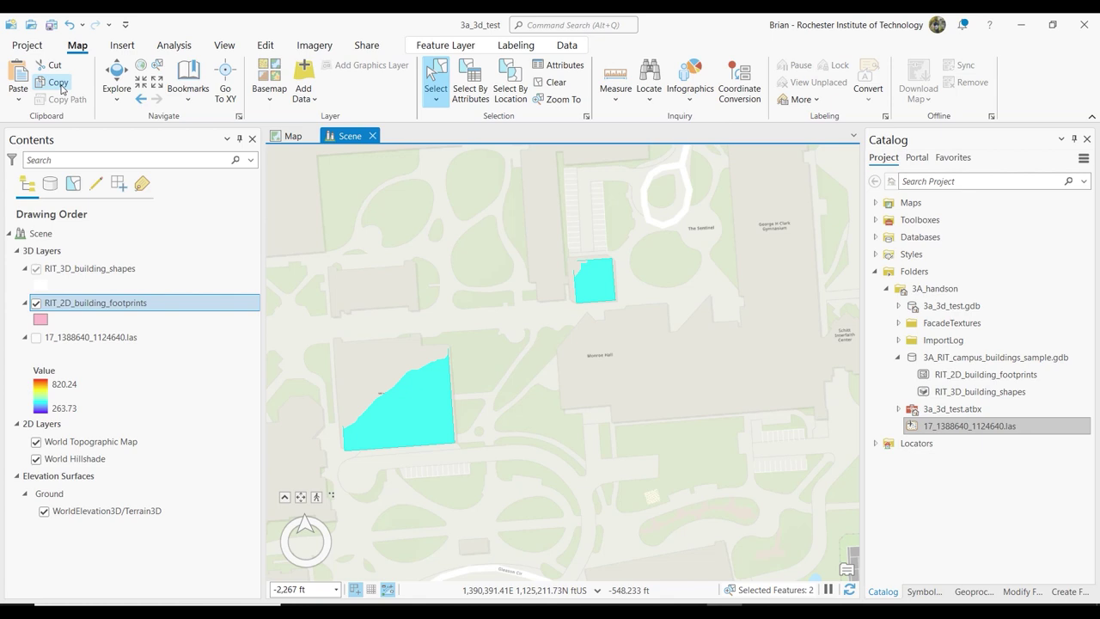
pyautogui.click(18, 102)
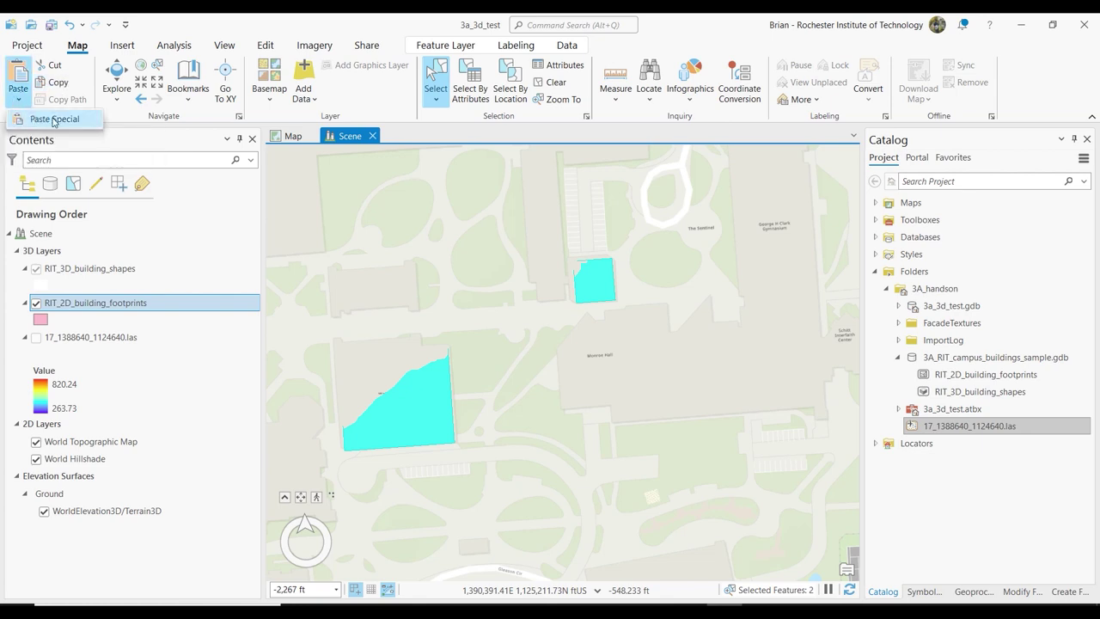
pyautogui.click(54, 119)
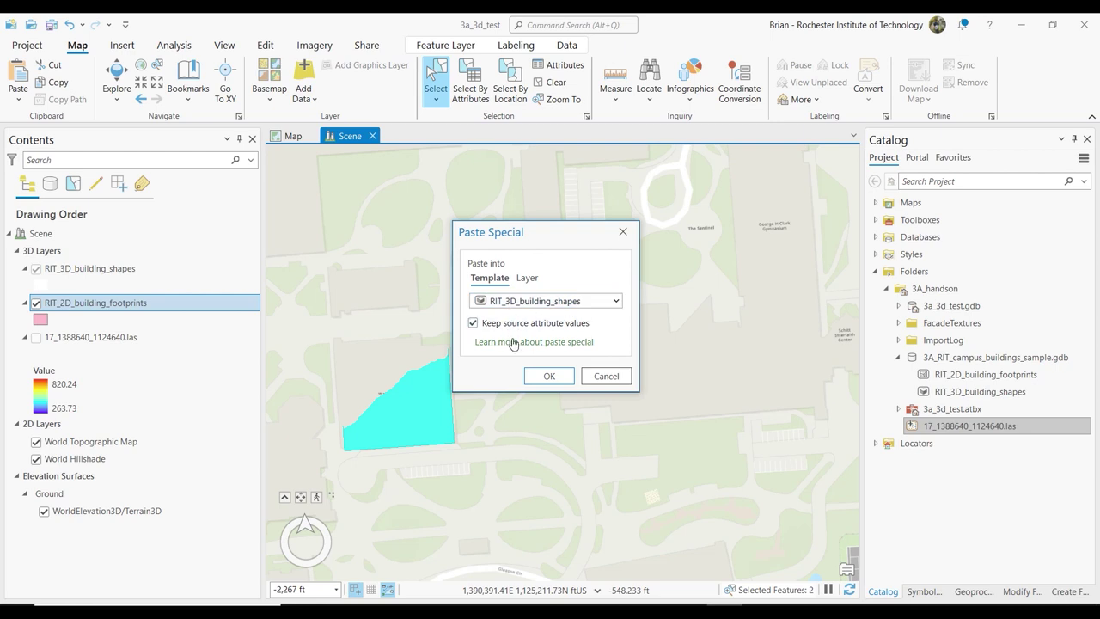
pyautogui.click(548, 377)
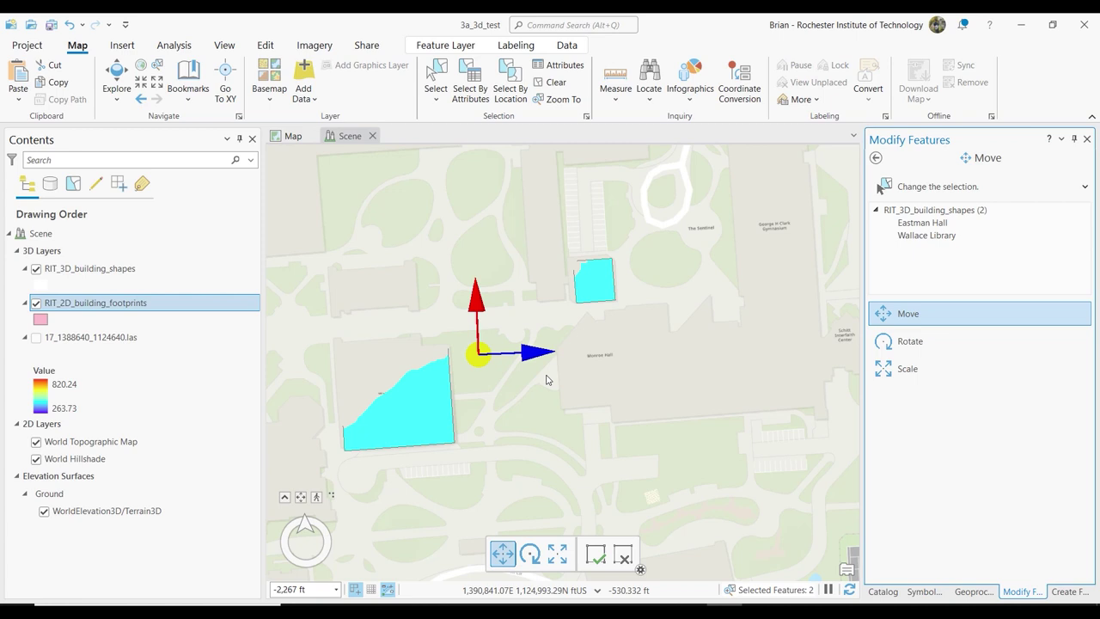
# Hide the RIT_2D_building_footprints layer and open the attribute table of RIT_3D_building_shapes to inspect the pasted features
pyautogui.click(36, 305)
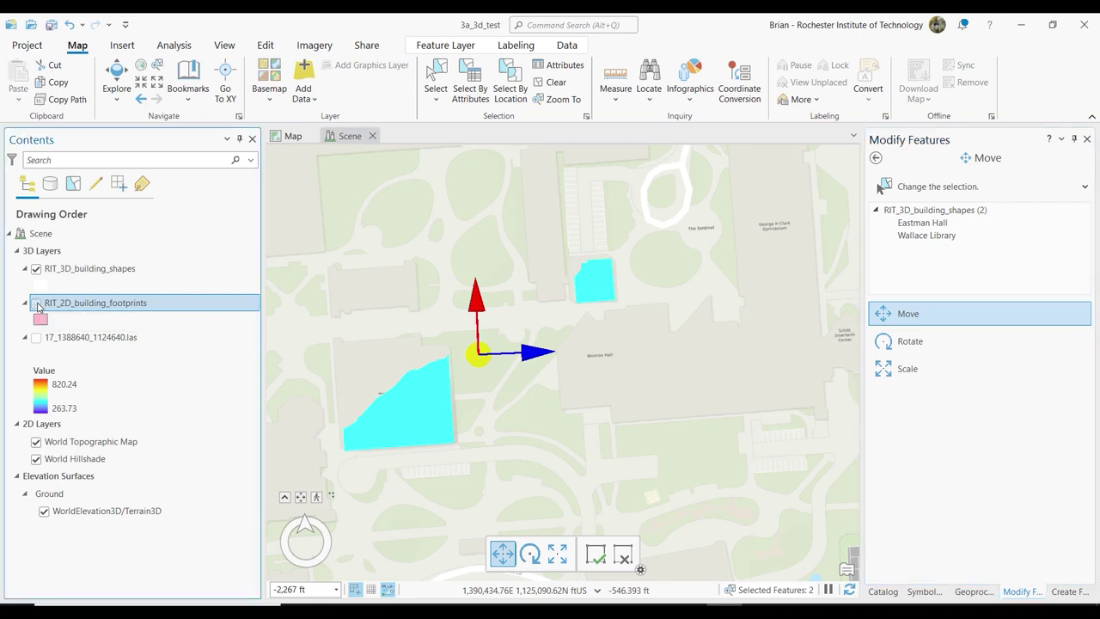
pyautogui.click(78, 272)
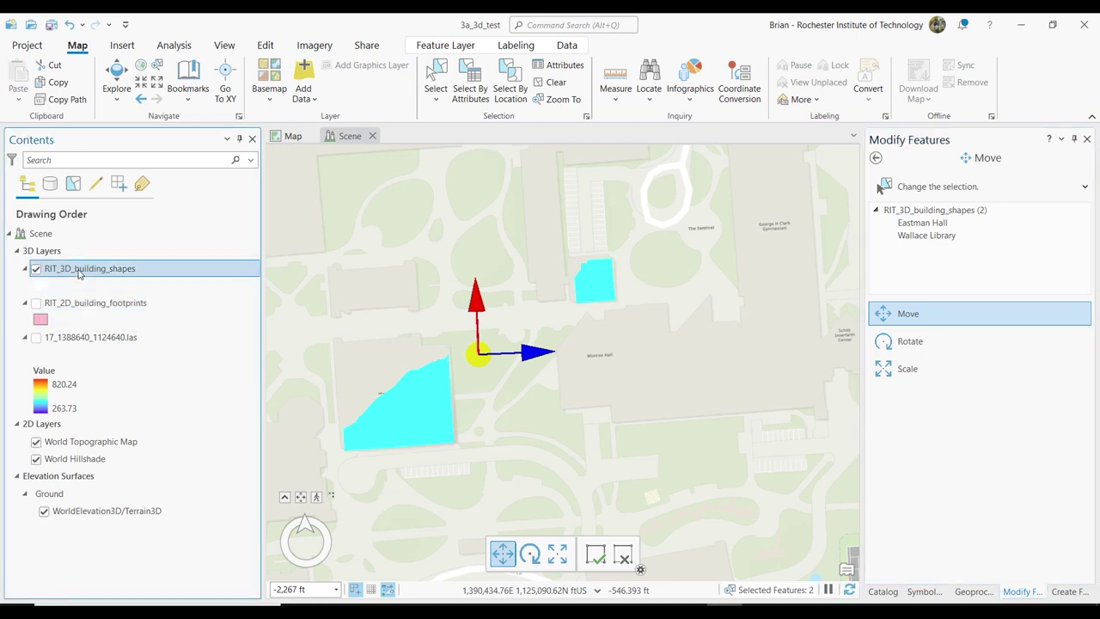
pyautogui.rightClick(78, 273)
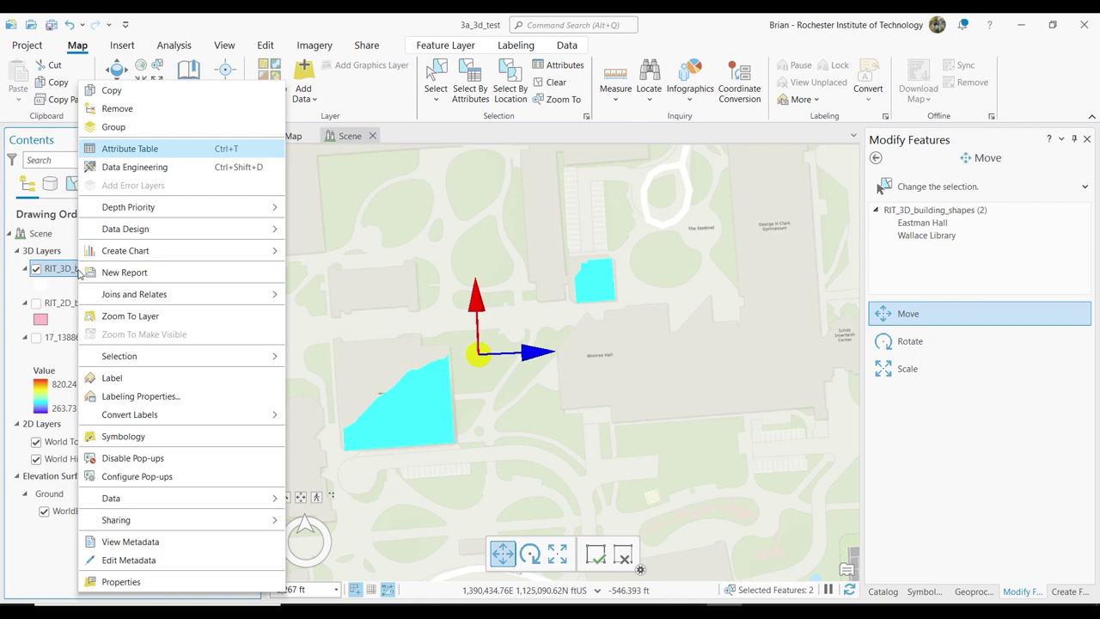
pyautogui.click(129, 149)
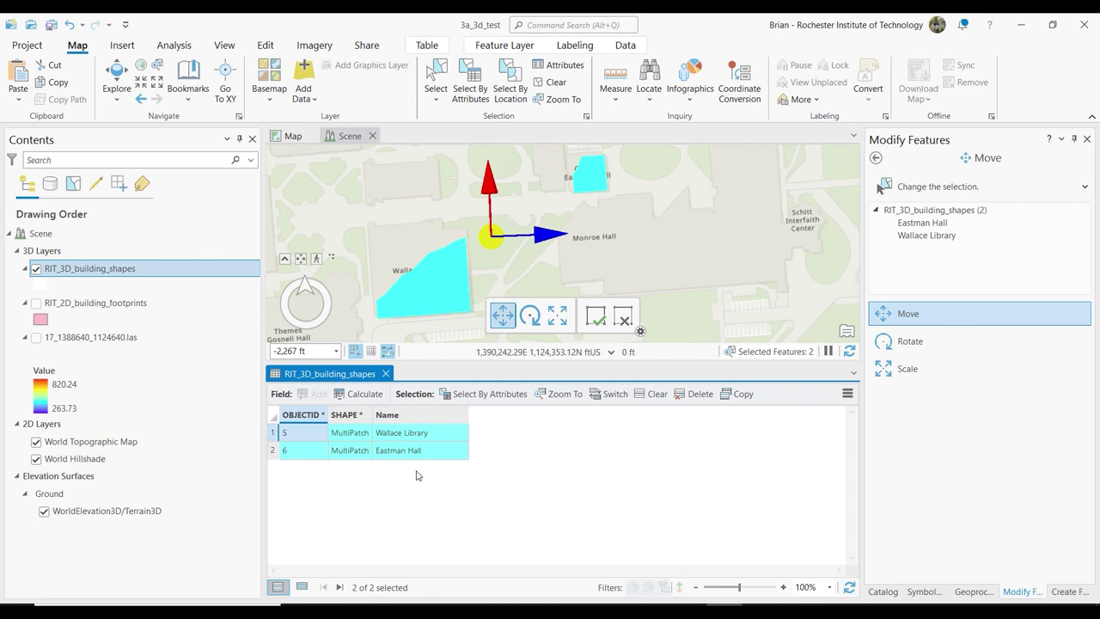
# Show RIT_2D_building_footprints again, compare its attribute table with the multipatch records, and close the footprint table
pyautogui.click(36, 302)
pyautogui.rightClick(77, 306)
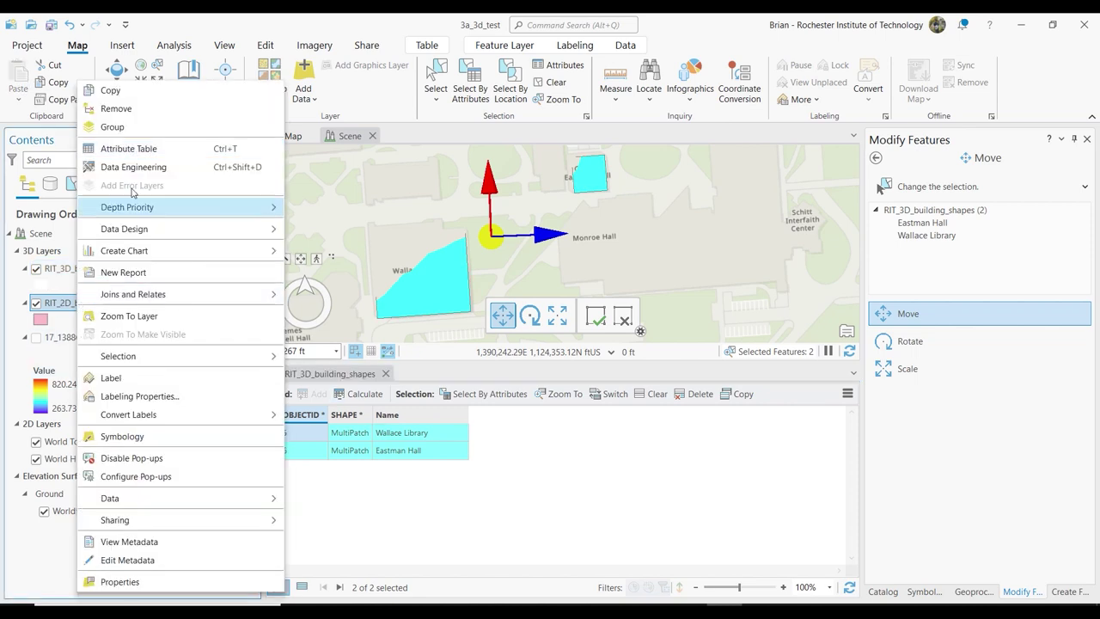
pyautogui.click(140, 157)
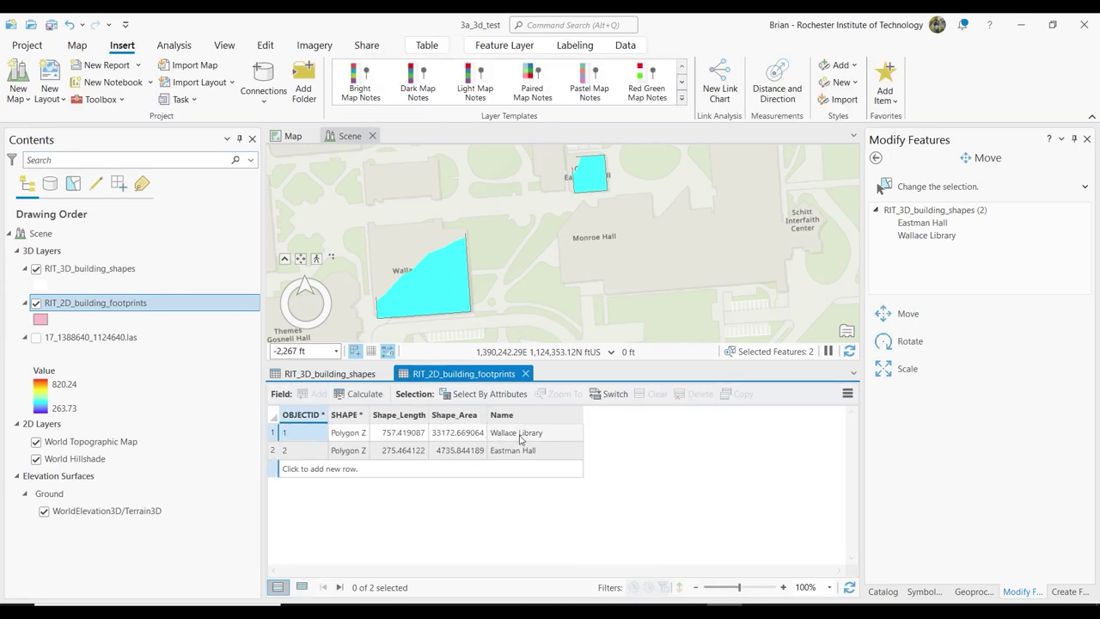
pyautogui.click(525, 373)
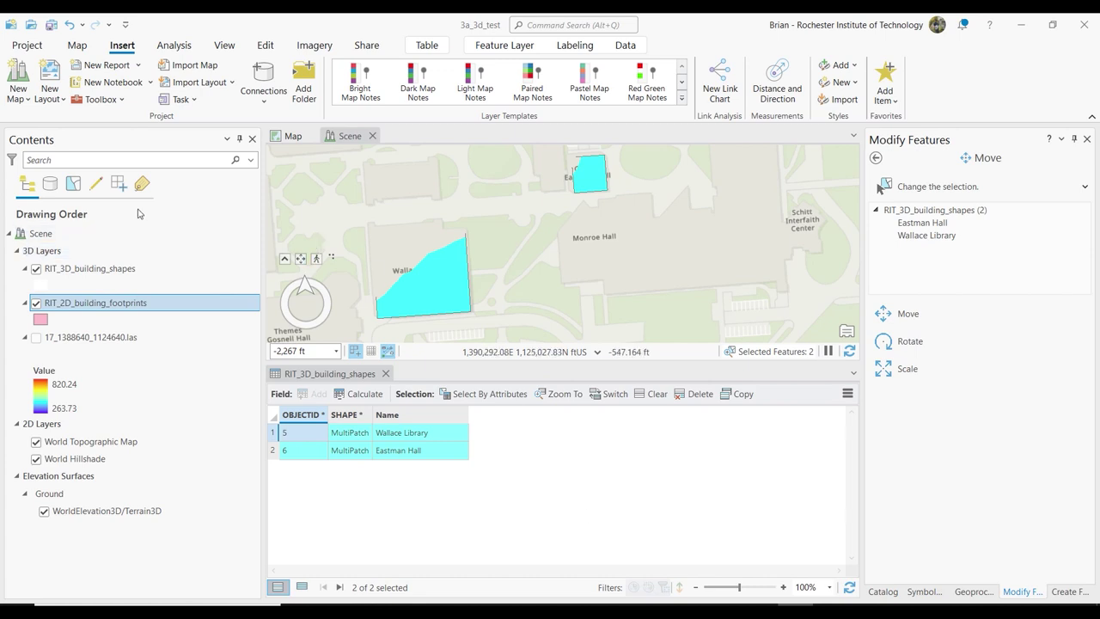
# Create a new local scene, dock it with the other map views, and shrink the attribute table area to enlarge it
pyautogui.click(17, 96)
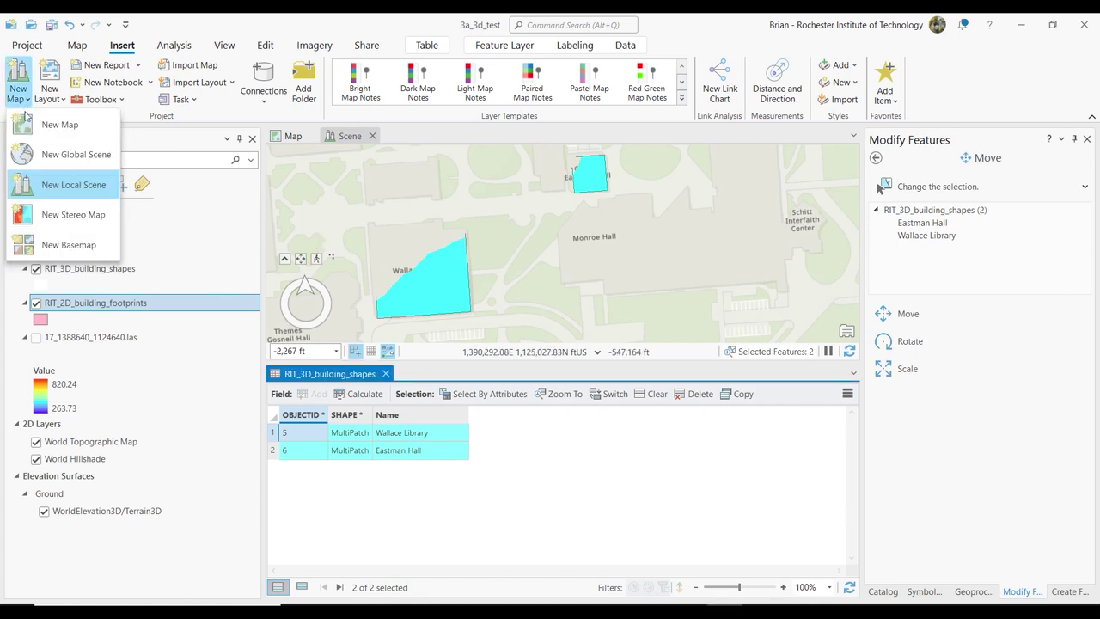
pyautogui.click(50, 185)
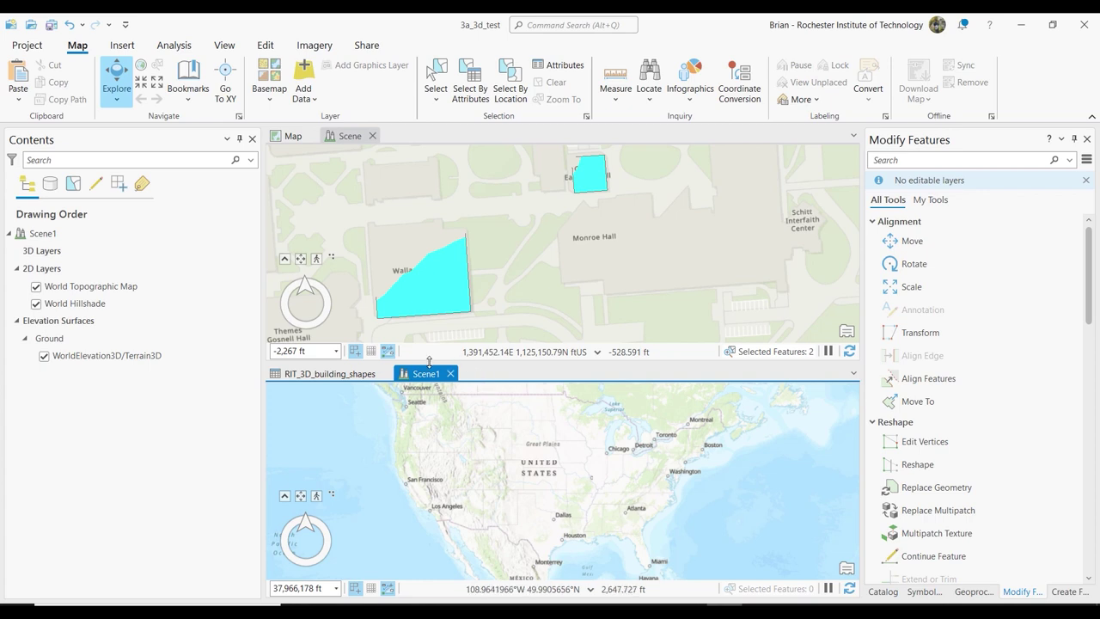
pyautogui.moveTo(430, 373); pyautogui.dragTo(514, 138)
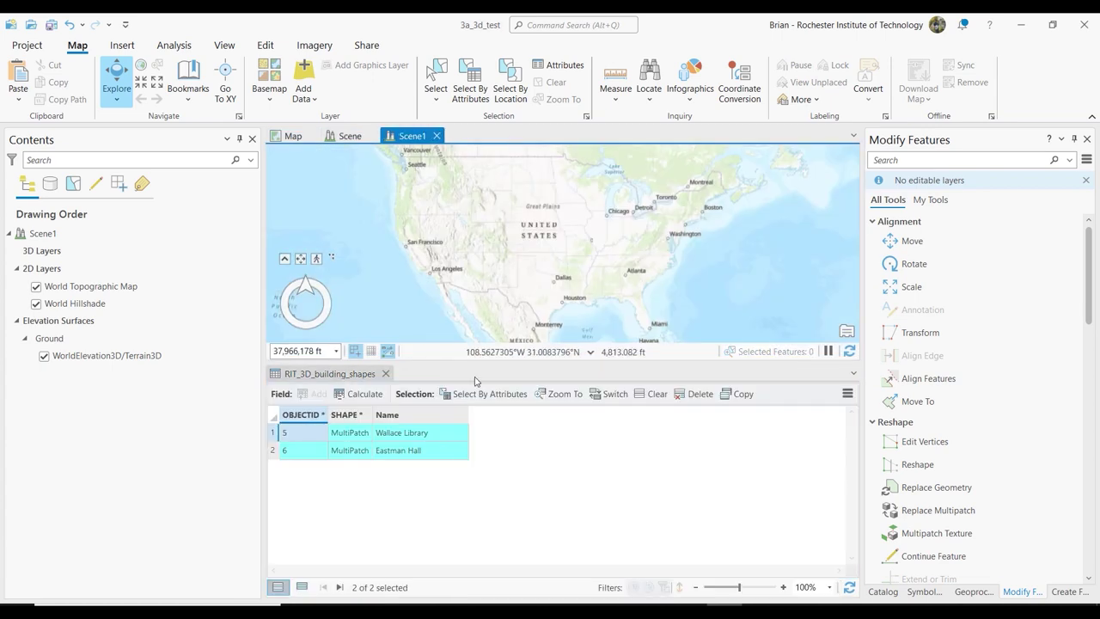
pyautogui.moveTo(473, 361); pyautogui.dragTo(475, 542)
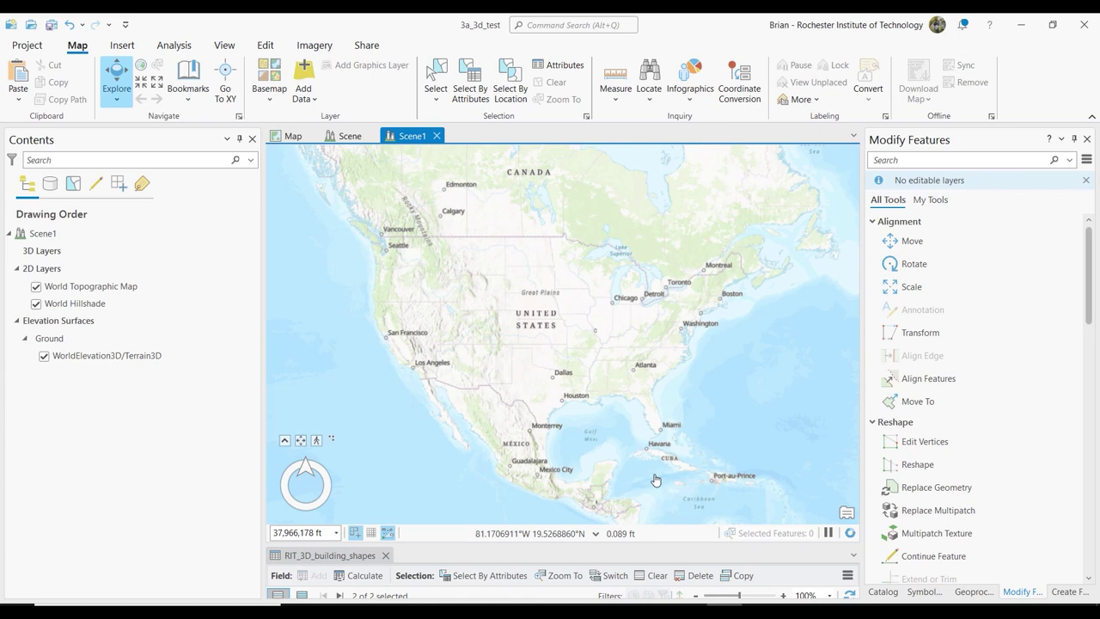
# Check the XY and Z coordinate systems in the empty Scene1's properties and close them without changes
pyautogui.click(880, 591)
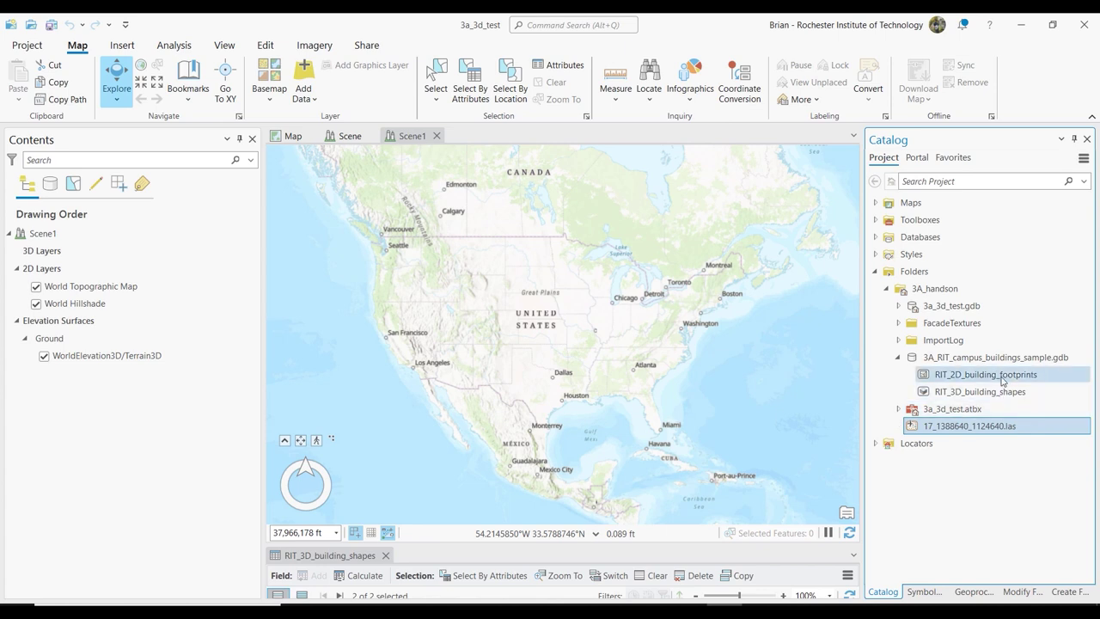
pyautogui.moveTo(1001, 381)
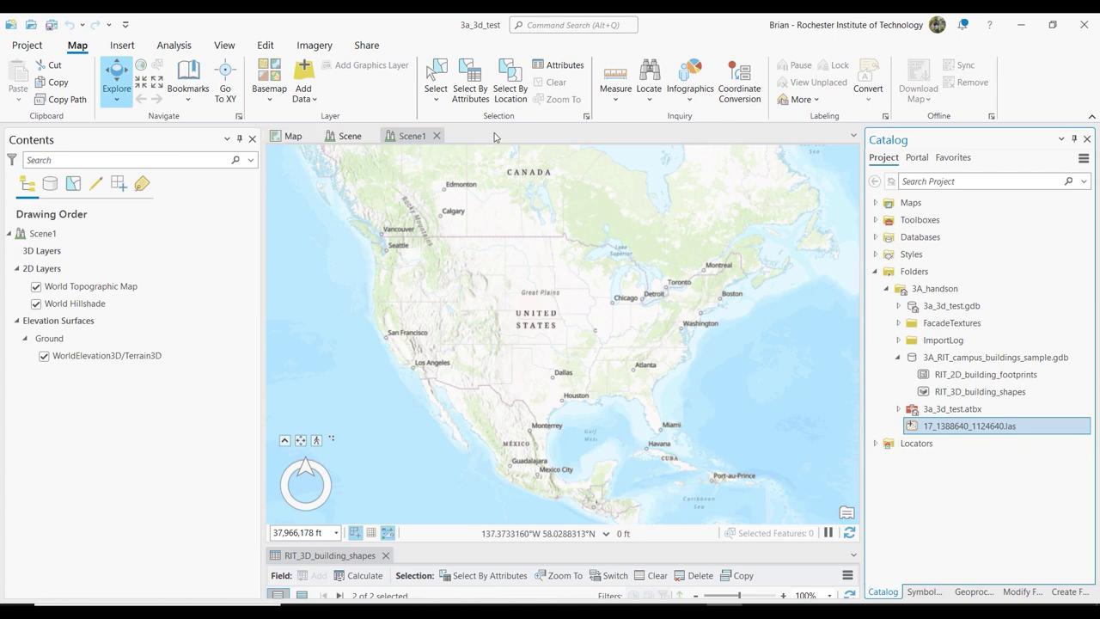
pyautogui.click(64, 240)
pyautogui.rightClick(63, 239)
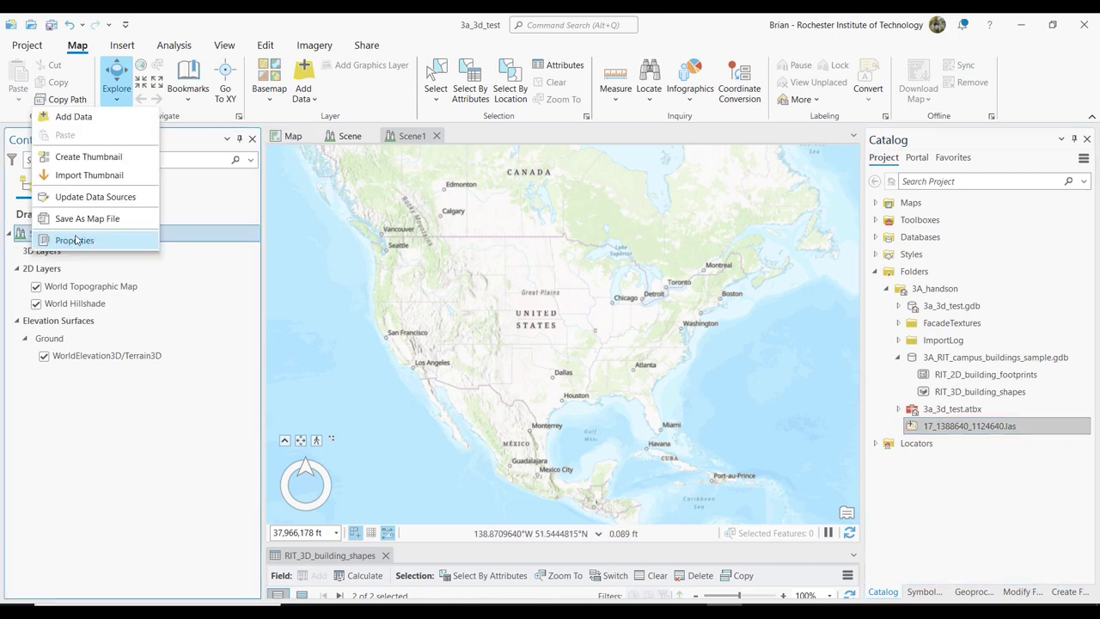
pyautogui.click(78, 240)
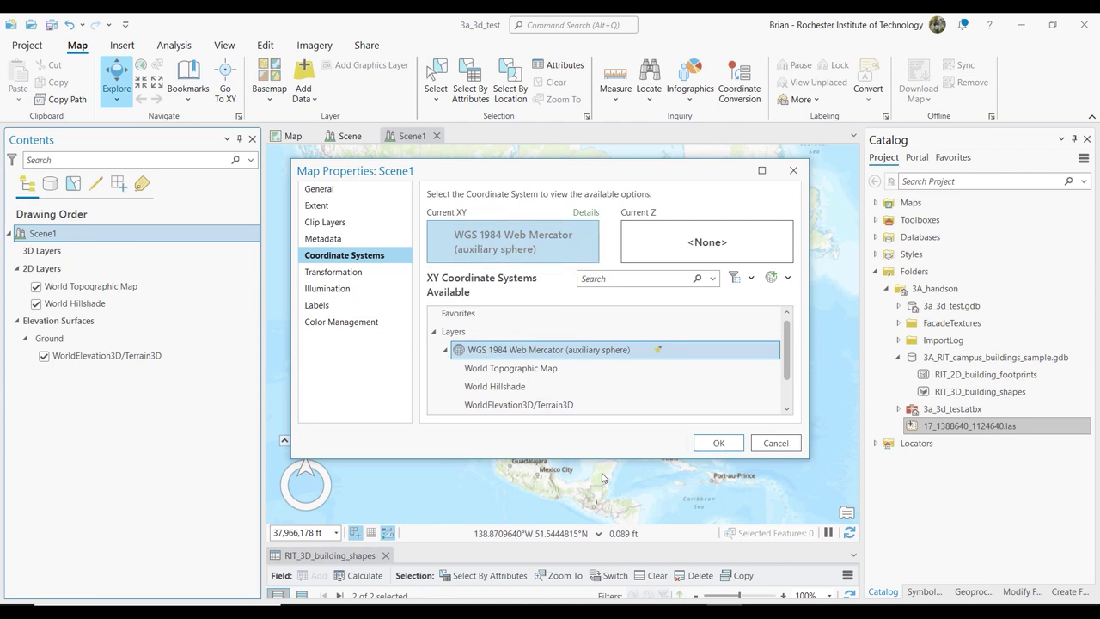
pyautogui.click(773, 443)
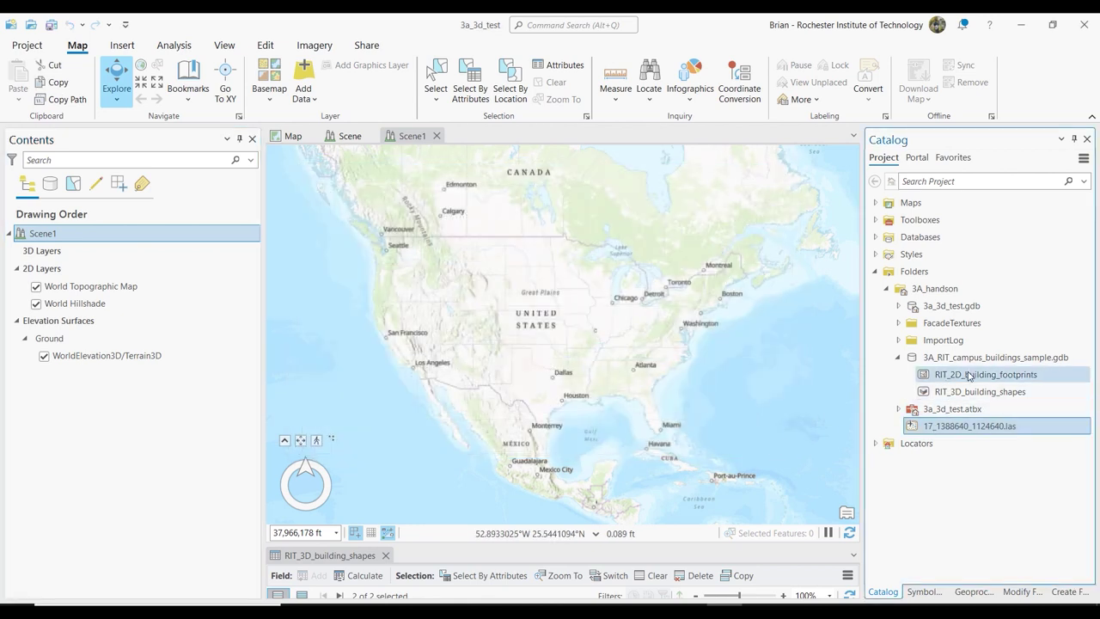
# Add RIT_2D_building_footprints from 3A_RIT_campus_buildings_sample.gdb to Scene1 and bring both footprints into view
pyautogui.moveTo(969, 375); pyautogui.dragTo(359, 291)
pyautogui.moveTo(65, 247); pyautogui.dragTo(49, 253)
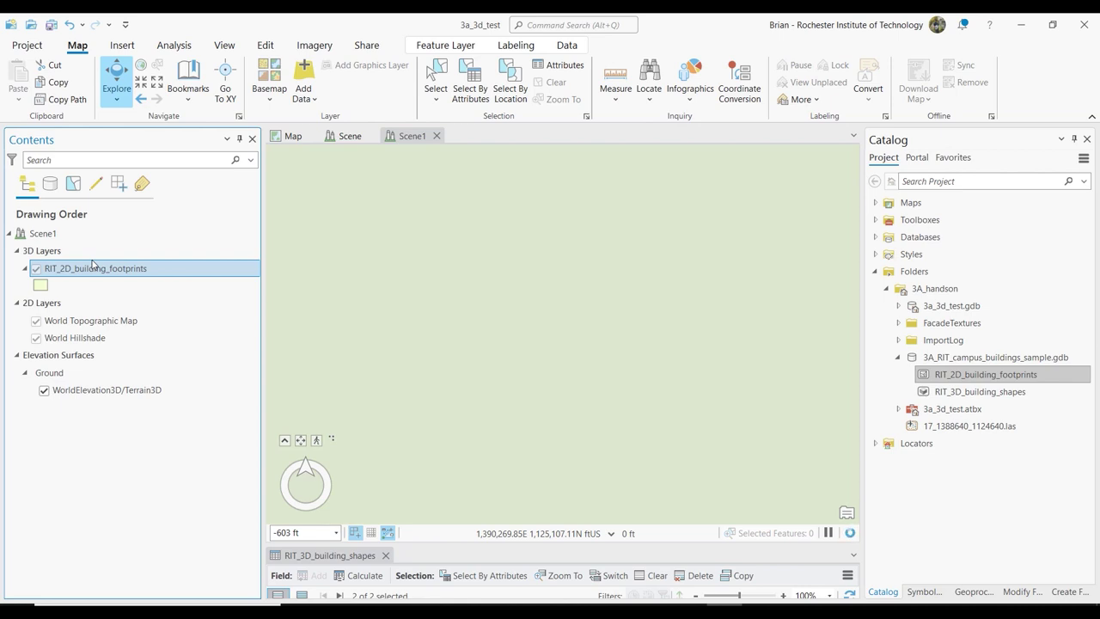
pyautogui.scroll(2, 503, 286)
pyautogui.scroll(1, 504, 286)
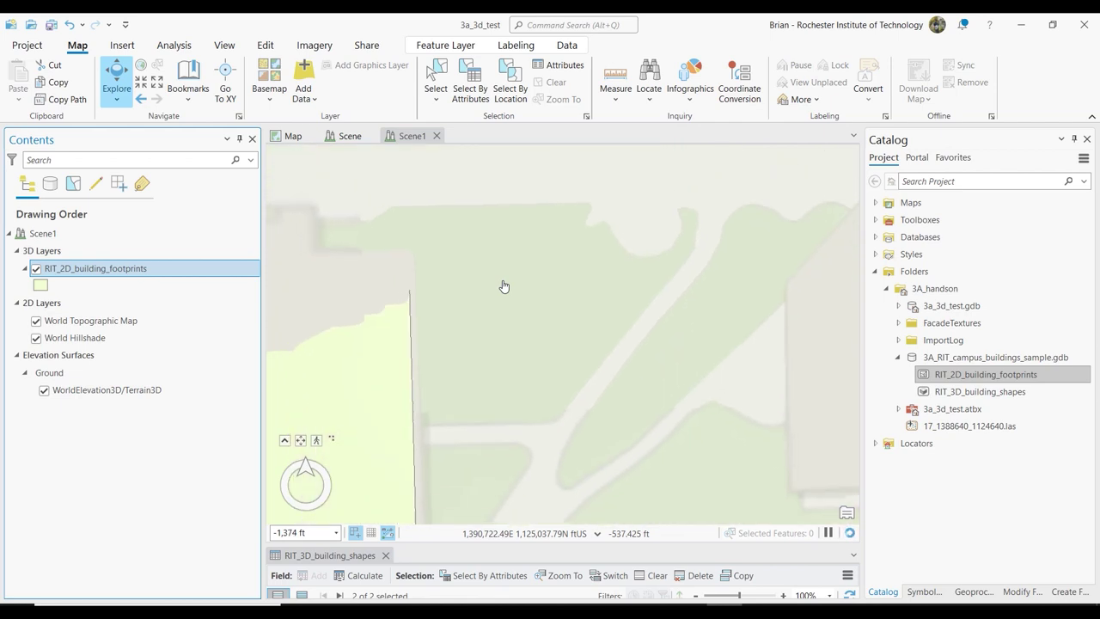
pyautogui.scroll(-1, 503, 286)
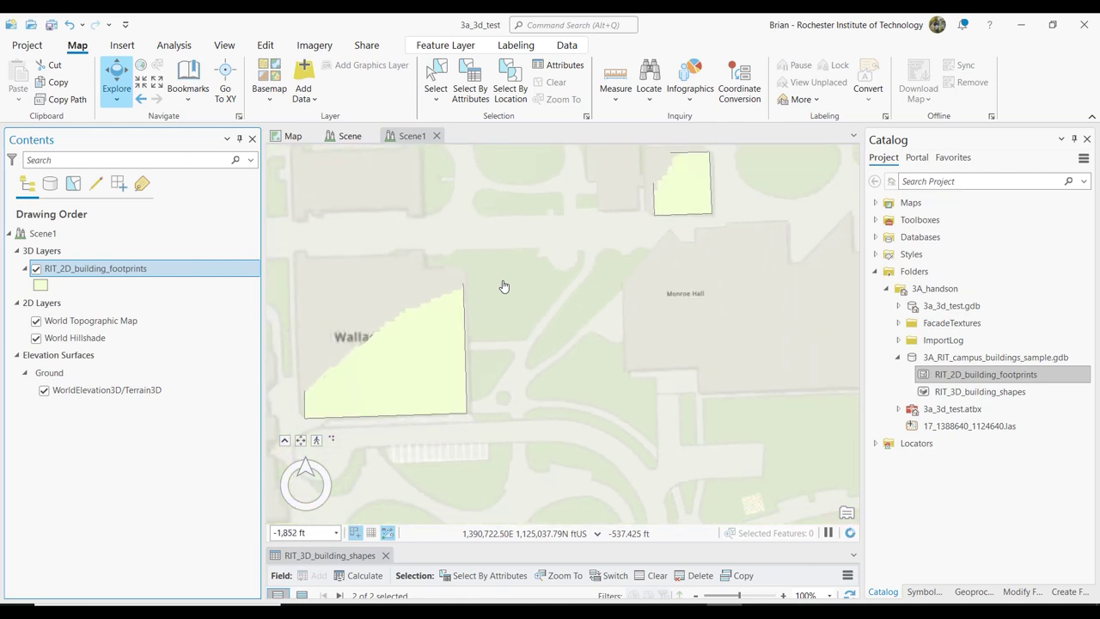
# Recheck the XY and Z coordinate systems in Scene1's properties without changes, and close the Scene1 view
pyautogui.click(52, 234)
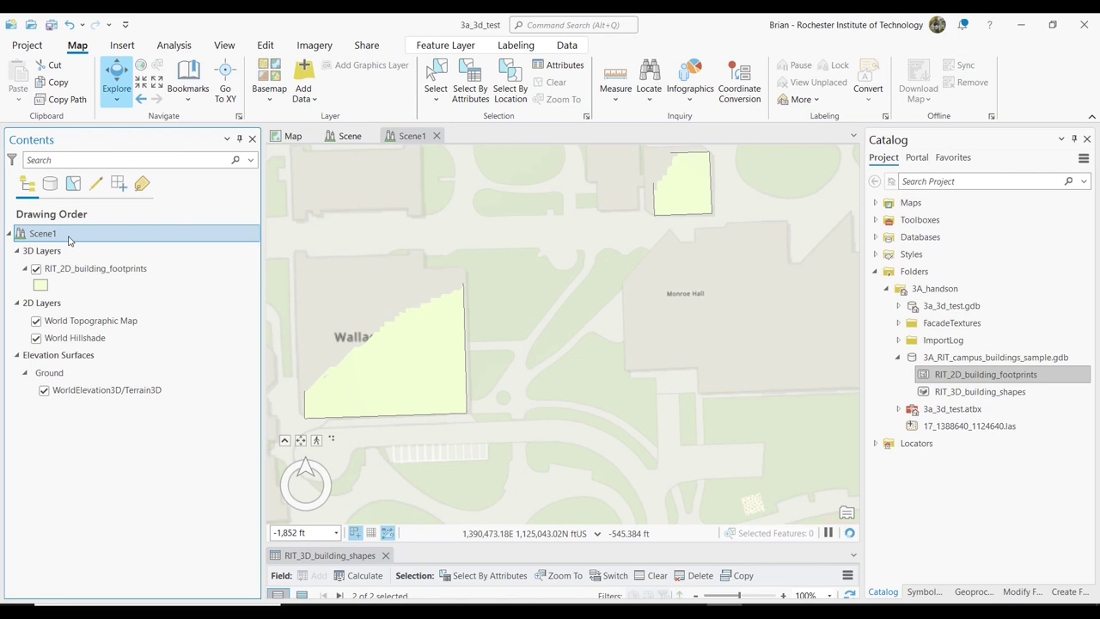
pyautogui.rightClick(67, 236)
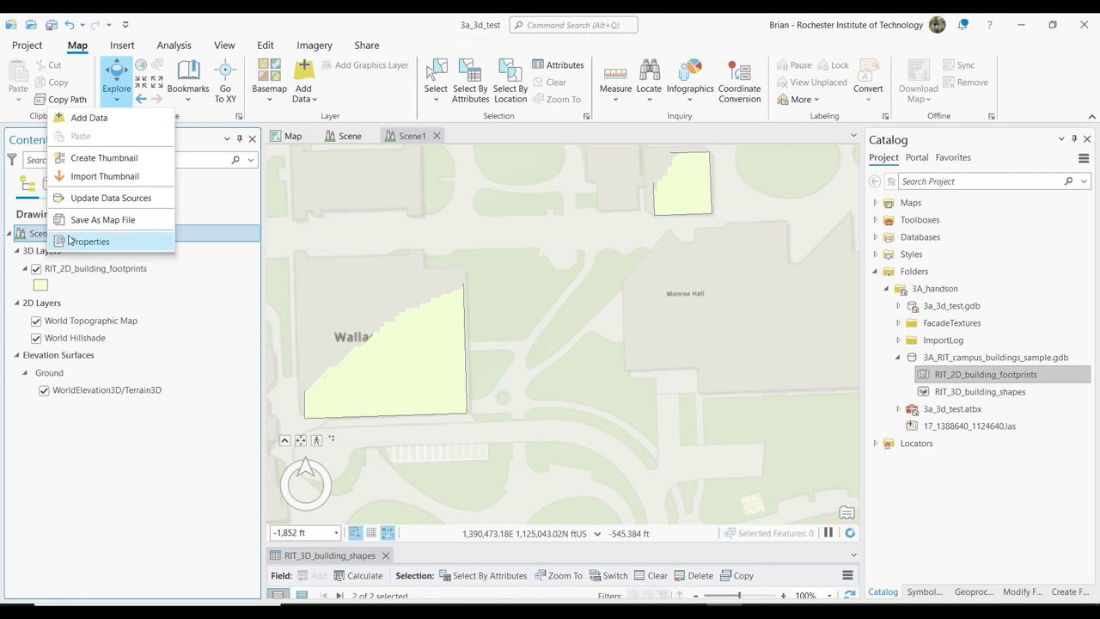
pyautogui.click(218, 235)
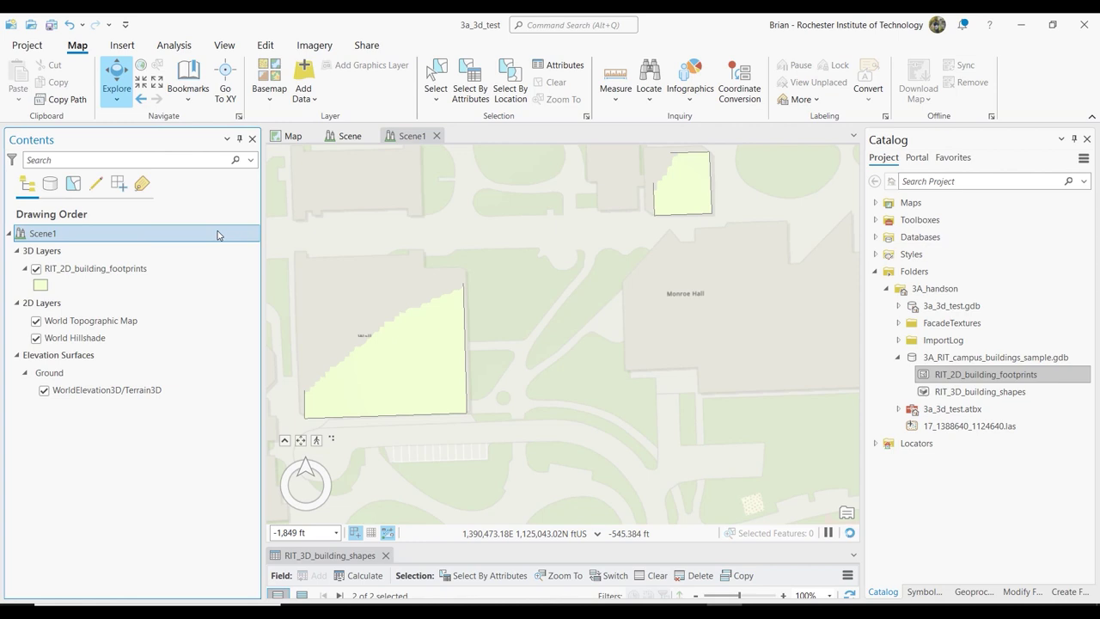
pyautogui.rightClick(99, 238)
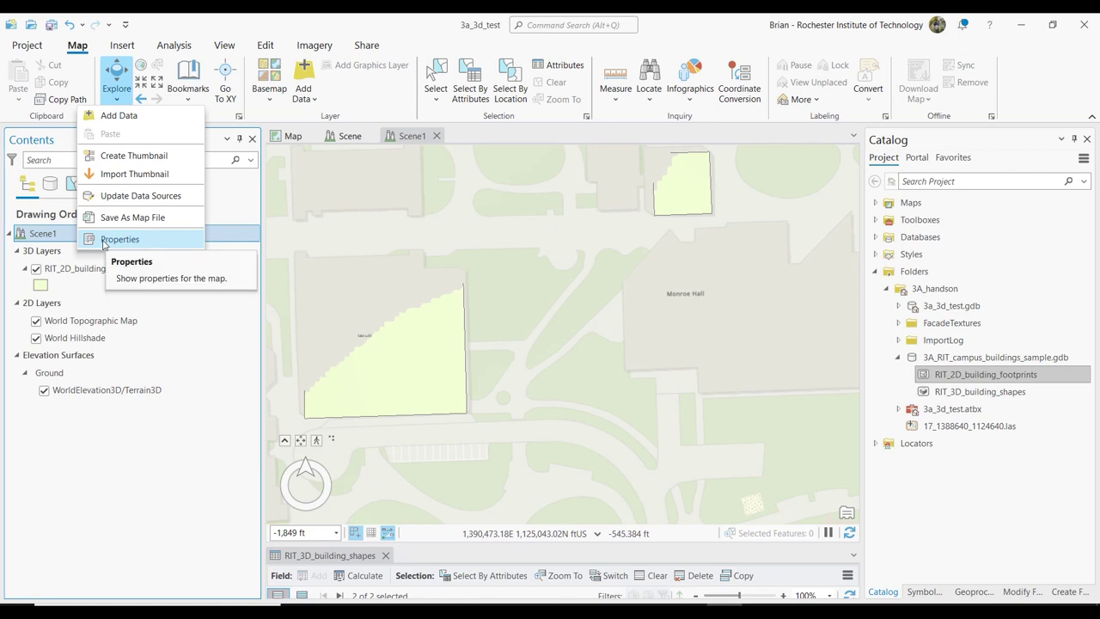
pyautogui.click(119, 238)
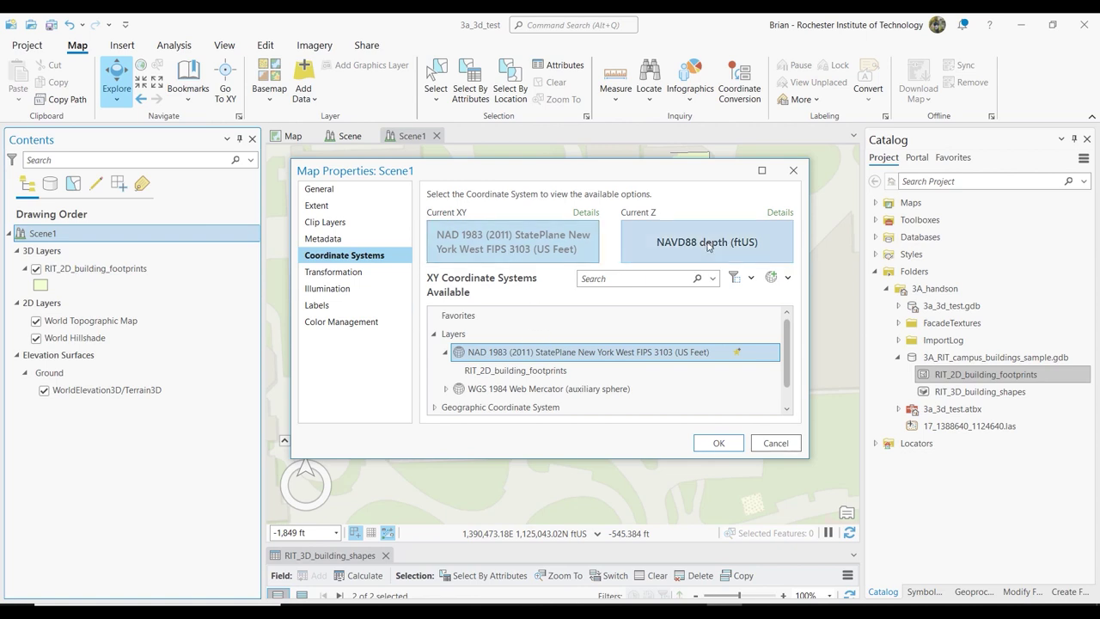
pyautogui.click(777, 443)
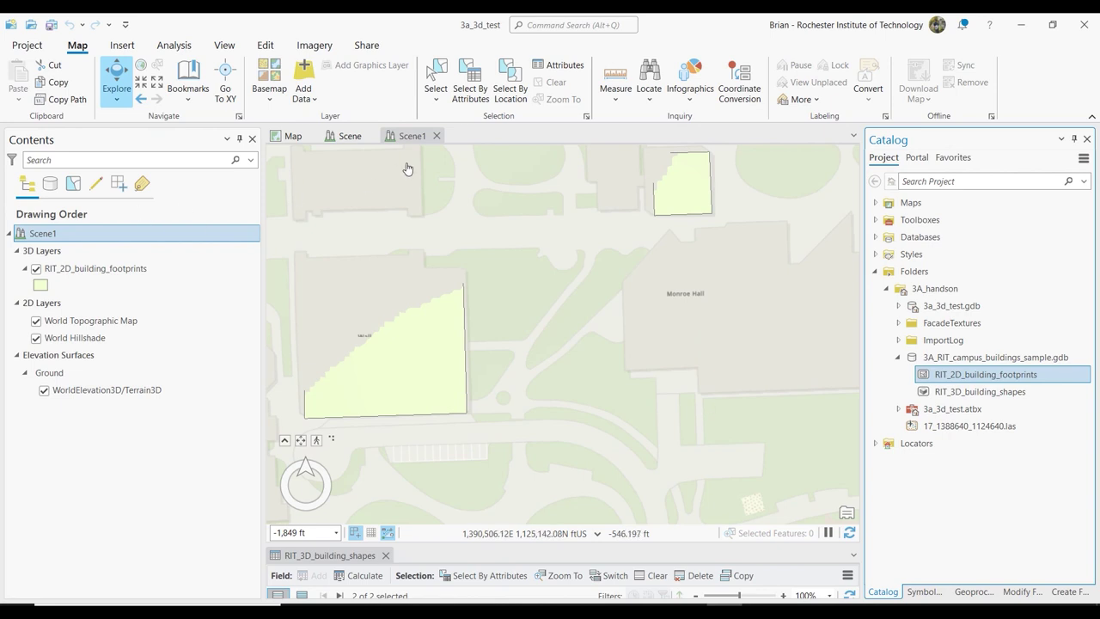
pyautogui.click(436, 136)
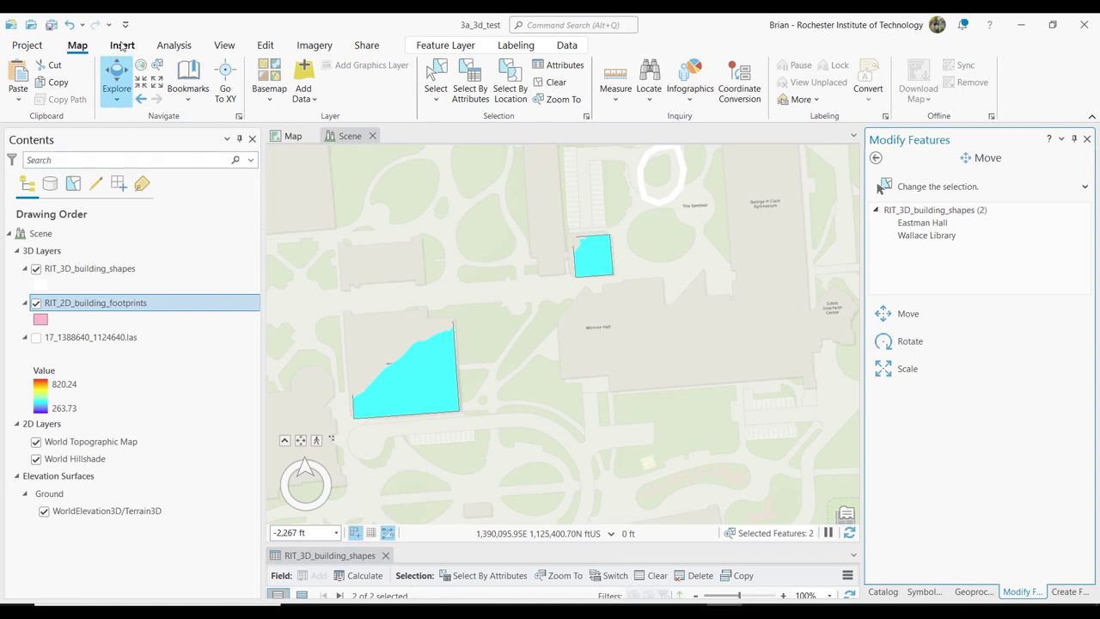
pyautogui.click(122, 46)
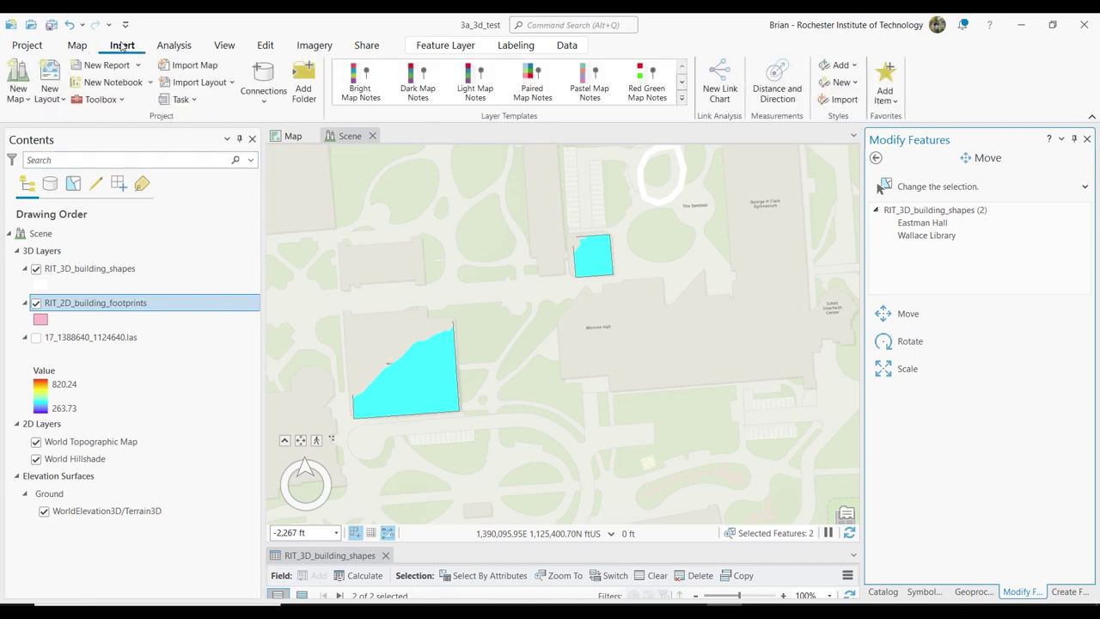
# Create another new local scene and add 17_1388640_1124640.las from the 3A_handson folder to it
pyautogui.click(22, 103)
pyautogui.click(69, 192)
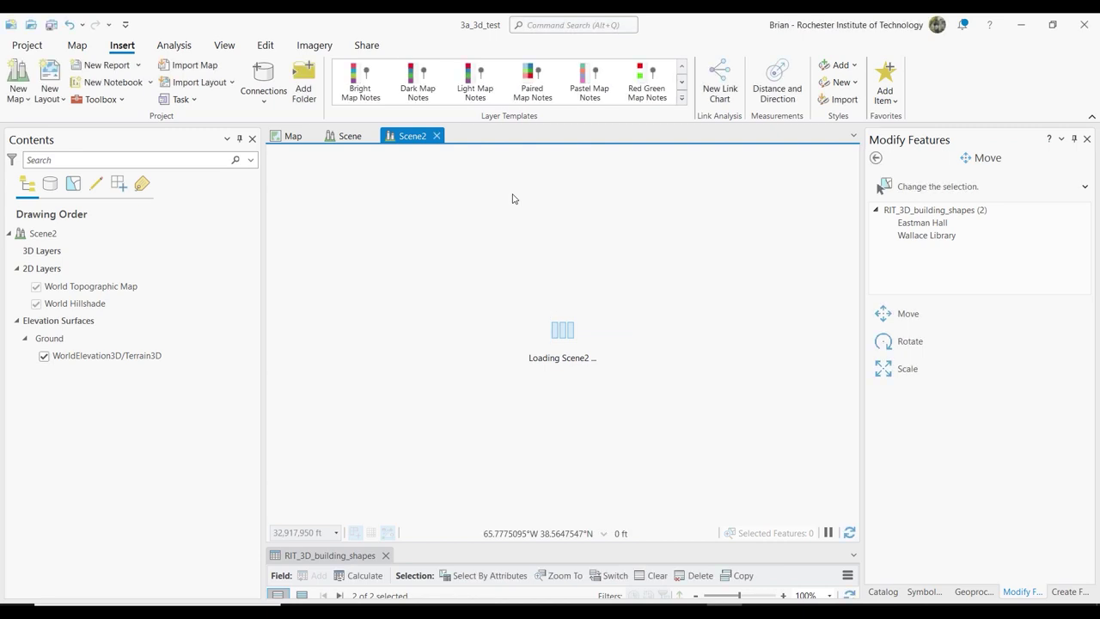
pyautogui.click(892, 591)
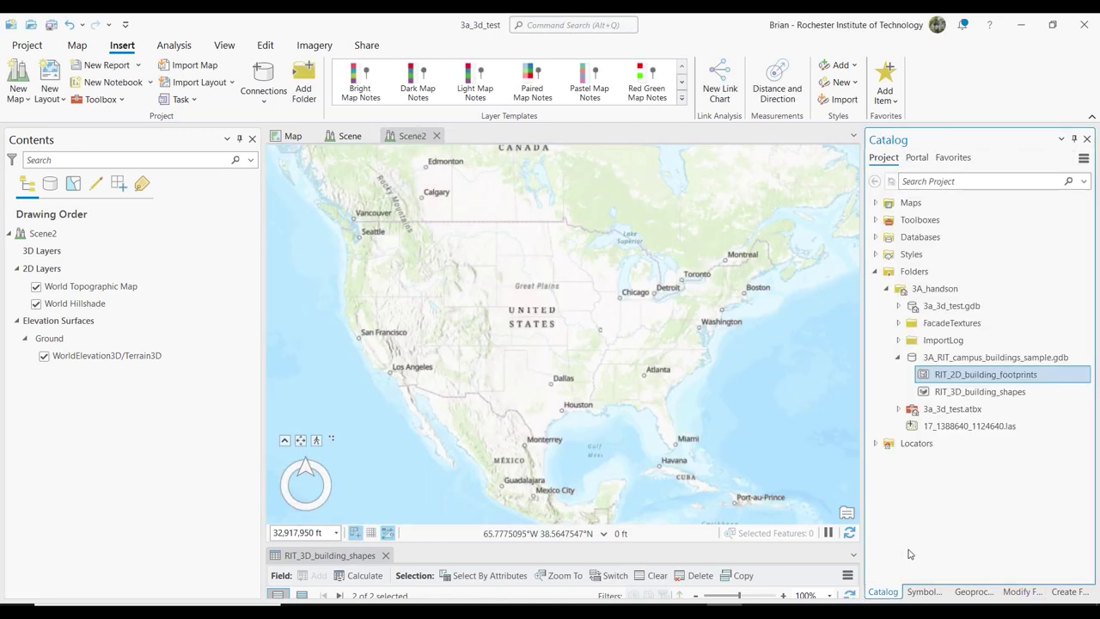
pyautogui.moveTo(964, 431); pyautogui.dragTo(39, 254)
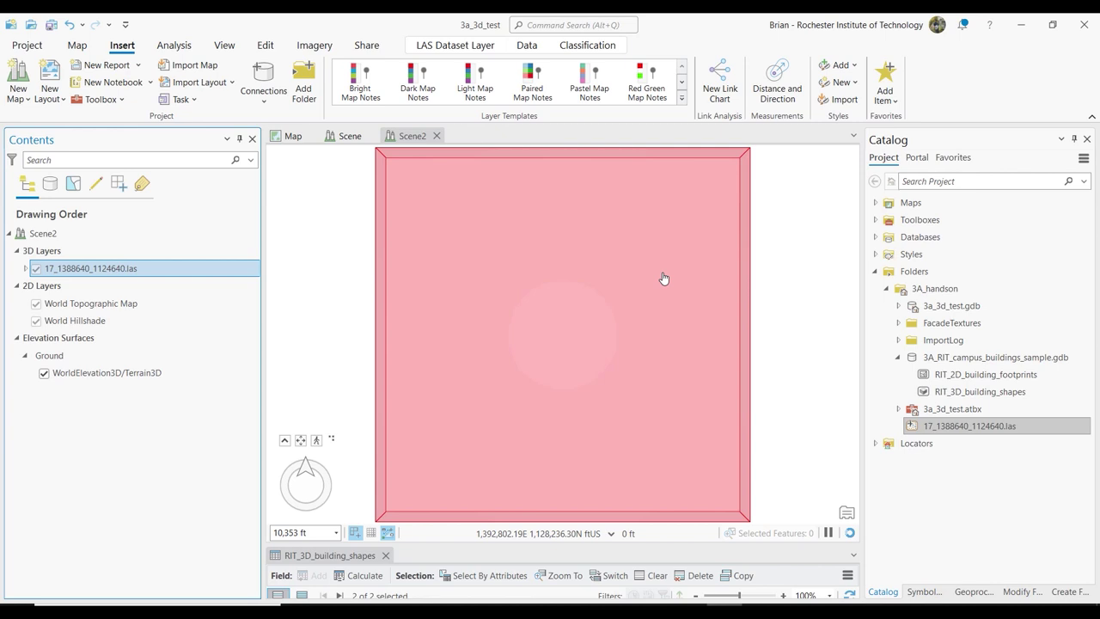
# Check the XY and Z coordinate systems in Scene2's properties and close them without changes
pyautogui.rightClick(71, 235)
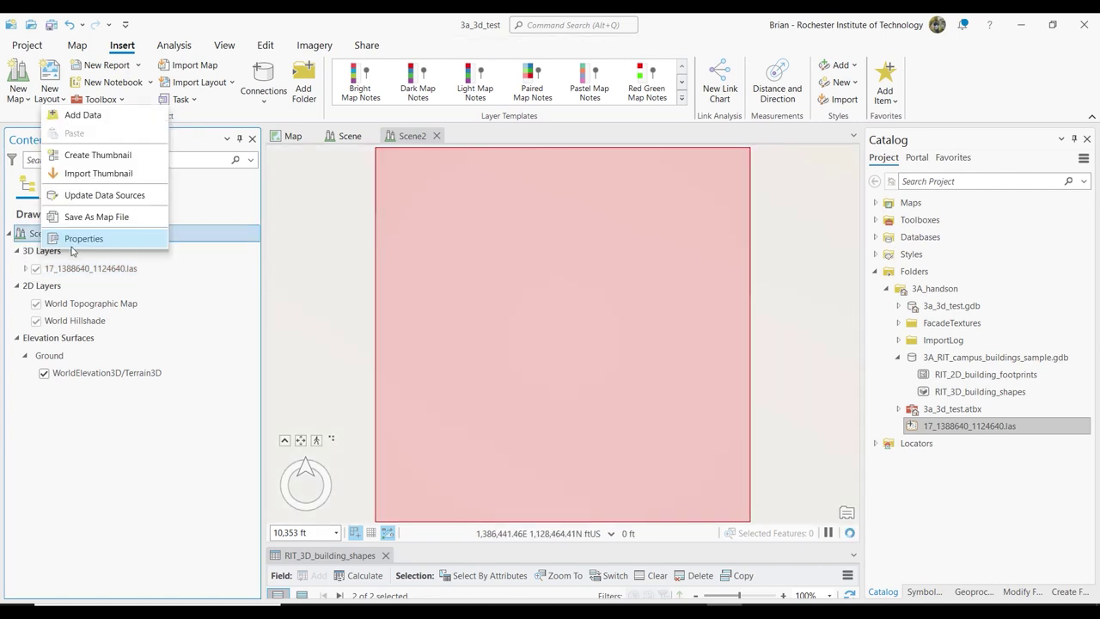
pyautogui.click(77, 239)
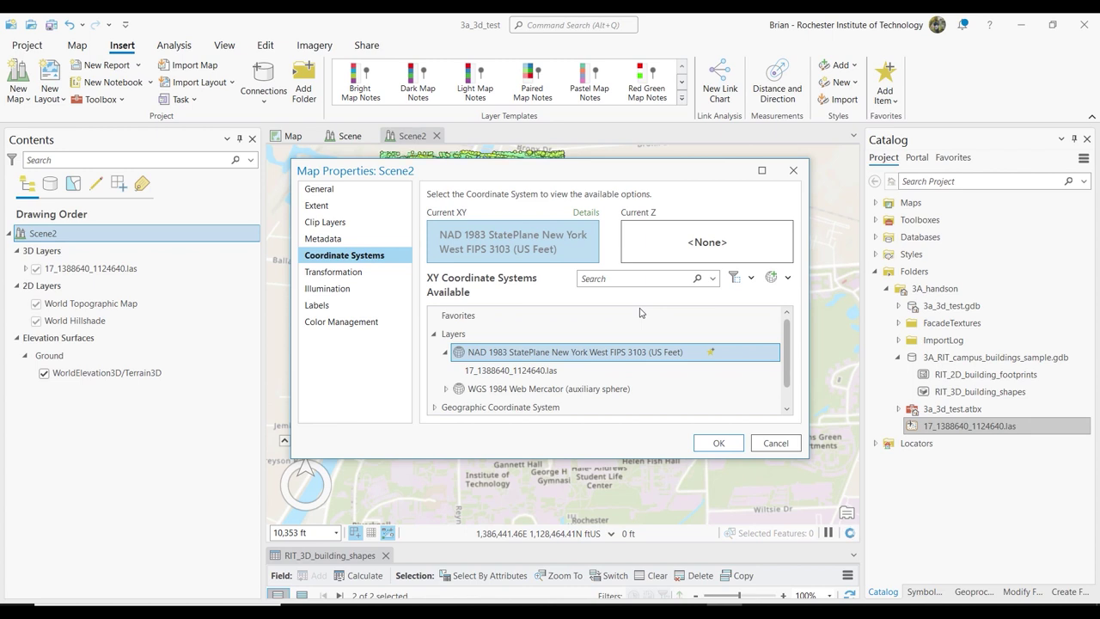
pyautogui.click(775, 442)
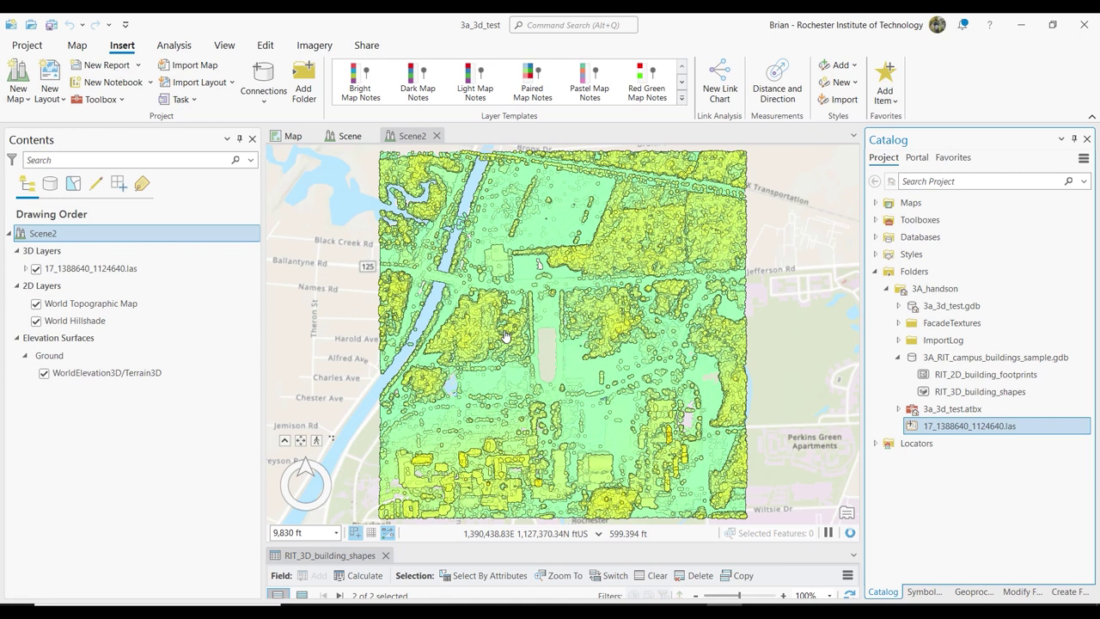
# Add RIT_2D_building_footprints to Scene2, hide the 17_1388640_1124640.las layer, and bring the campus area around Wallace Center and Eastman Hall into view
pyautogui.moveTo(931, 372); pyautogui.dragTo(46, 261)
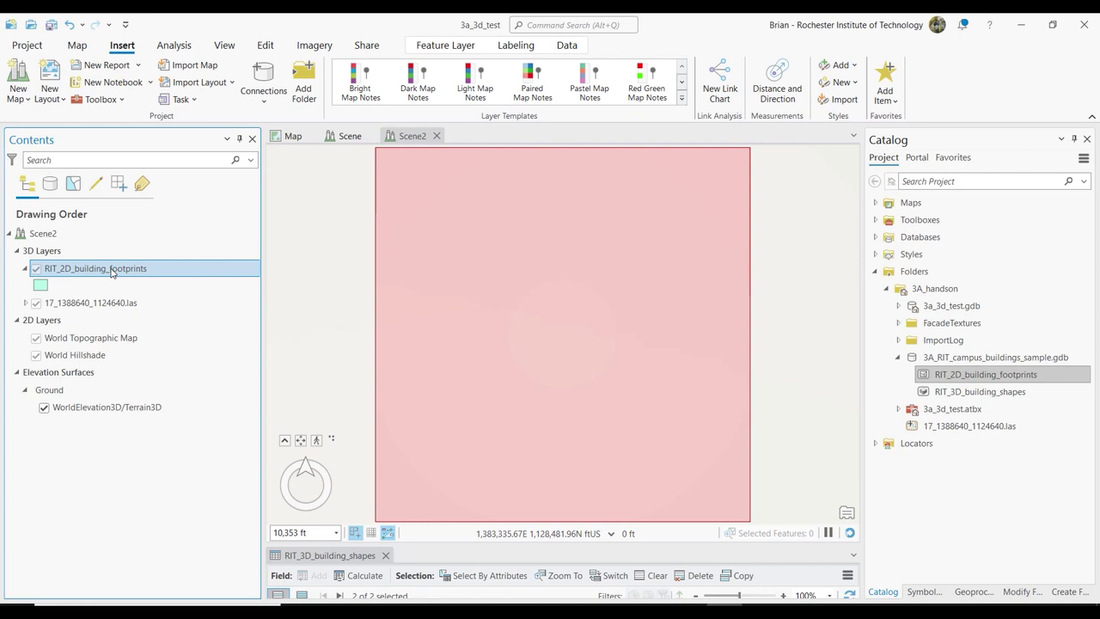
pyautogui.click(38, 303)
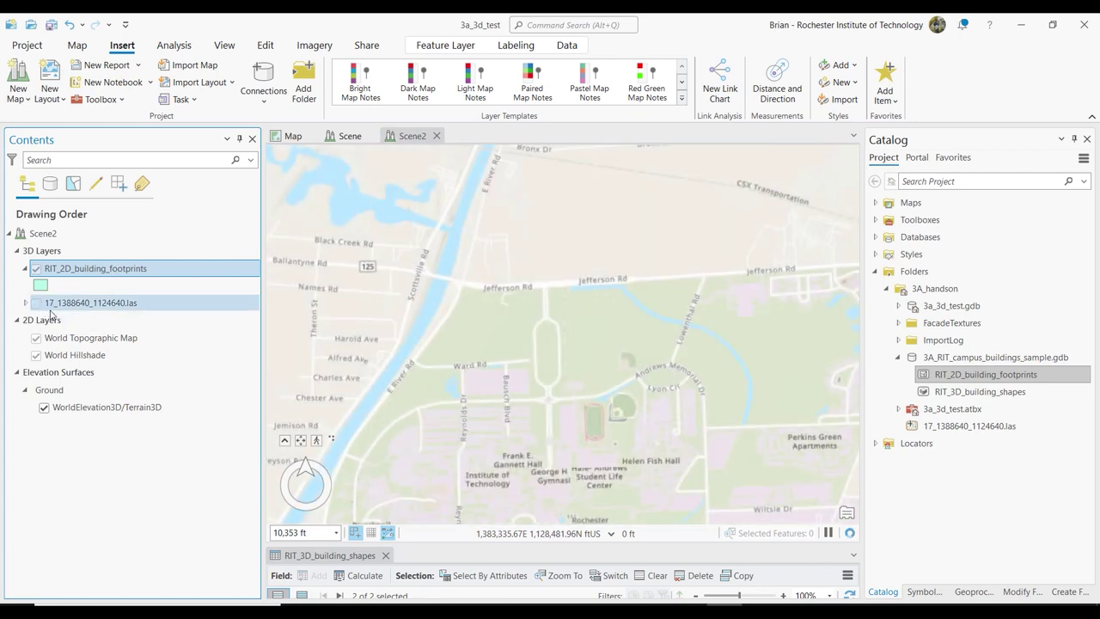
pyautogui.scroll(1, 633, 361)
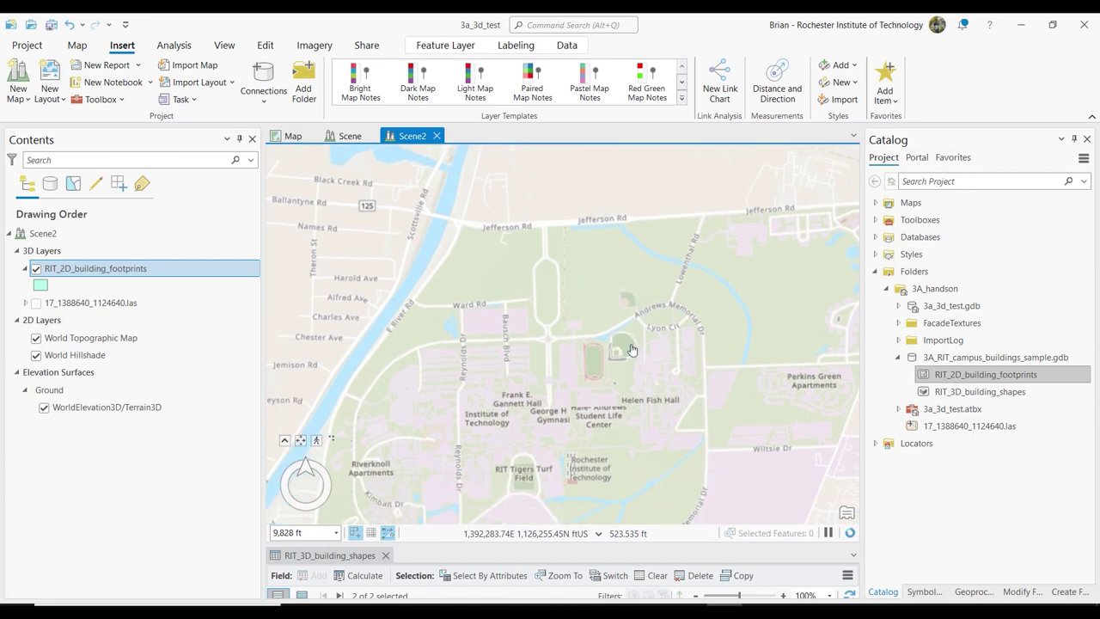
pyautogui.scroll(3, 591, 417)
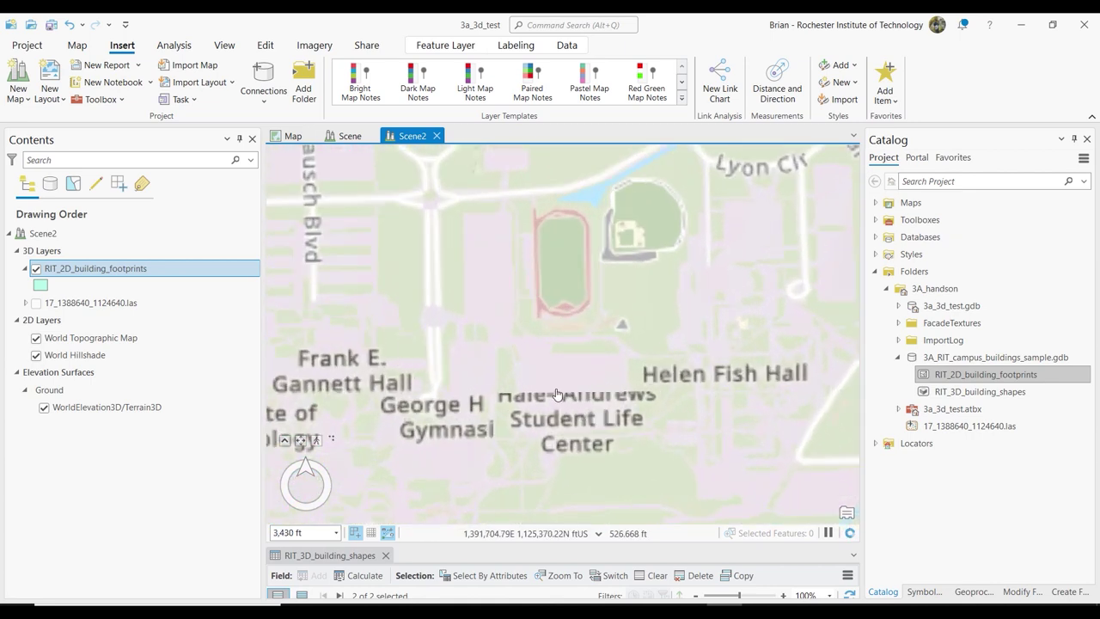
pyautogui.scroll(1, 554, 391)
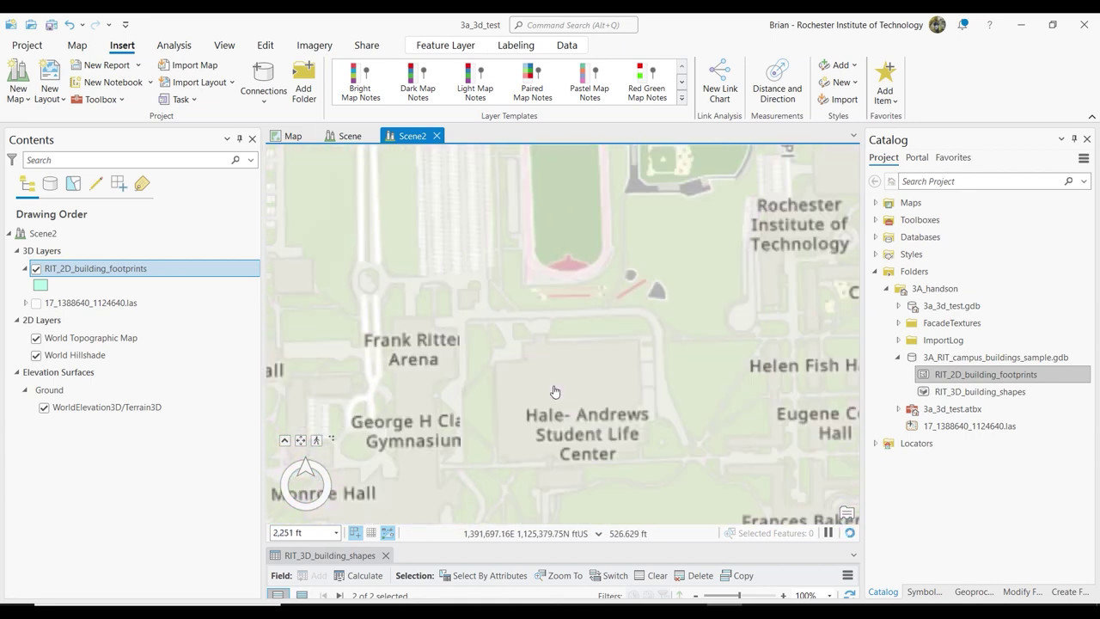
pyautogui.moveTo(538, 315); pyautogui.dragTo(675, 255)
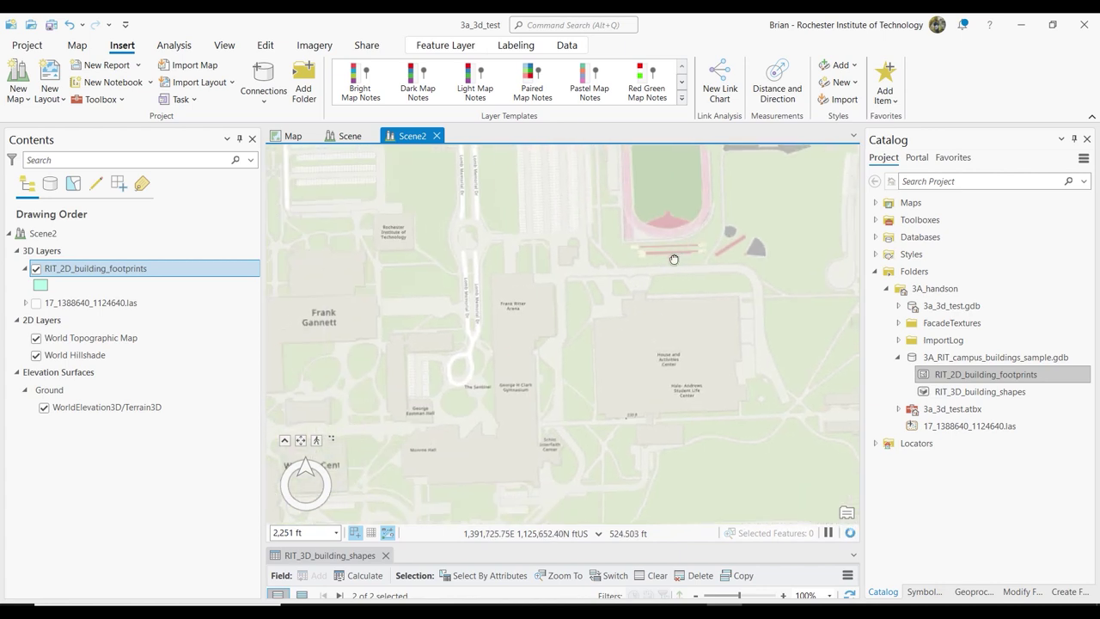
pyautogui.moveTo(564, 334); pyautogui.dragTo(592, 339)
pyautogui.scroll(1, 540, 343)
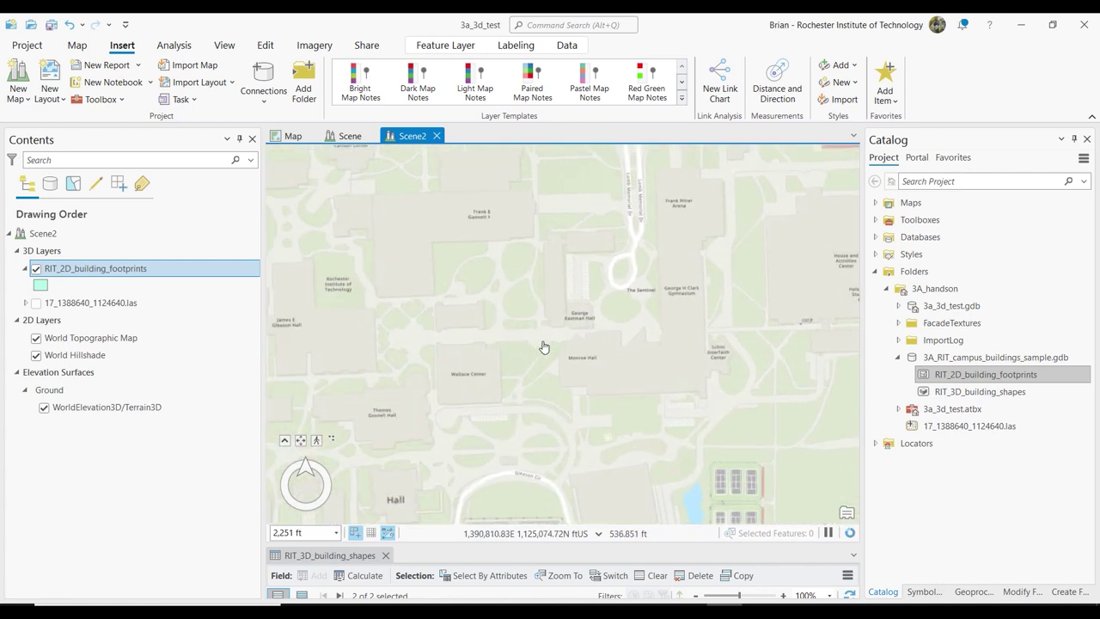
# Set Scene2's Z coordinate system to NAVD88 depth (ftUS) from the RIT_2D_building_footprints layer, and close the Scene2 view
pyautogui.click(43, 234)
pyautogui.rightClick(47, 240)
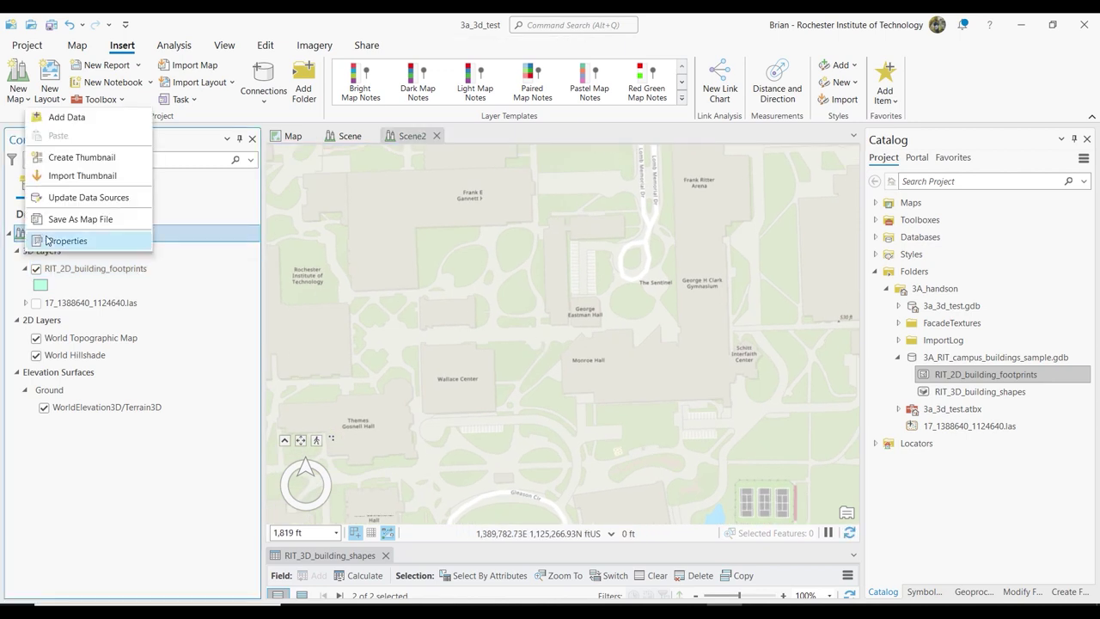
pyautogui.click(63, 241)
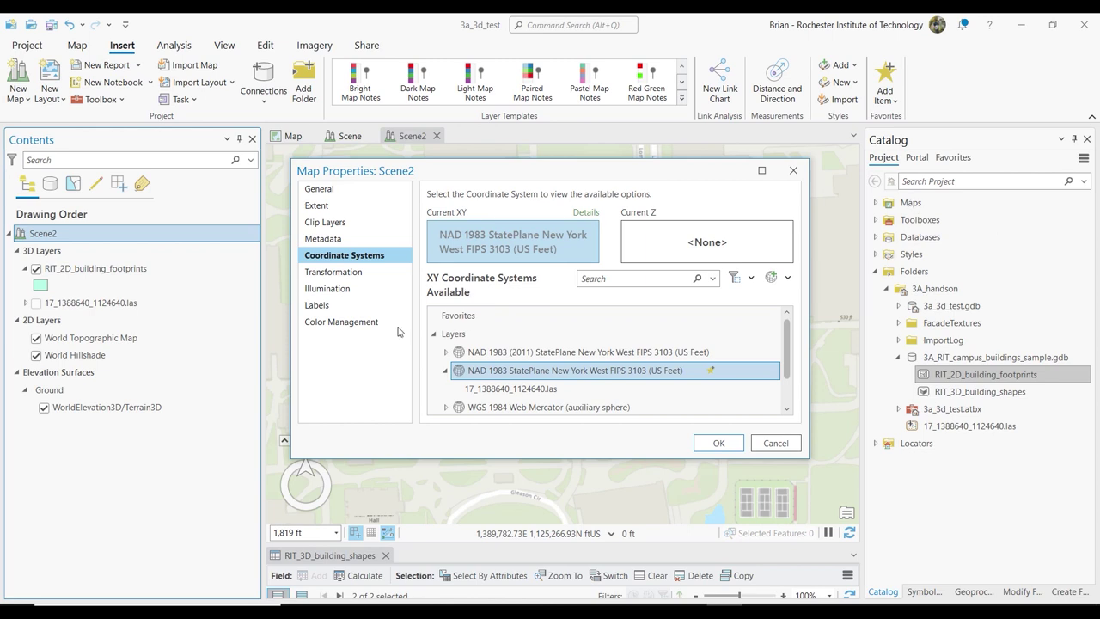
pyautogui.click(651, 246)
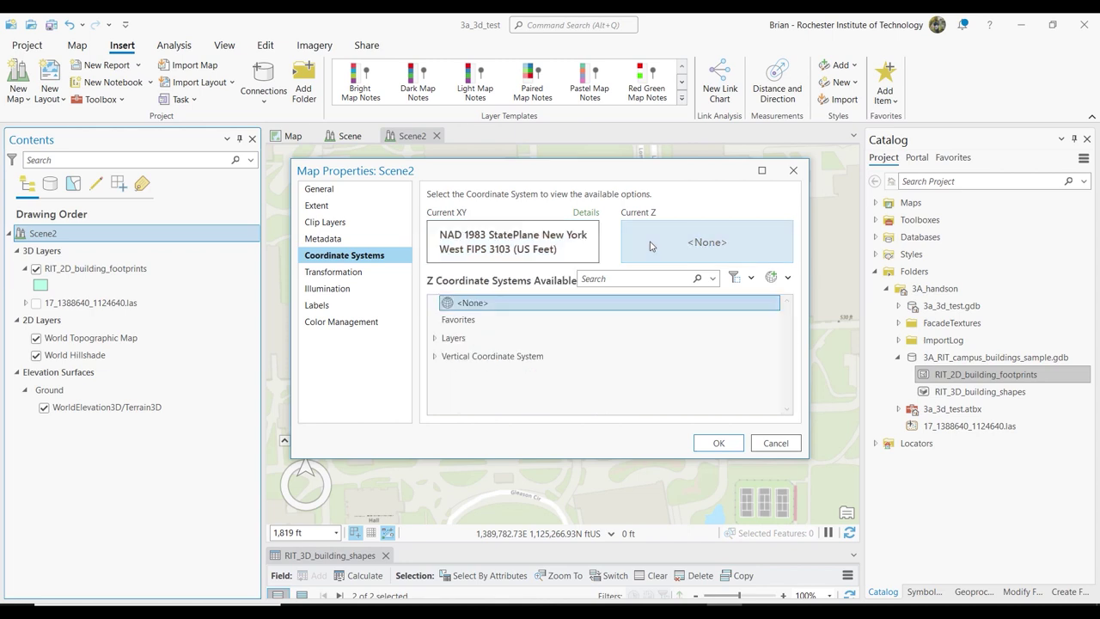
pyautogui.click(435, 338)
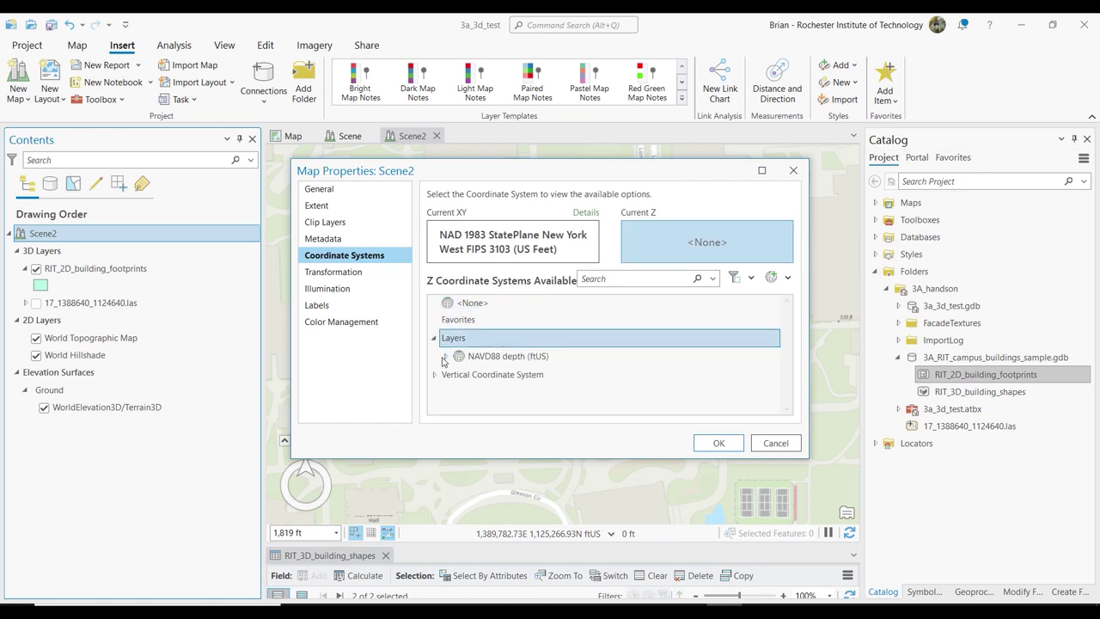
pyautogui.click(446, 357)
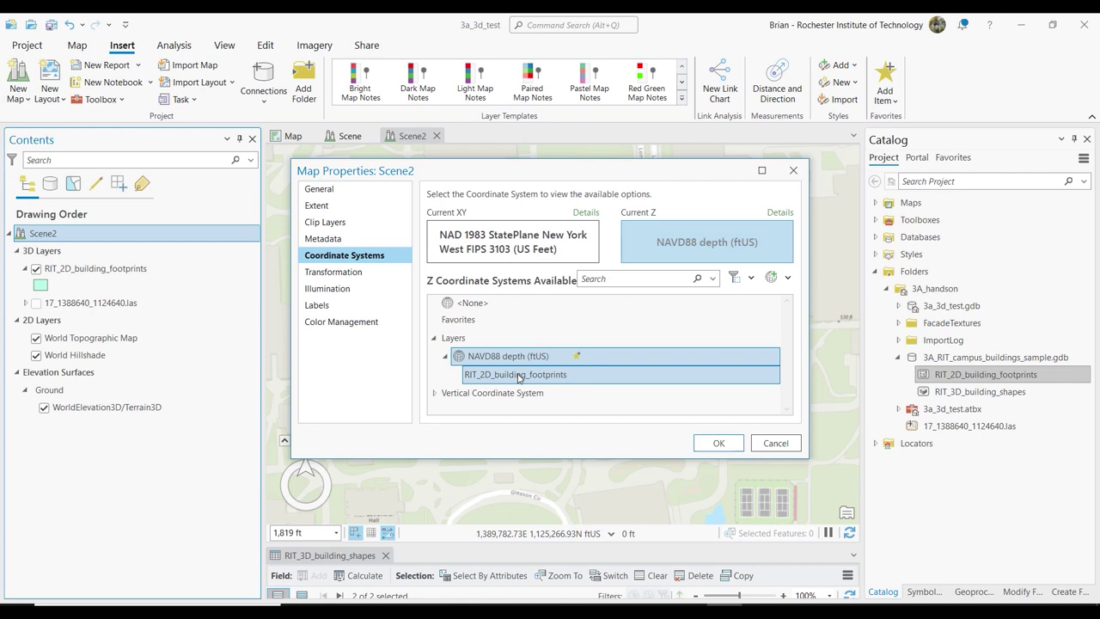
pyautogui.click(522, 378)
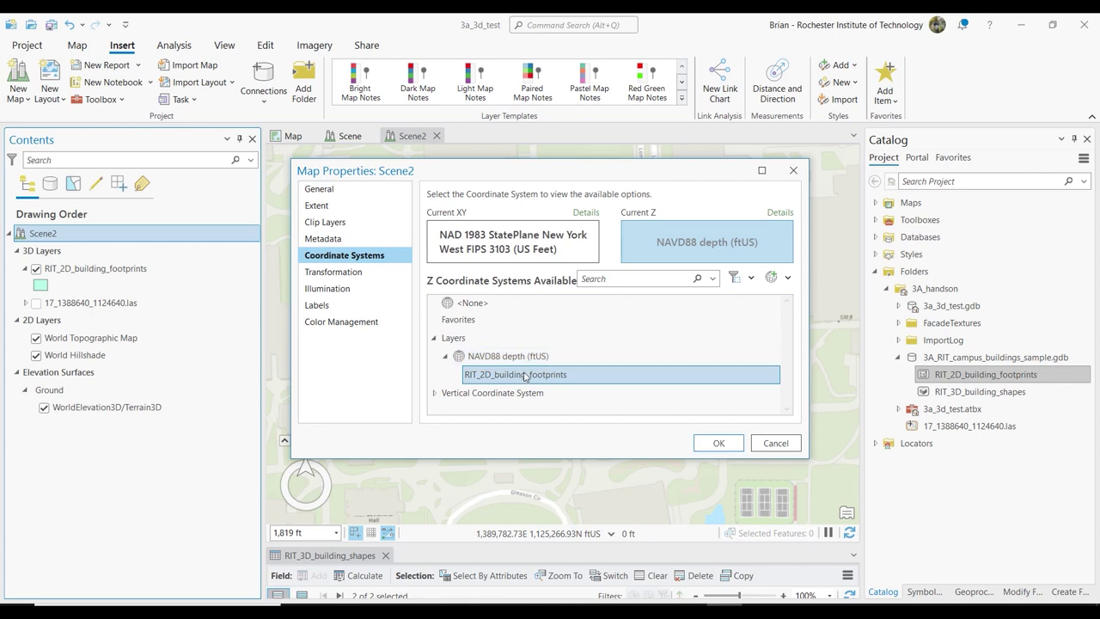
pyautogui.click(717, 443)
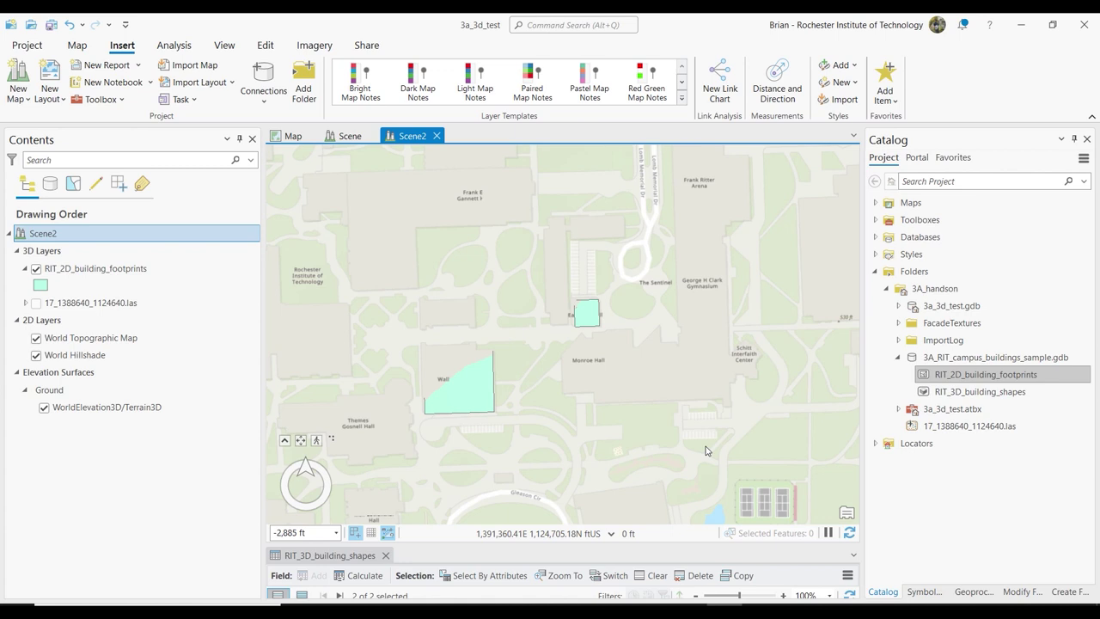
pyautogui.click(437, 137)
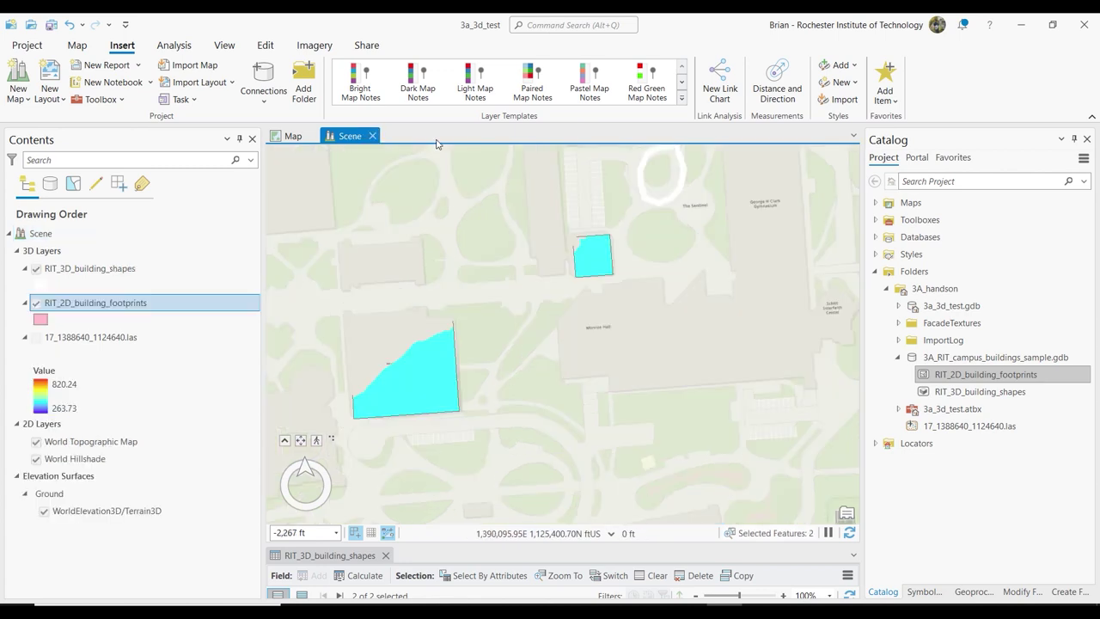
# Enlarge the RIT_3D_building_shapes attribute table and delete the Wallace Library multipatch row from it
pyautogui.click(120, 271)
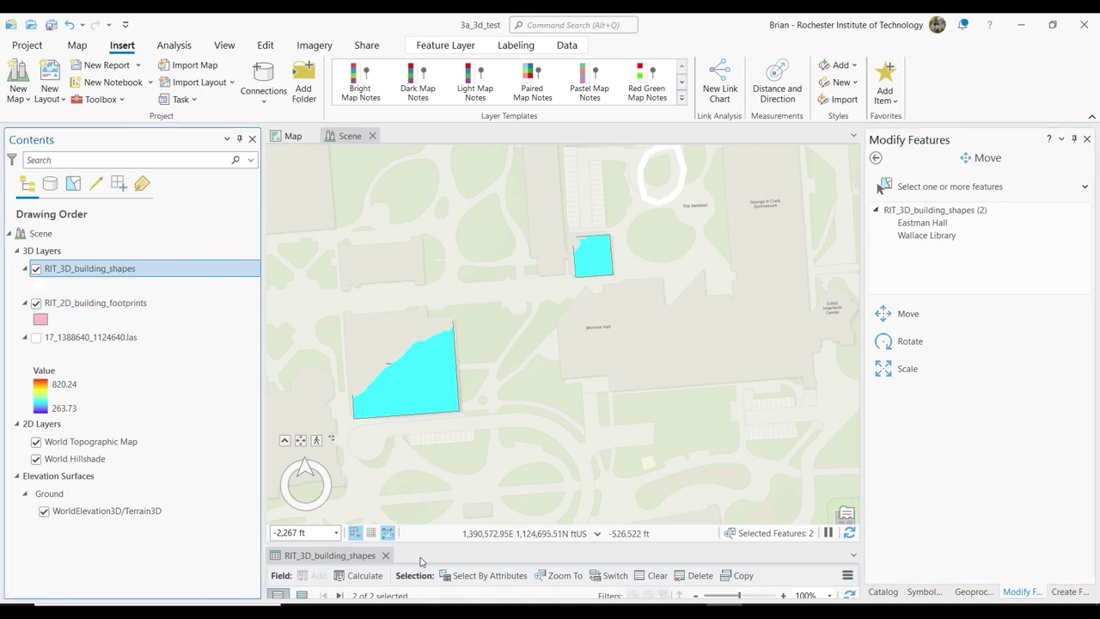
pyautogui.moveTo(422, 548); pyautogui.dragTo(415, 411)
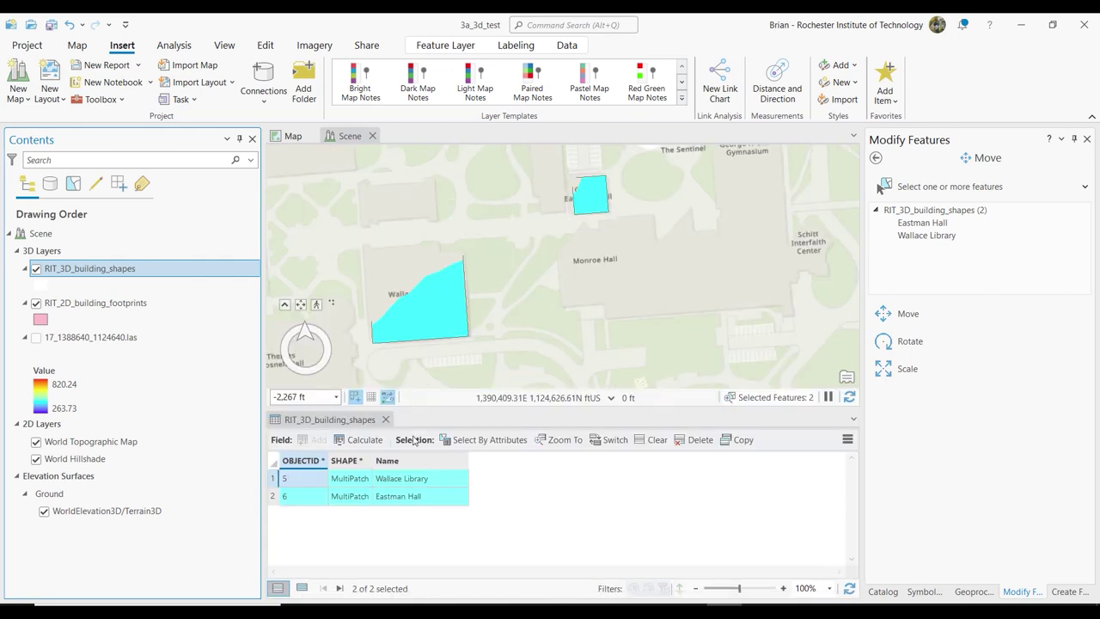
pyautogui.click(478, 547)
pyautogui.keyDown('ctrl'); pyautogui.click(275, 495); pyautogui.keyUp('ctrl')
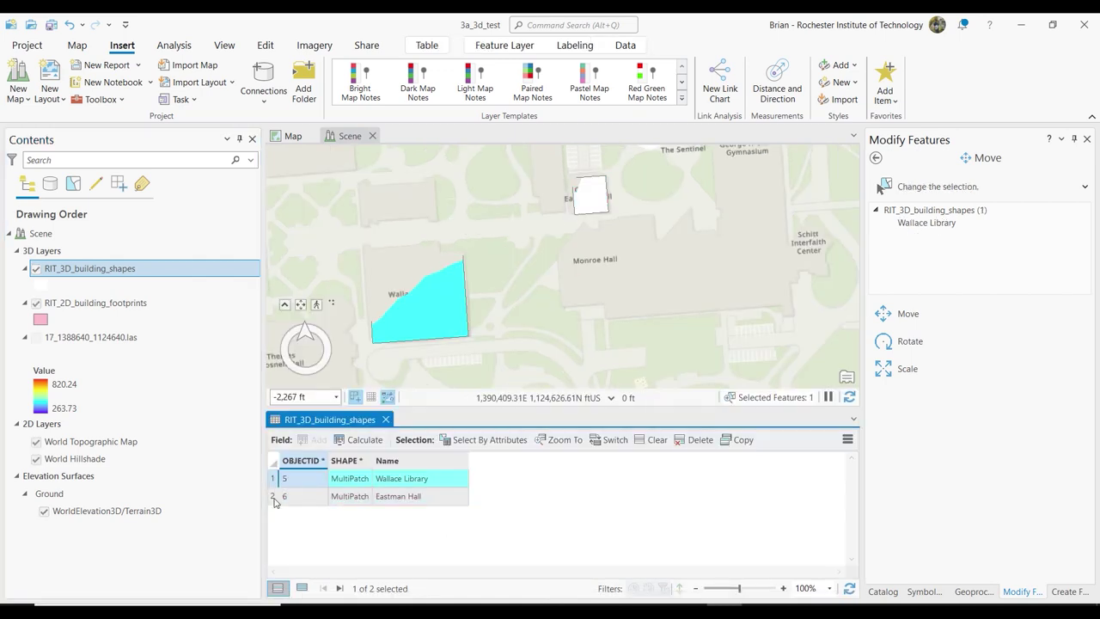
pyautogui.keyDown('ctrl'); pyautogui.click(274, 497); pyautogui.keyUp('ctrl')
pyautogui.rightClick(273, 483)
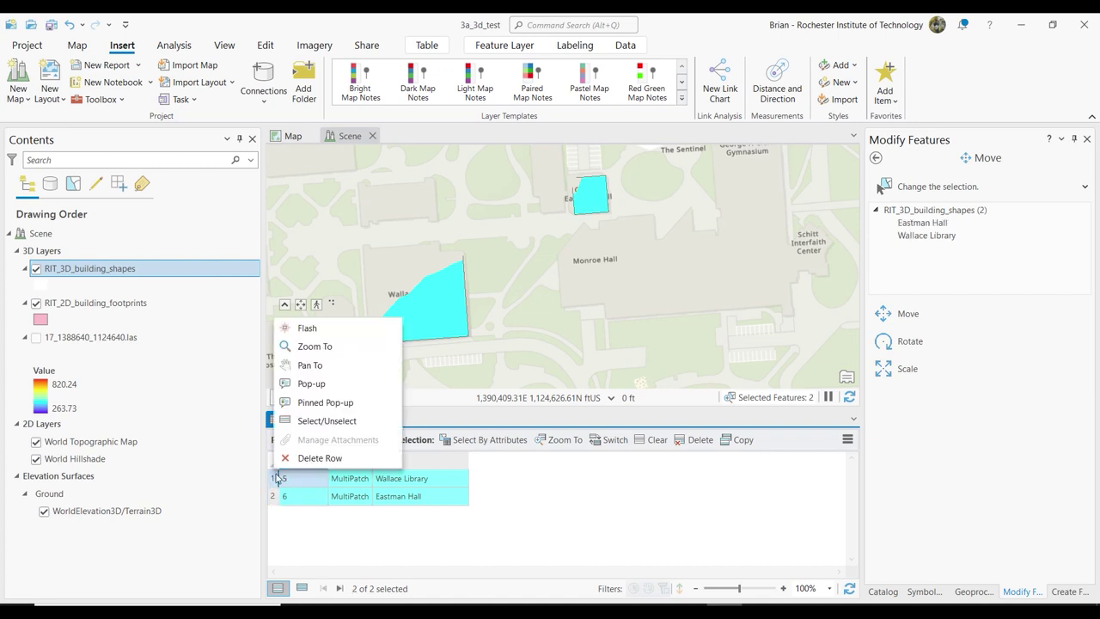
pyautogui.click(299, 458)
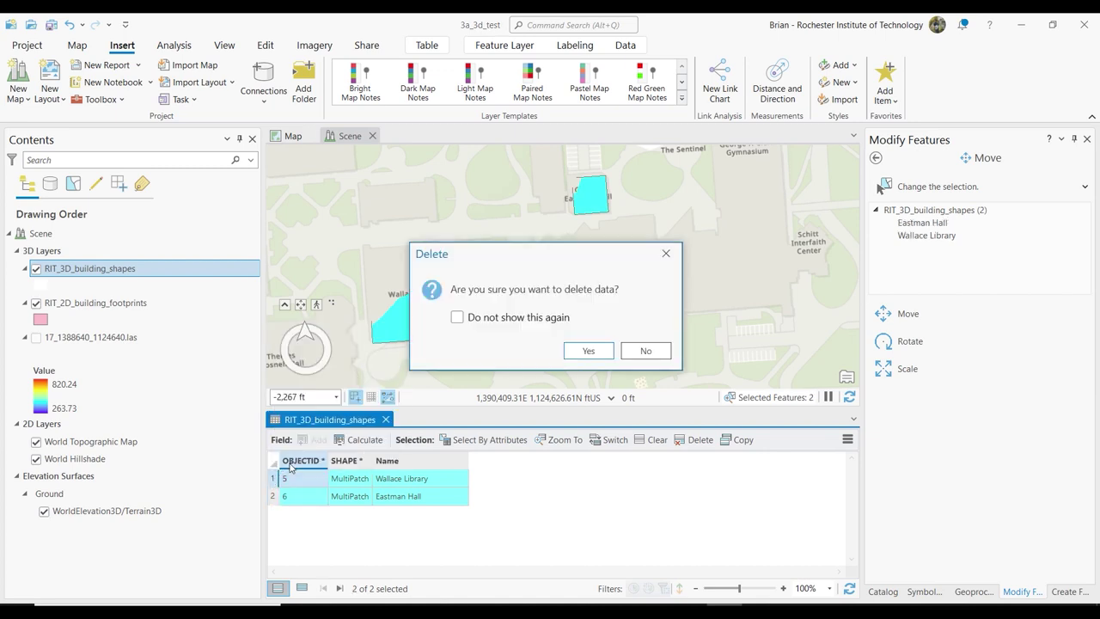
pyautogui.click(591, 352)
# Delete the Eastman Hall row from the RIT_3D_building_shapes table and shrink the table area to enlarge the scene
pyautogui.click(288, 478)
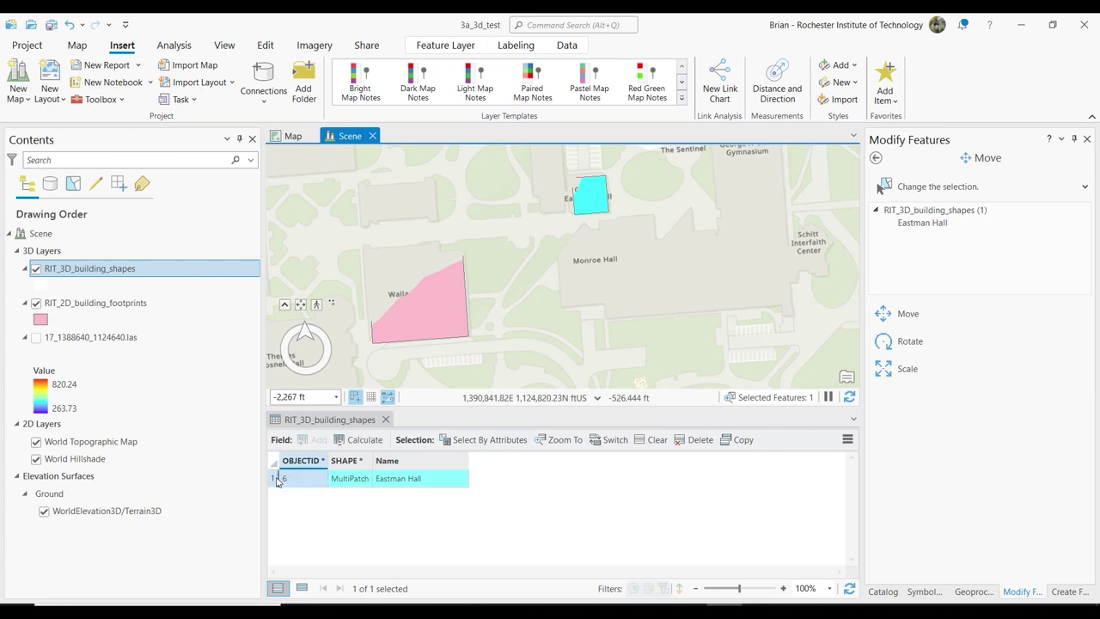
pyautogui.rightClick(277, 479)
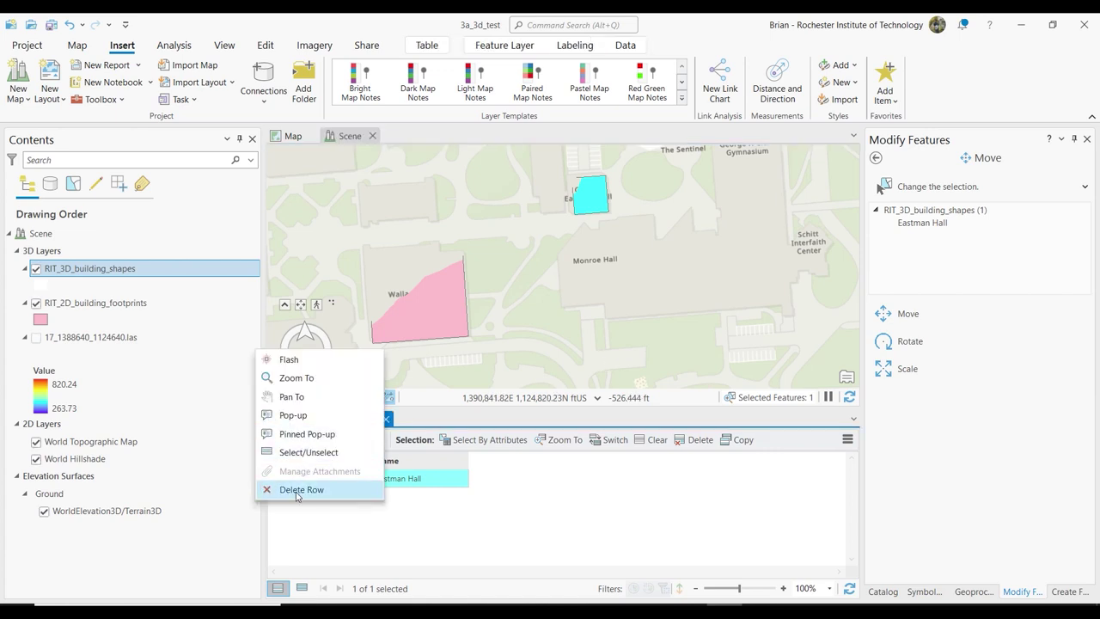
pyautogui.click(305, 493)
pyautogui.click(586, 349)
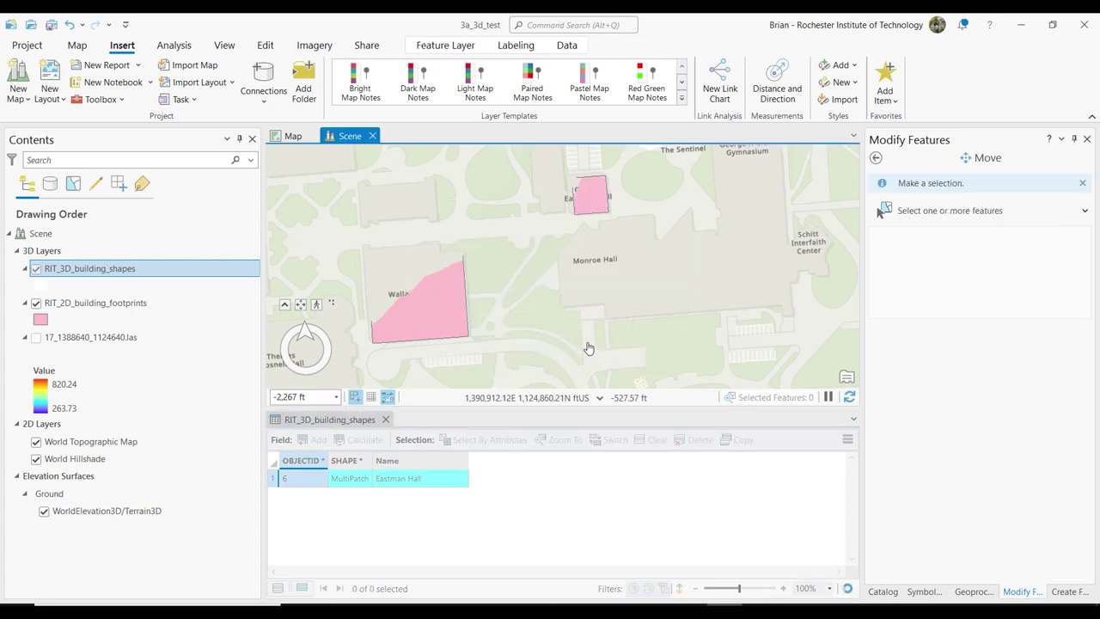
pyautogui.moveTo(514, 411); pyautogui.dragTo(518, 479)
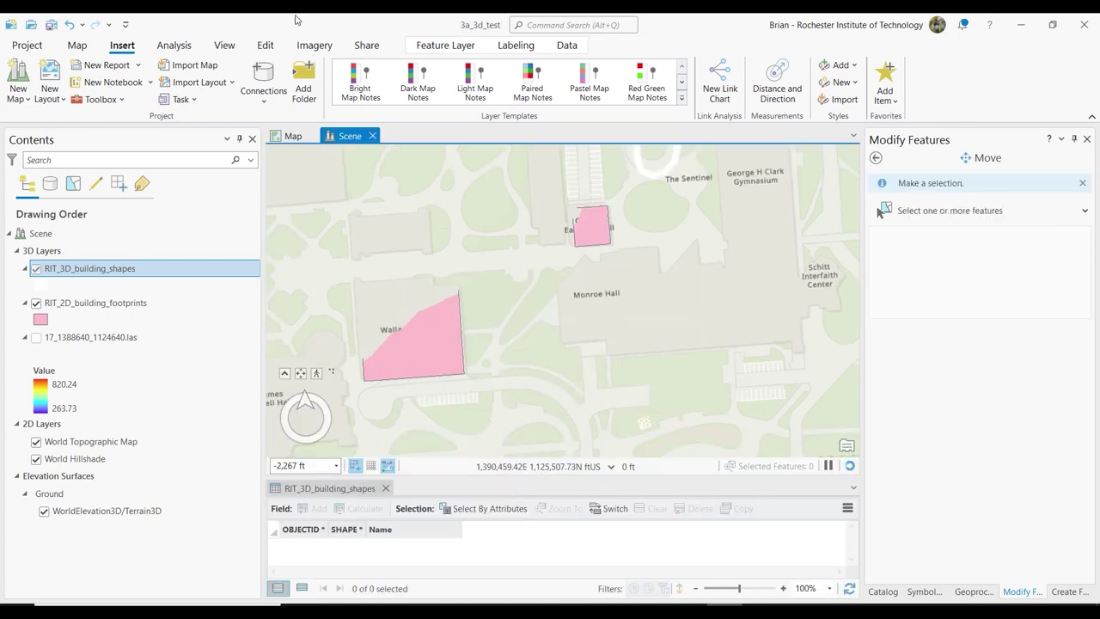
# Save all edits and make RIT_3D_building_shapes the selected layer in the scene's contents
pyautogui.click(267, 45)
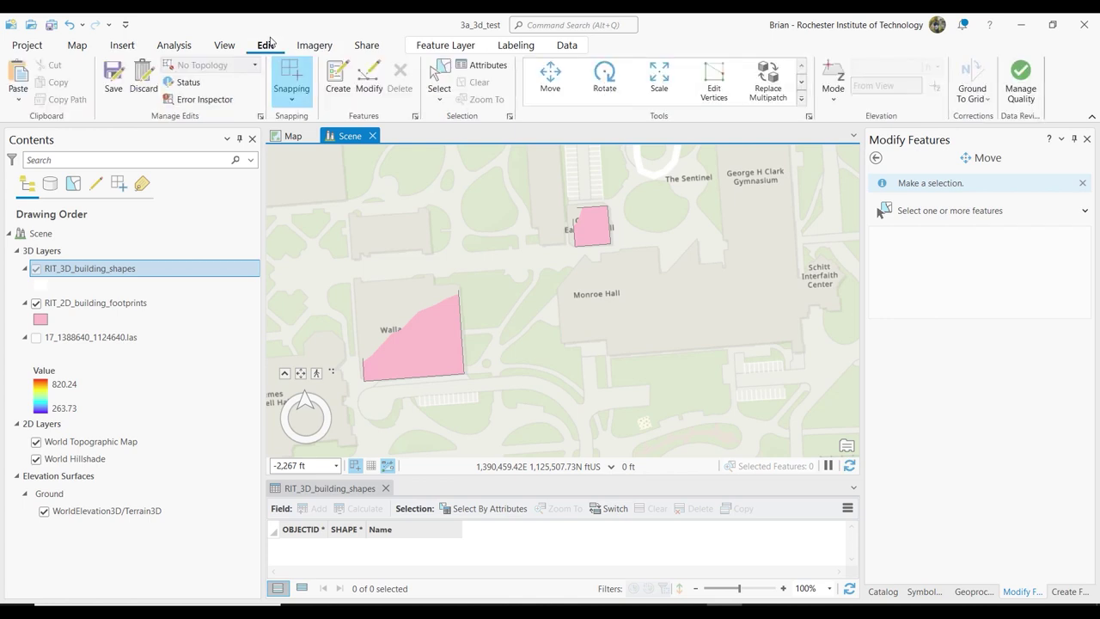
pyautogui.click(104, 83)
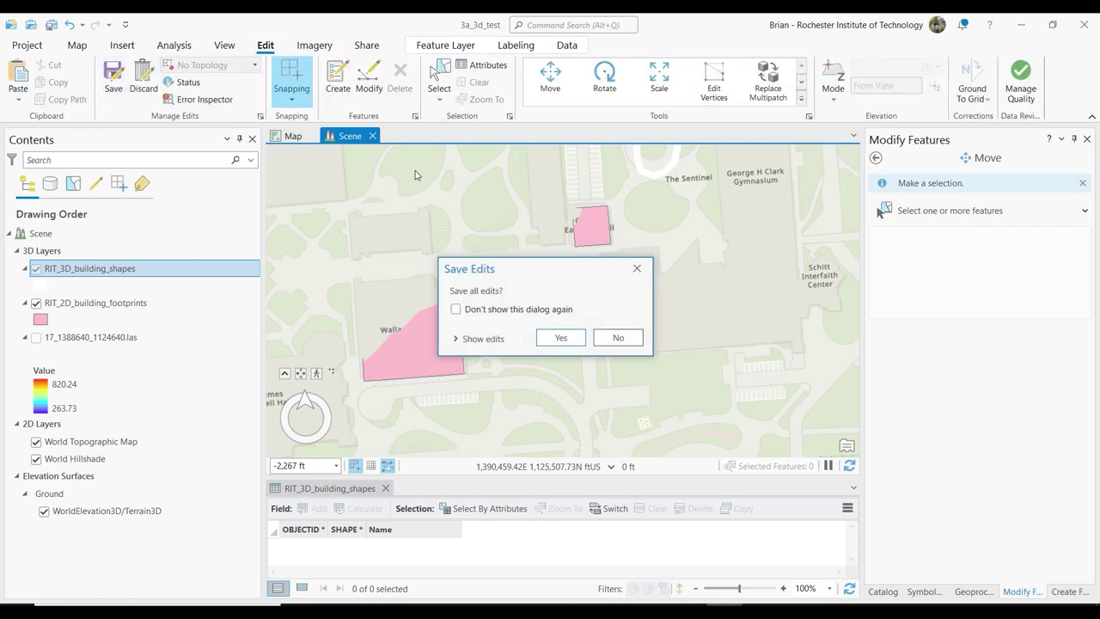
pyautogui.click(555, 338)
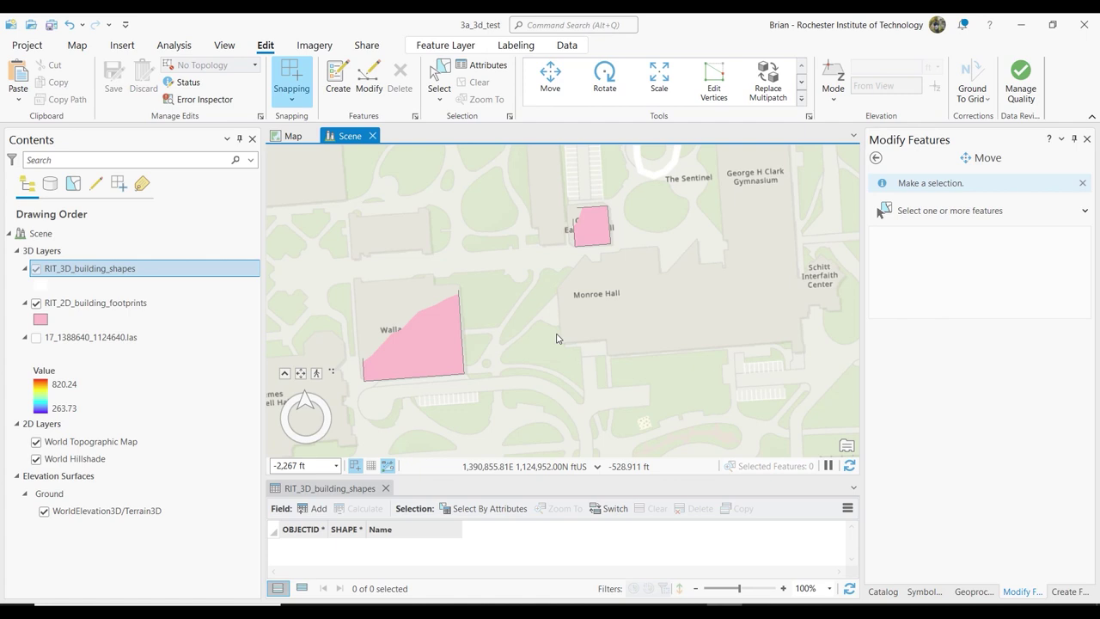
pyautogui.click(106, 306)
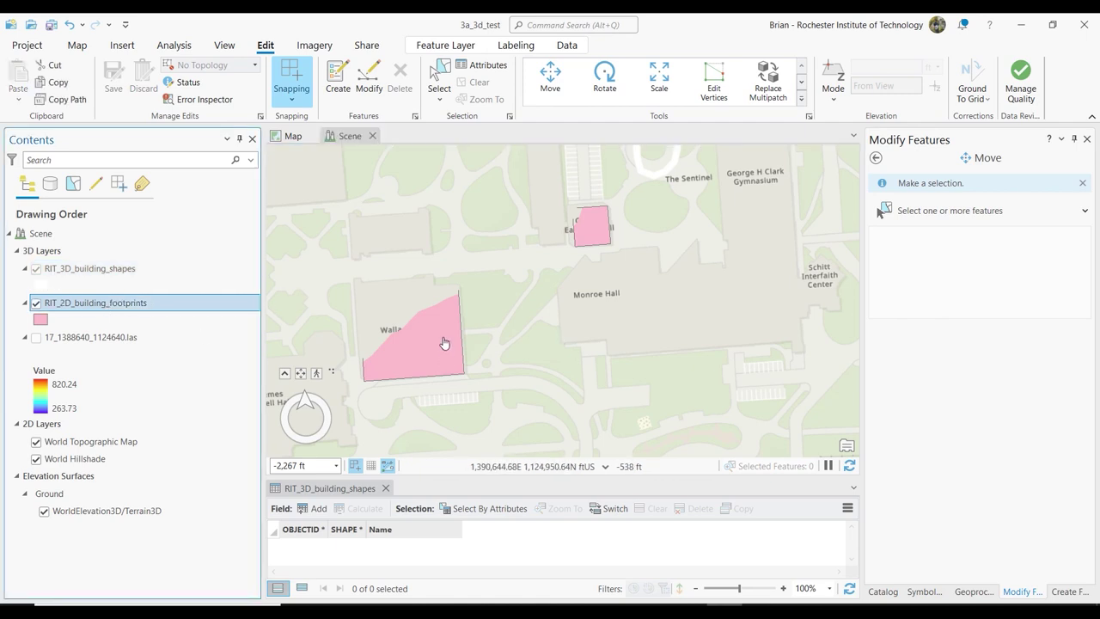
pyautogui.click(134, 269)
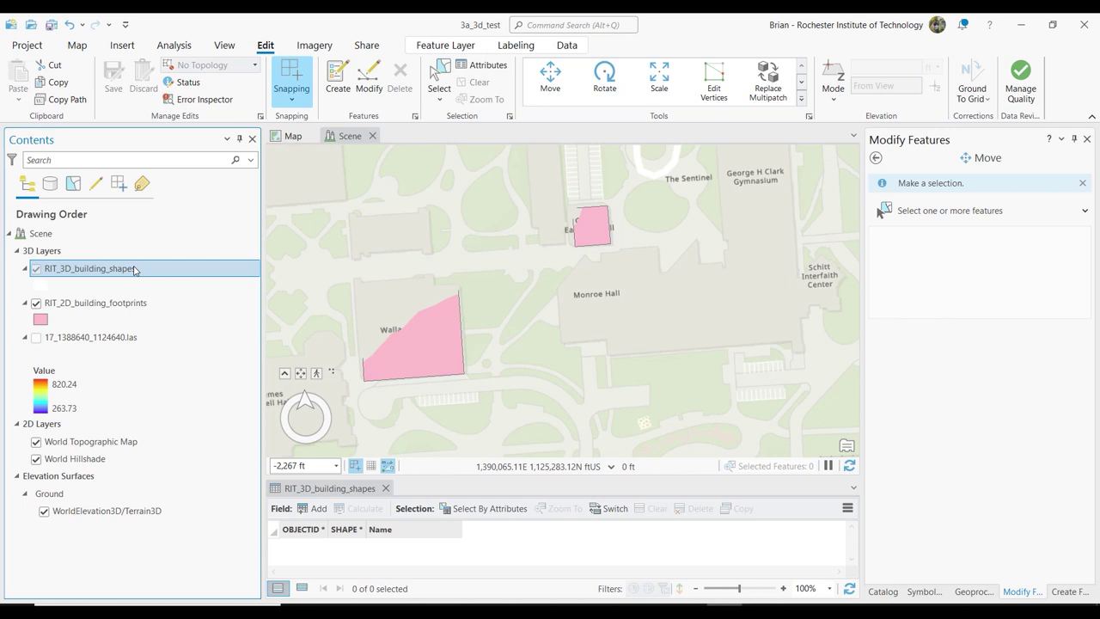
# Open the RIT_2D_building_footprints attribute table, enlarge the table area, and compare its Name entries with the RIT_3D_building_shapes table
pyautogui.click(142, 306)
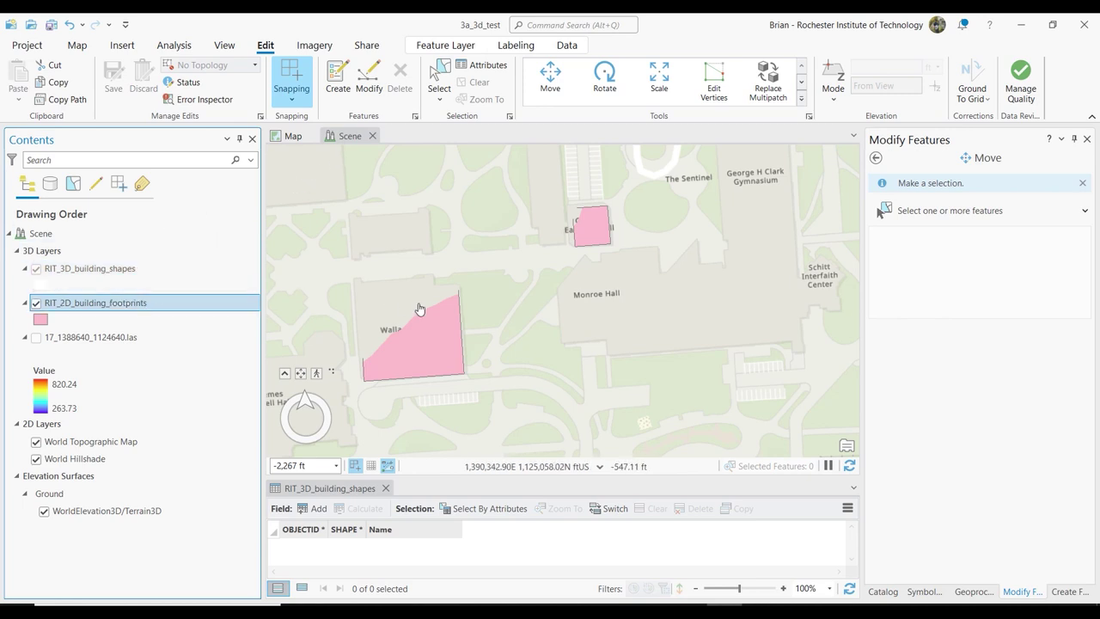
pyautogui.rightClick(108, 307)
pyautogui.click(166, 152)
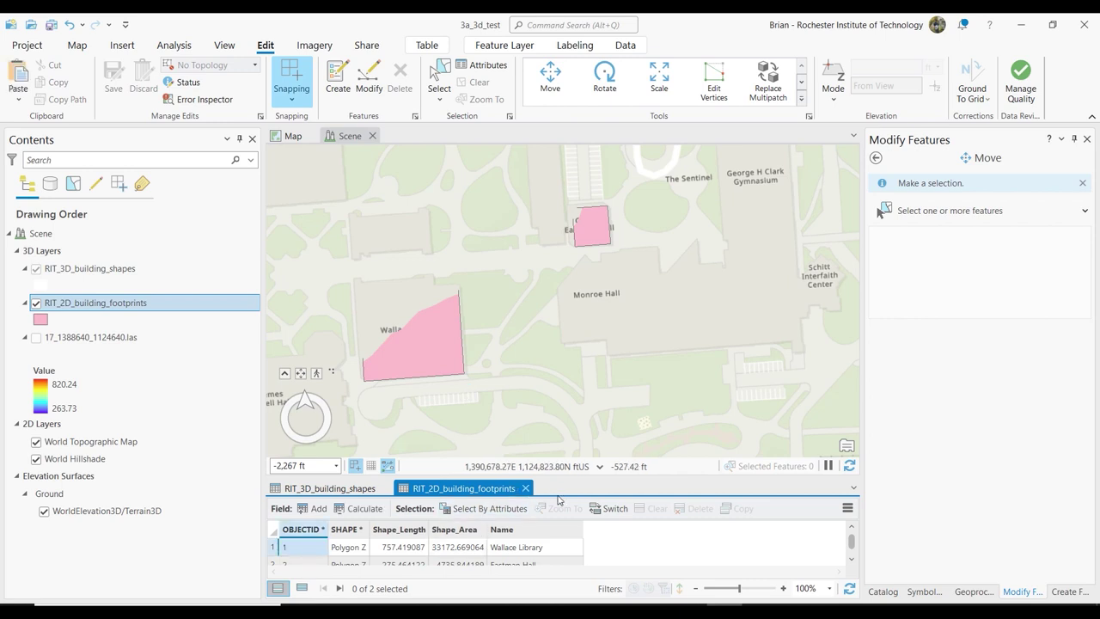
pyautogui.moveTo(561, 480); pyautogui.dragTo(558, 444)
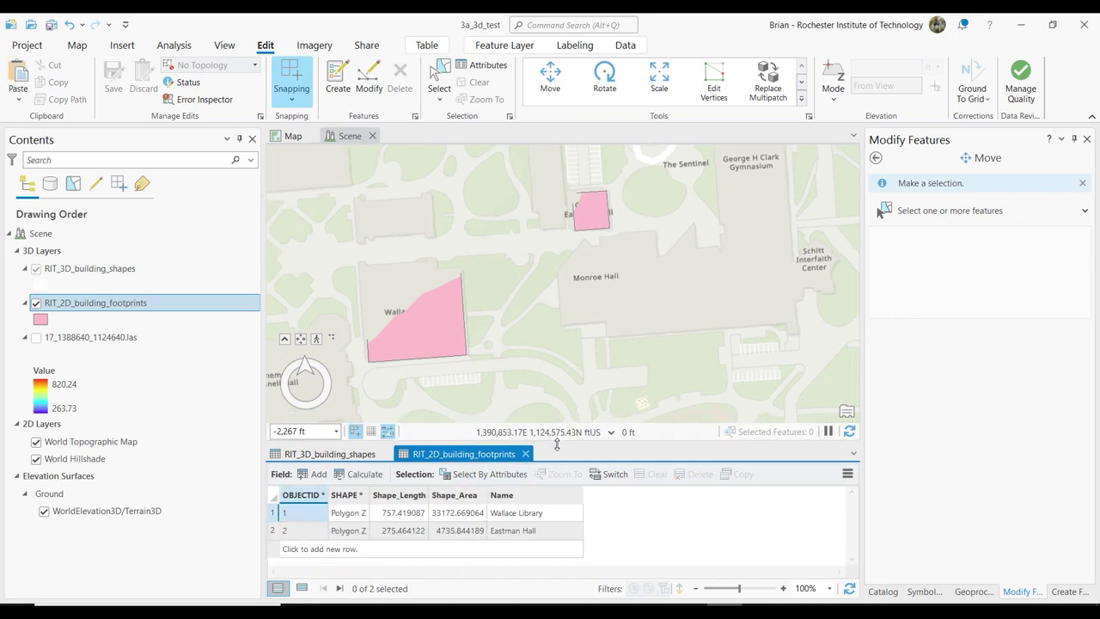
pyautogui.click(495, 513)
pyautogui.click(500, 531)
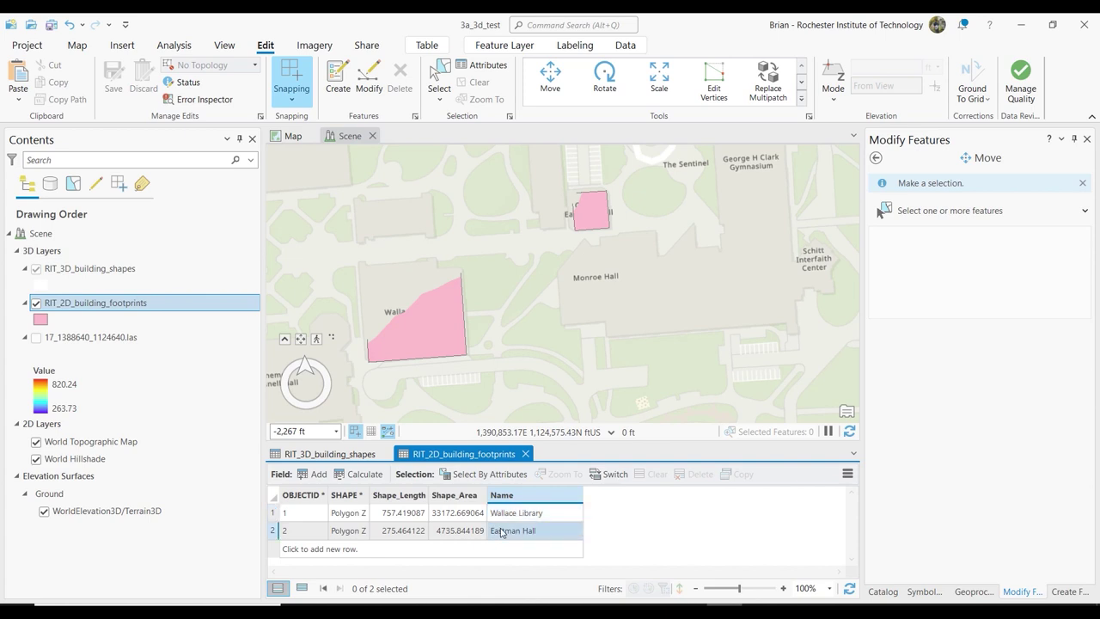
pyautogui.click(332, 456)
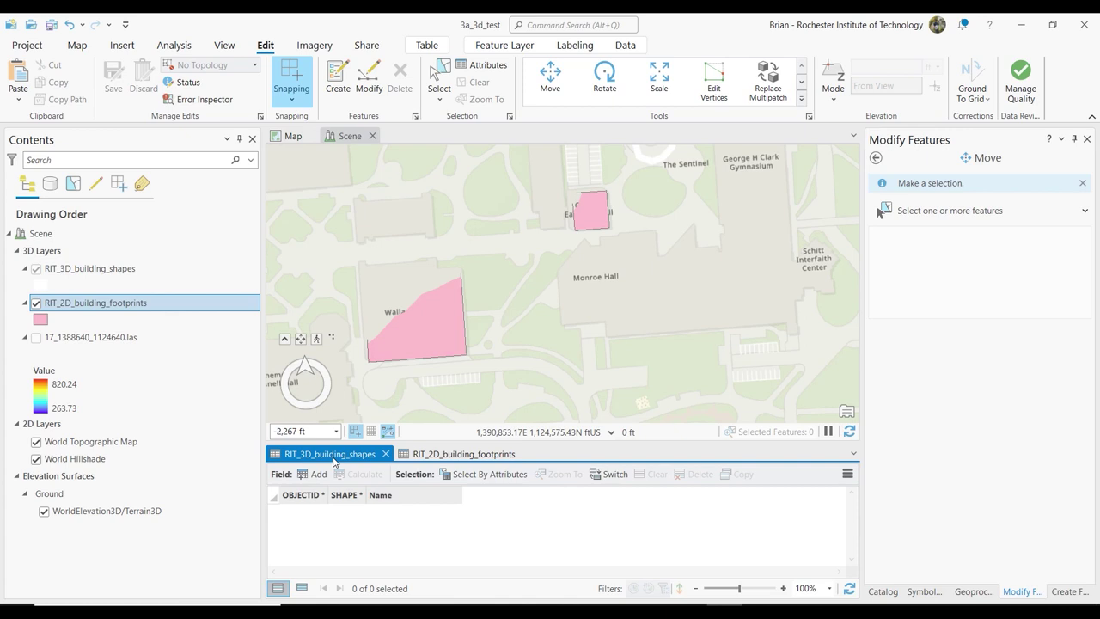
pyautogui.click(475, 455)
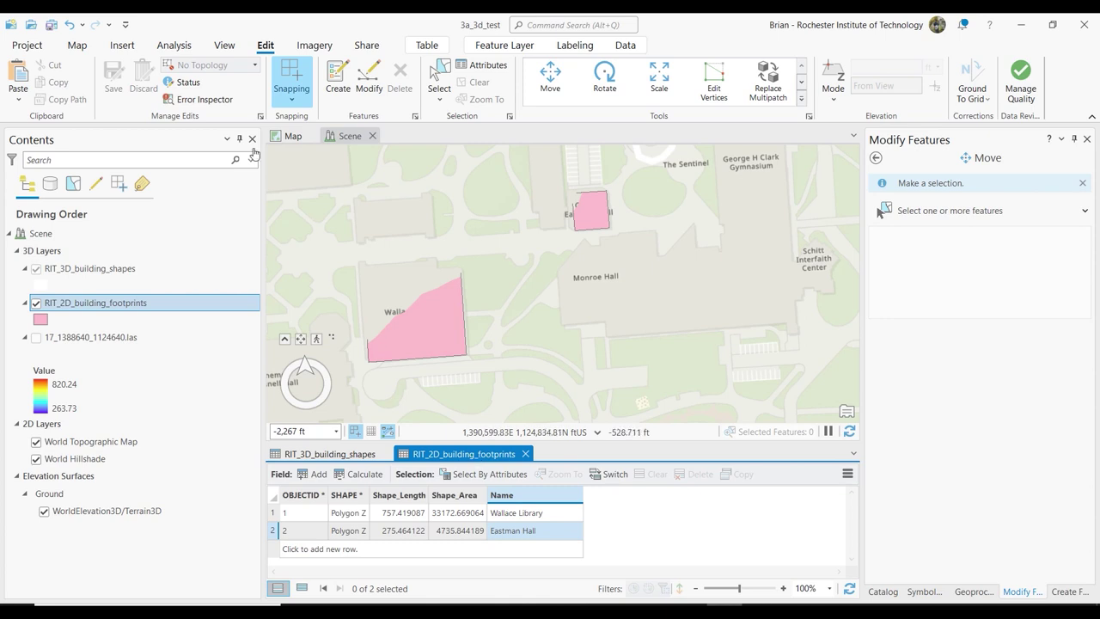
# Select the Wallace Library and Eastman Hall footprints together in the scene with a rectangle selection
pyautogui.click(79, 50)
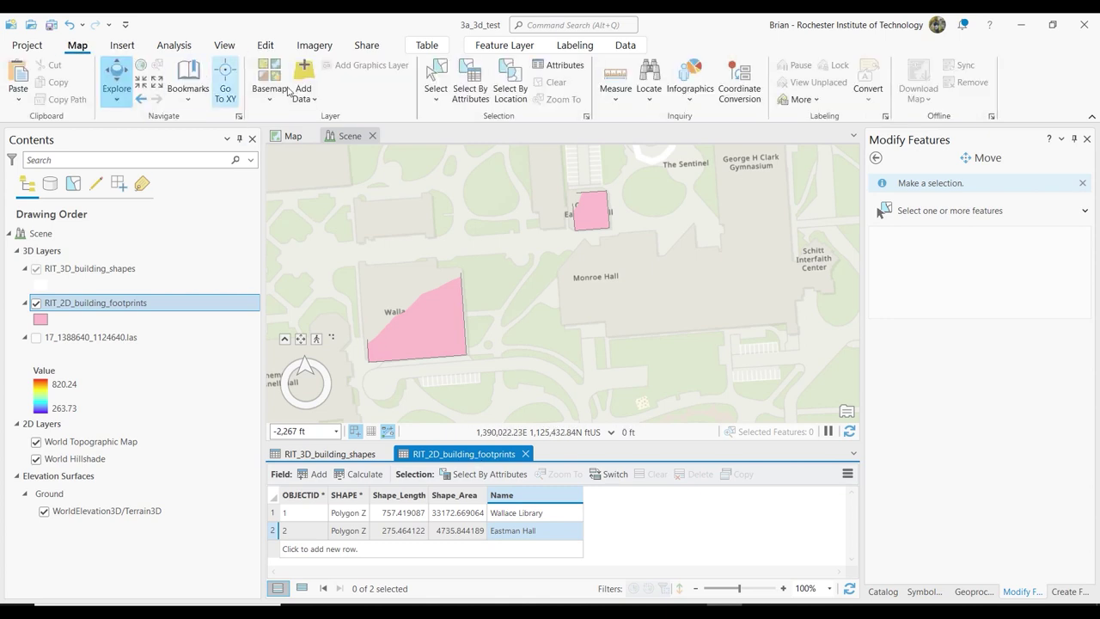
pyautogui.click(436, 94)
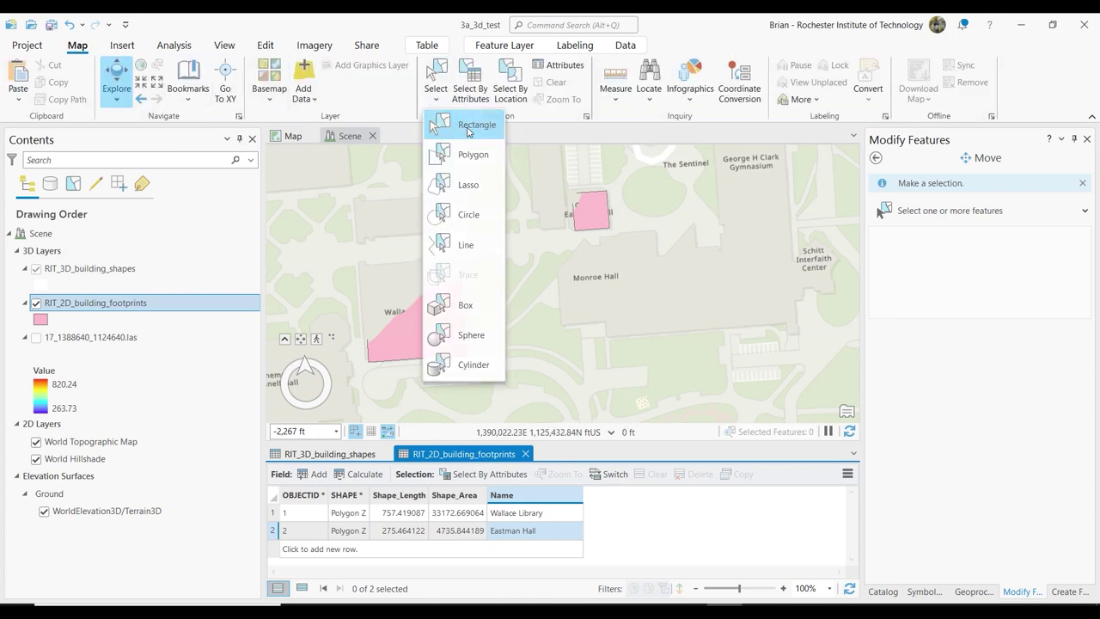
pyautogui.click(469, 124)
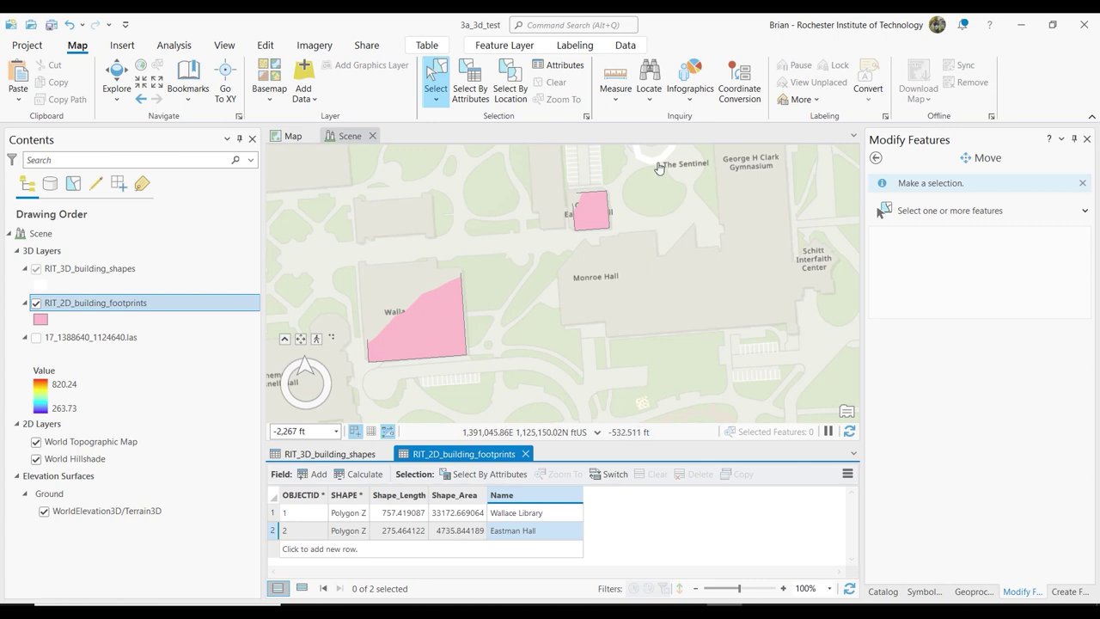
pyautogui.moveTo(645, 155); pyautogui.dragTo(329, 372)
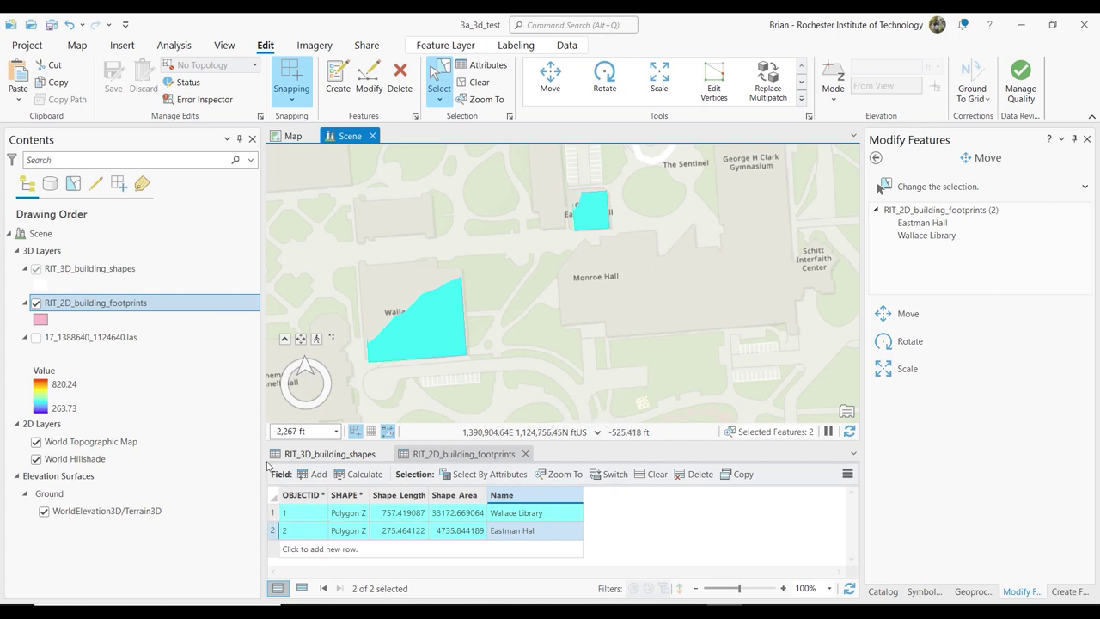
# Copy the two selected footprints and use Paste Special to paste them into the RIT_3D_building_shapes template, keeping source attribute values
pyautogui.click(57, 83)
pyautogui.click(18, 100)
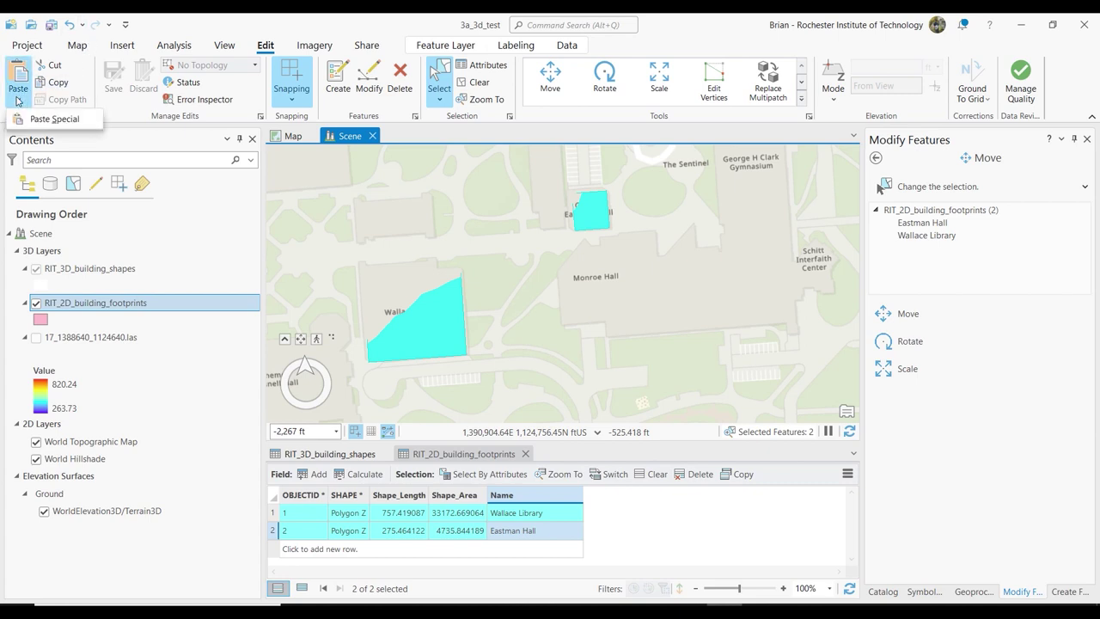
pyautogui.click(331, 456)
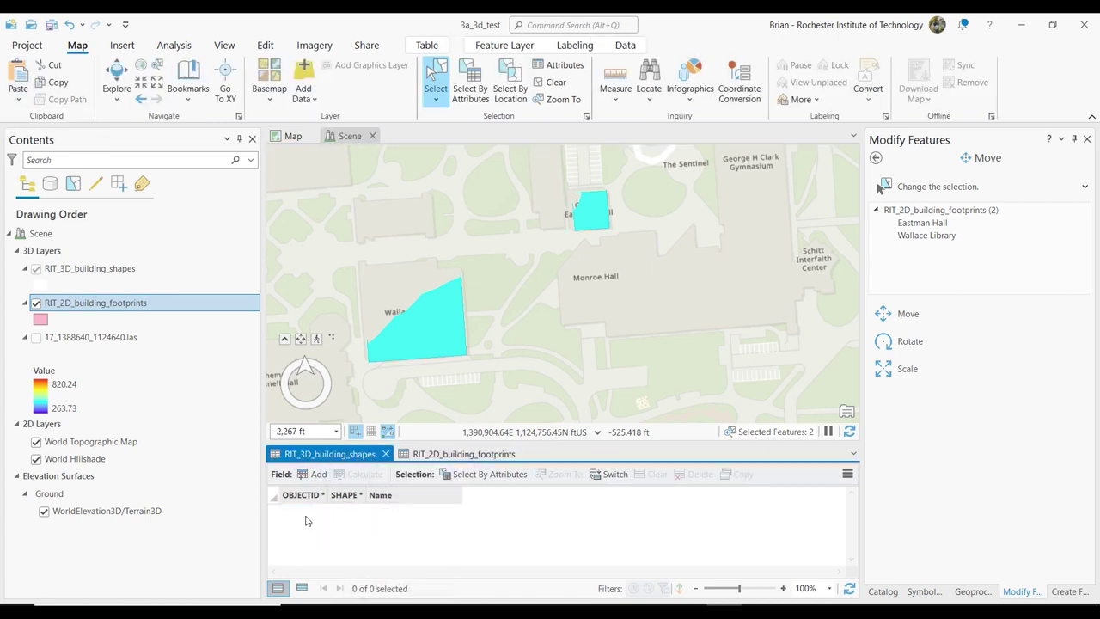
pyautogui.click(18, 101)
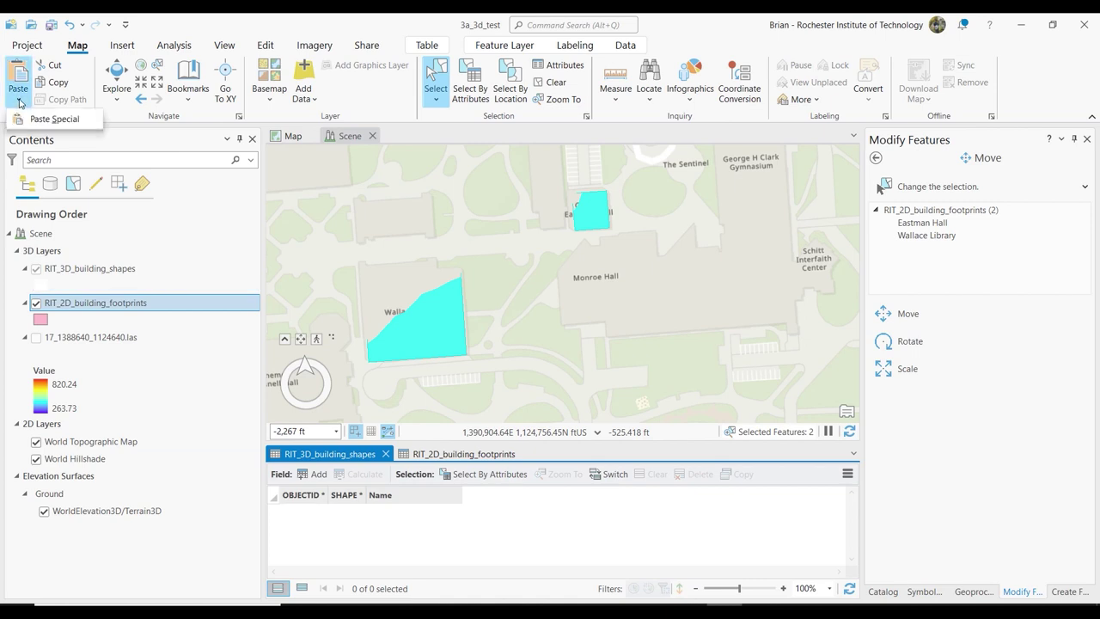
pyautogui.click(78, 122)
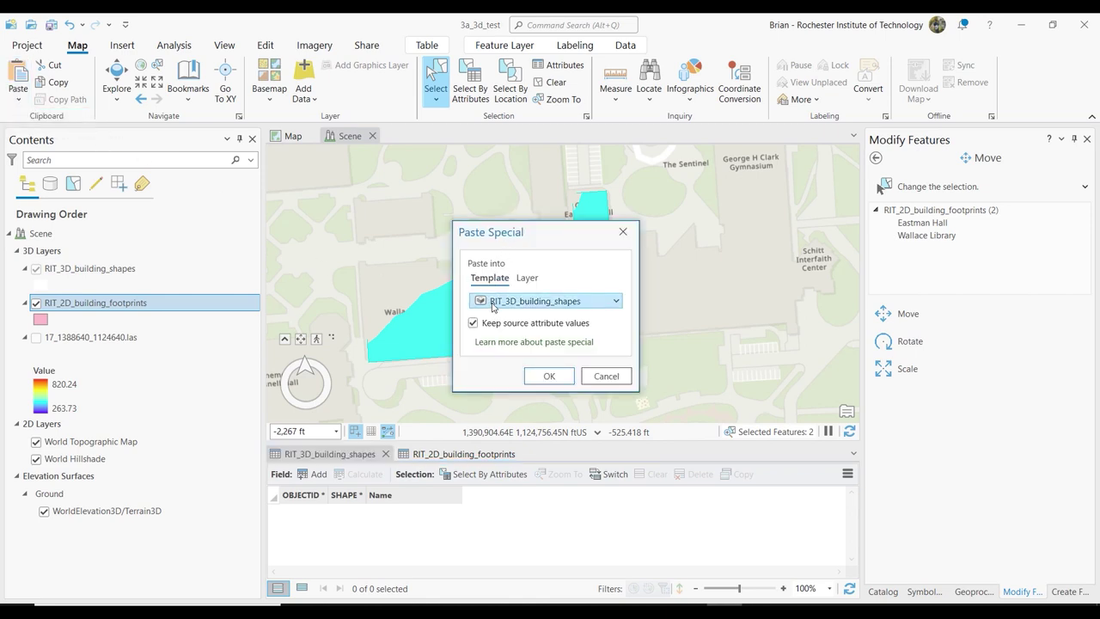
pyautogui.click(551, 377)
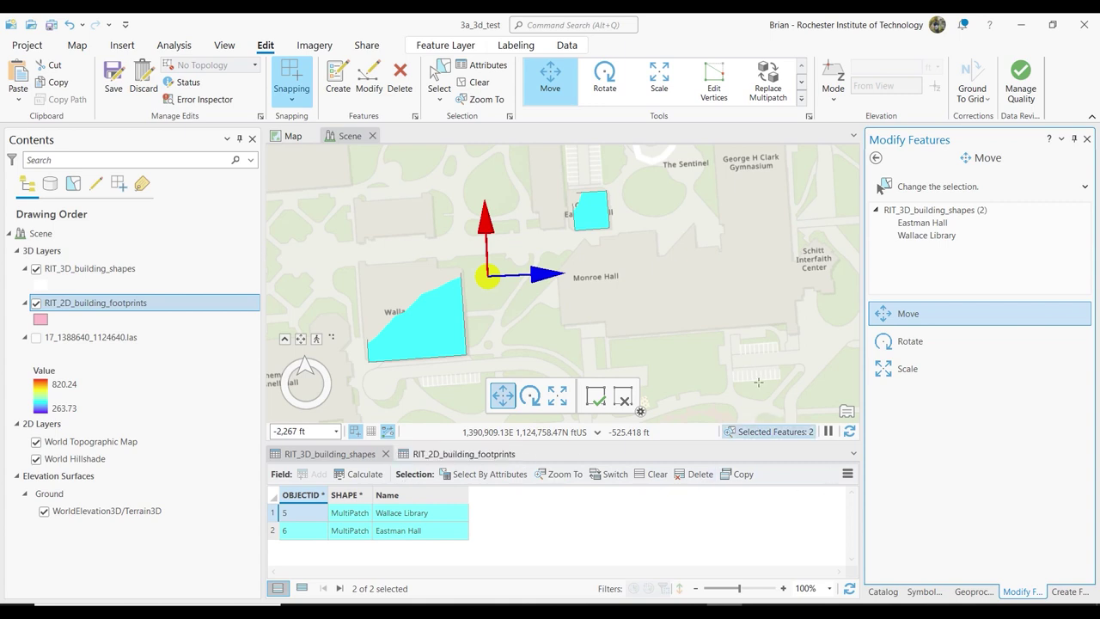
# Close both attribute tables and hide the RIT_2D_building_footprints layer so only the pasted multipatch shapes remain over the basemap
pyautogui.click(386, 454)
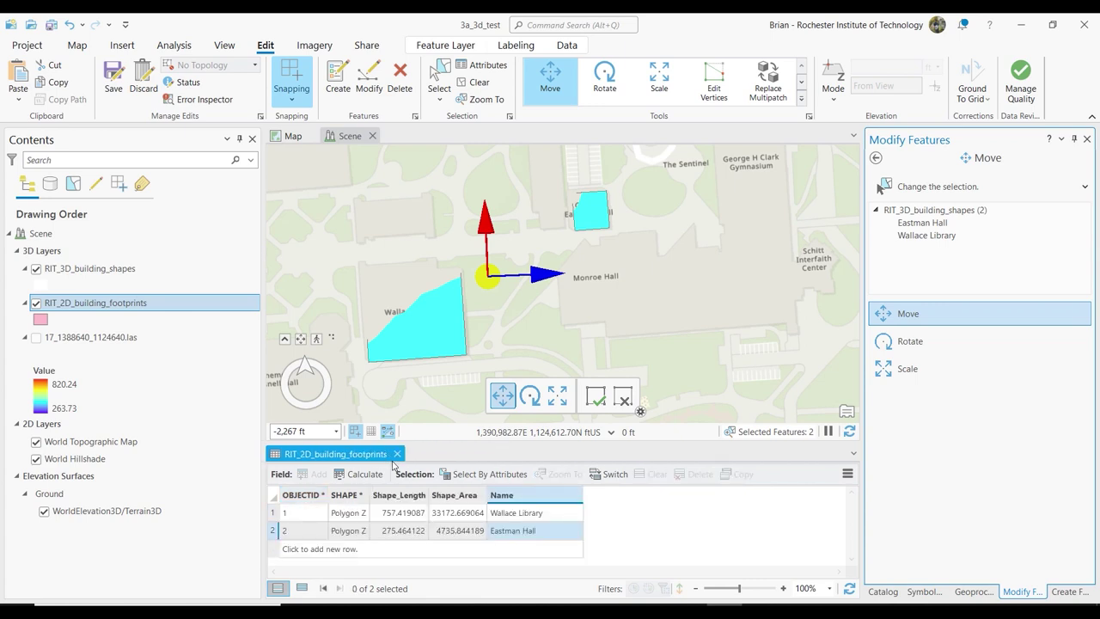
pyautogui.click(398, 454)
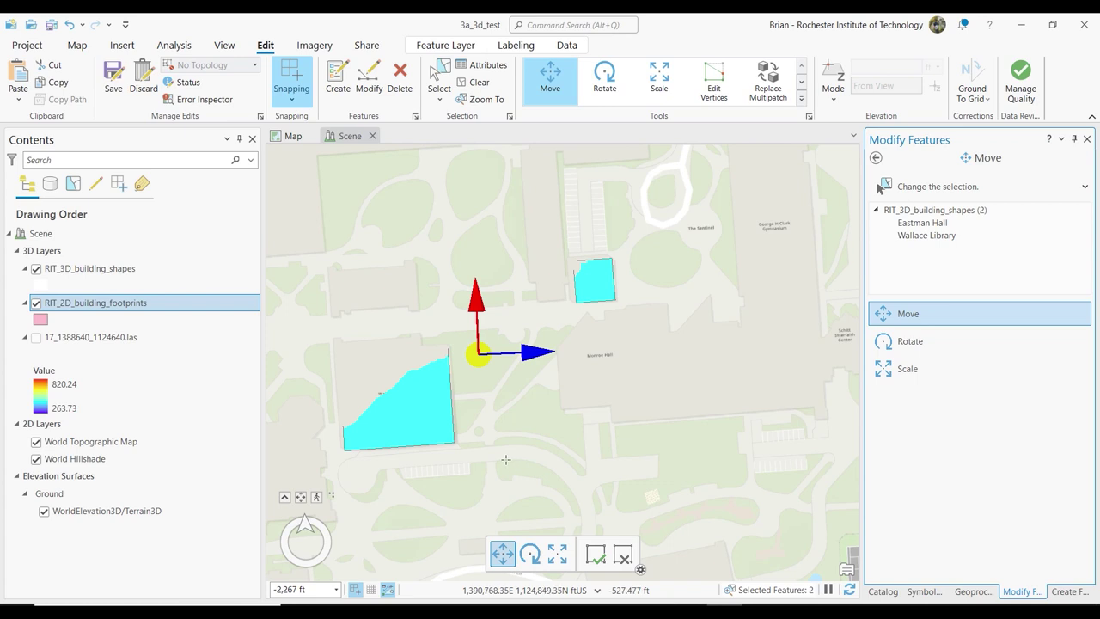
pyautogui.moveTo(505, 460); pyautogui.dragTo(477, 303, button='middle')
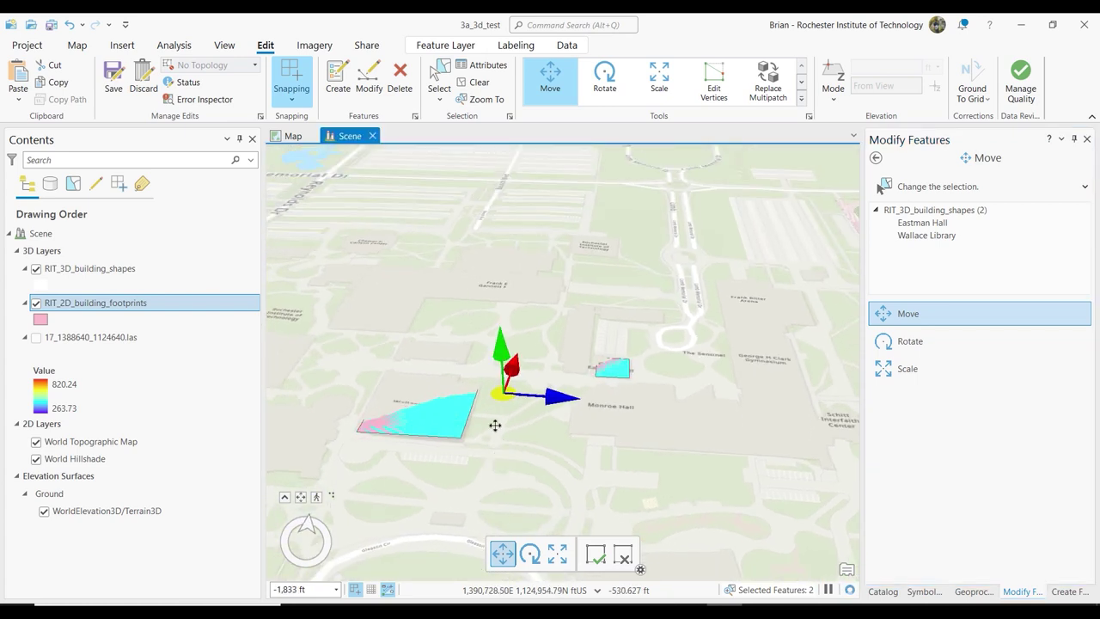
pyautogui.scroll(2, 495, 434)
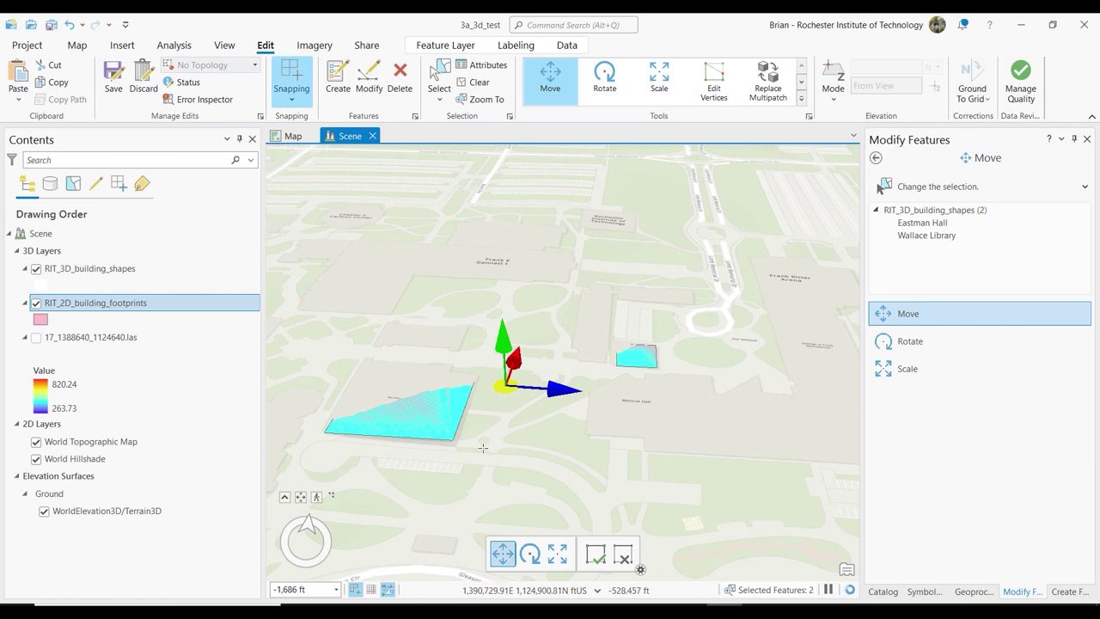
pyautogui.click(36, 303)
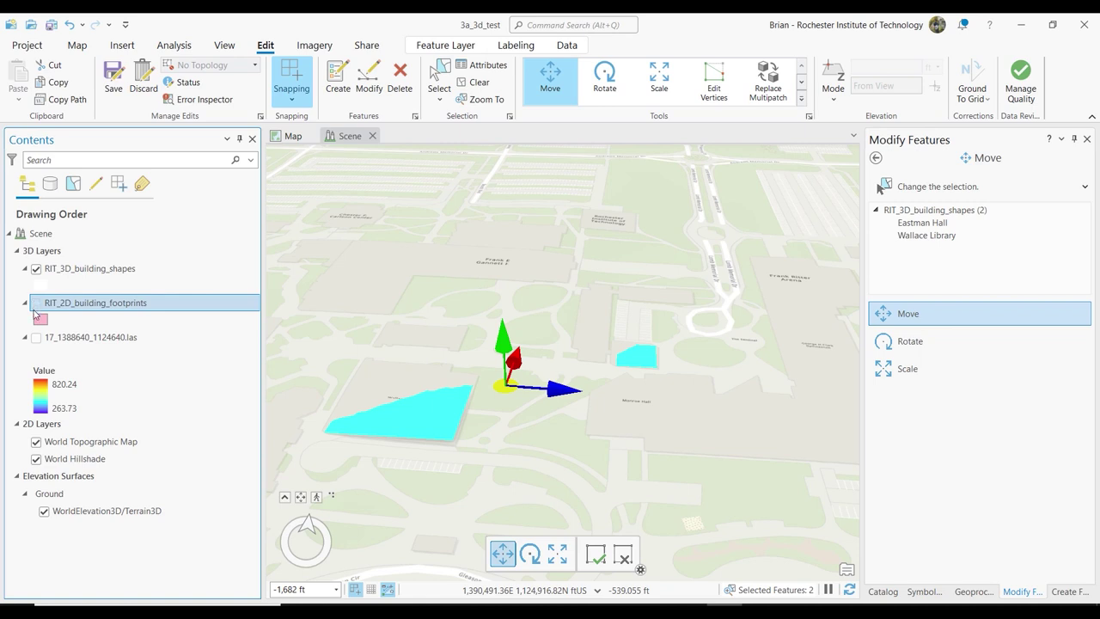
# Display the 17_1388640_1124640.las point cloud to compare it with the flat building shapes, and hide it again
pyautogui.click(35, 337)
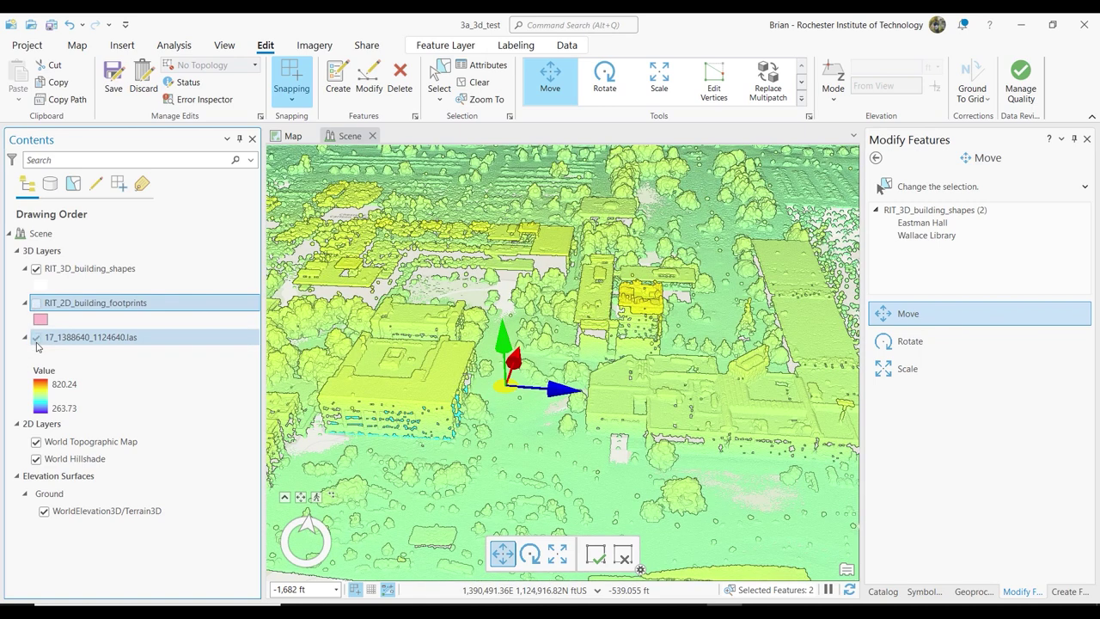
pyautogui.scroll(4, 378, 421)
pyautogui.scroll(-2, 567, 360)
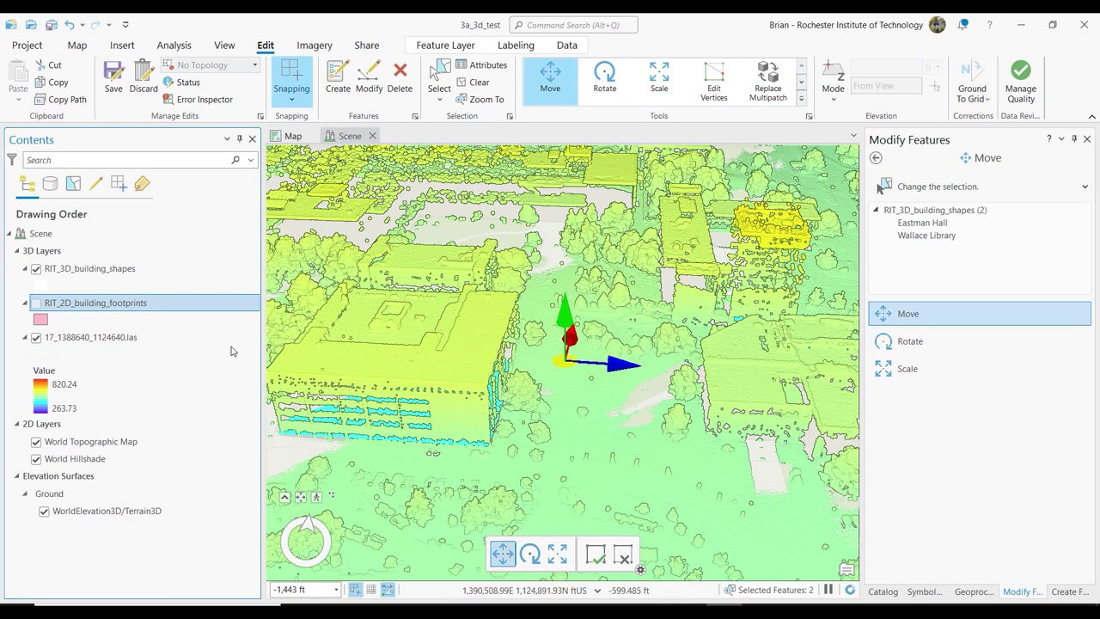
pyautogui.click(37, 337)
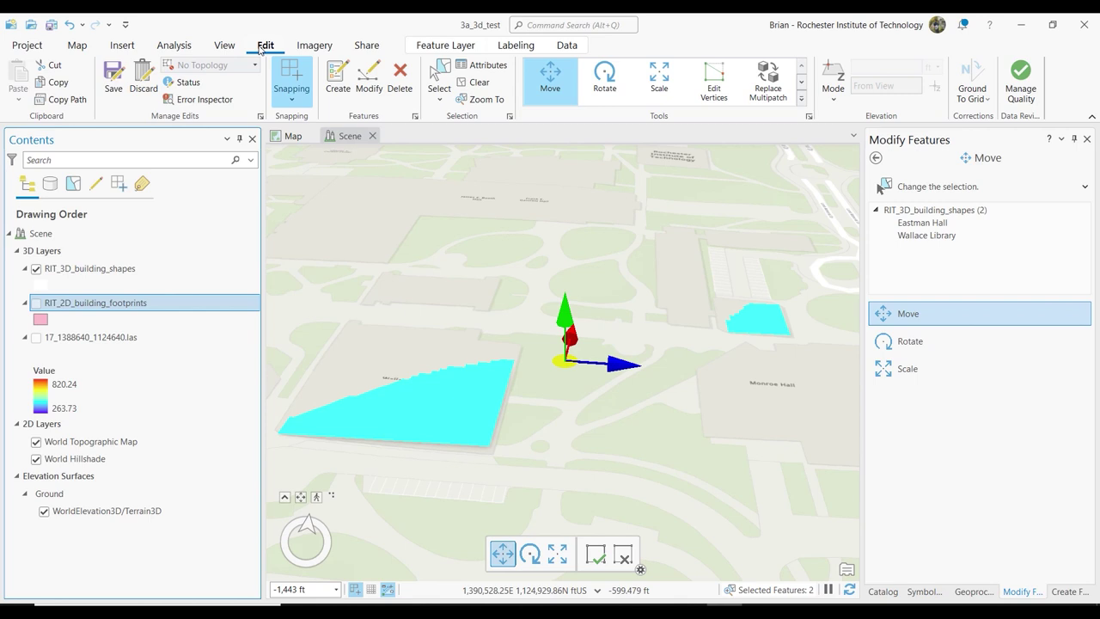
# Select only the Wallace Library multipatch for Edit Vertices and pull its flat face upward into a solid block
pyautogui.click(712, 84)
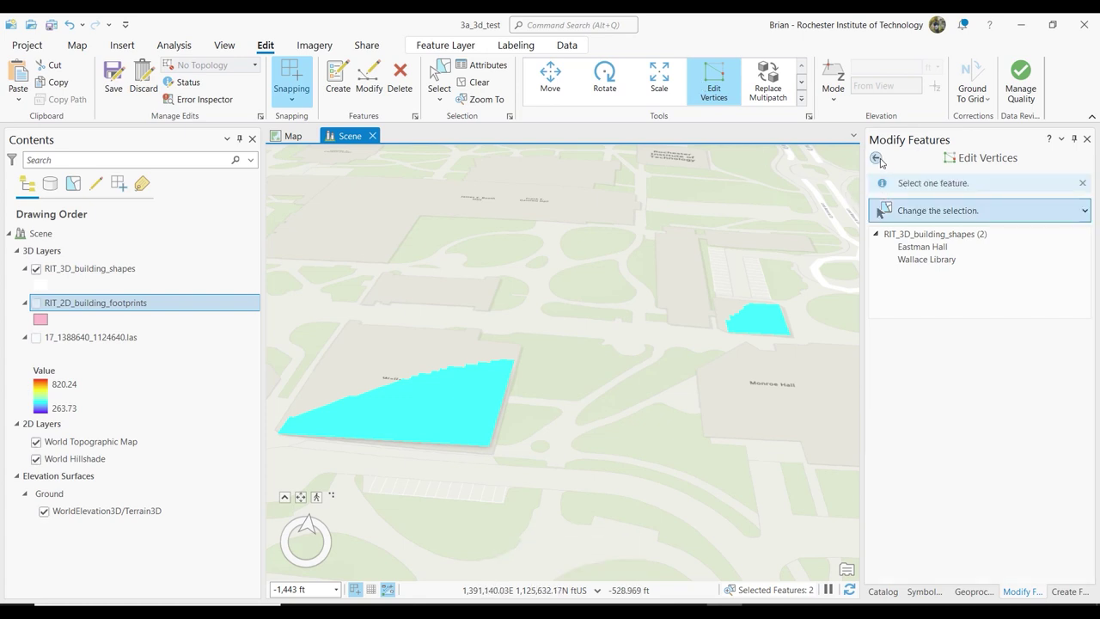
pyautogui.click(943, 262)
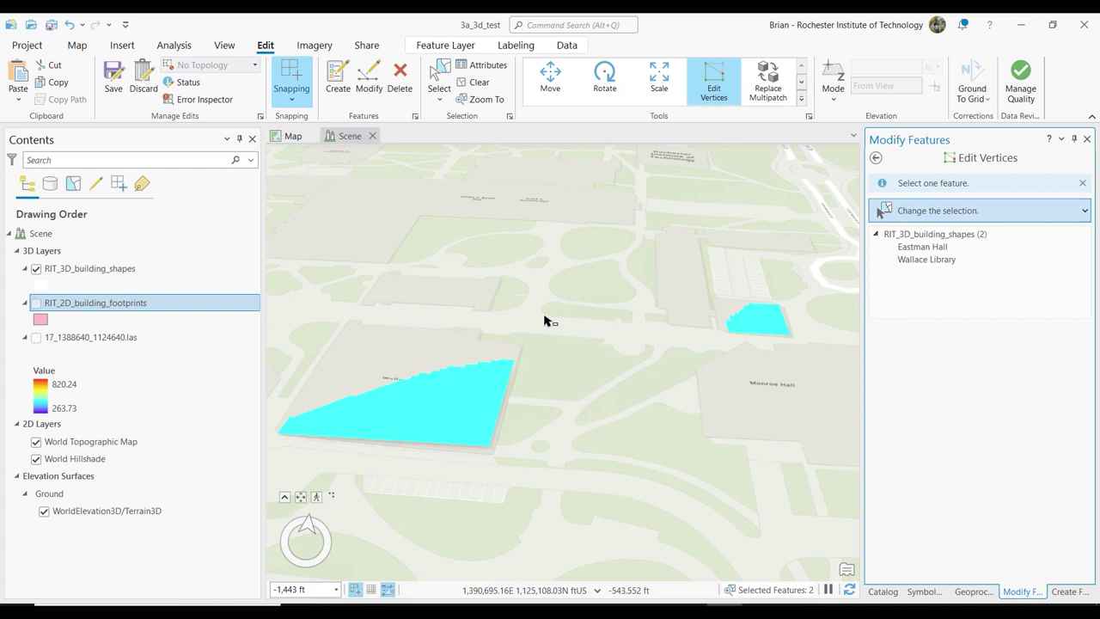
pyautogui.click(376, 384)
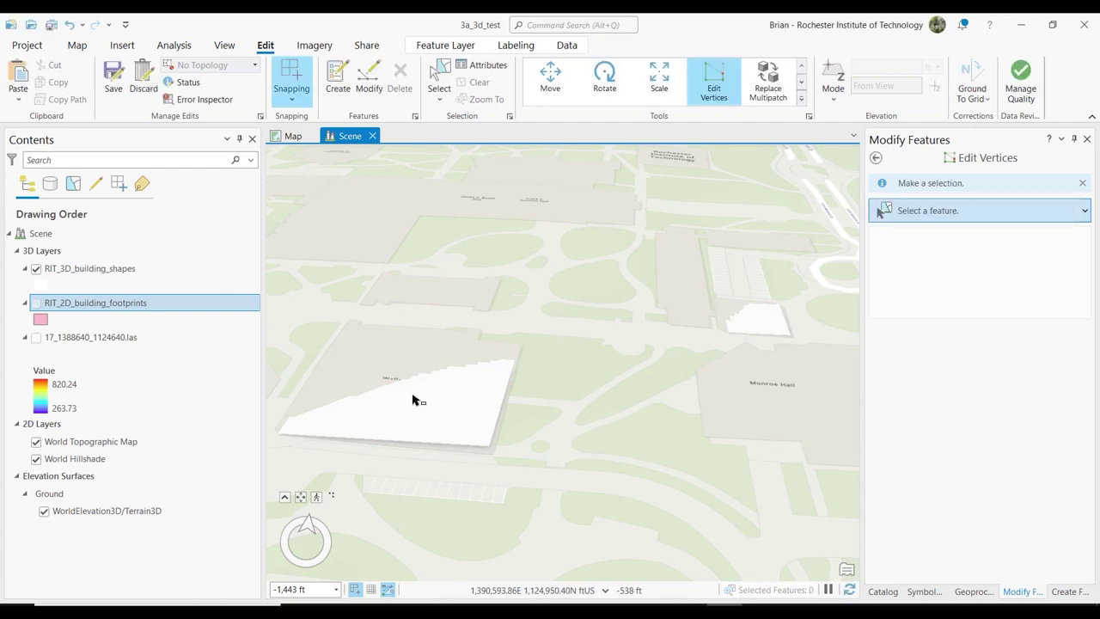
pyautogui.click(413, 397)
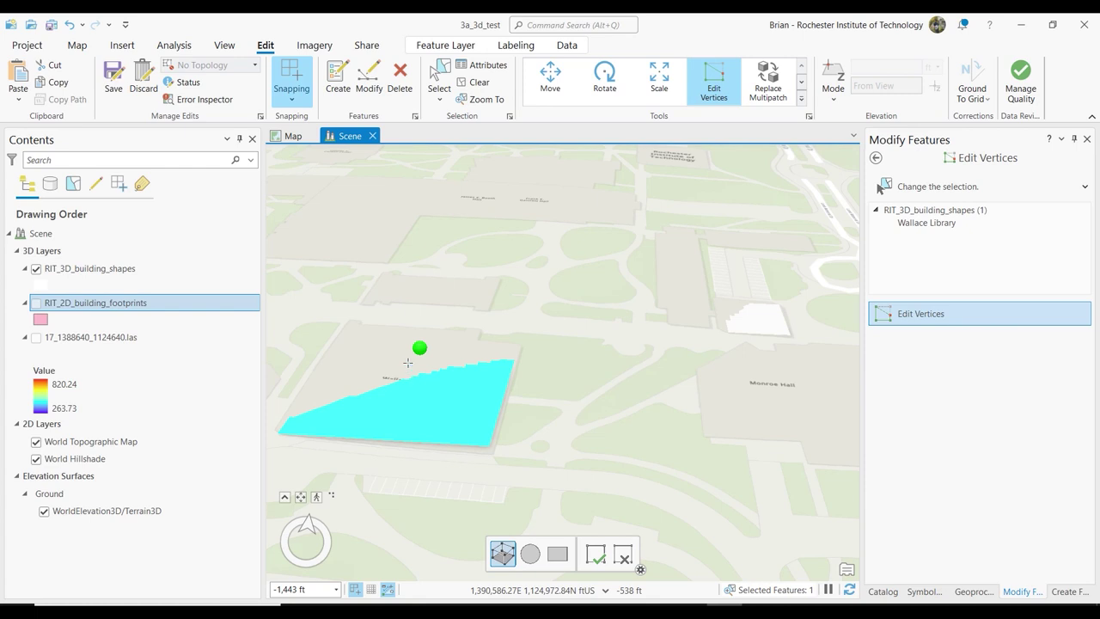
pyautogui.moveTo(420, 349); pyautogui.dragTo(403, 298)
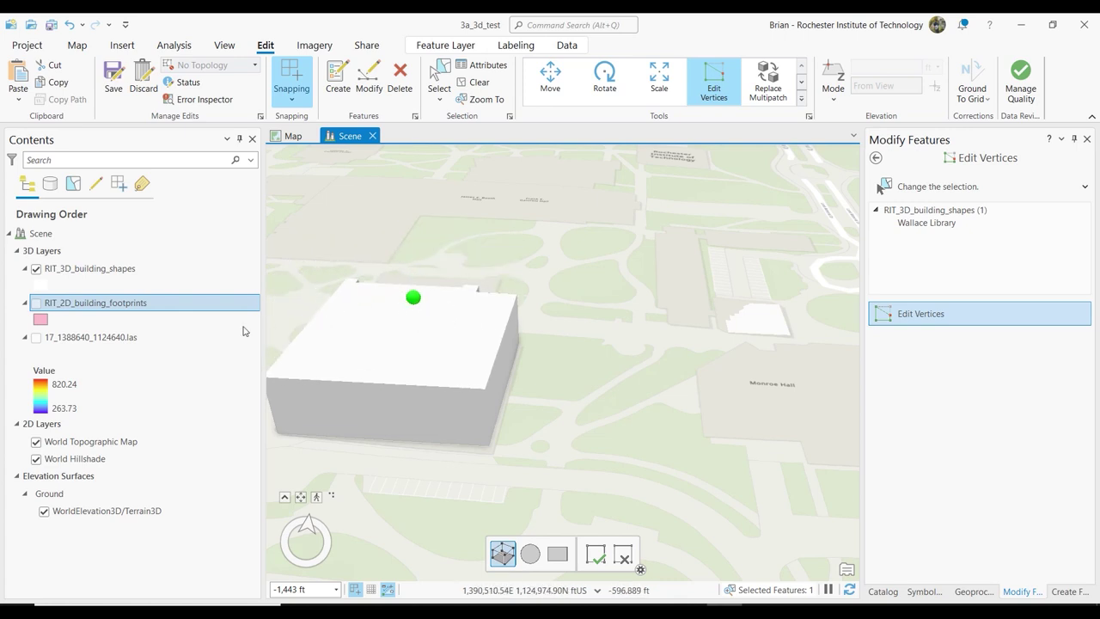
# Show the 17_1388640_1124640.las point cloud and adjust the Wallace Library block's top face to match the lidar roof height
pyautogui.click(36, 337)
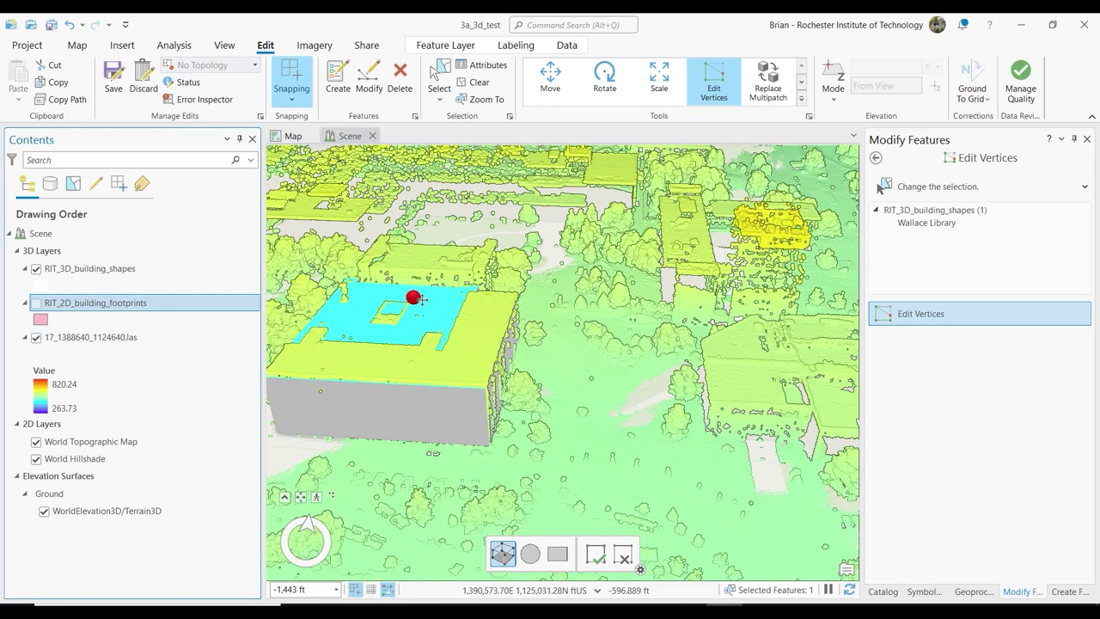
pyautogui.moveTo(413, 297)
pyautogui.mouseDown()
pyautogui.moveTo(418, 283)
pyautogui.moveTo(400, 312)
pyautogui.moveTo(403, 294)
pyautogui.mouseUp()
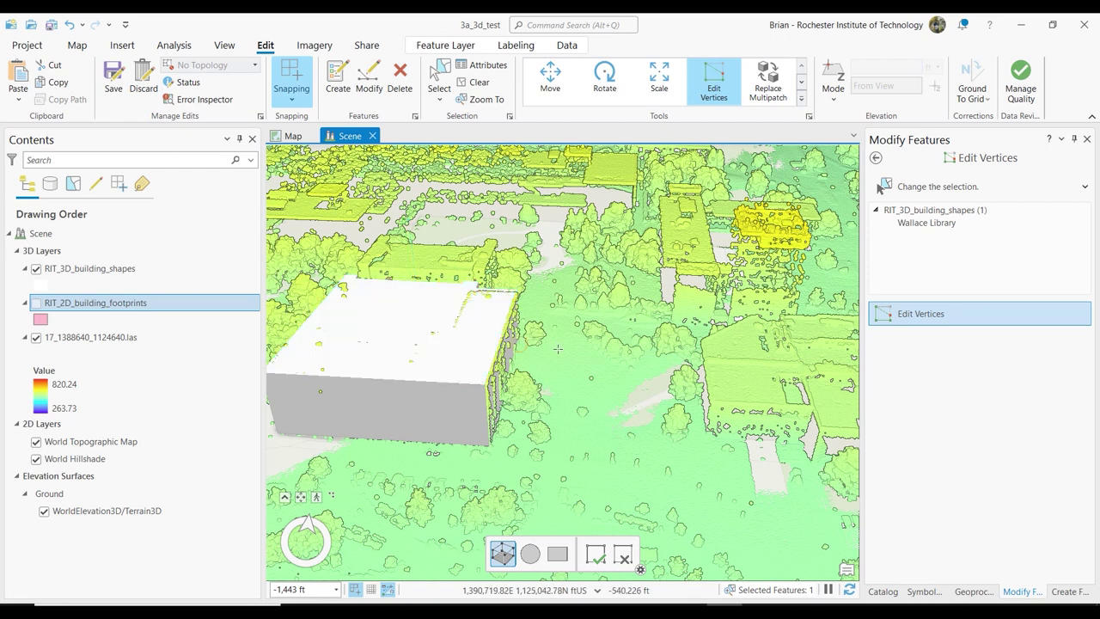
pyautogui.moveTo(558, 348); pyautogui.dragTo(459, 342, button='middle')
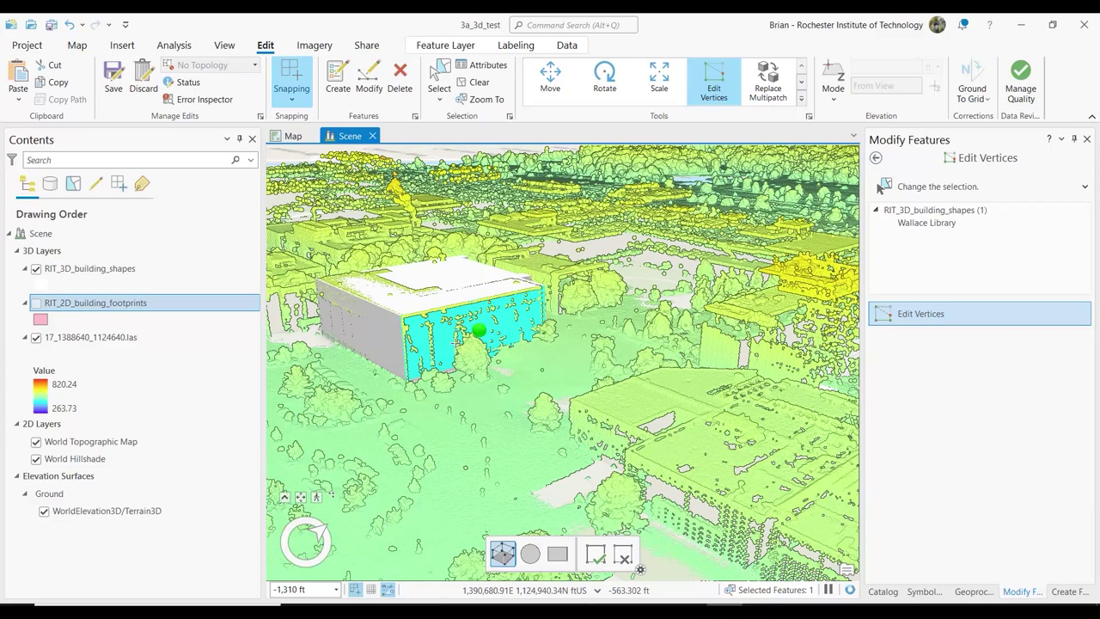
pyautogui.scroll(2, 456, 341)
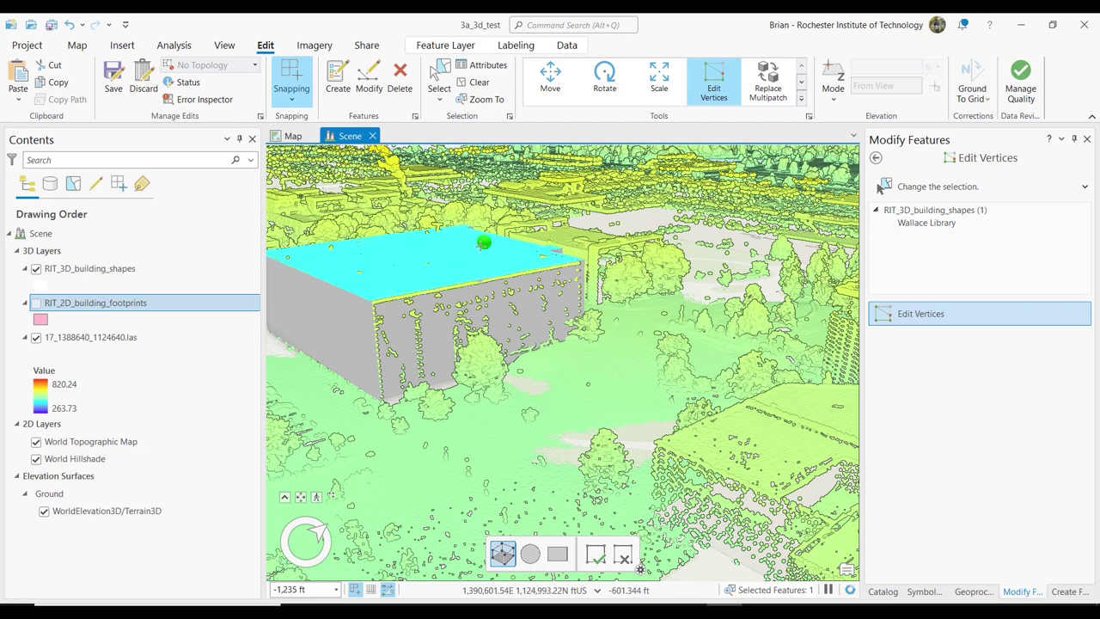
pyautogui.click(485, 241)
pyautogui.moveTo(484, 242)
pyautogui.mouseDown()
pyautogui.moveTo(484, 204)
pyautogui.moveTo(483, 247)
pyautogui.mouseUp()
pyautogui.moveTo(503, 316)
pyautogui.mouseDown()
pyautogui.moveTo(516, 361)
pyautogui.moveTo(640, 470)
pyautogui.moveTo(497, 351)
pyautogui.moveTo(494, 370)
pyautogui.moveTo(471, 360)
pyautogui.mouseUp()
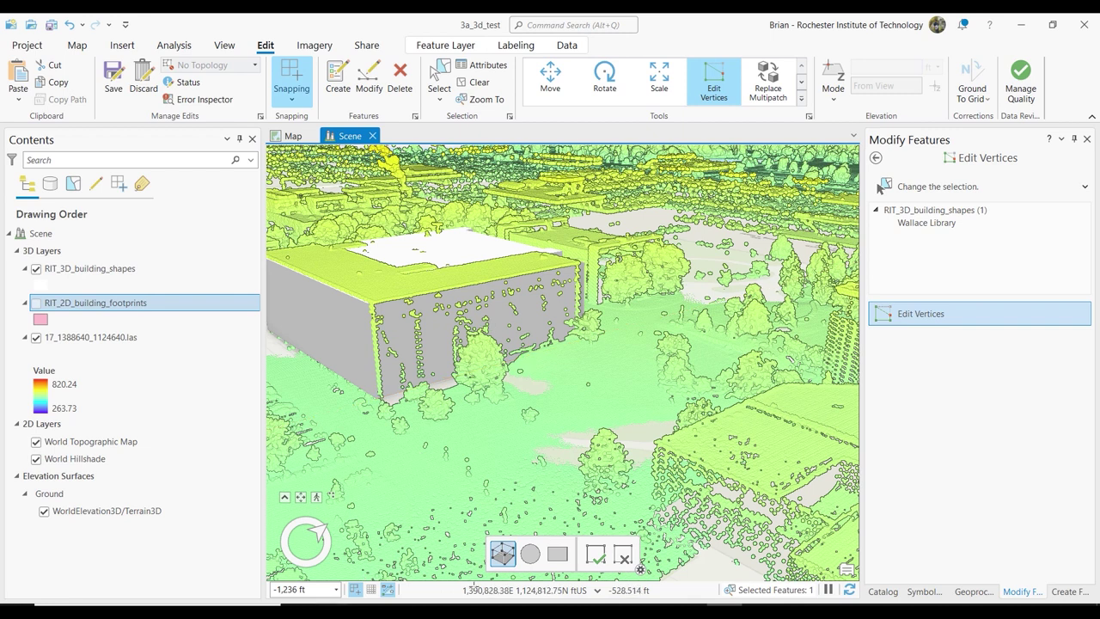
# Switch to PowerPoint to review the Multipatch Layer slide's face-editing illustrations, and return to the ArcGIS Pro scene
pyautogui.hotkey('alt', 'Tab')
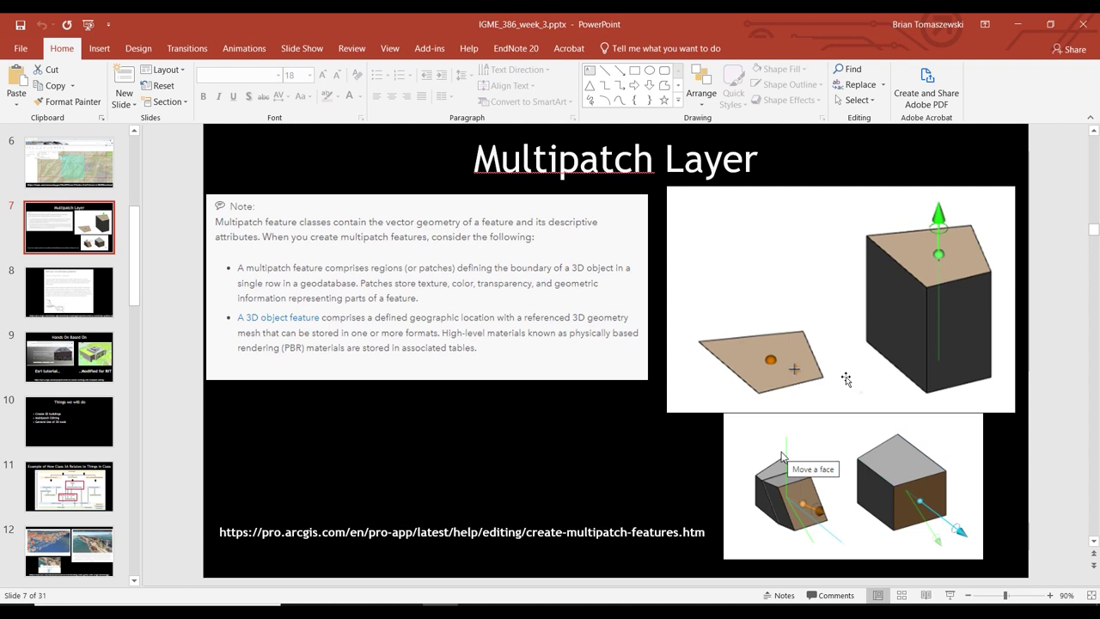
pyautogui.click(1018, 25)
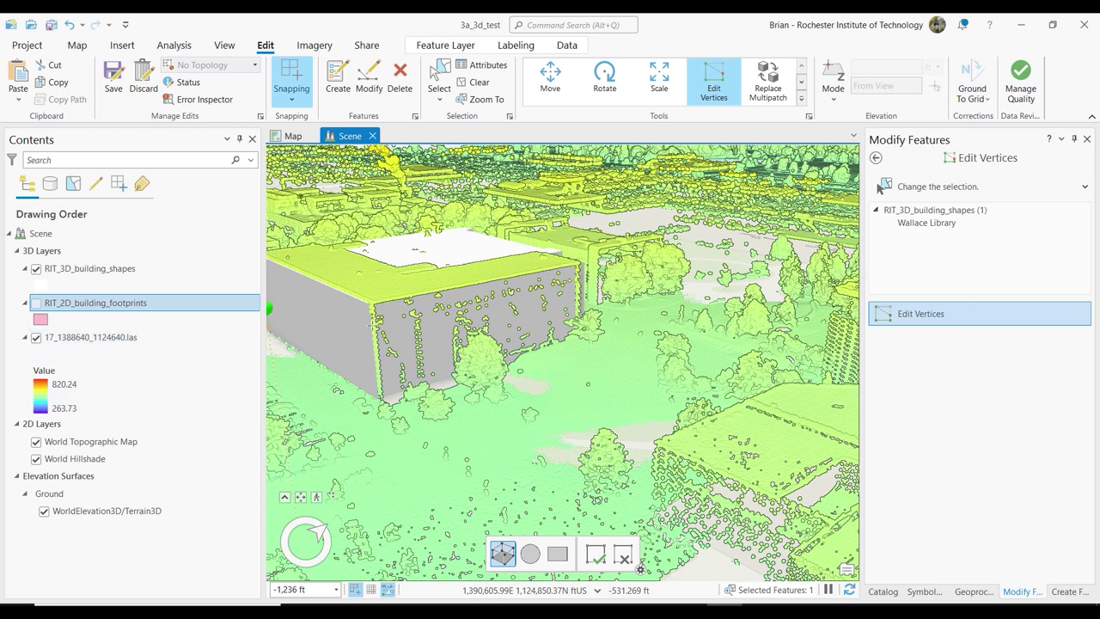
# Hide the 17_1388640_1124640.las point cloud and locate the flat Eastman Hall shape in the scene
pyautogui.click(36, 337)
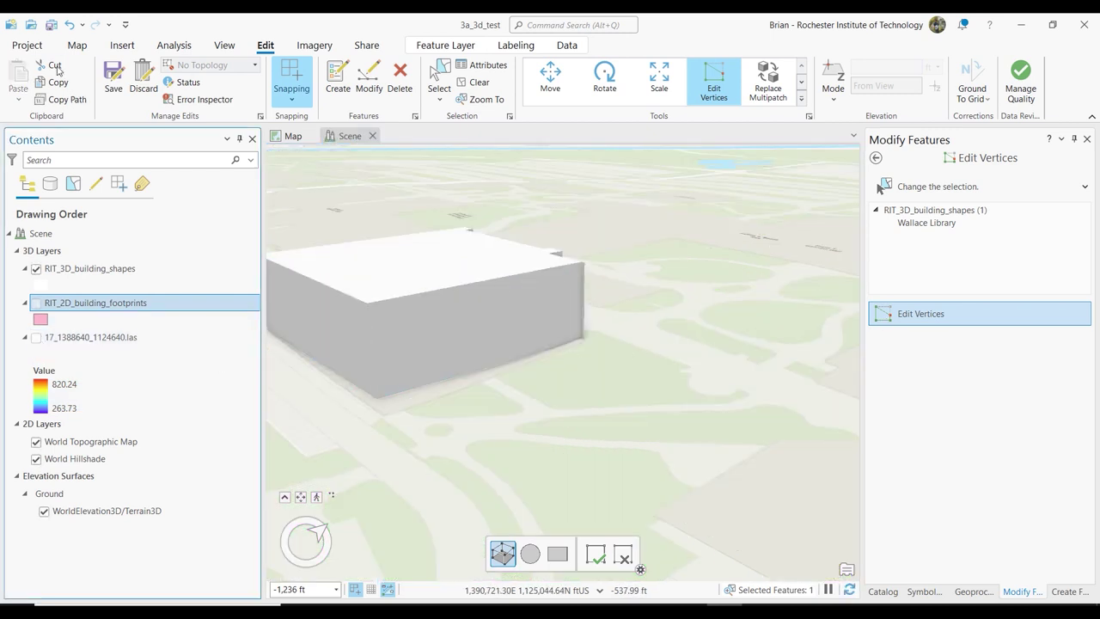
pyautogui.click(77, 45)
pyautogui.click(116, 82)
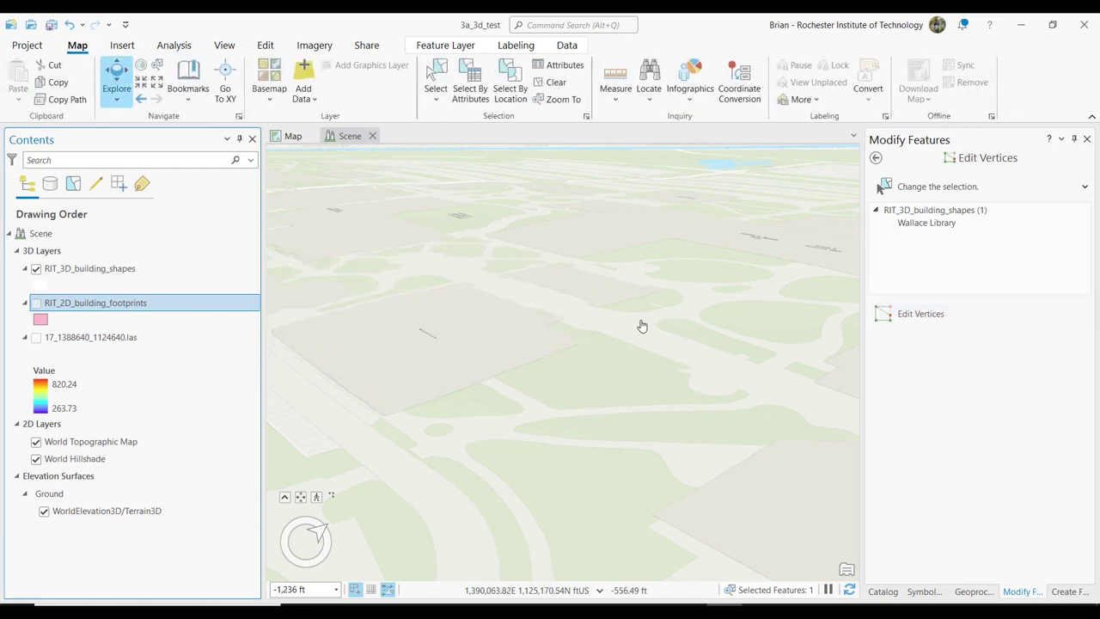
pyautogui.moveTo(750, 328); pyautogui.dragTo(410, 284)
pyautogui.moveTo(720, 290); pyautogui.dragTo(855, 317)
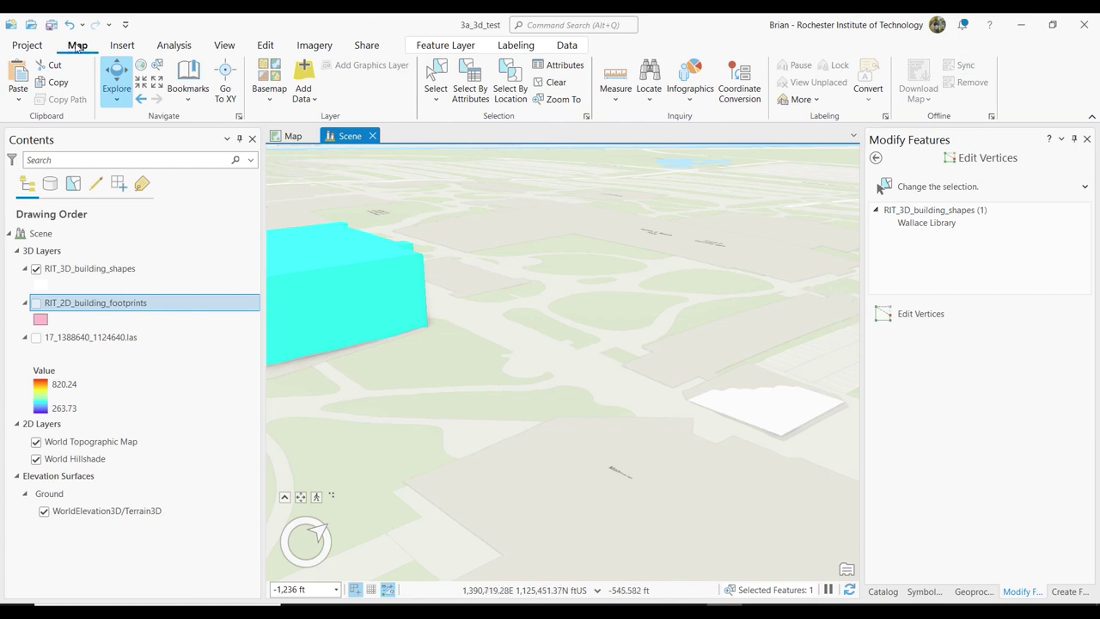
pyautogui.click(117, 90)
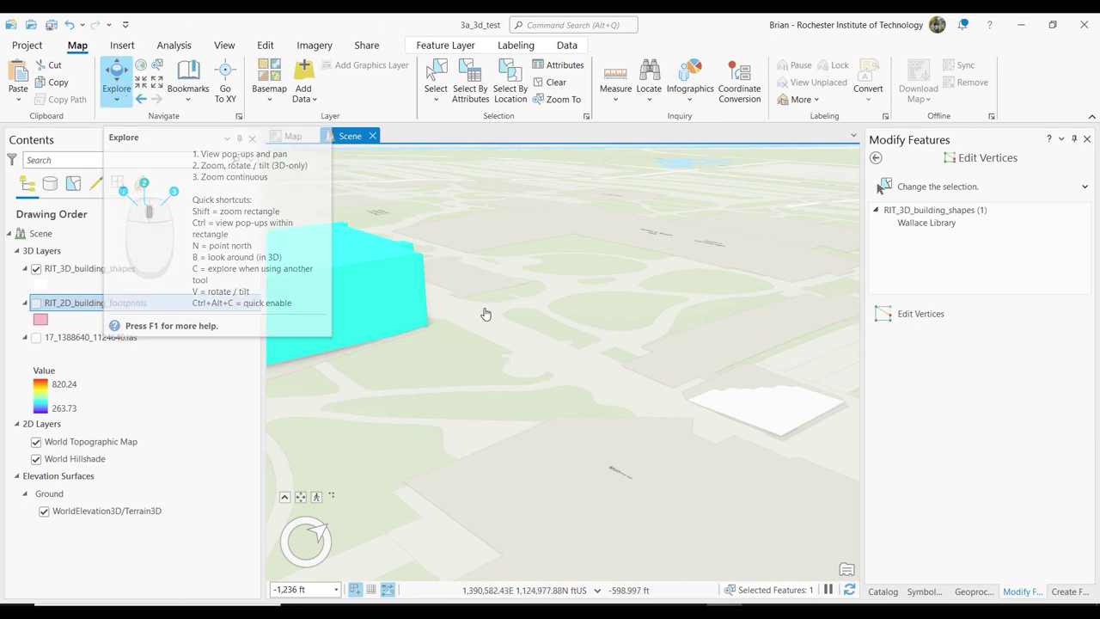
pyautogui.moveTo(756, 364); pyautogui.dragTo(615, 405)
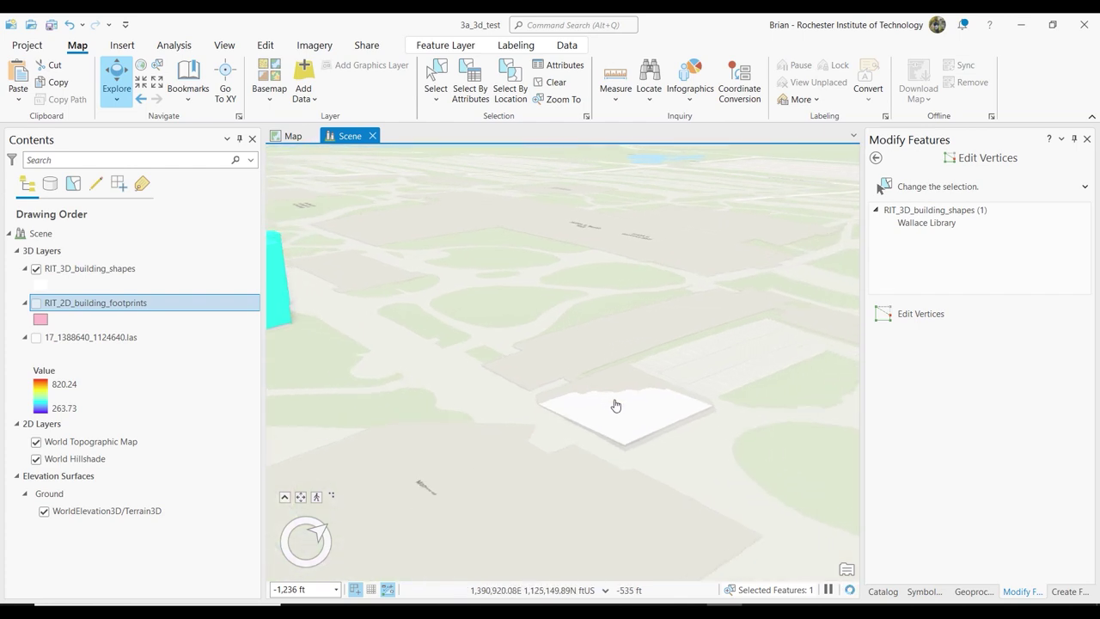
pyautogui.click(265, 46)
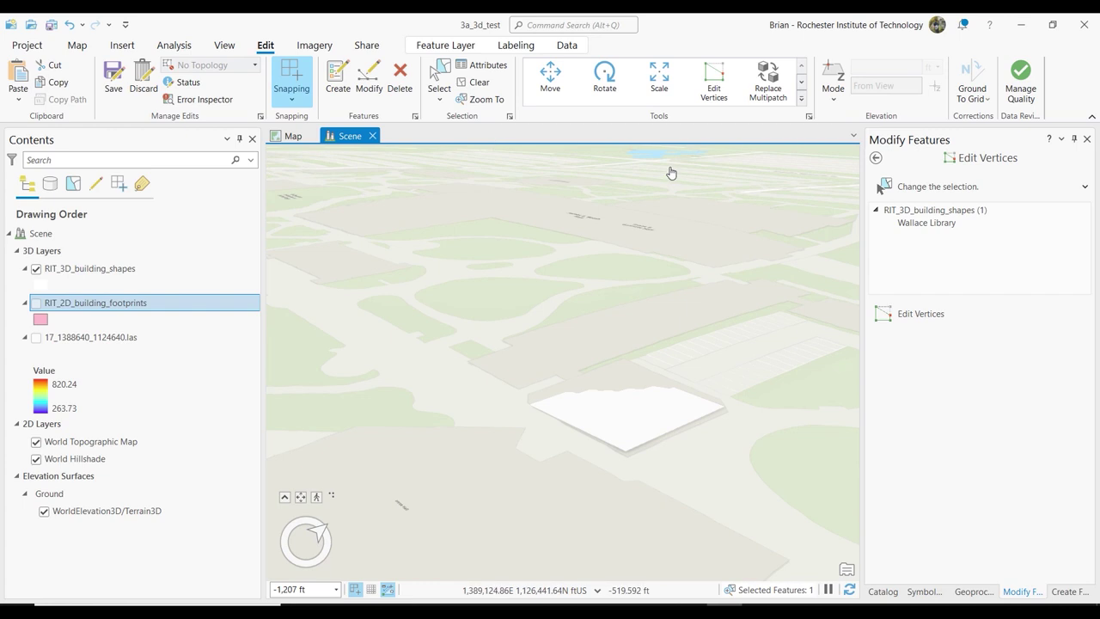
pyautogui.click(712, 95)
pyautogui.click(910, 314)
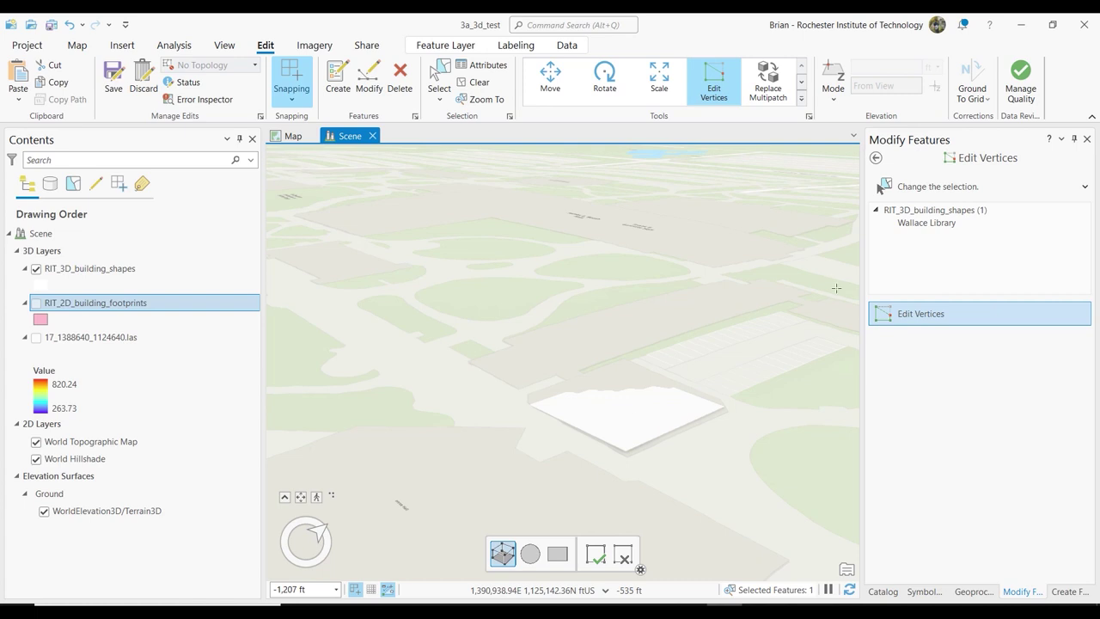
pyautogui.click(881, 162)
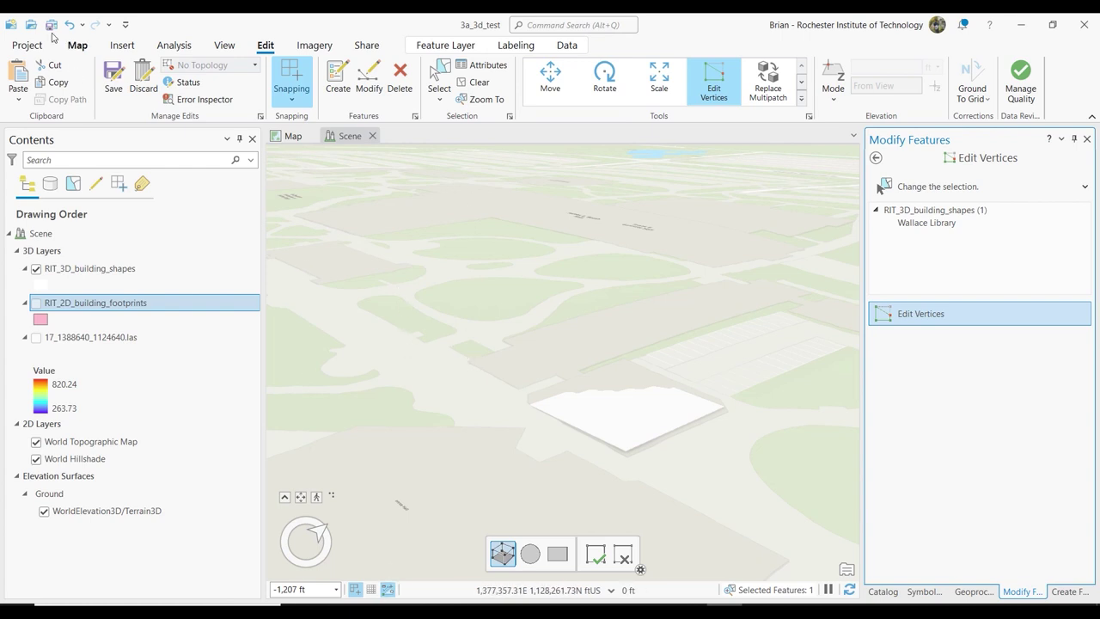
# Return to exploring the scene and clear the Wallace Library selection
pyautogui.click(78, 44)
pyautogui.click(116, 82)
pyautogui.moveTo(412, 246); pyautogui.dragTo(905, 278)
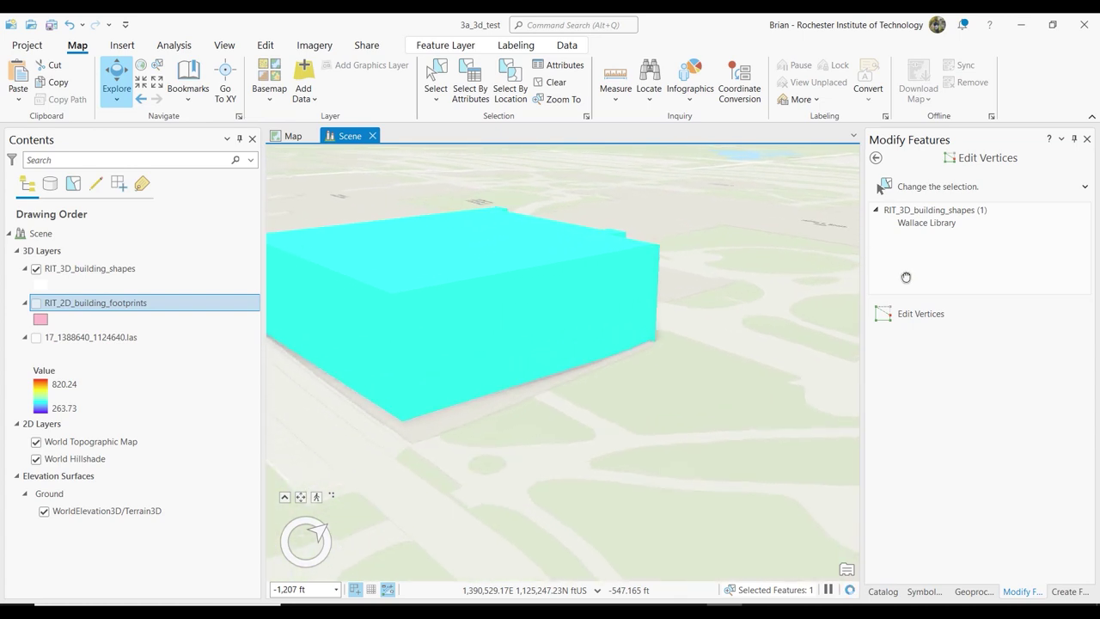
pyautogui.click(555, 84)
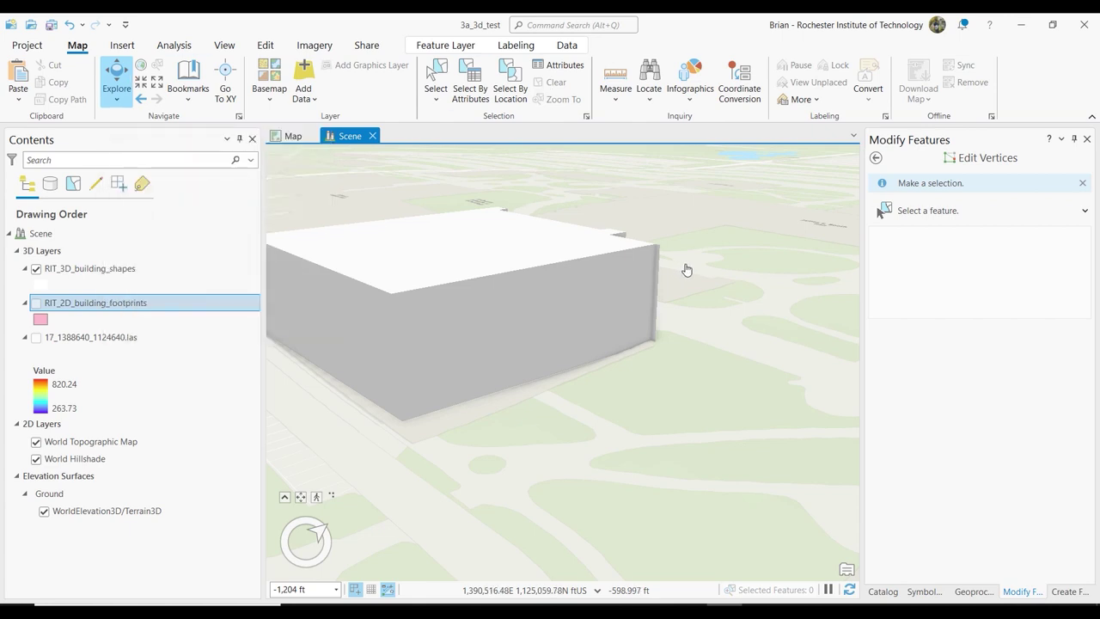
# Select the Eastman Hall multipatch for Edit Vertices and pull its flat face upward into a solid block
pyautogui.moveTo(802, 292); pyautogui.dragTo(437, 292)
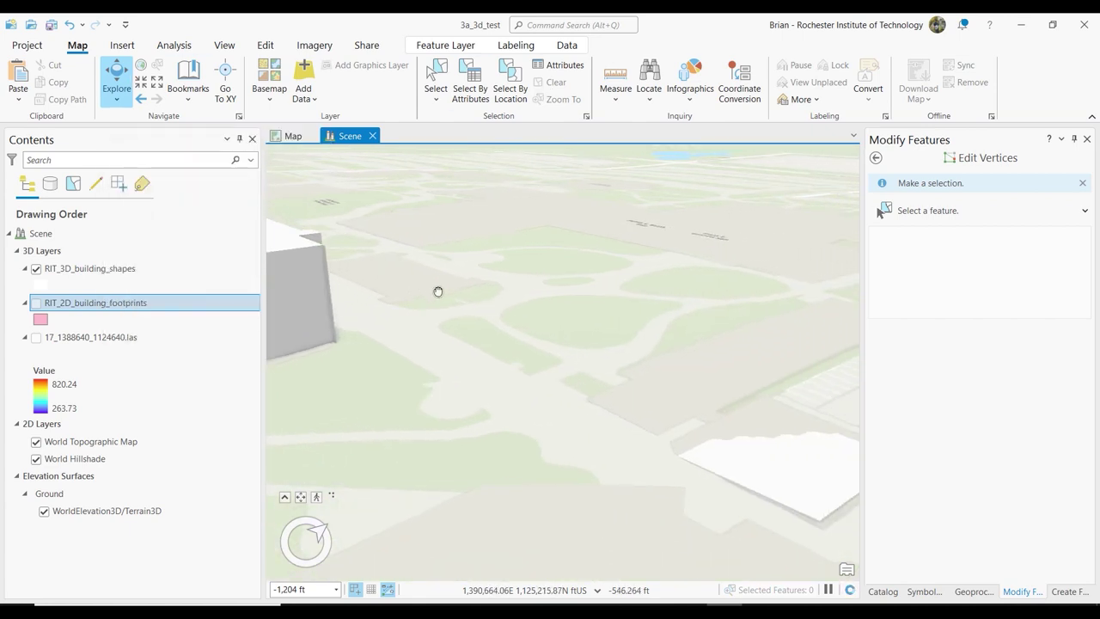
pyautogui.moveTo(559, 292); pyautogui.dragTo(481, 294)
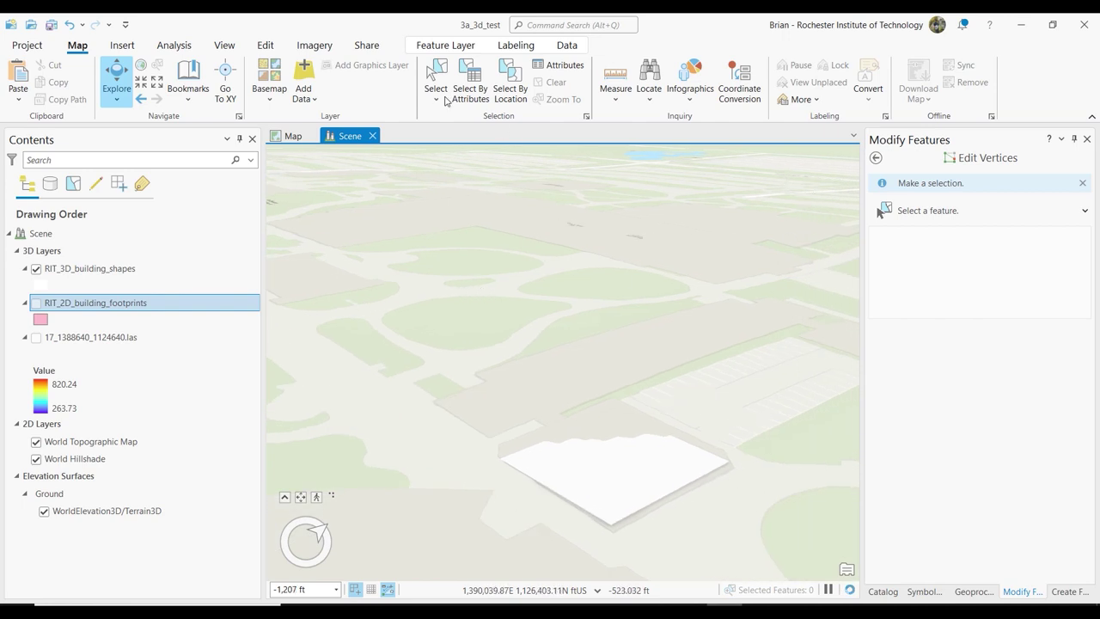
pyautogui.click(264, 45)
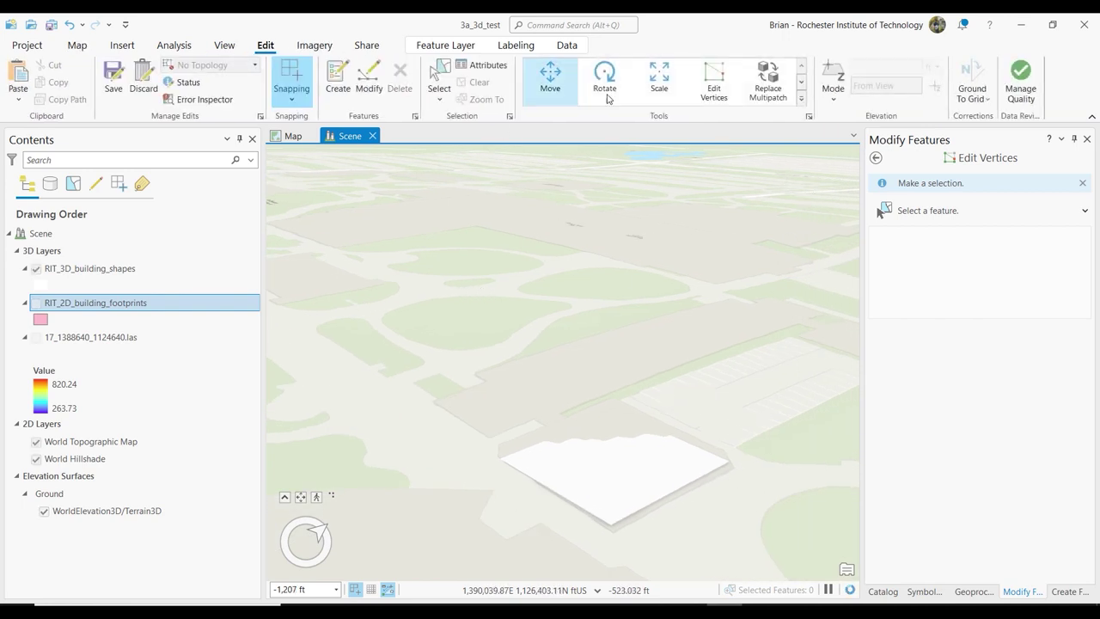
pyautogui.click(943, 214)
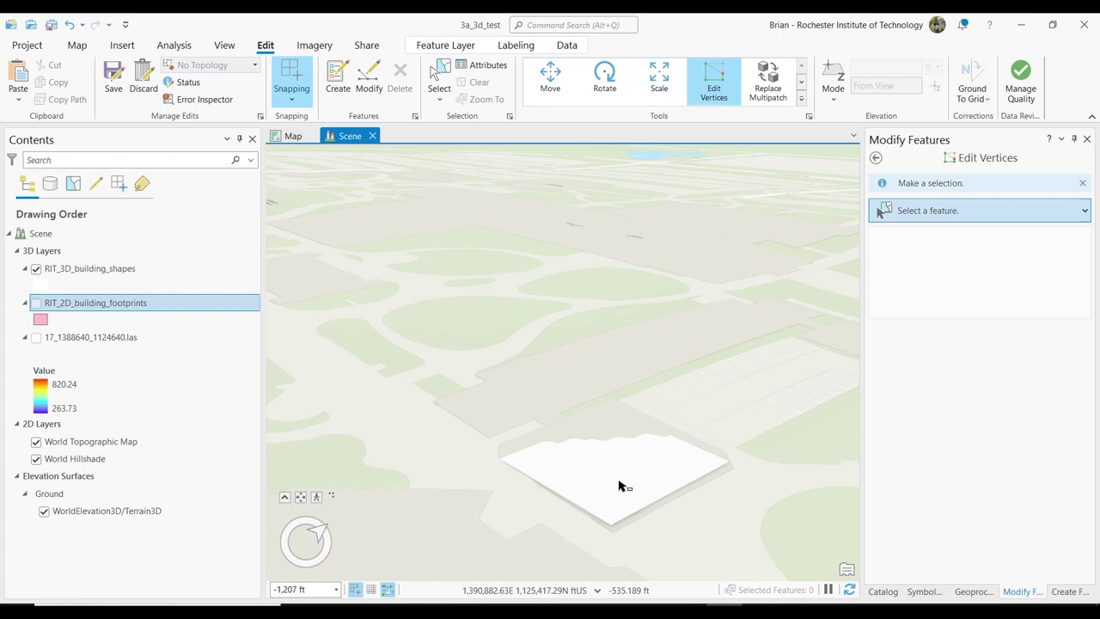
pyautogui.click(621, 486)
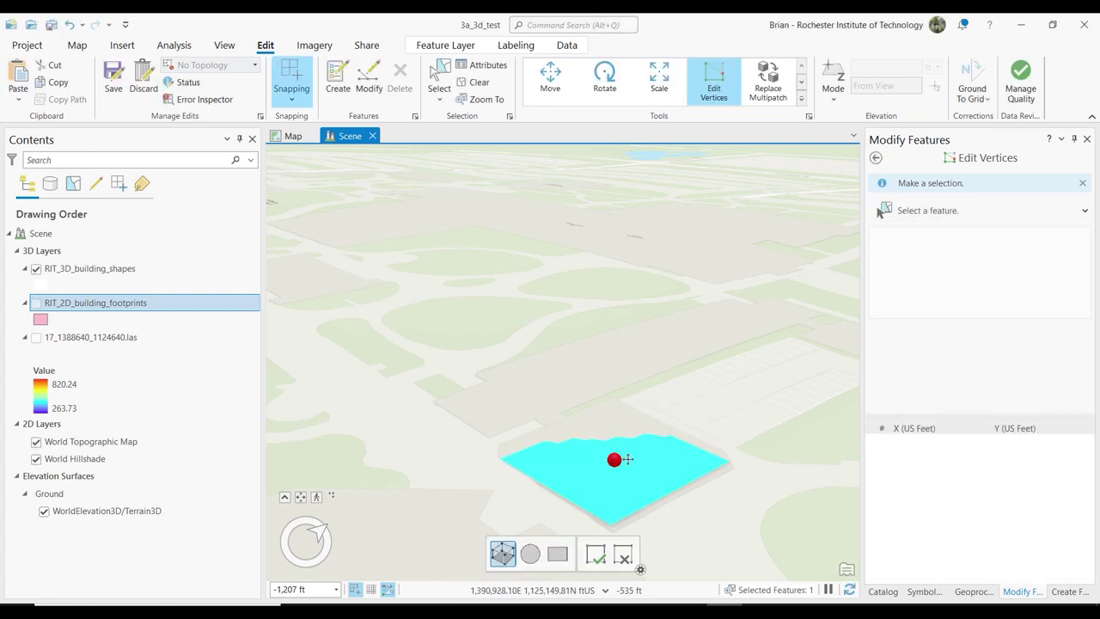
pyautogui.click(615, 459)
pyautogui.moveTo(607, 439); pyautogui.dragTo(616, 302)
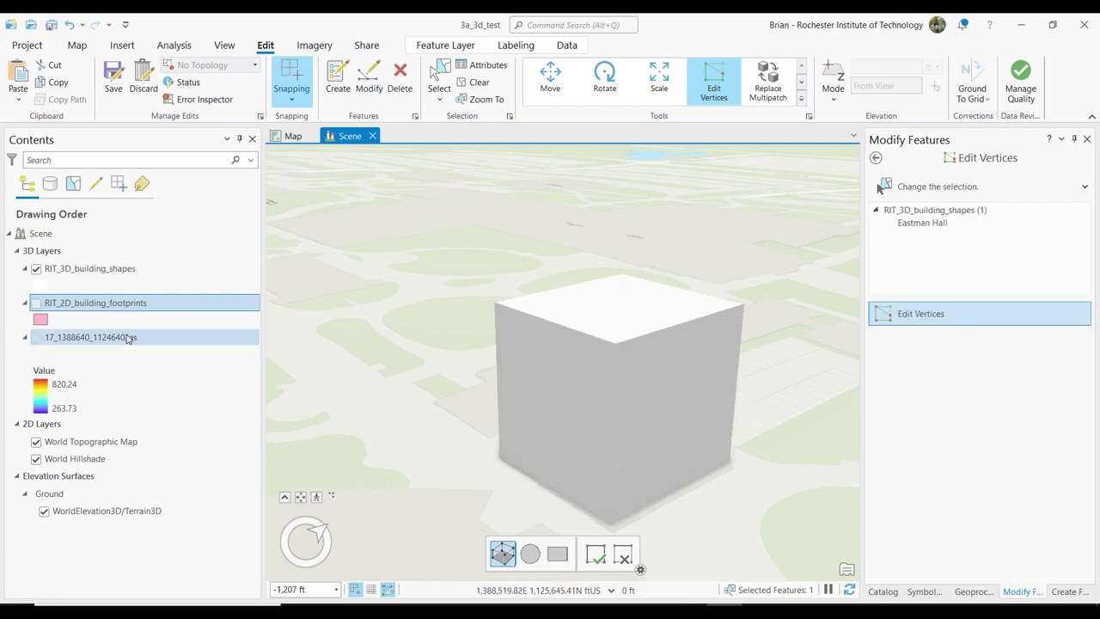
# Show the 17_1388640_1124640.las point cloud and raise the Eastman Hall block's top face to the lidar roof height
pyautogui.click(36, 337)
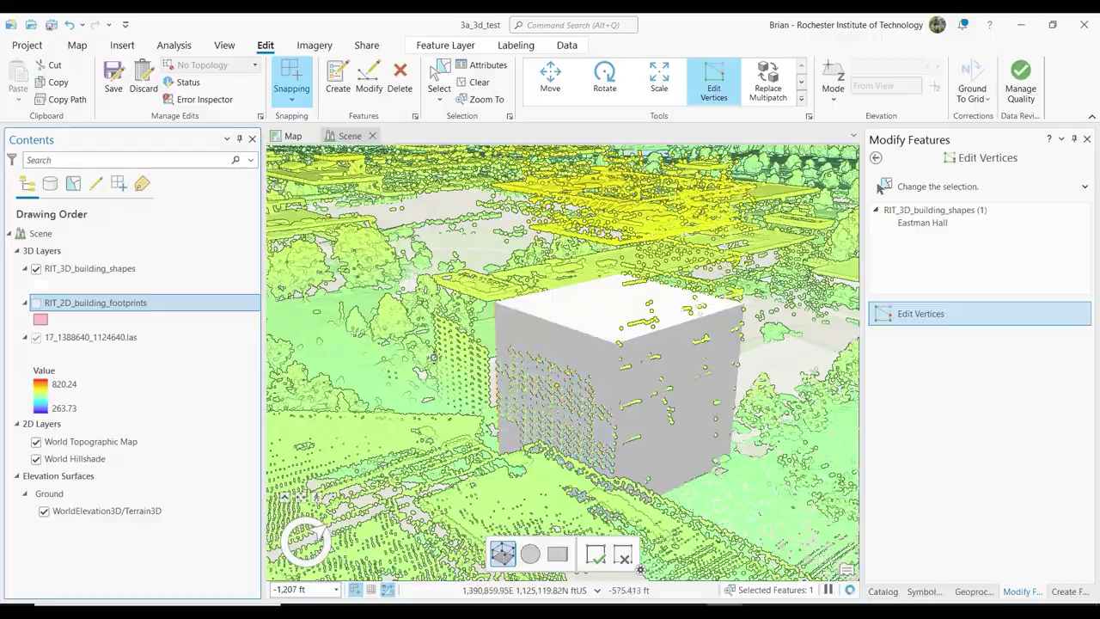
pyautogui.press('w')
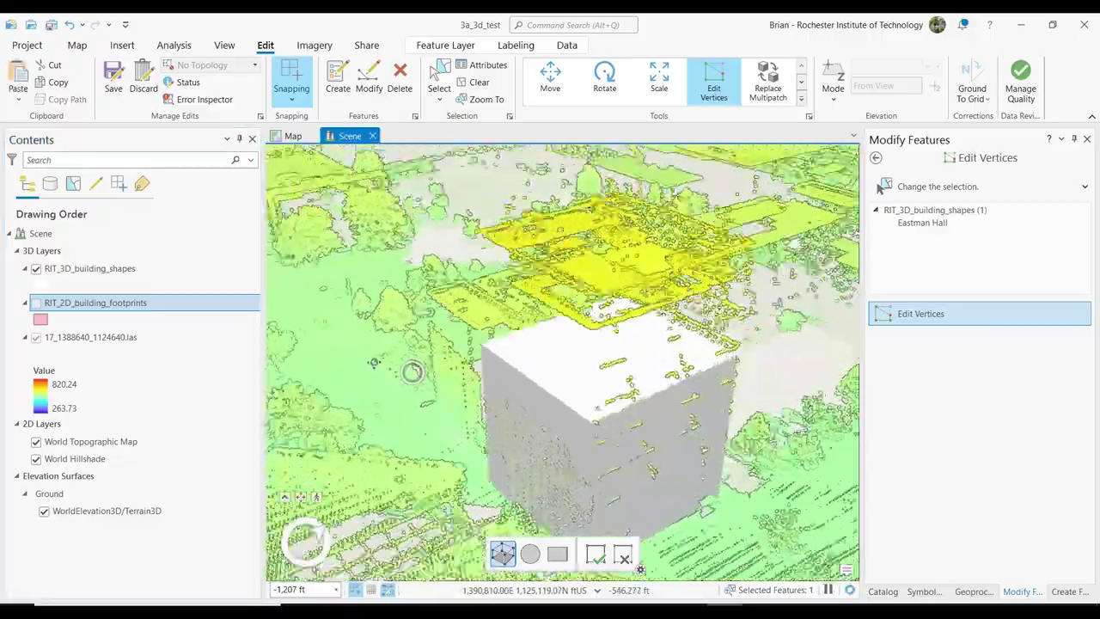
pyautogui.press('s')
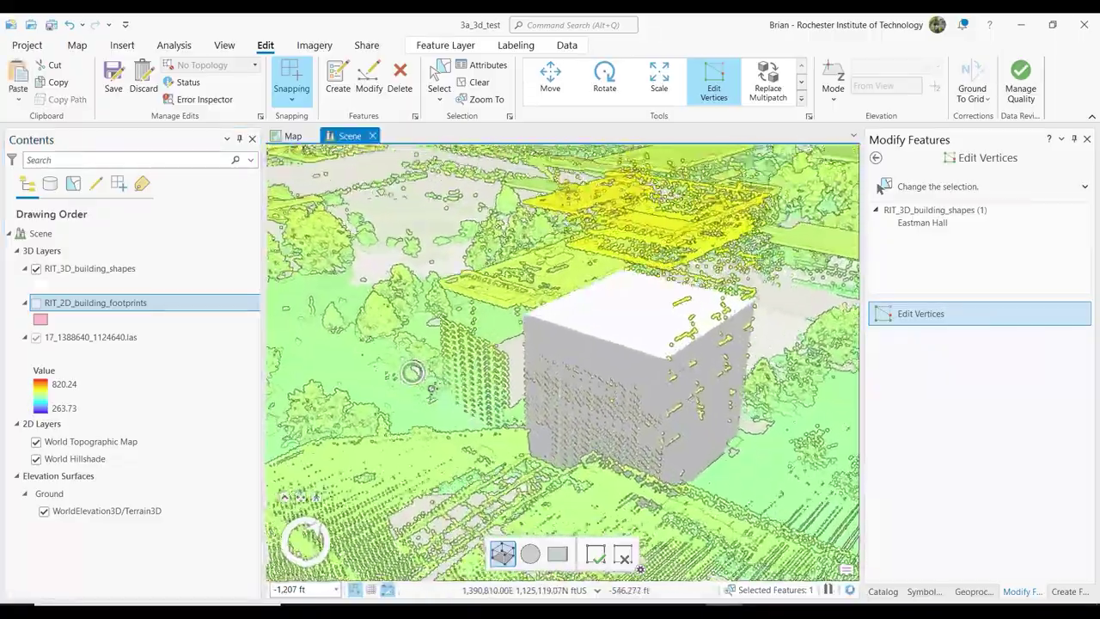
pyautogui.press('w')
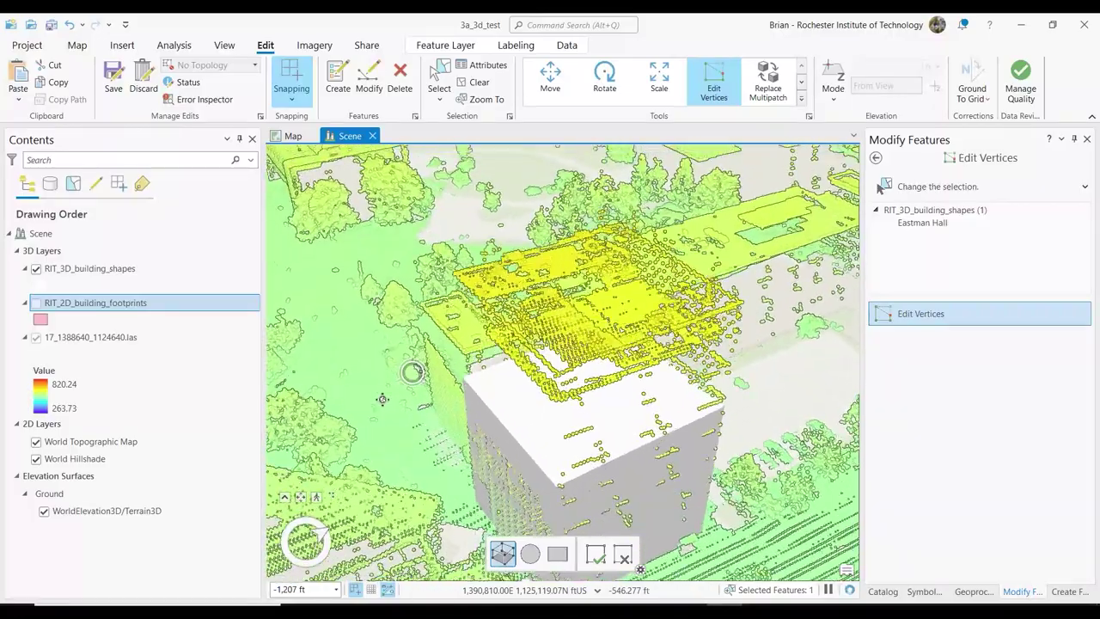
pyautogui.press('s')
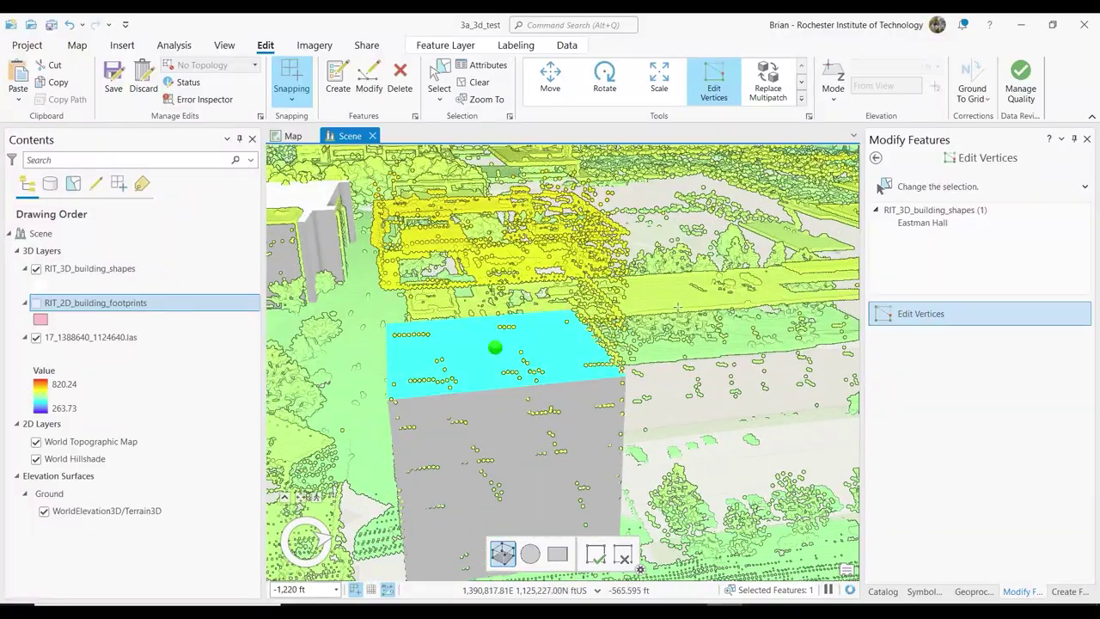
pyautogui.moveTo(503, 348); pyautogui.dragTo(467, 216)
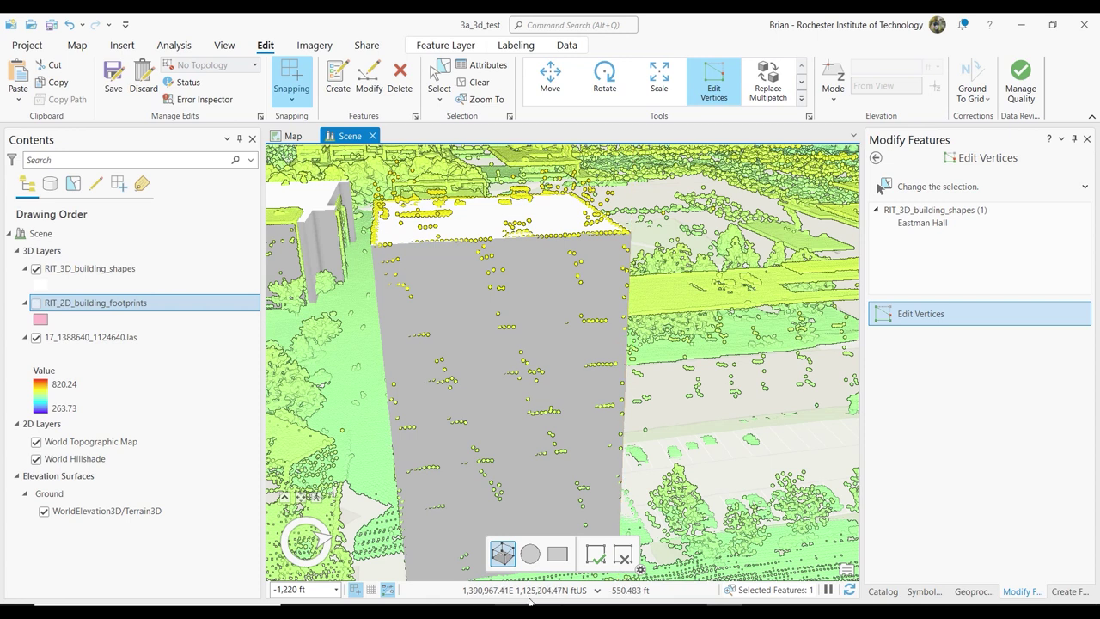
# Finish the Eastman Hall vertex edit and save all edits in the project
pyautogui.click(600, 557)
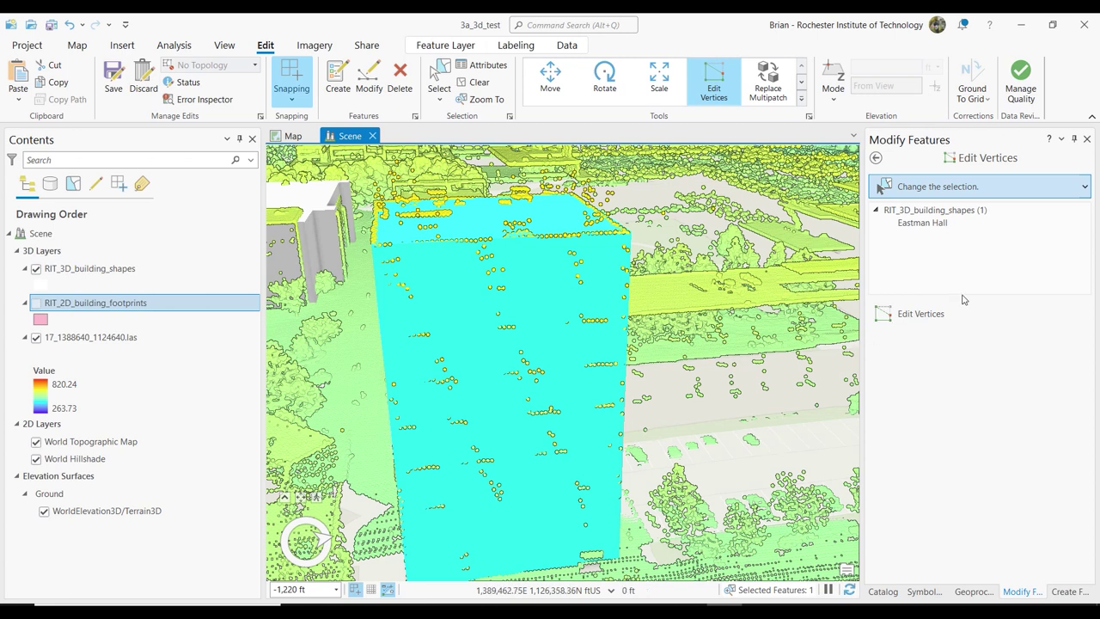
pyautogui.click(118, 80)
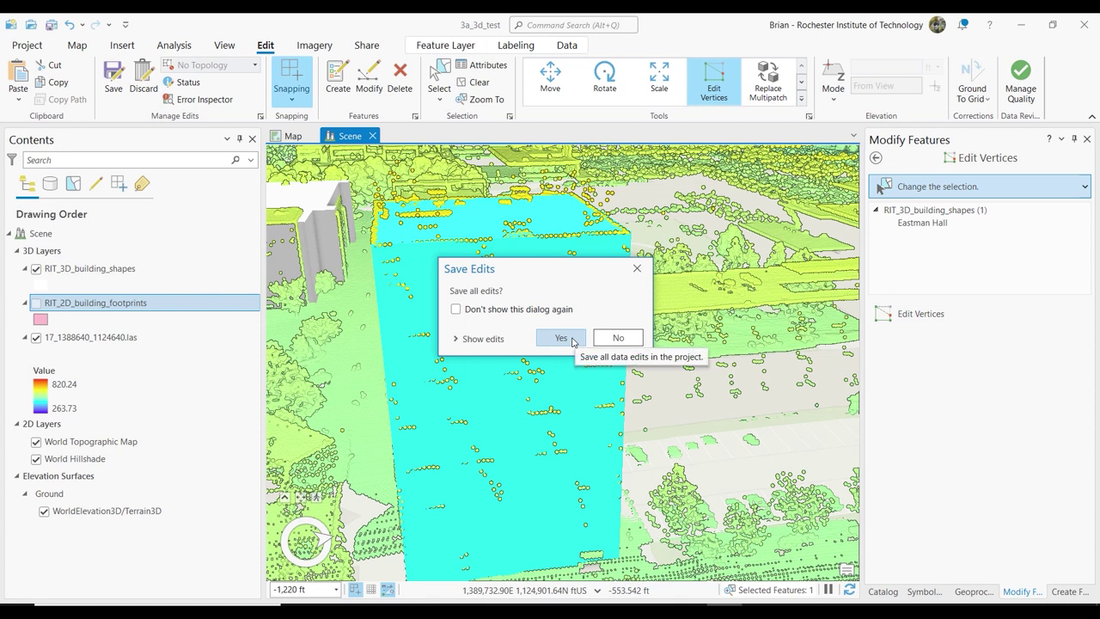
pyautogui.click(560, 337)
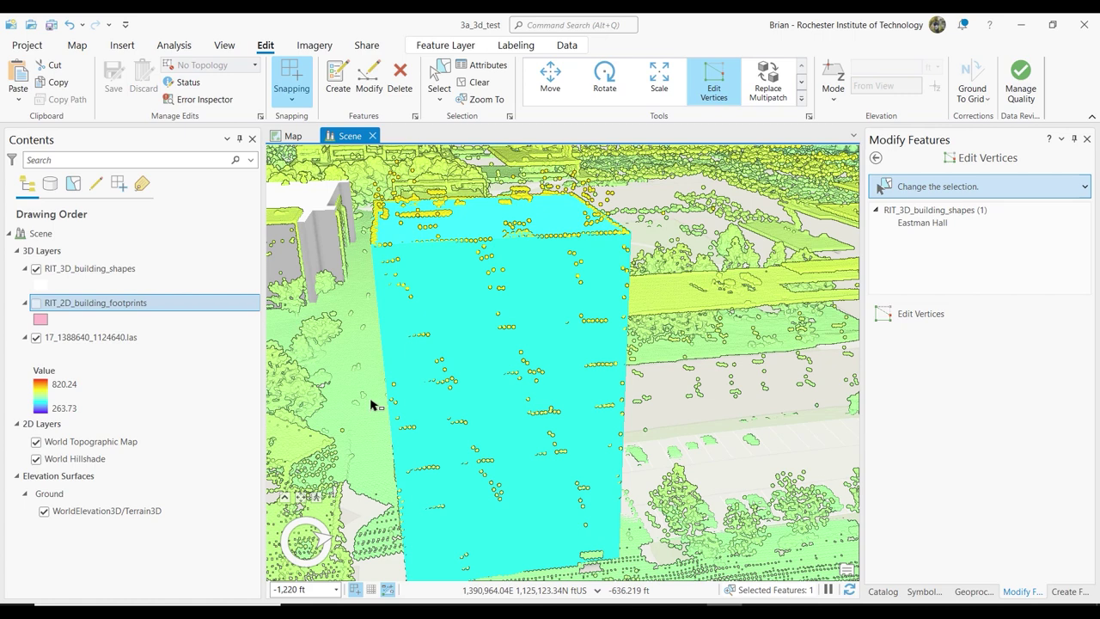
# Switch back to exploring the scene and clear the Eastman Hall selection
pyautogui.click(77, 45)
pyautogui.click(111, 80)
pyautogui.moveTo(454, 339); pyautogui.dragTo(750, 372)
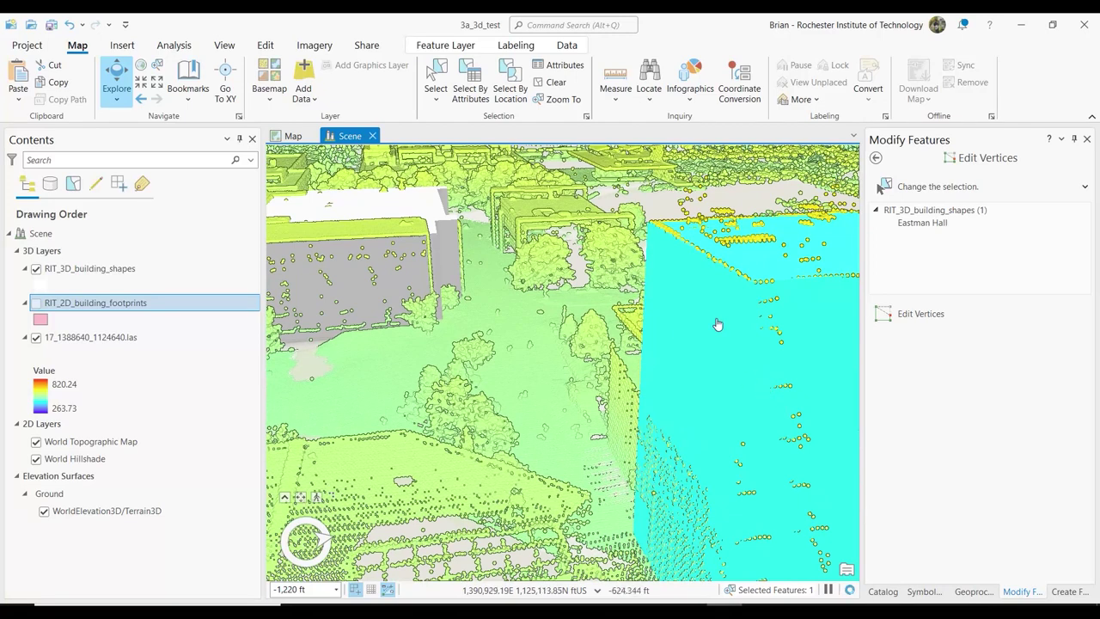
pyautogui.click(554, 84)
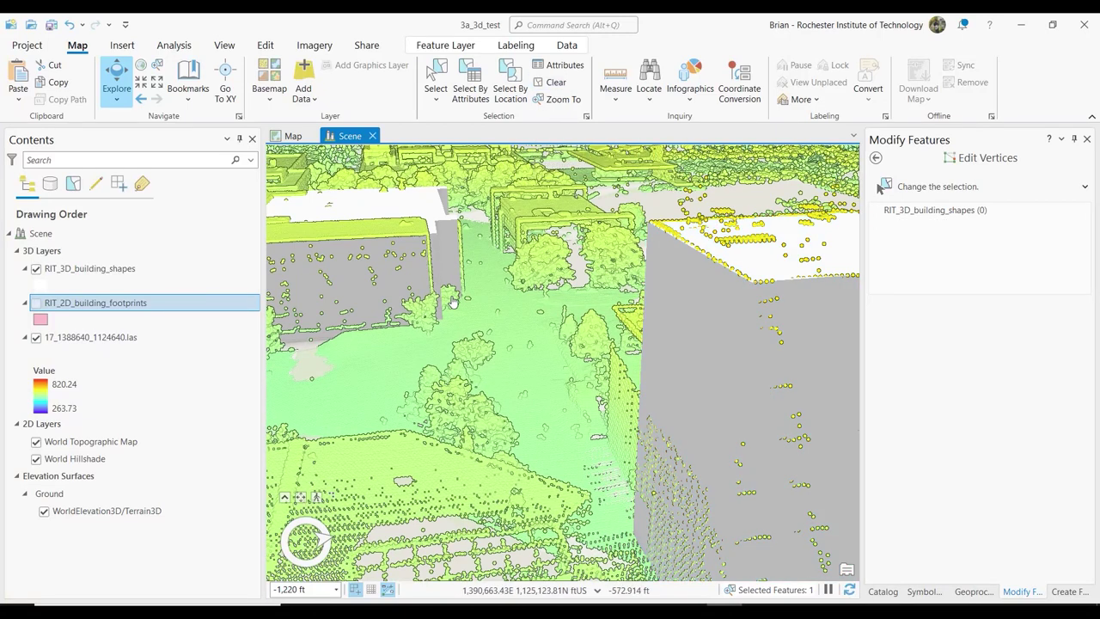
# Examine the Wallace Library and Eastman Hall blocks from several angles against the surrounding lidar points
pyautogui.moveTo(397, 264); pyautogui.dragTo(495, 367)
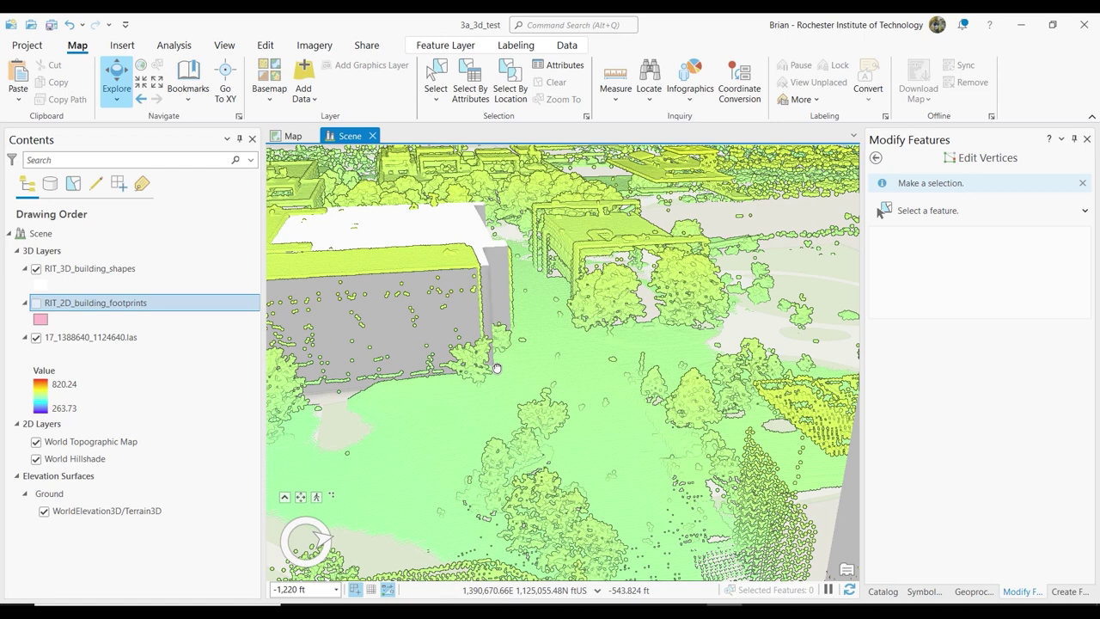
pyautogui.moveTo(537, 371); pyautogui.dragTo(742, 382, button='middle')
pyautogui.moveTo(602, 400); pyautogui.dragTo(703, 301, button='middle')
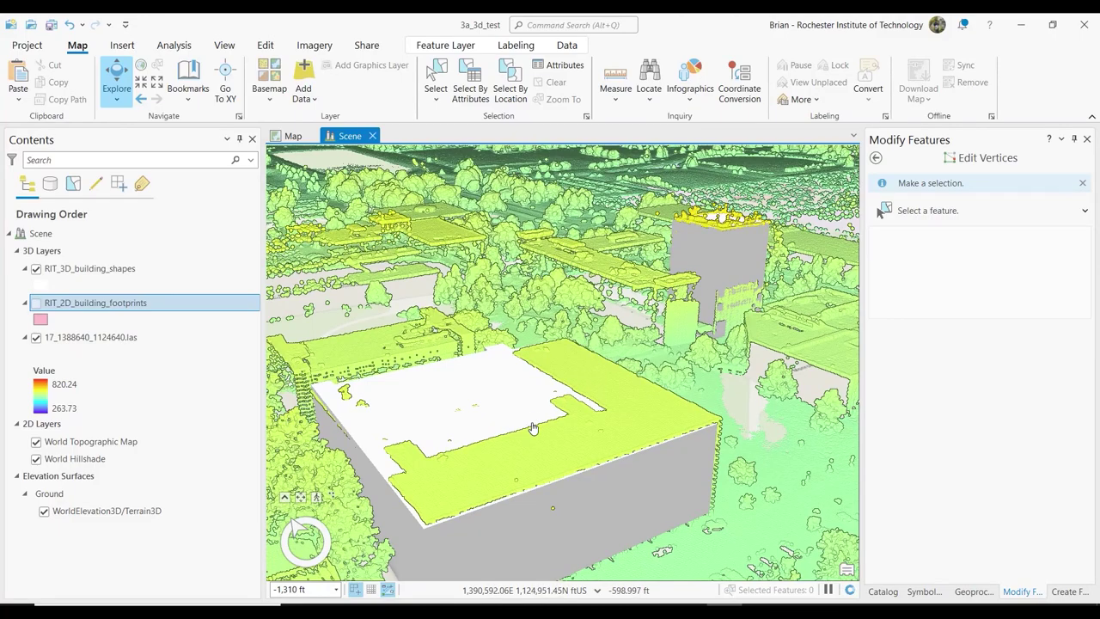
pyautogui.moveTo(548, 438); pyautogui.dragTo(610, 384, button='middle')
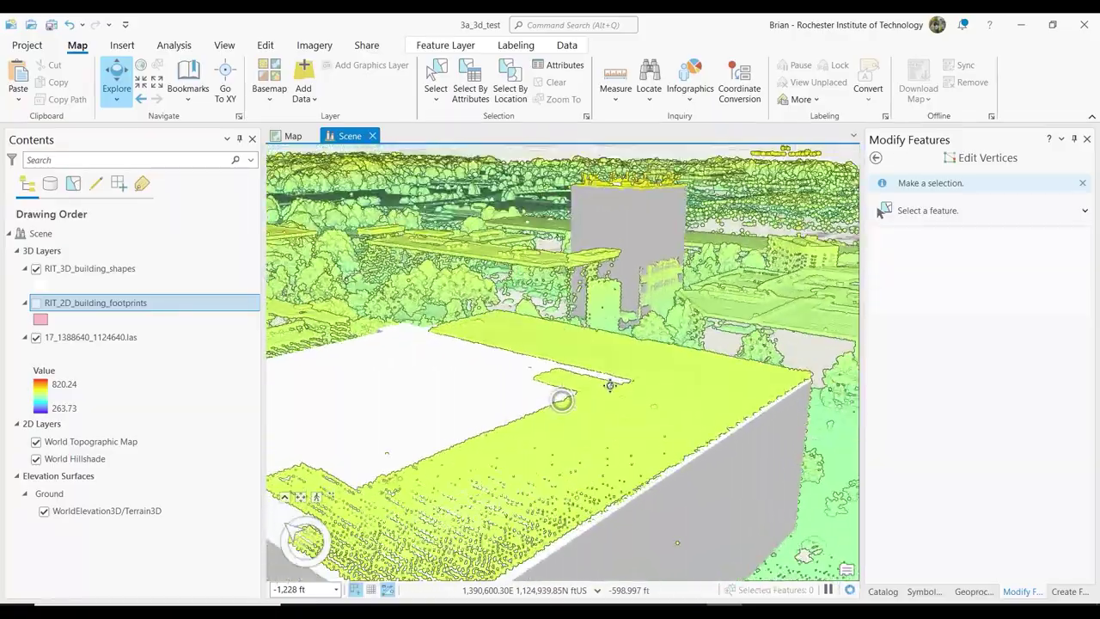
pyautogui.scroll(5, 643, 410)
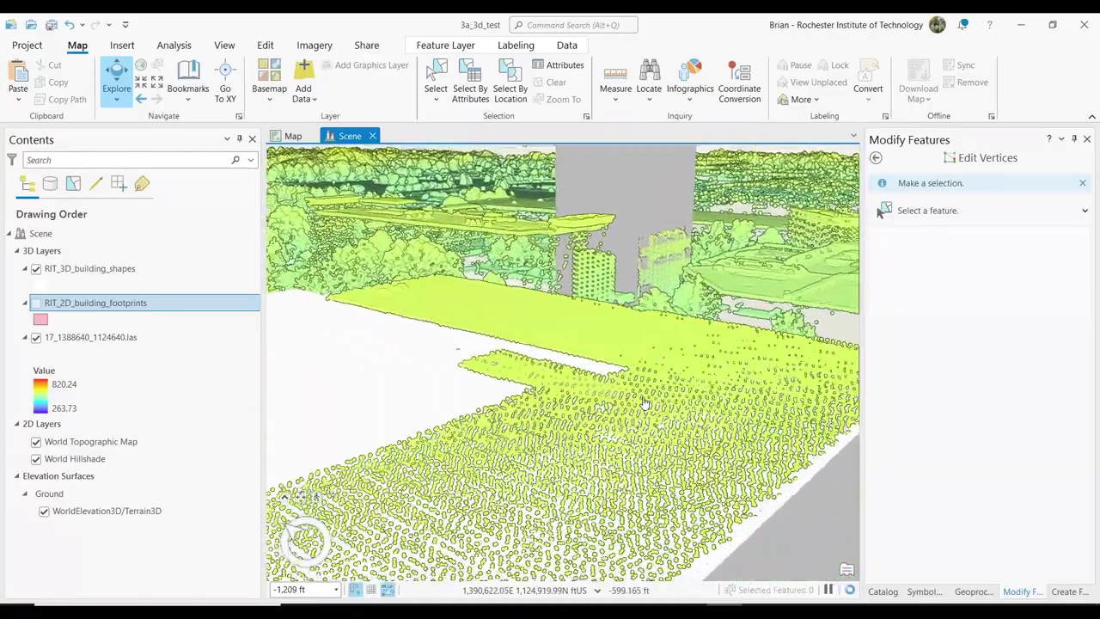
pyautogui.moveTo(659, 352); pyautogui.dragTo(658, 342, button='middle')
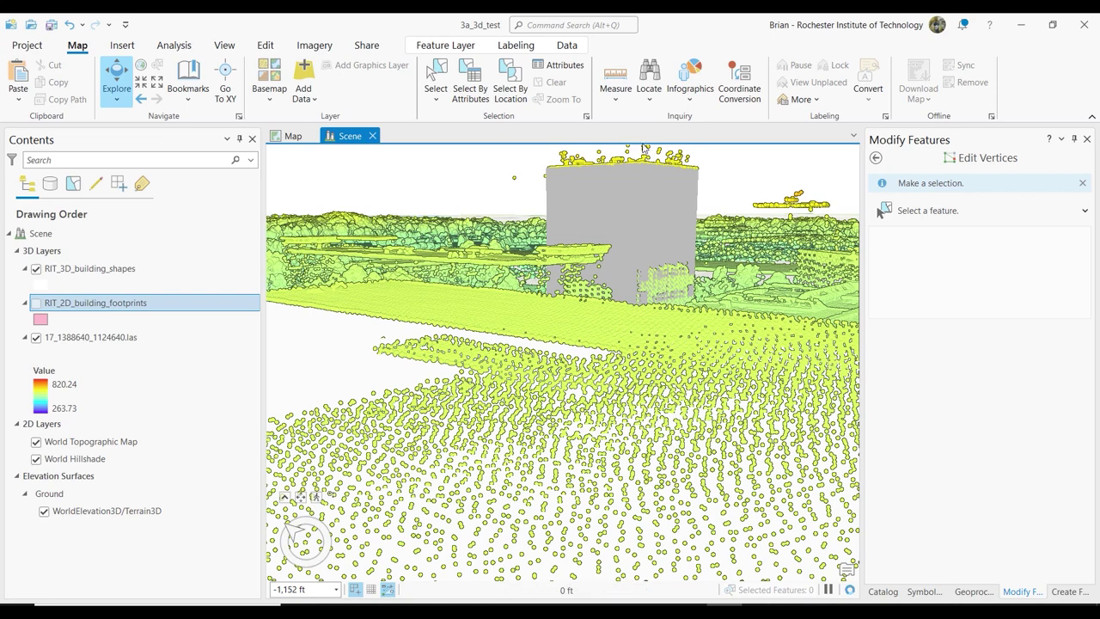
pyautogui.moveTo(657, 207); pyautogui.dragTo(661, 334, button='middle')
pyautogui.scroll(-5, 661, 333)
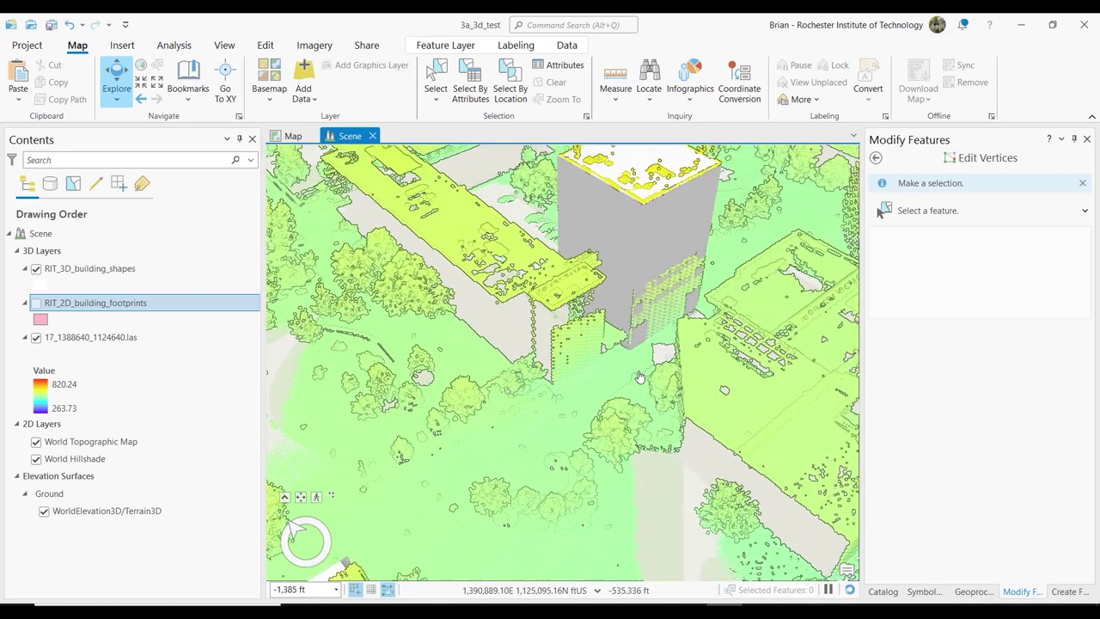
pyautogui.moveTo(666, 339); pyautogui.dragTo(672, 296)
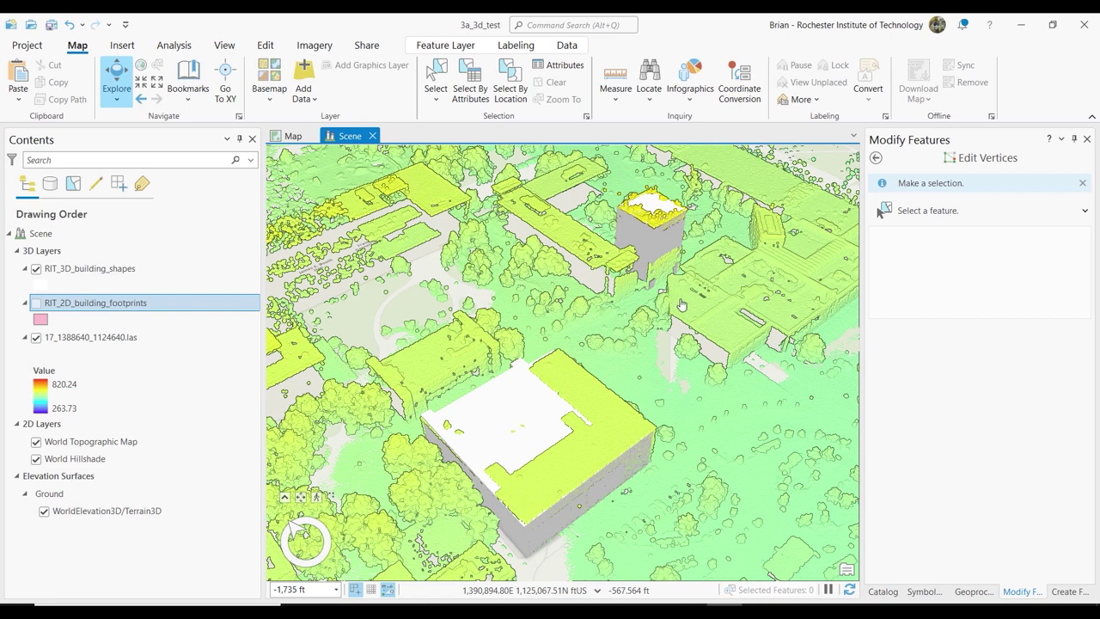
pyautogui.moveTo(617, 389); pyautogui.dragTo(623, 355, button='middle')
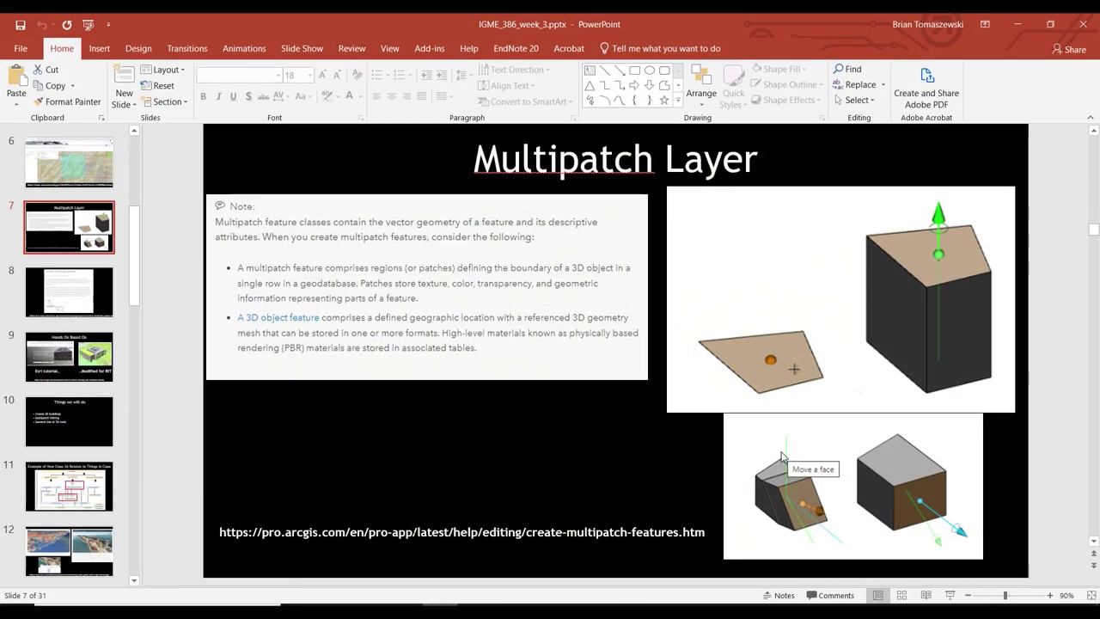
# Switch to the Hands On Based On slide to review the modified RIT building, and return to ArcGIS Pro
pyautogui.click(69, 357)
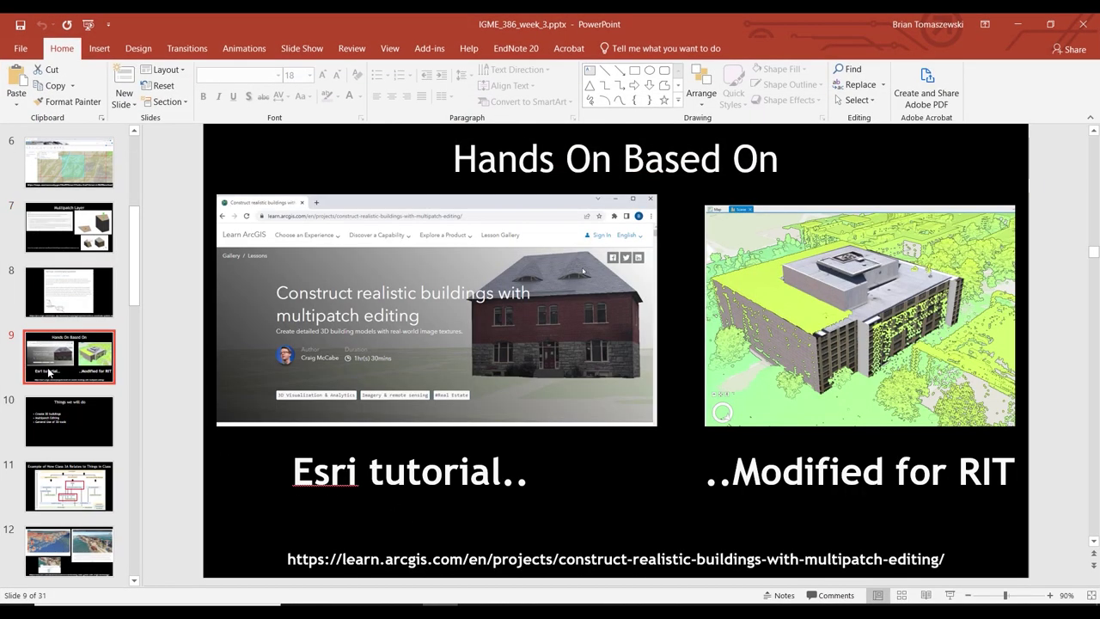
pyautogui.click(829, 365)
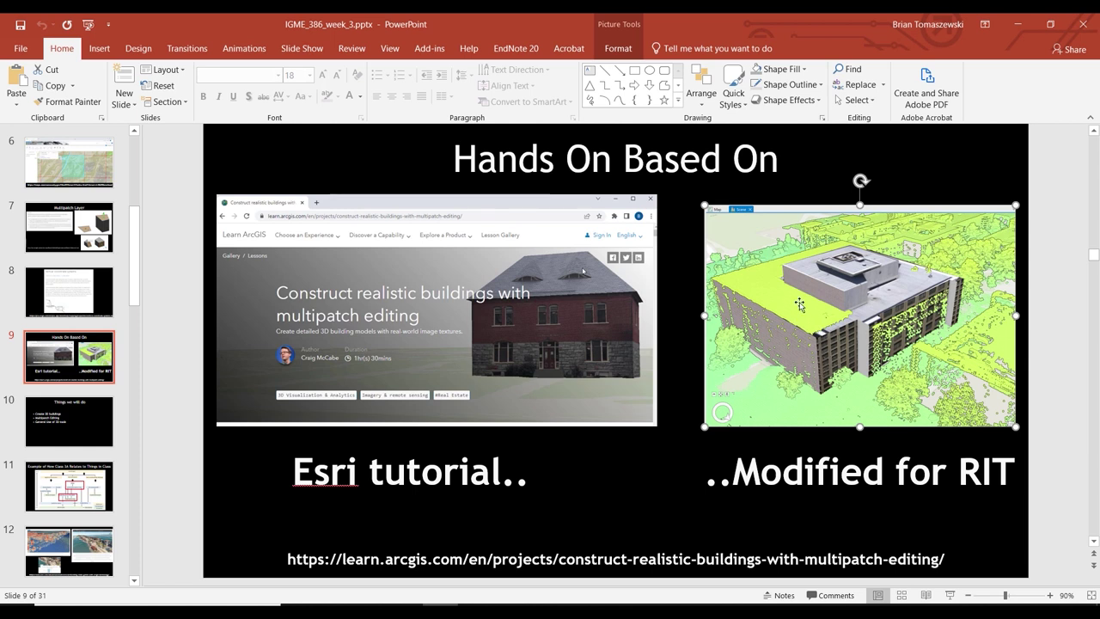
pyautogui.click(1021, 29)
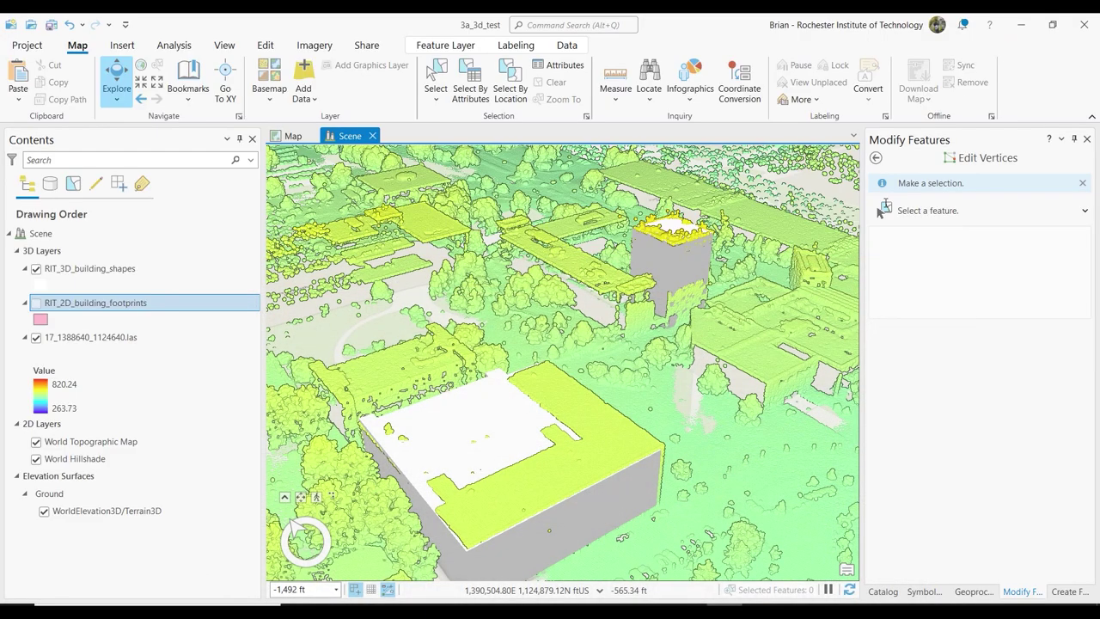
# Save the 3a_3d_test project with the Wallace Library and Eastman Hall blocks in view
pyautogui.scroll(-1, 536, 397)
pyautogui.moveTo(537, 397); pyautogui.dragTo(549, 361)
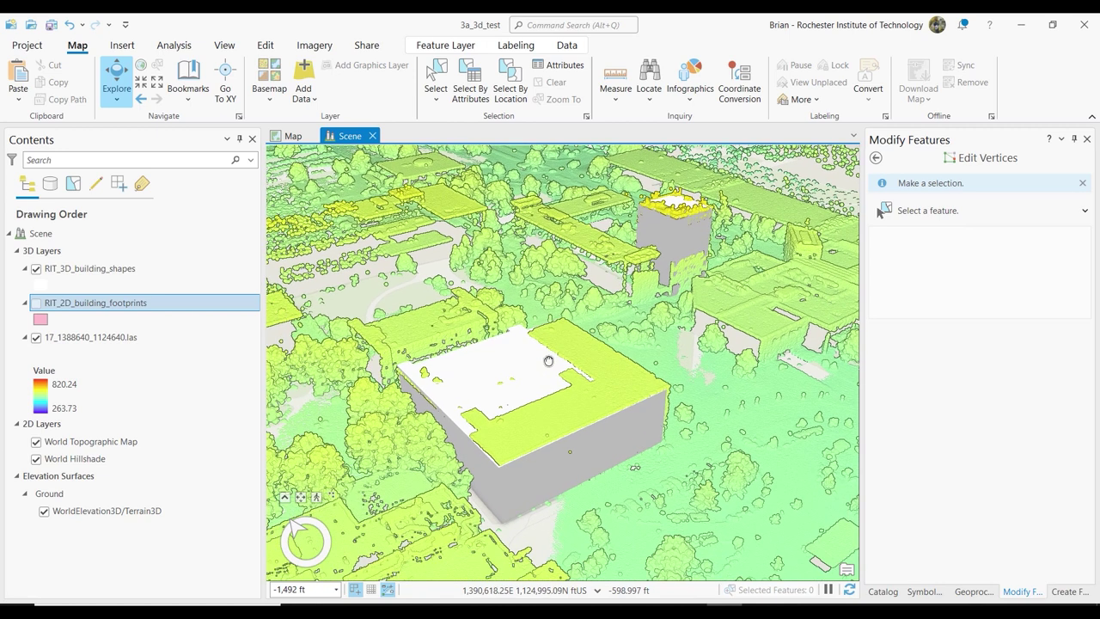
pyautogui.click(52, 26)
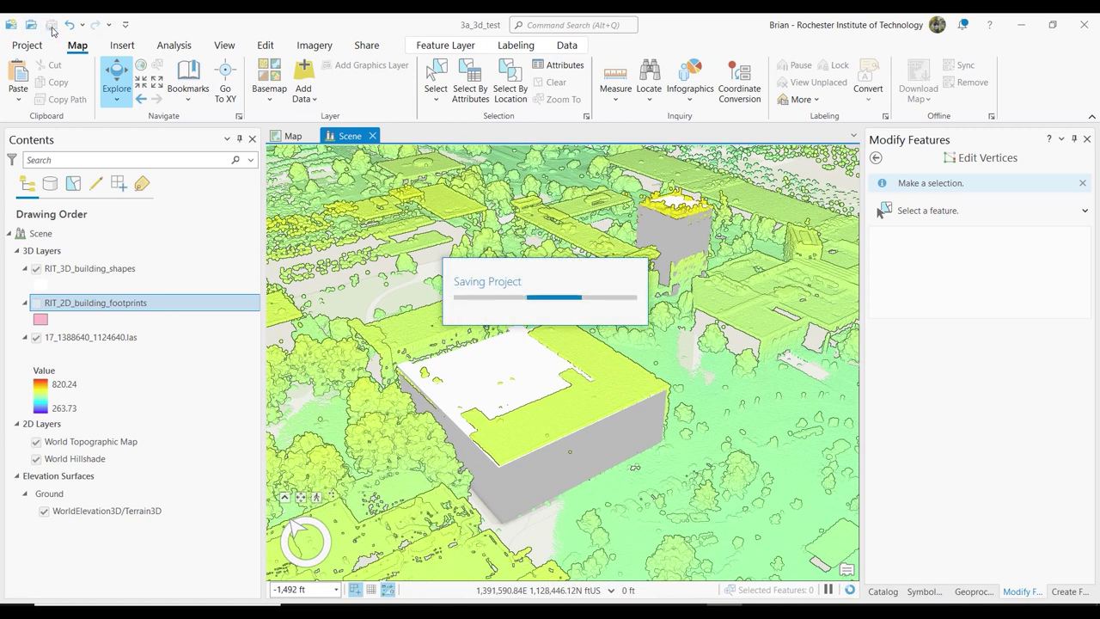
# Hide the 17_1388640_1124640.las point cloud and bring the Wallace Library block's walls into view
pyautogui.click(36, 337)
pyautogui.moveTo(748, 425); pyautogui.dragTo(589, 443)
pyautogui.moveTo(599, 429); pyautogui.dragTo(503, 511, button='middle')
pyautogui.moveTo(537, 442); pyautogui.dragTo(361, 478)
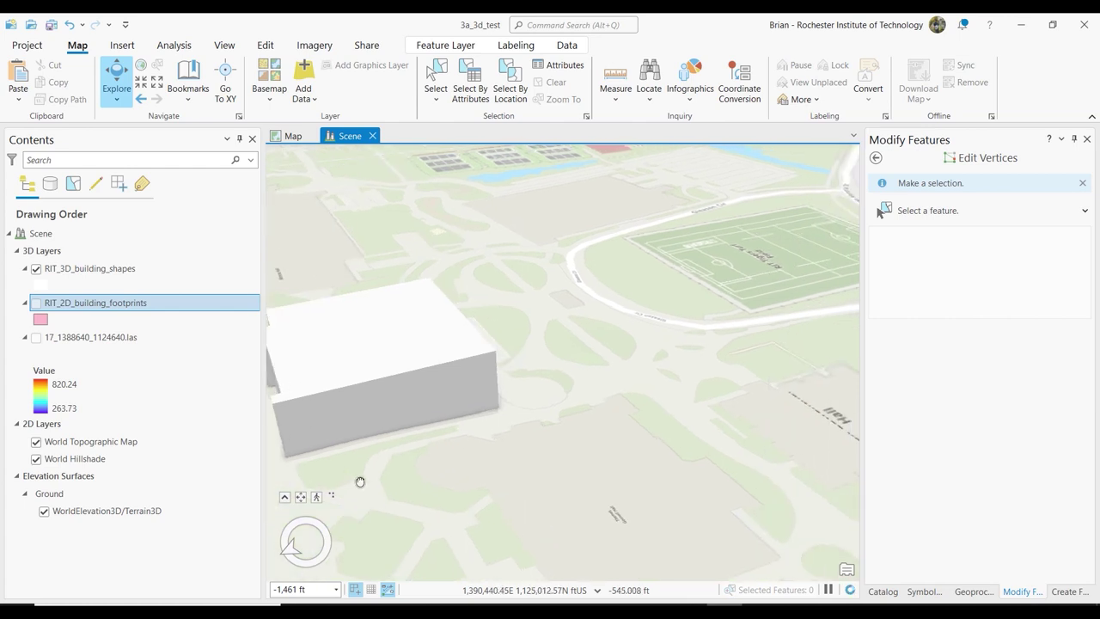
pyautogui.moveTo(518, 403); pyautogui.dragTo(591, 355, button='middle')
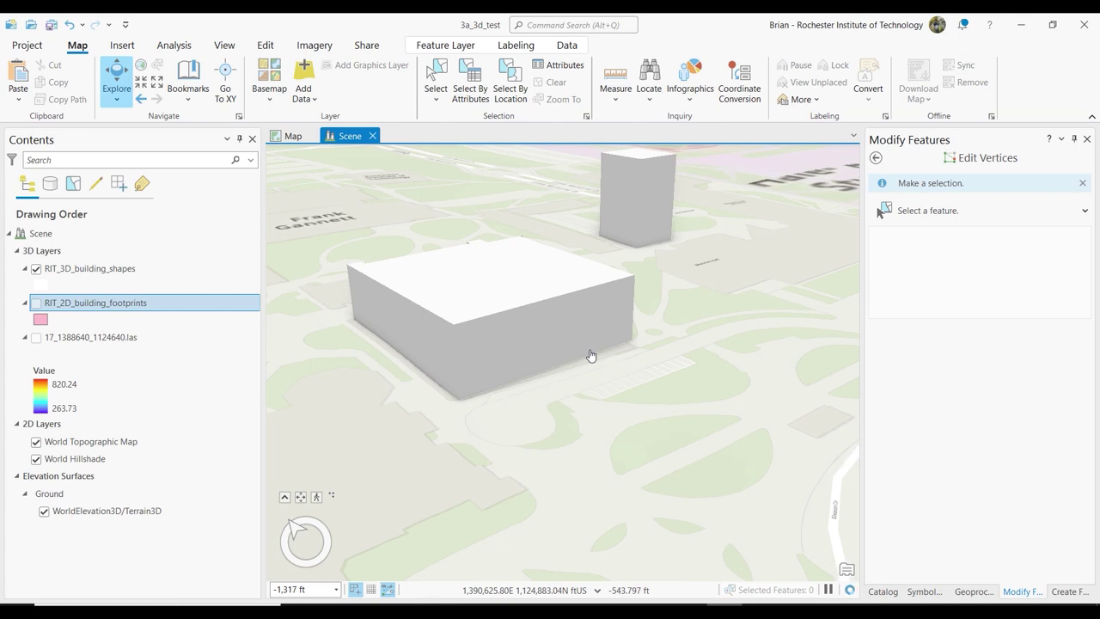
# Start the Multipatch Texture tool and select the Wallace Library block as the multipatch to texture
pyautogui.click(271, 46)
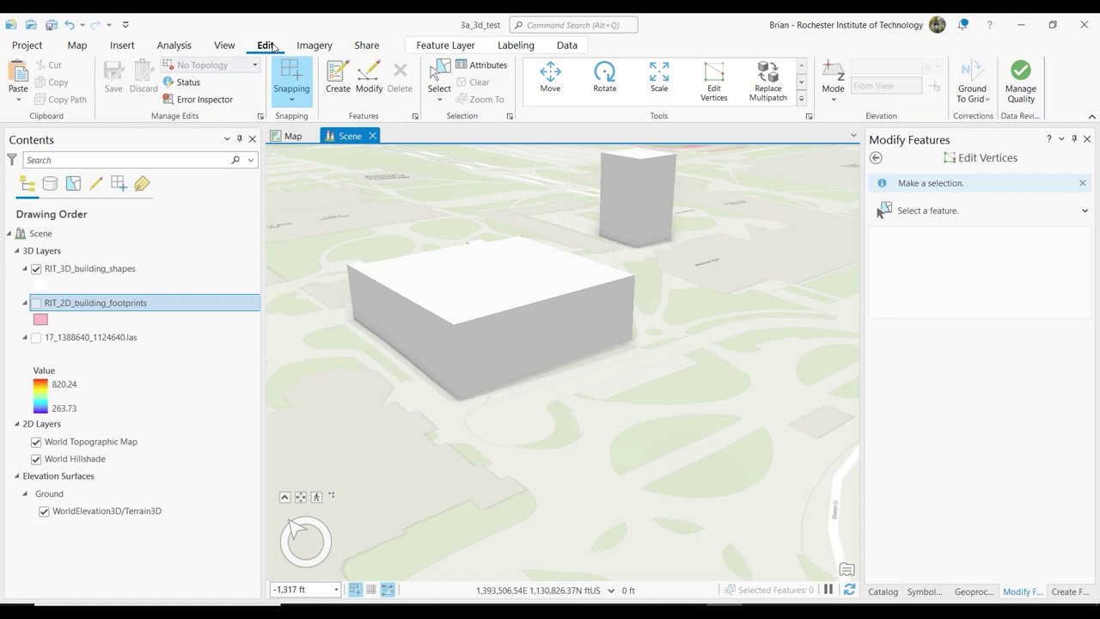
pyautogui.click(703, 84)
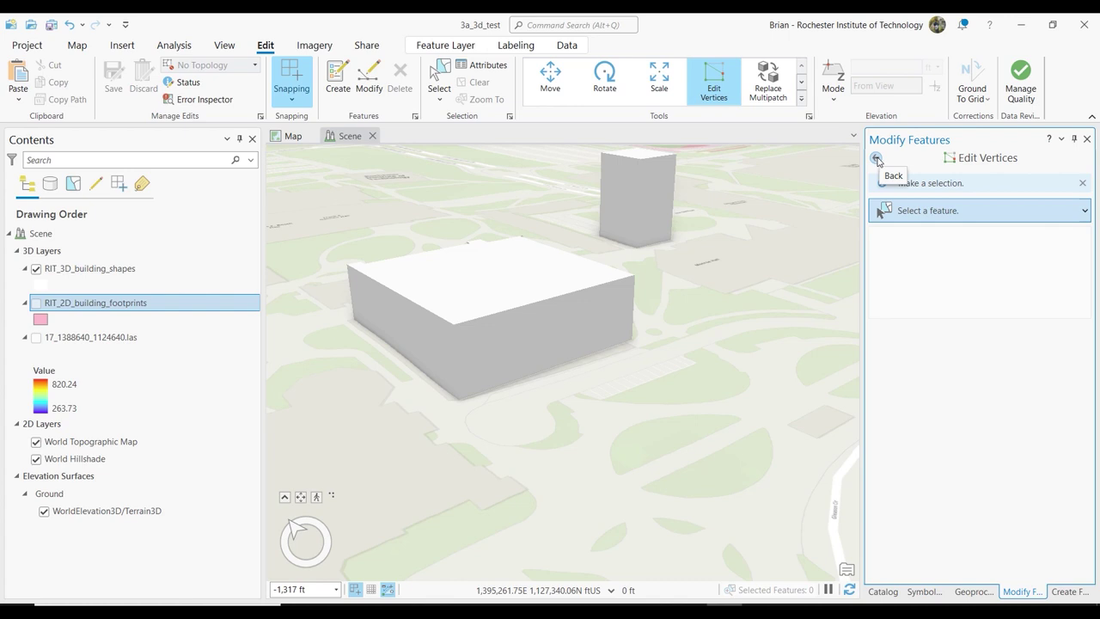
pyautogui.click(877, 160)
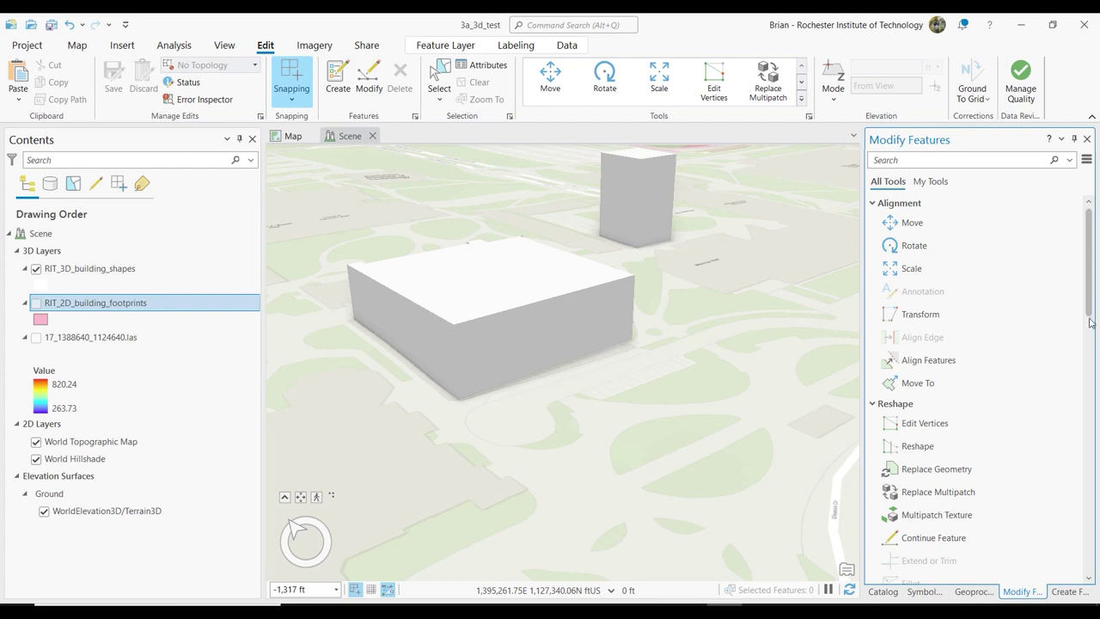
pyautogui.scroll(-3, 928, 403)
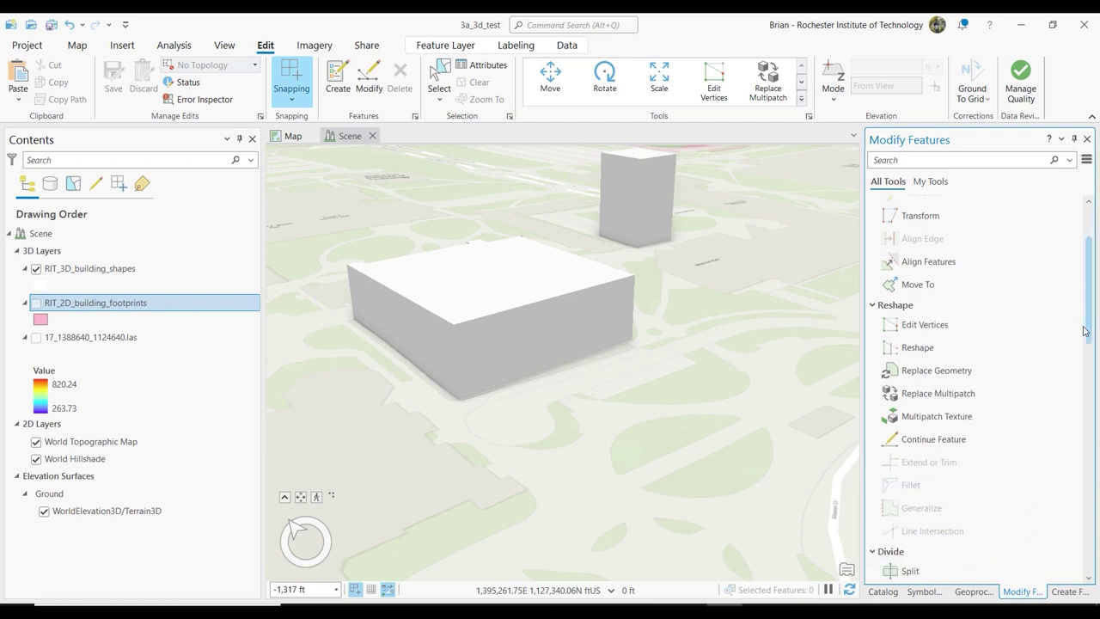
pyautogui.click(936, 416)
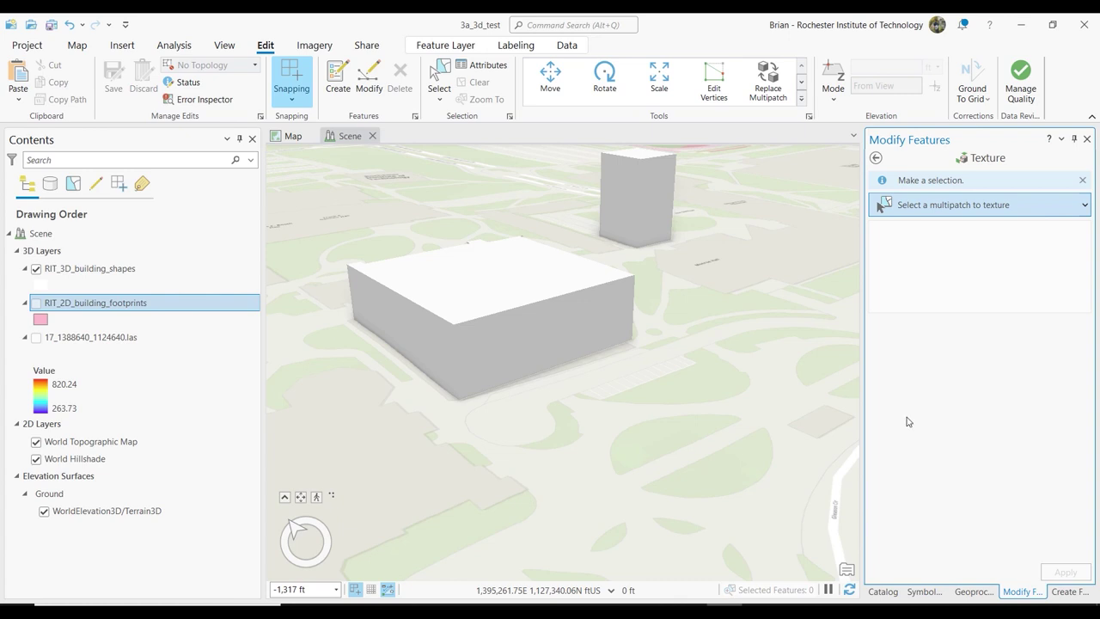
pyautogui.click(543, 338)
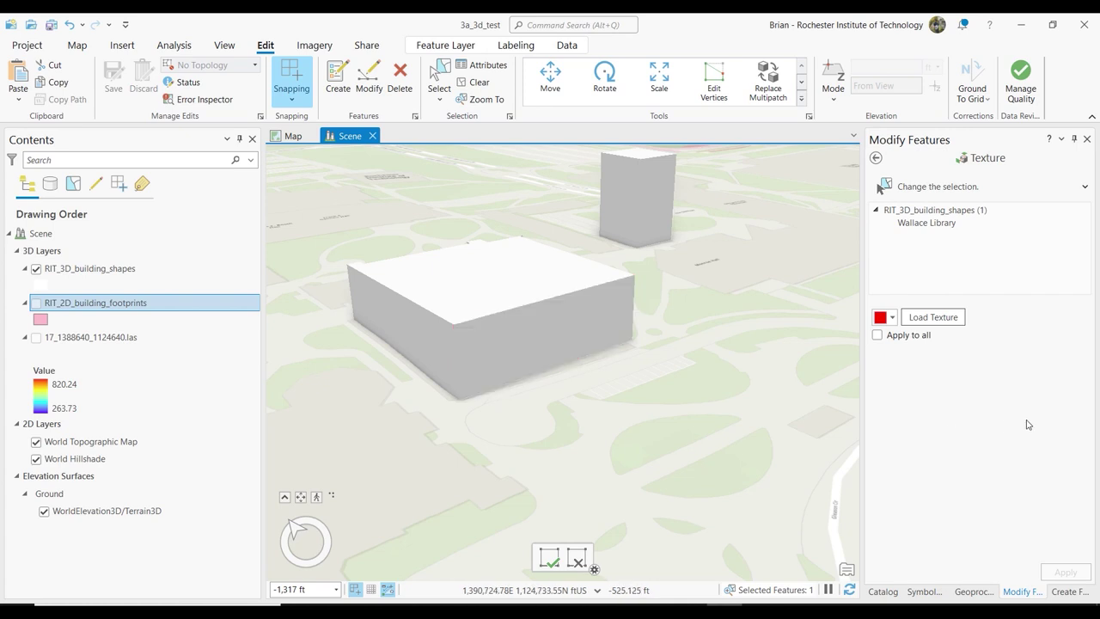
# Load Windows.jpg from the C:\temp\3A_handson\FacadeTextures folder as the texture for Wallace Library
pyautogui.click(952, 319)
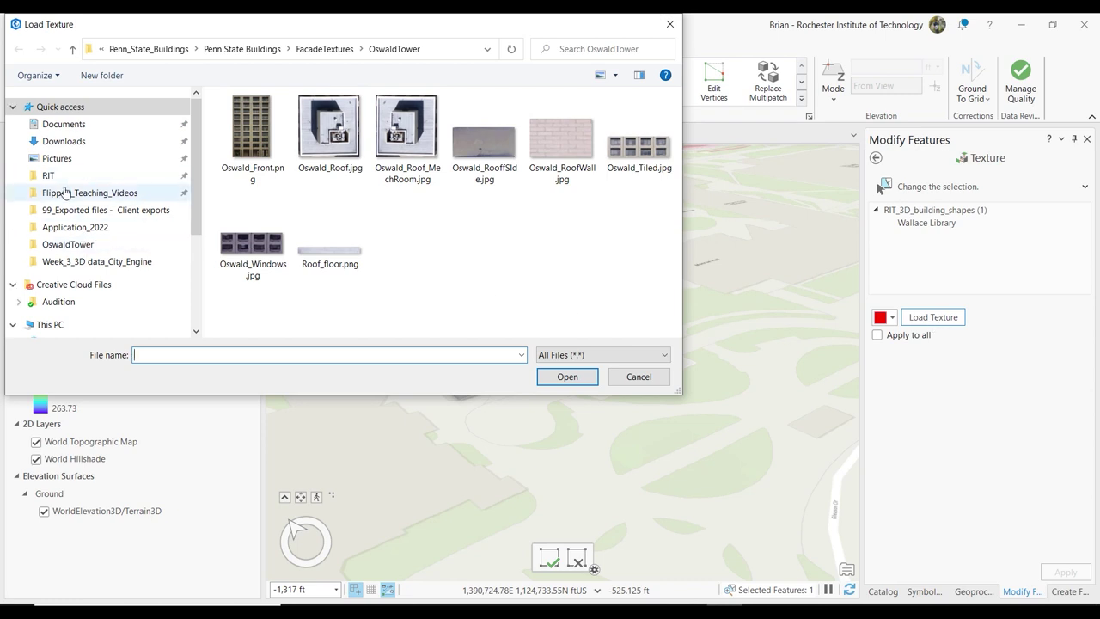
pyautogui.moveTo(198, 148); pyautogui.dragTo(189, 248)
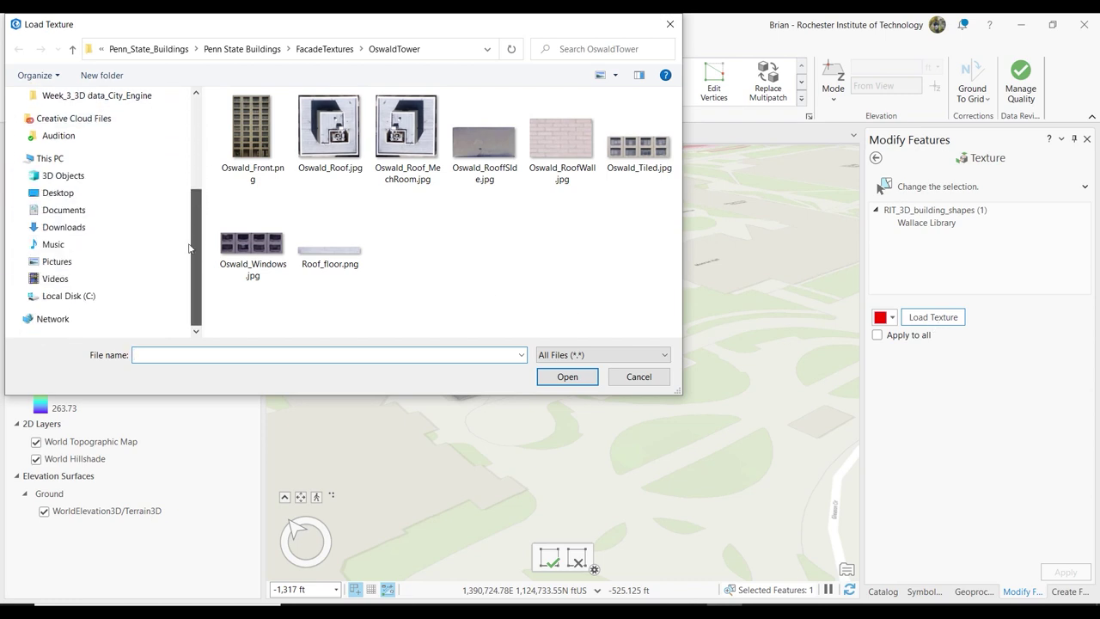
pyautogui.click(77, 295)
pyautogui.doubleClick(256, 289)
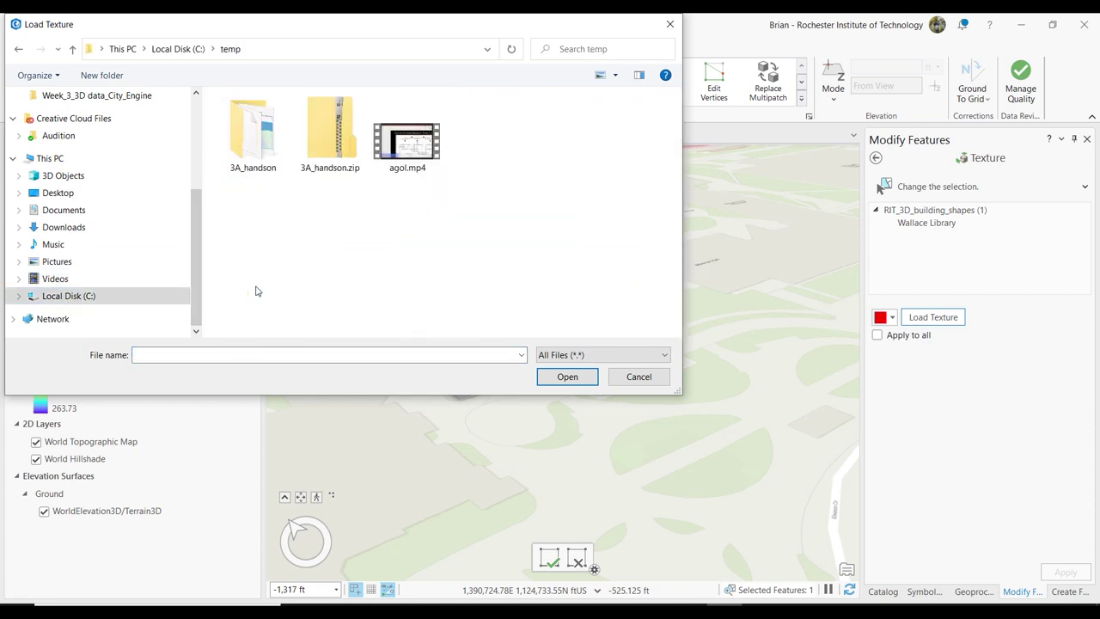
pyautogui.doubleClick(247, 170)
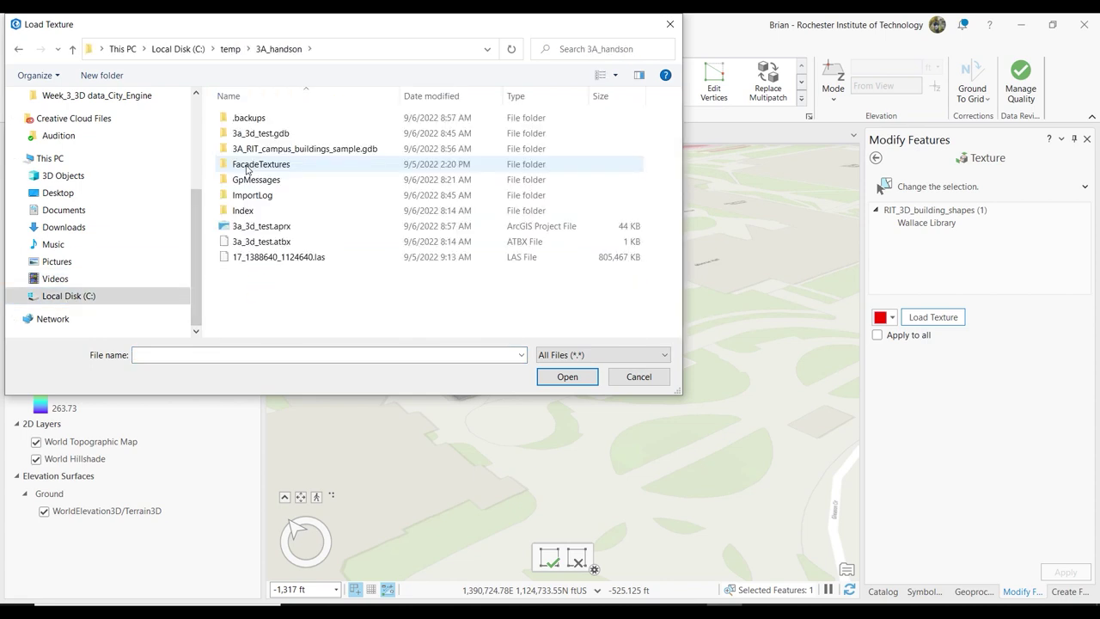
pyautogui.doubleClick(270, 166)
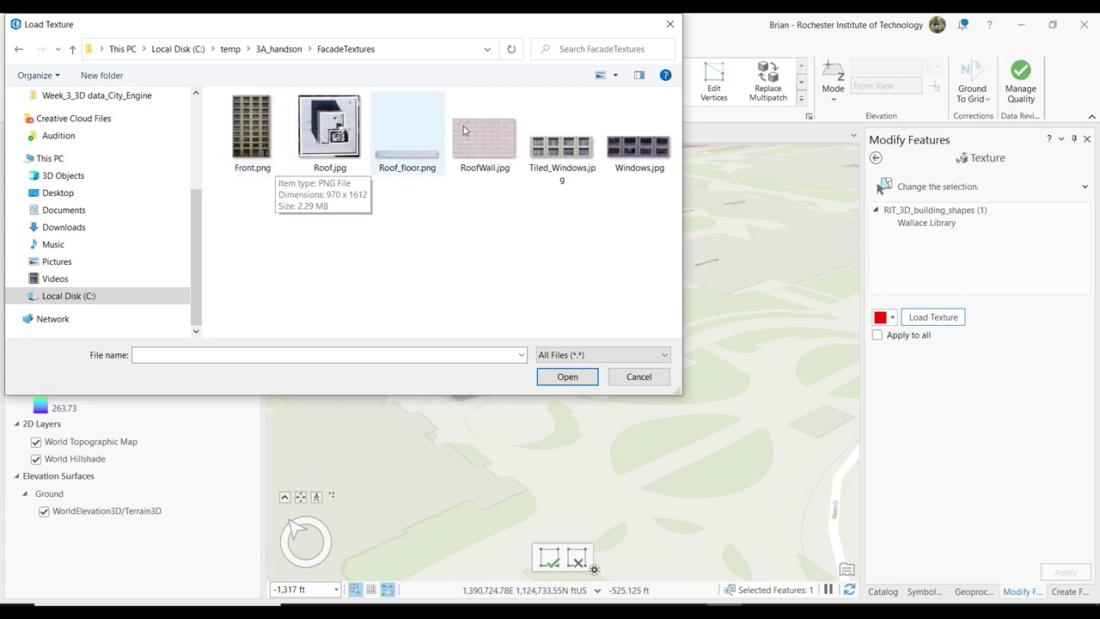
pyautogui.click(635, 160)
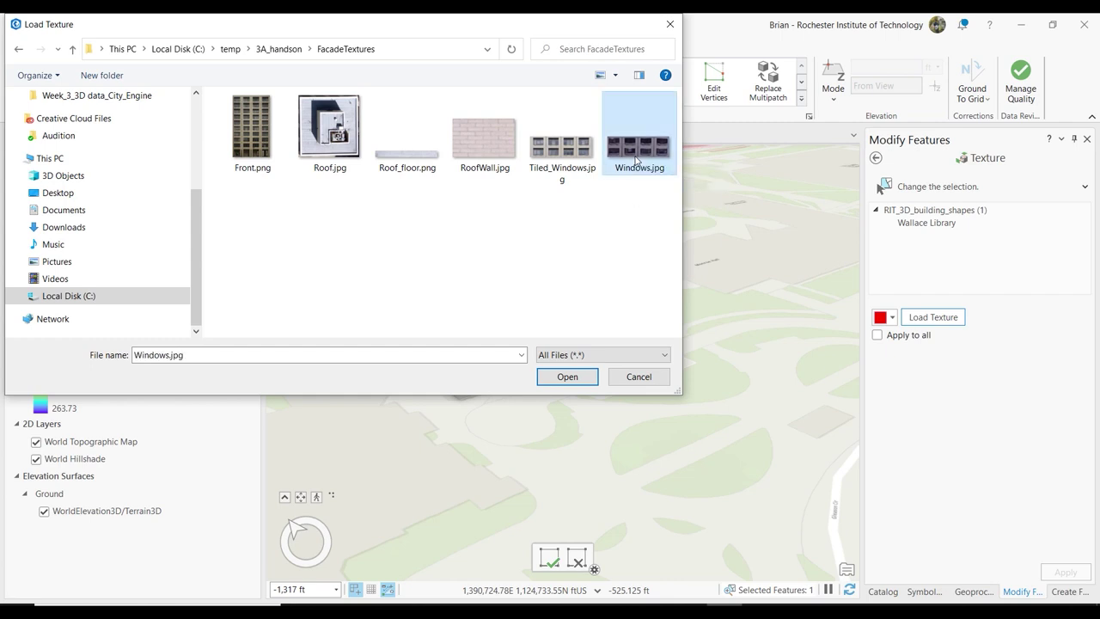
pyautogui.click(574, 378)
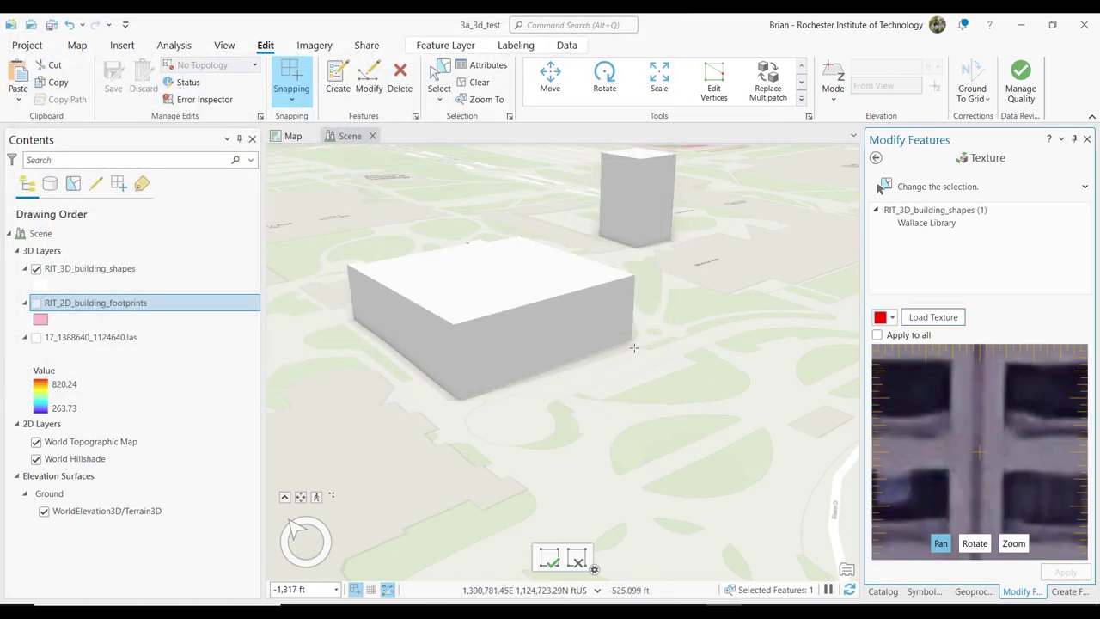
# Scale the Windows.jpg texture down to a repeating window grid and preview it on Wallace Library's front wall
pyautogui.click(544, 338)
pyautogui.click(1019, 545)
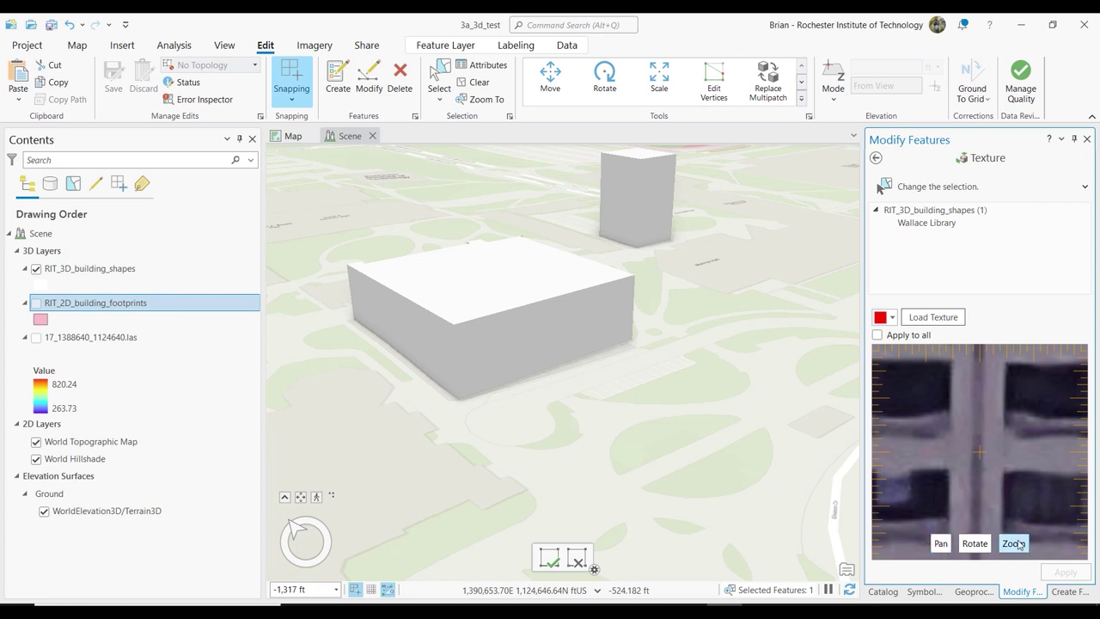
pyautogui.scroll(-2, 1017, 545)
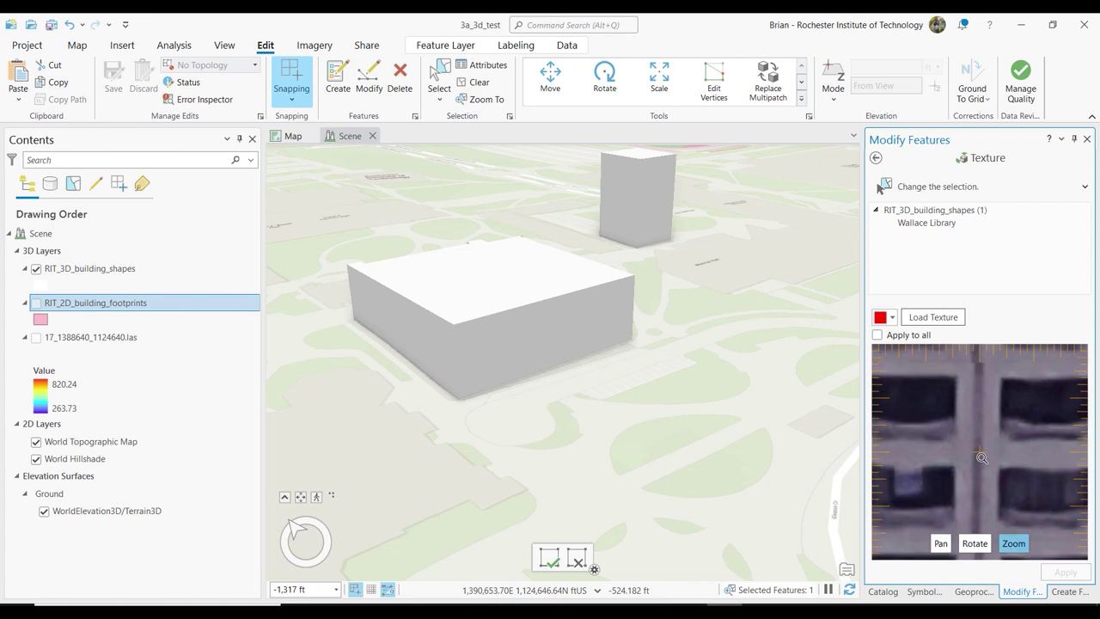
pyautogui.scroll(-4, 970, 437)
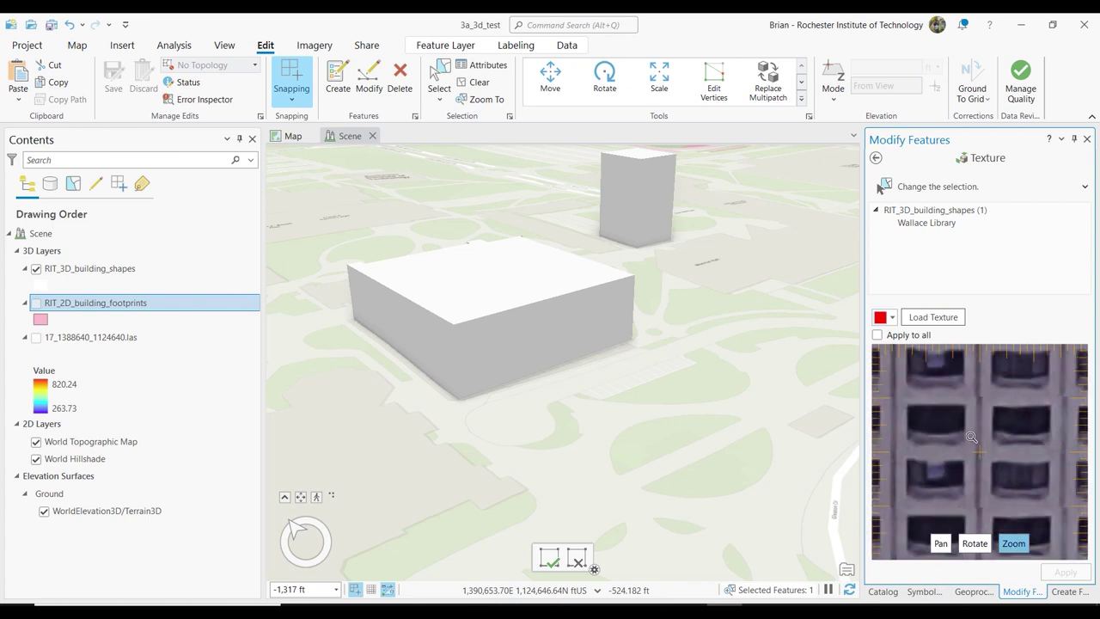
pyautogui.scroll(-4, 971, 436)
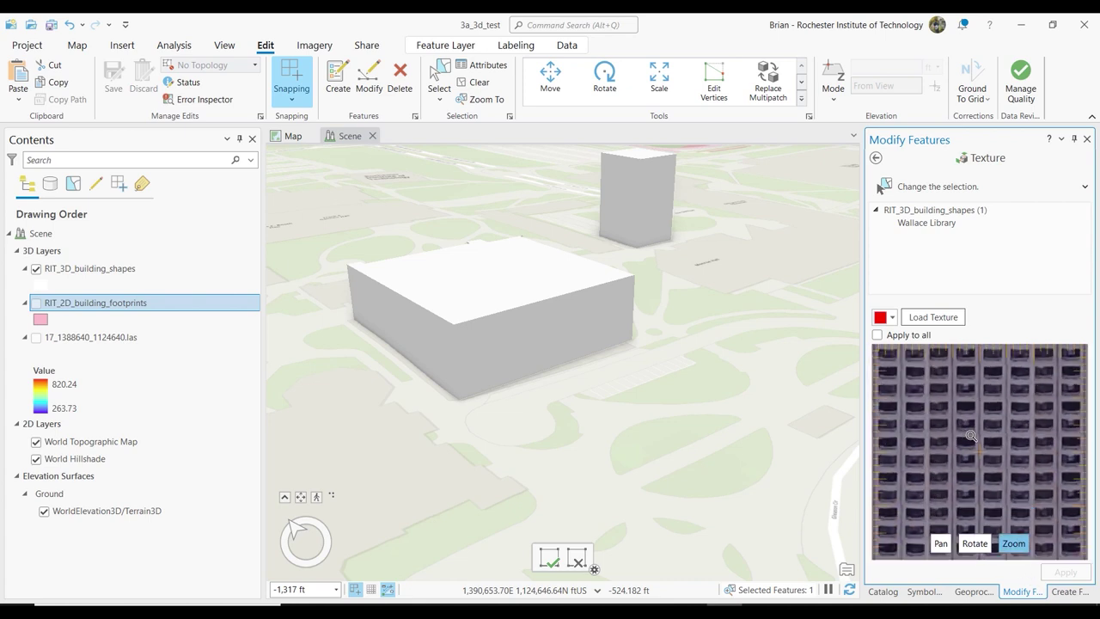
pyautogui.scroll(1, 971, 436)
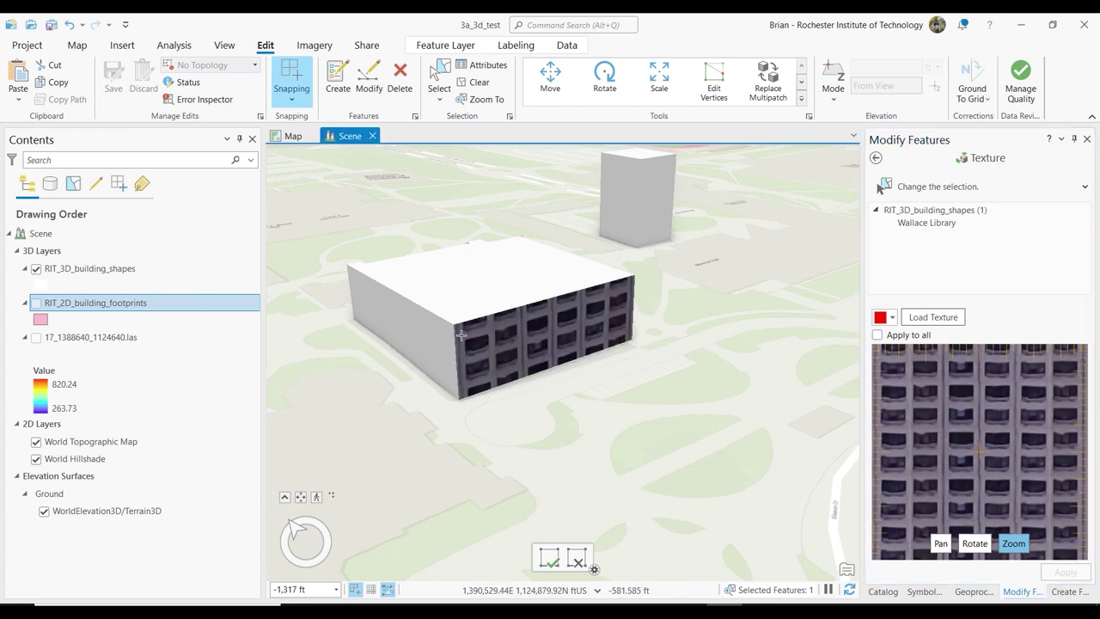
pyautogui.scroll(-1, 971, 386)
pyautogui.scroll(-1, 971, 385)
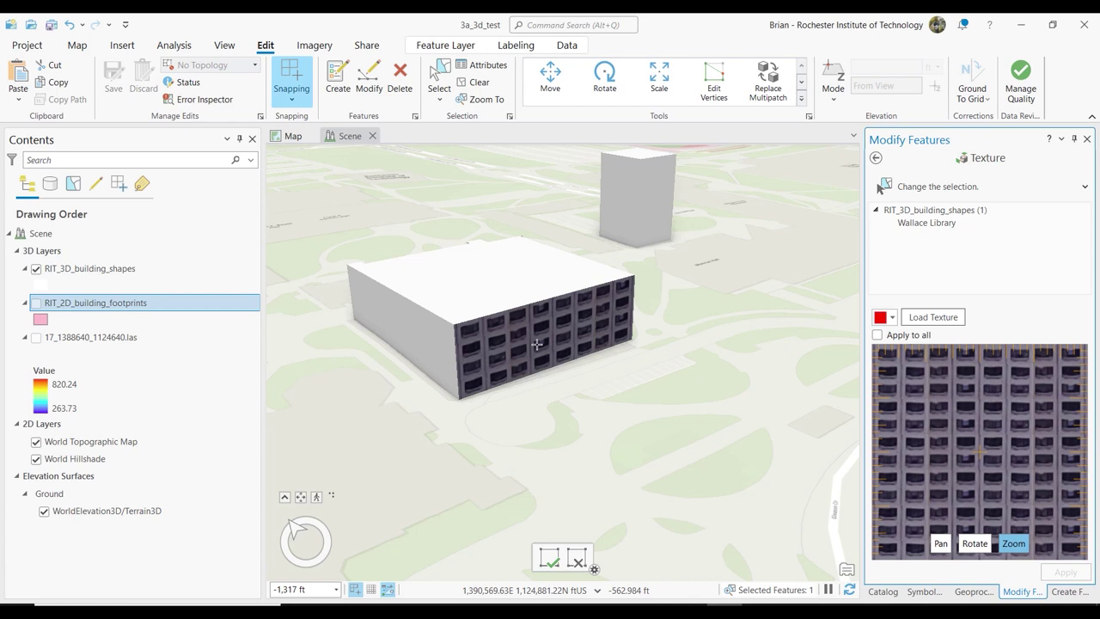
# Refine the texture to a denser window grid, apply it to Wallace Library's front wall, and finish and deselect the building
pyautogui.scroll(3, 966, 421)
pyautogui.scroll(2, 966, 421)
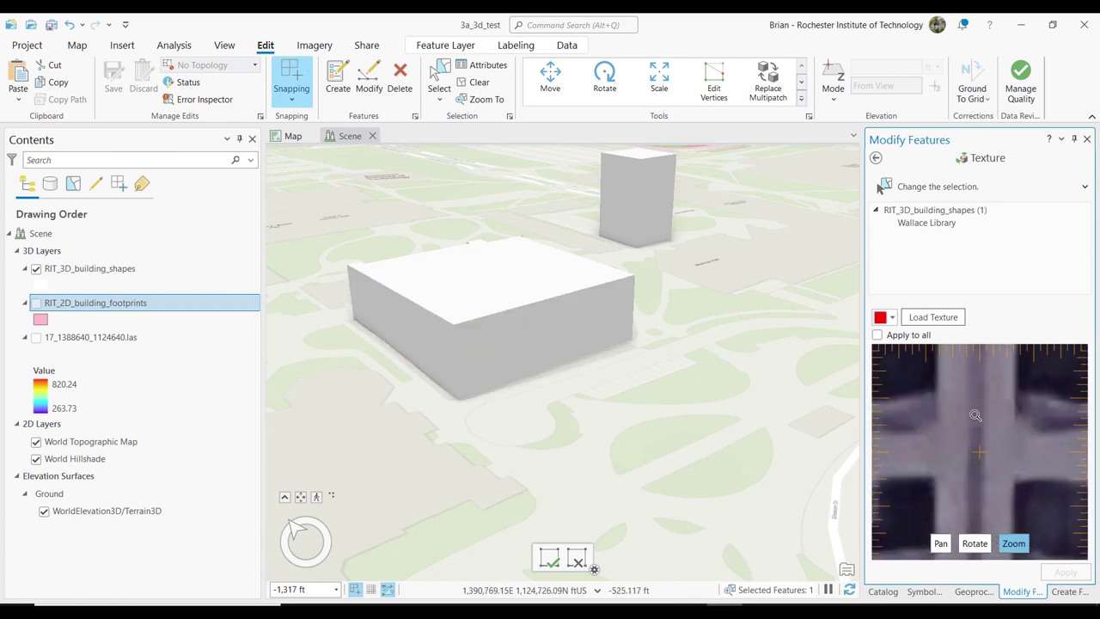
pyautogui.scroll(-4, 975, 415)
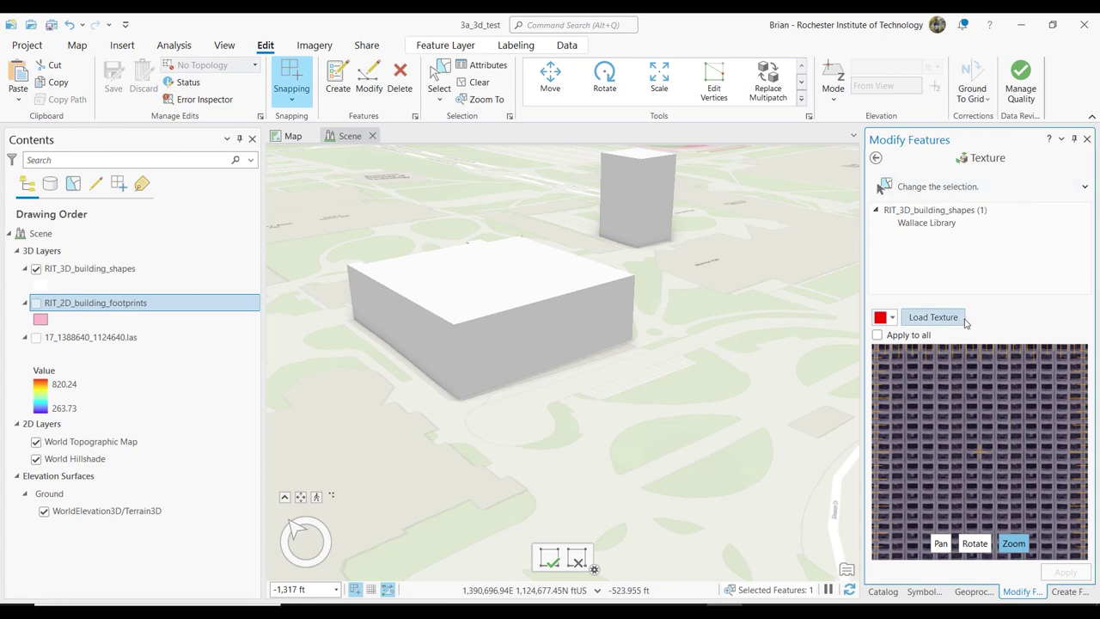
pyautogui.click(555, 321)
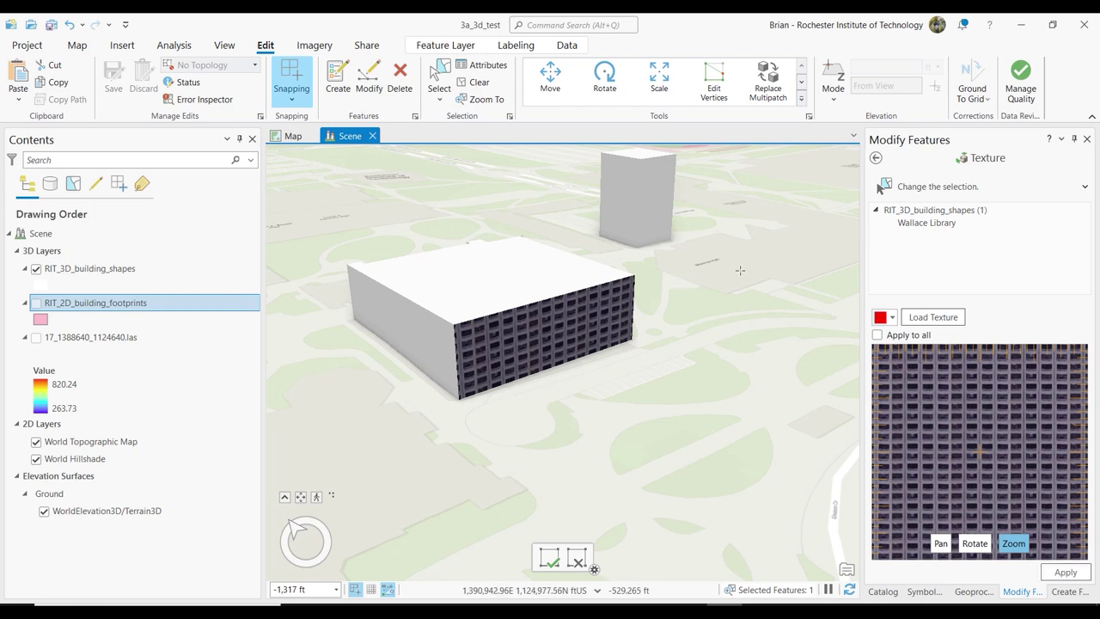
pyautogui.click(550, 558)
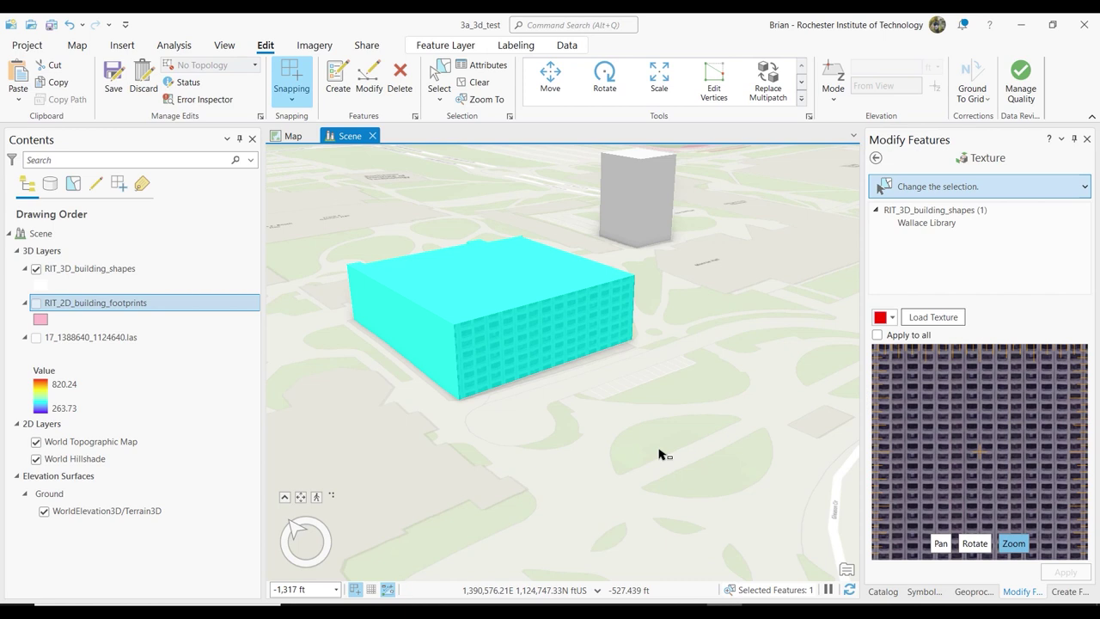
pyautogui.click(479, 83)
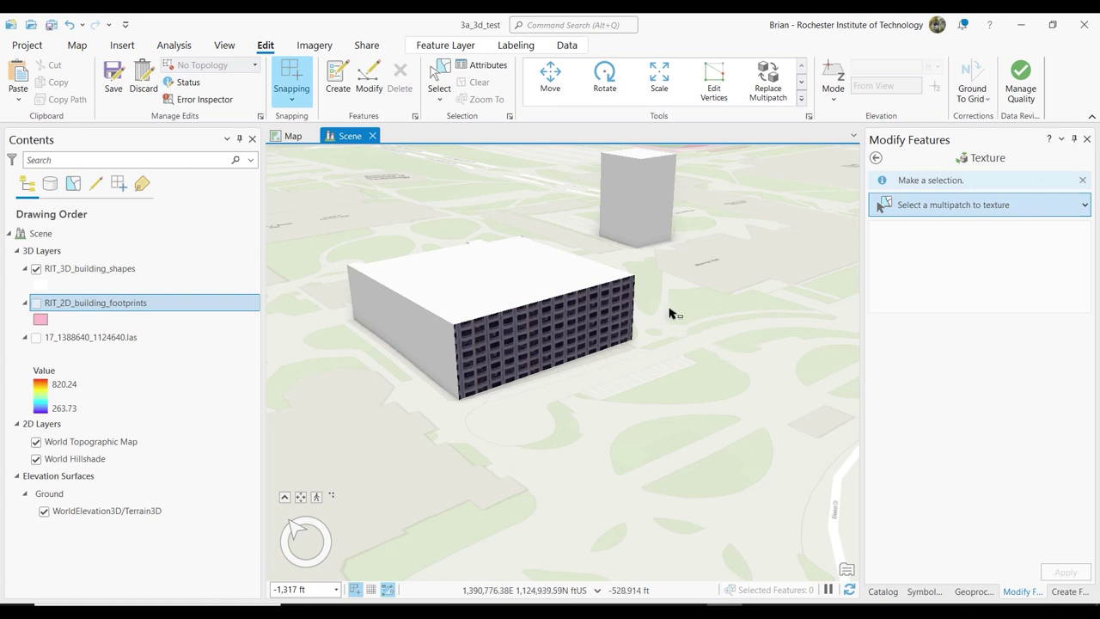
# Select the Wallace Library multipatch again for texturing, with its roof and adjoining walls in view
pyautogui.moveTo(689, 302); pyautogui.dragTo(661, 322, button='middle')
pyautogui.moveTo(509, 361); pyautogui.dragTo(643, 228, button='middle')
pyautogui.scroll(3, 642, 228)
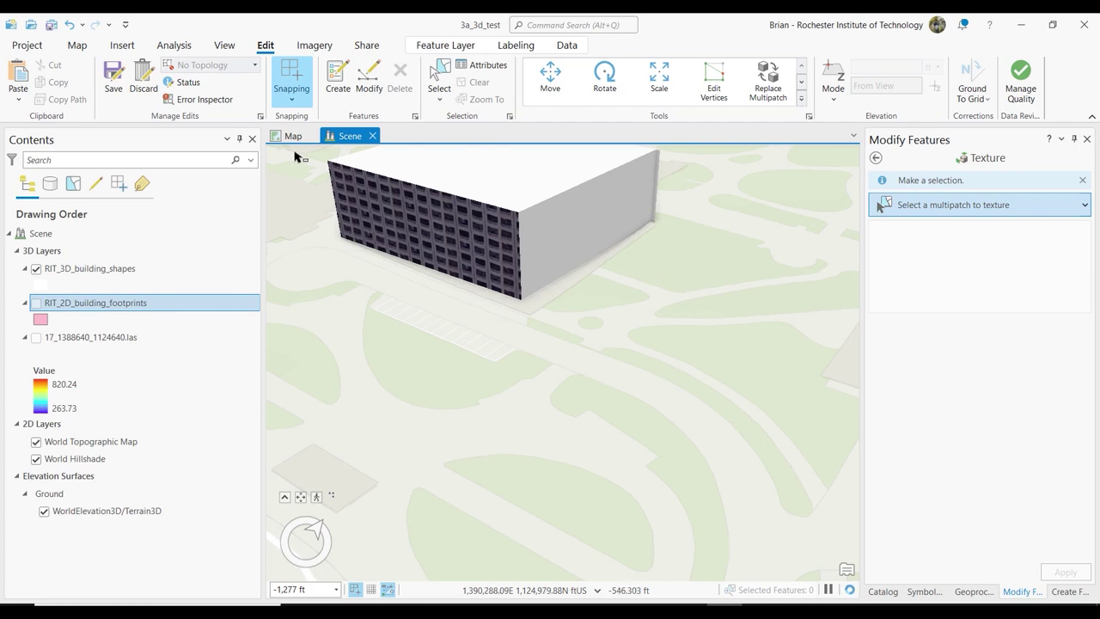
pyautogui.click(77, 45)
pyautogui.click(125, 82)
pyautogui.moveTo(640, 265); pyautogui.dragTo(727, 435)
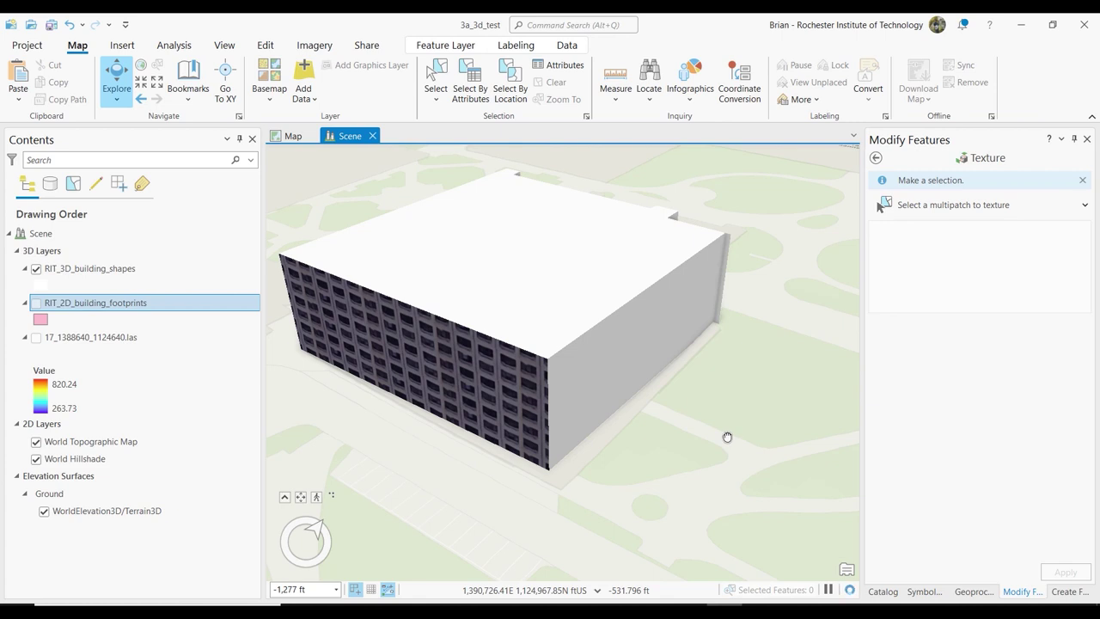
pyautogui.click(946, 210)
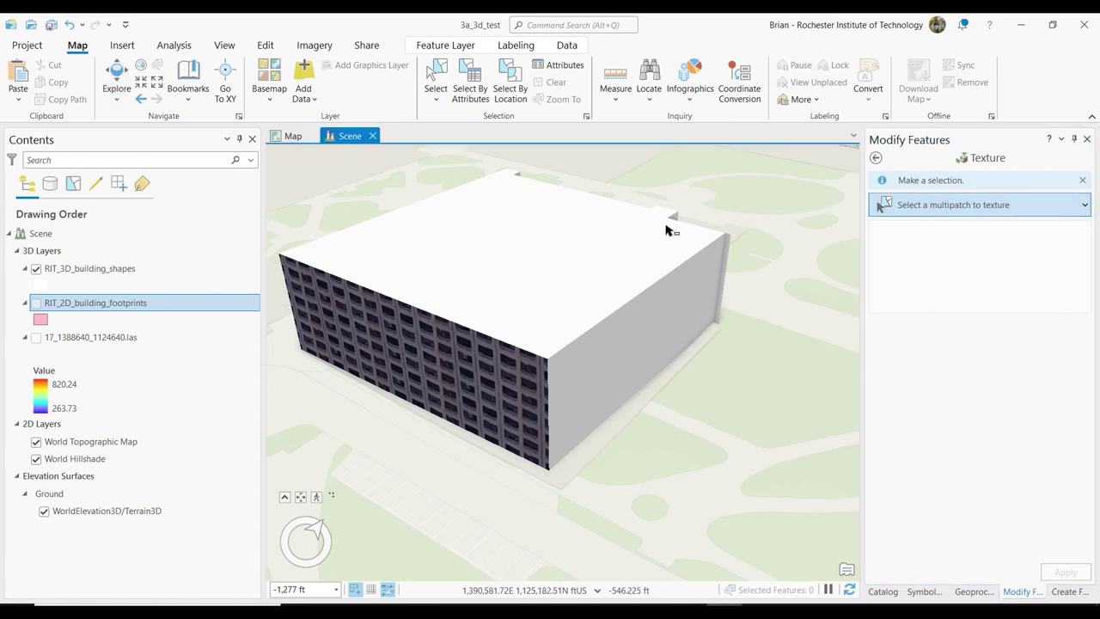
pyautogui.click(541, 271)
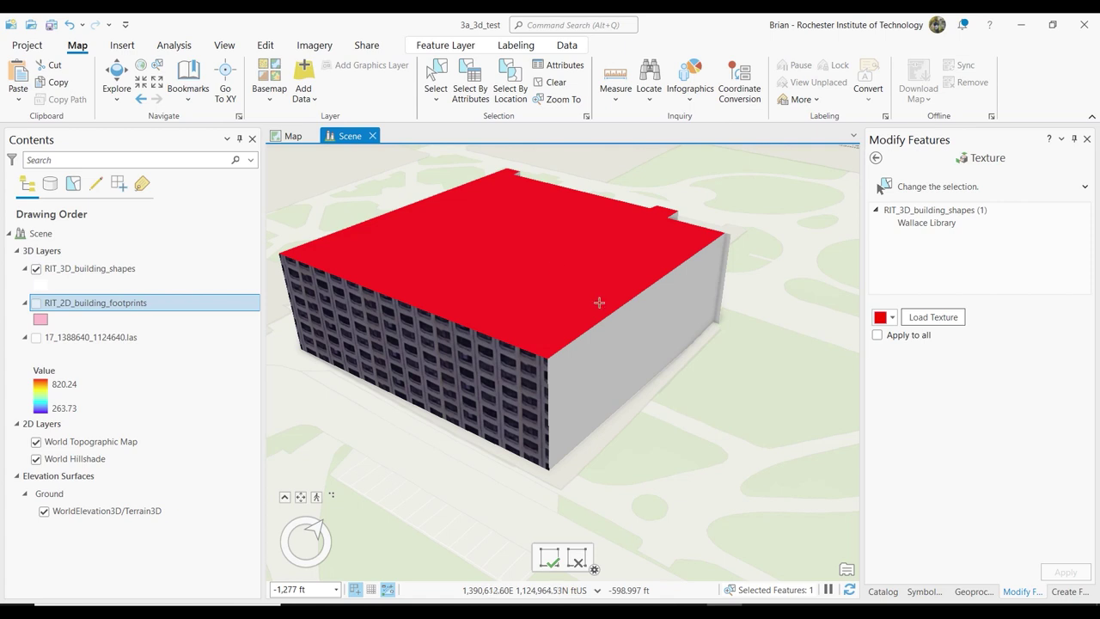
# Load Roof.jpg from the FacadeTextures folder as the texture for Wallace Library's roof
pyautogui.click(537, 234)
pyautogui.click(930, 317)
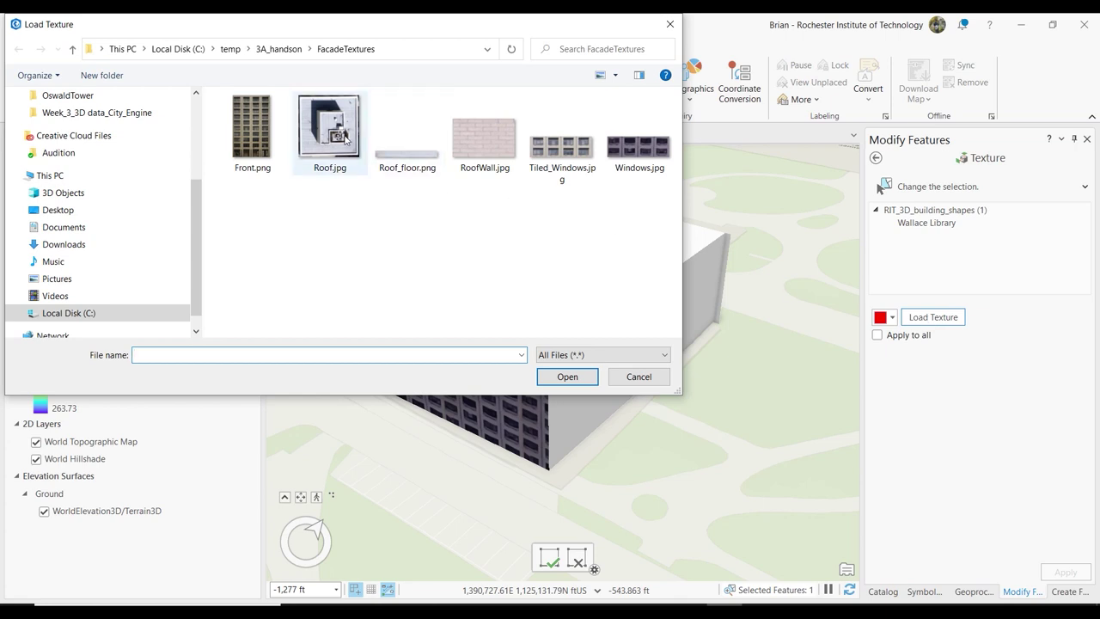
pyautogui.click(344, 140)
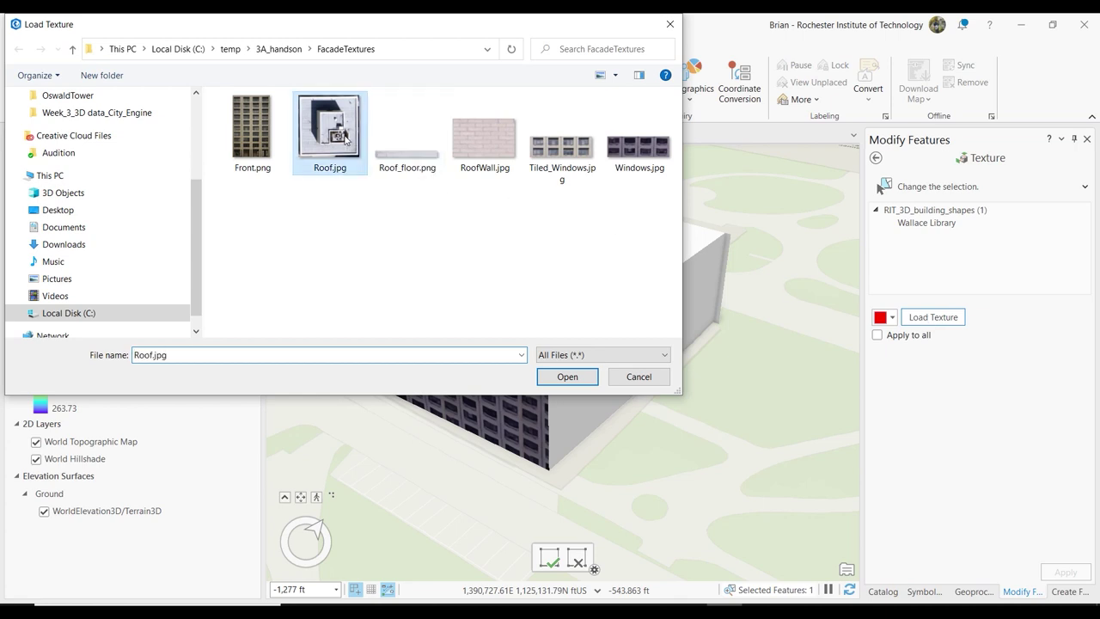
pyautogui.click(564, 378)
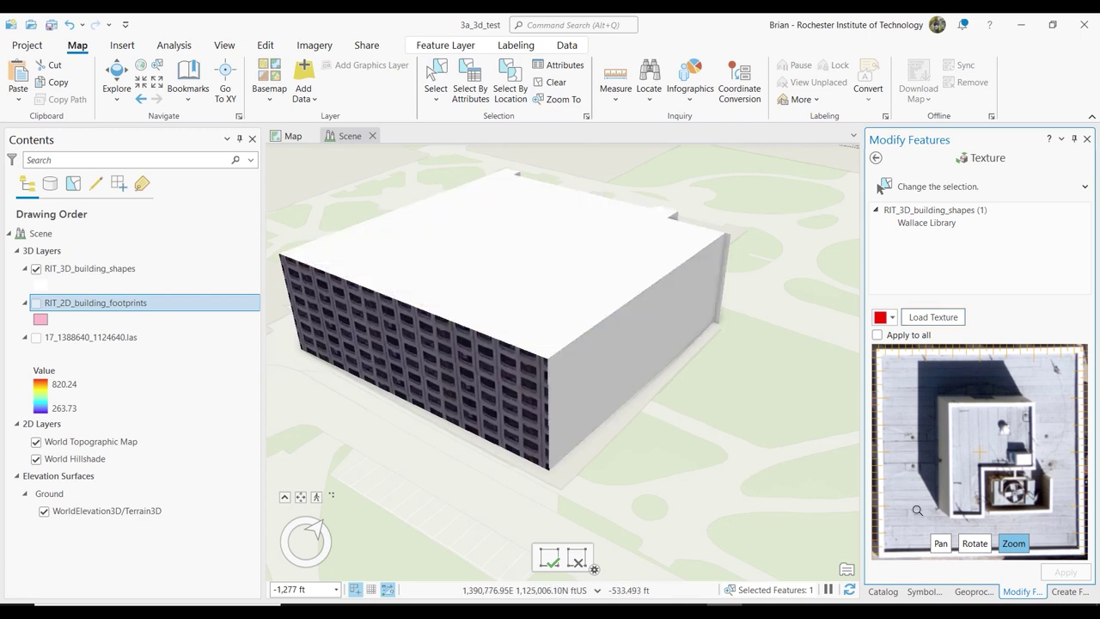
# Rotate the Roof.jpg texture a quarter turn clockwise, apply it to Wallace Library's roof, then finish the edit and clear the selection
pyautogui.click(977, 544)
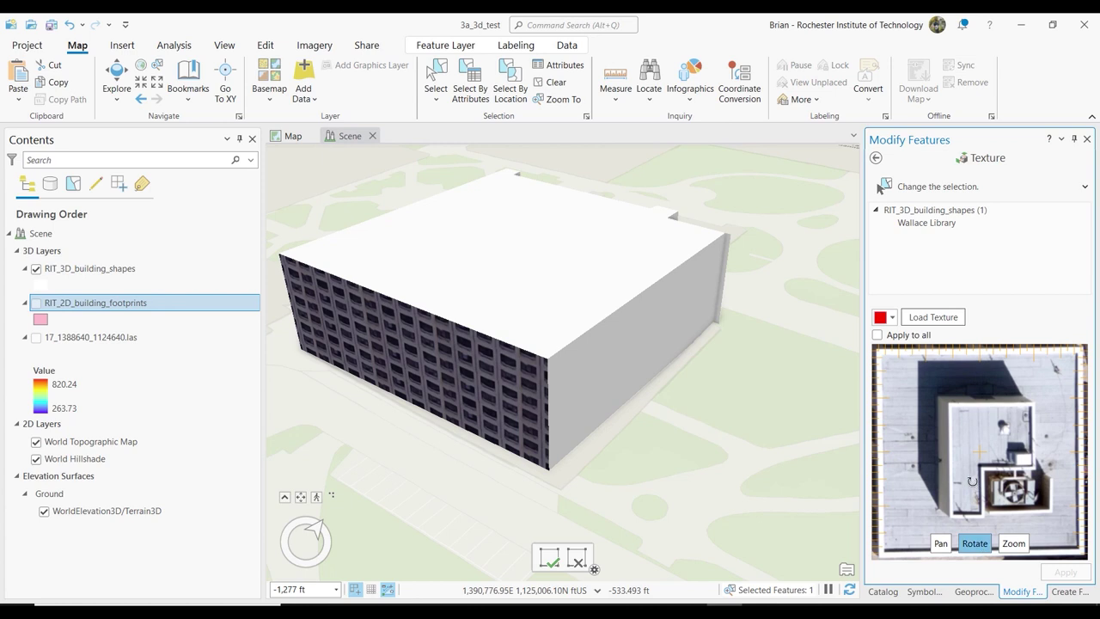
pyautogui.moveTo(969, 470); pyautogui.dragTo(956, 440)
pyautogui.click(560, 290)
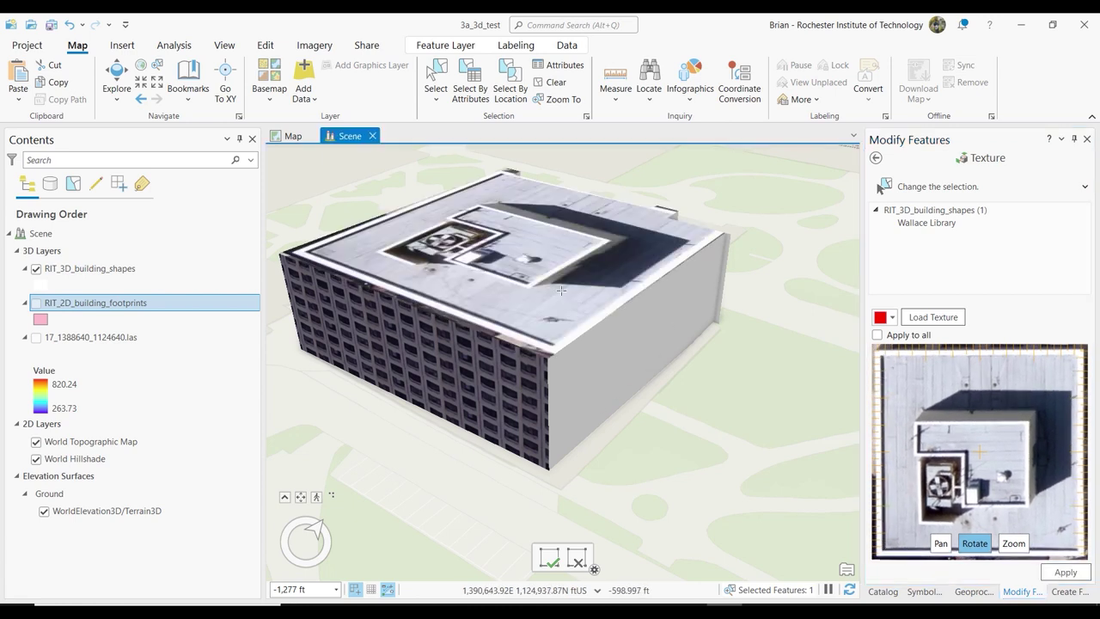
pyautogui.click(547, 563)
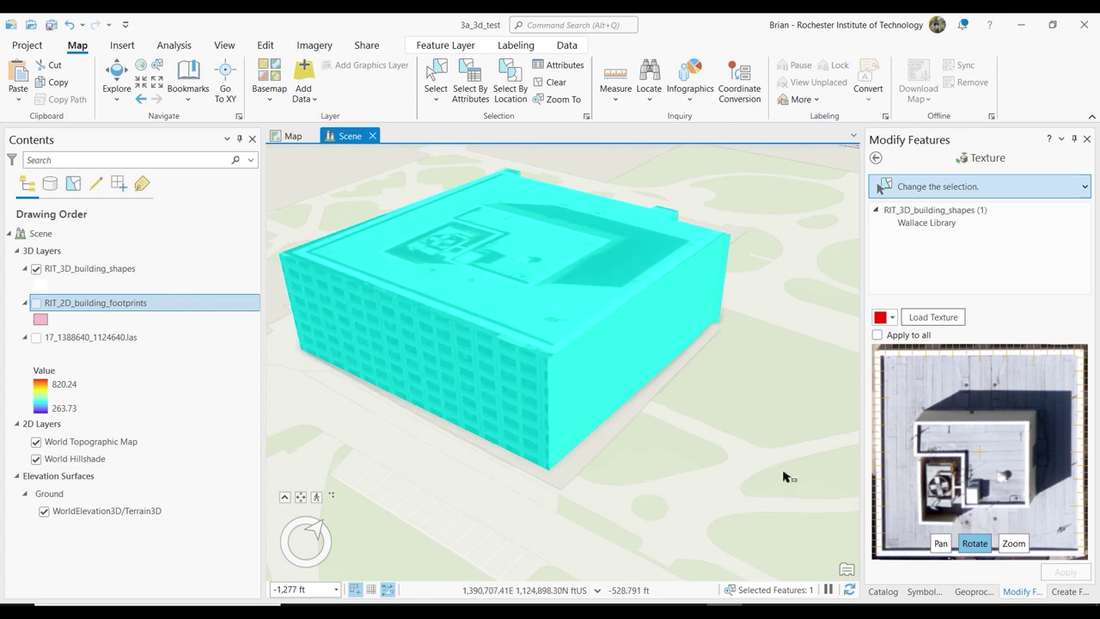
pyautogui.click(554, 83)
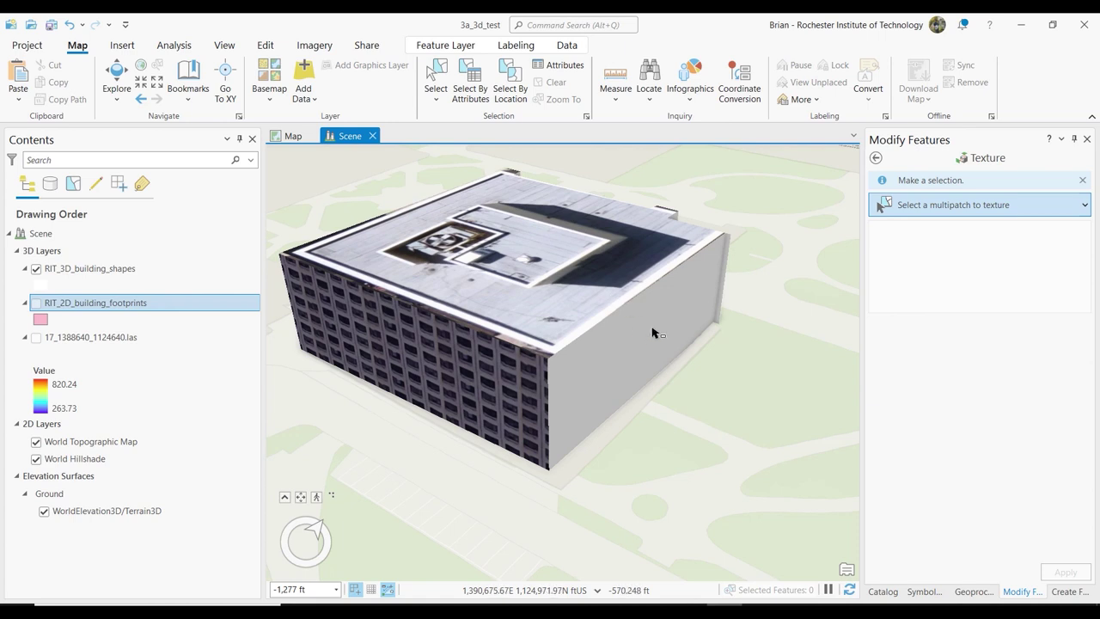
# Leave the Texture tool and open the Wallace Library multipatch with Edit Vertices for editing from straight above
pyautogui.moveTo(653, 329); pyautogui.dragTo(621, 477, button='middle')
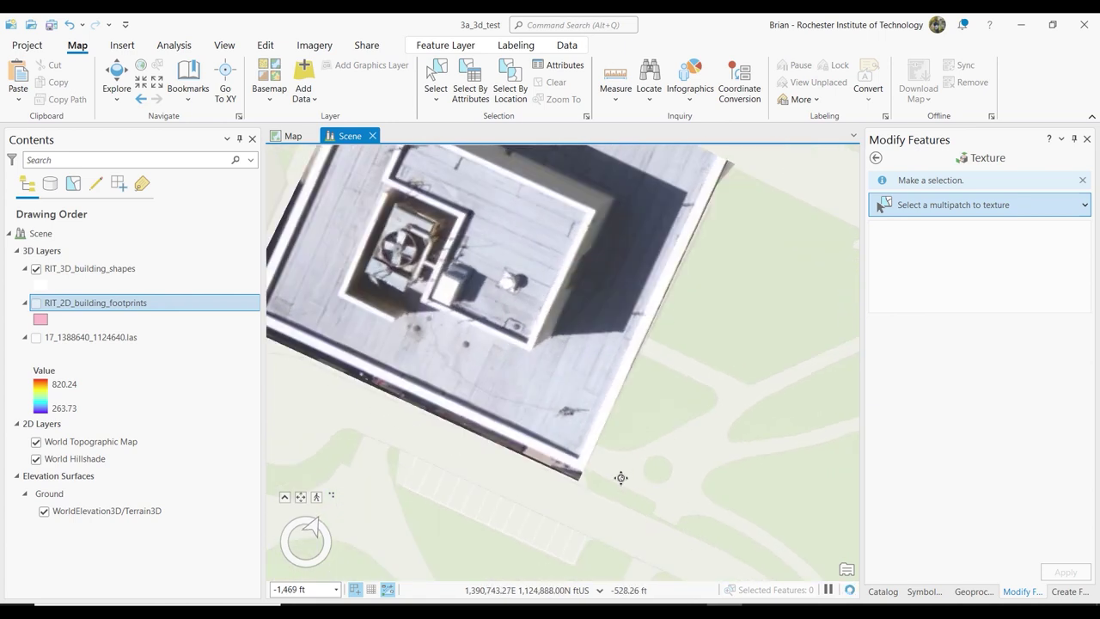
pyautogui.press('n')
pyautogui.scroll(-5, 560, 378)
pyautogui.scroll(5, 560, 378)
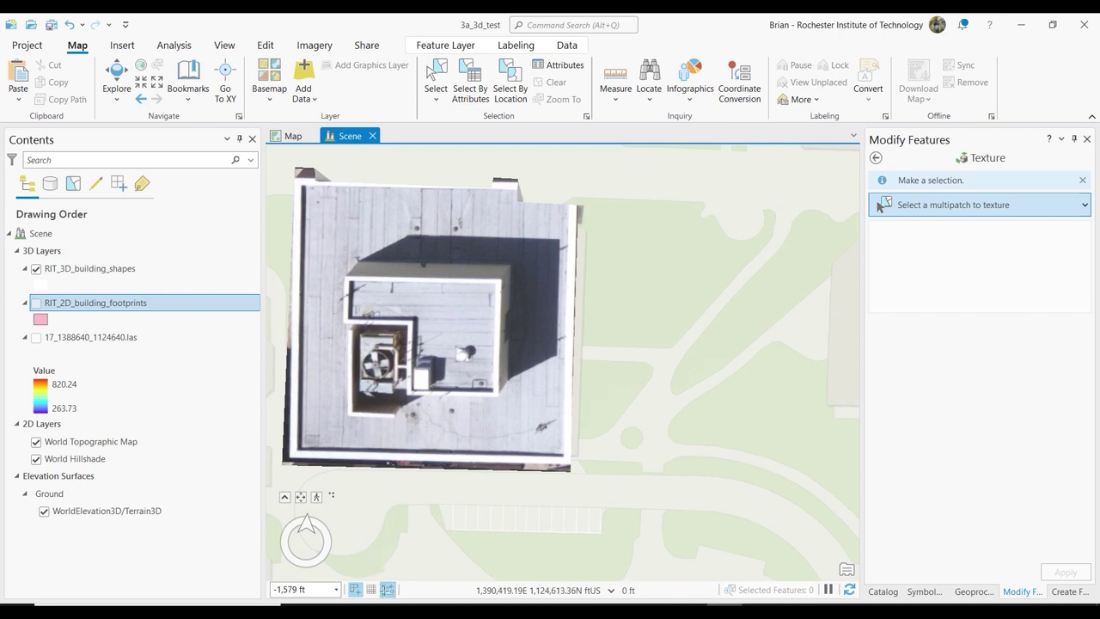
pyautogui.moveTo(384, 587)
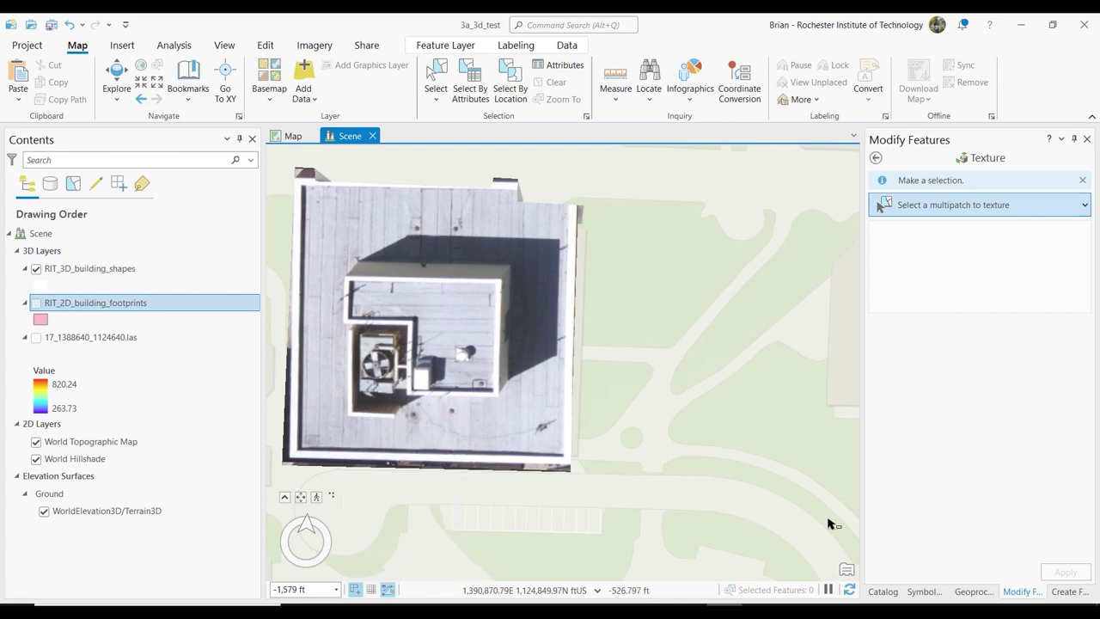
pyautogui.click(266, 46)
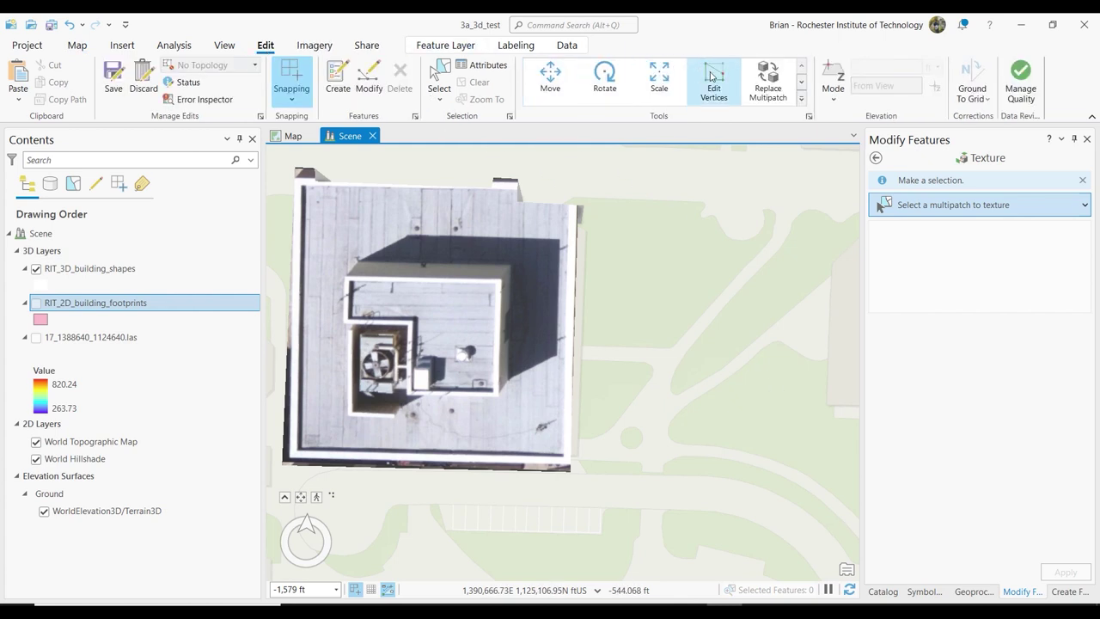
pyautogui.click(876, 158)
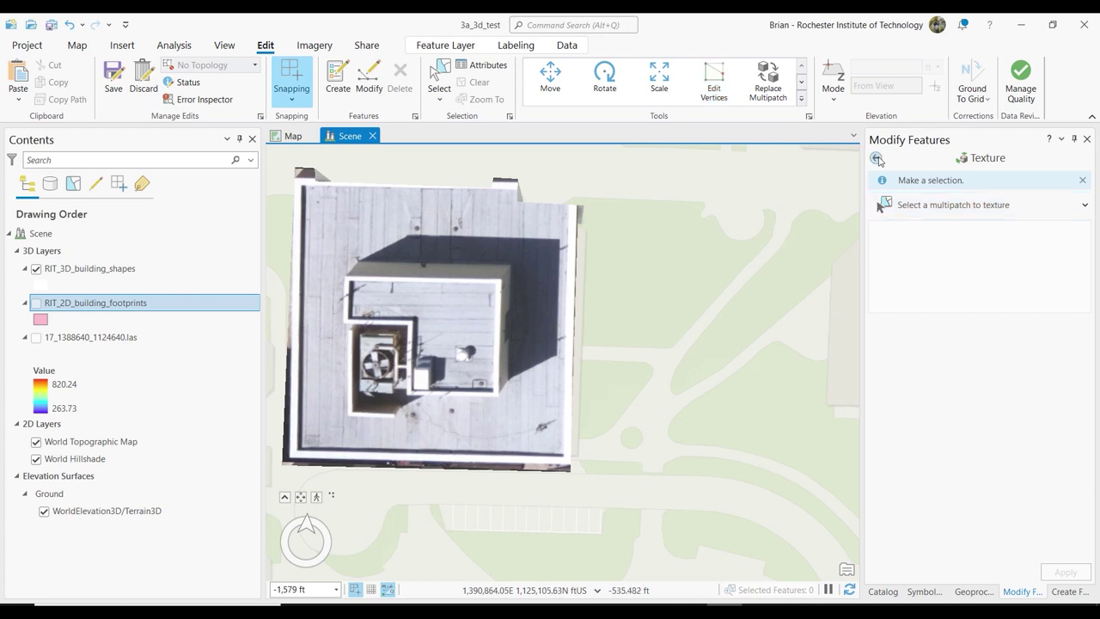
pyautogui.click(877, 159)
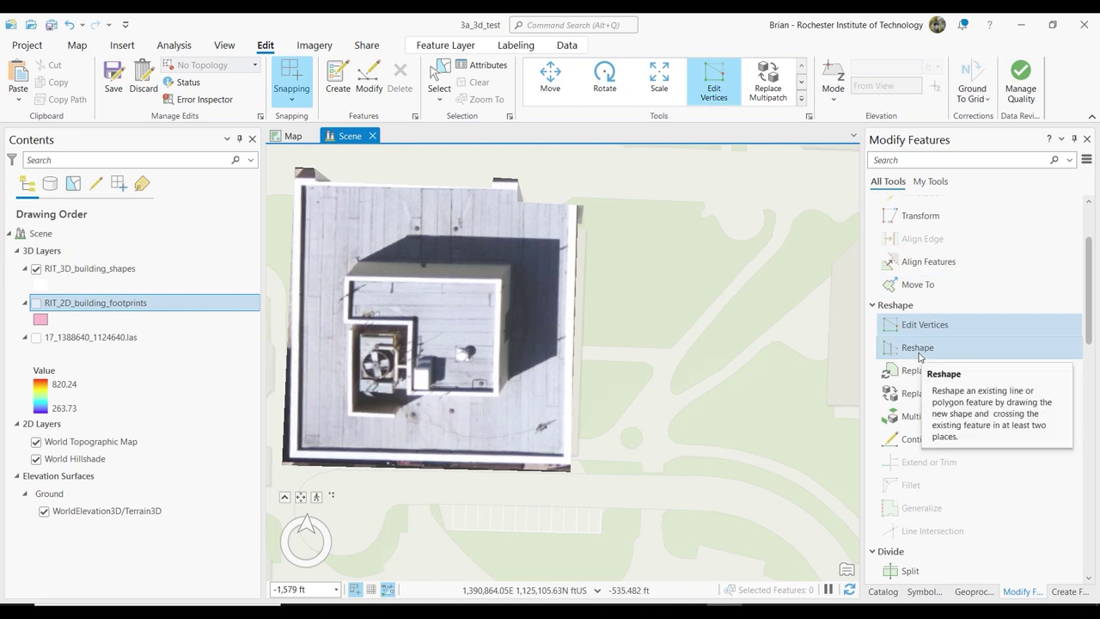
pyautogui.click(919, 354)
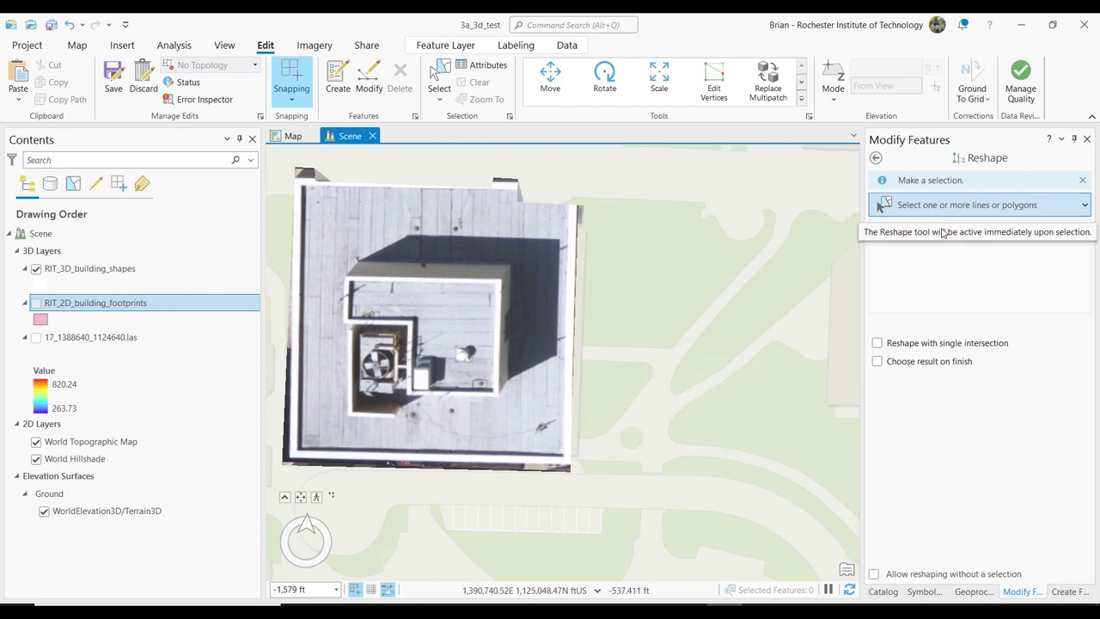
pyautogui.click(875, 158)
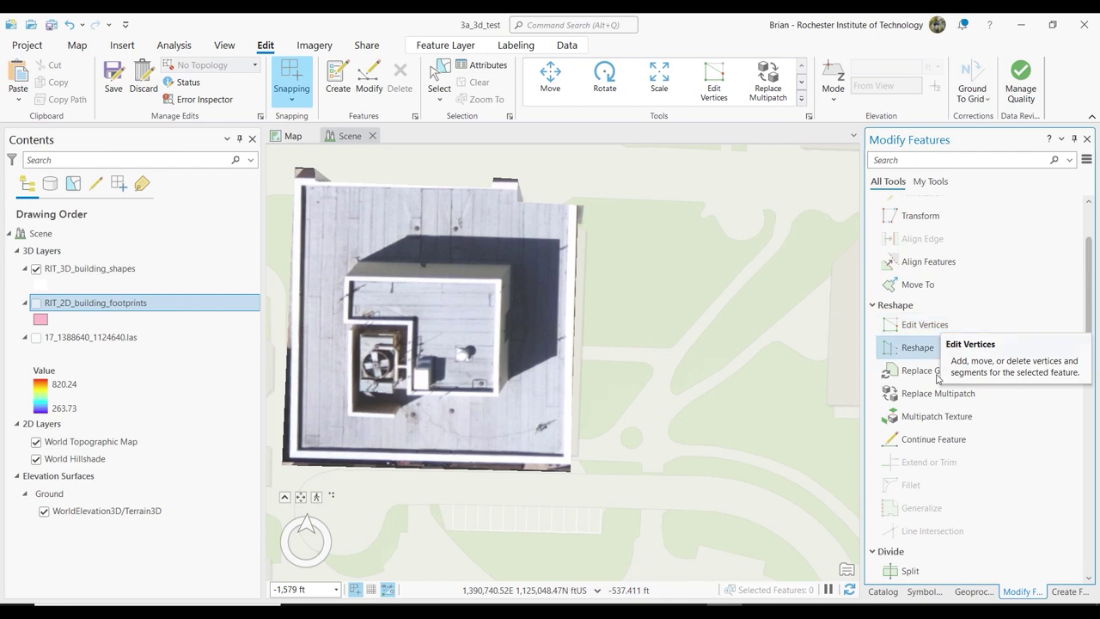
pyautogui.click(926, 326)
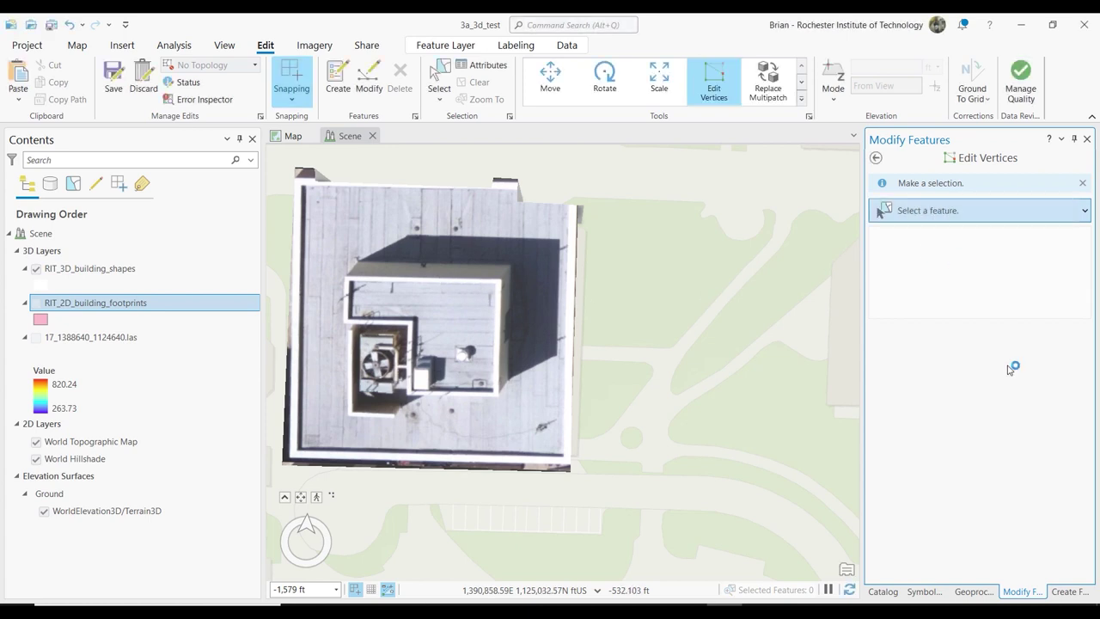
pyautogui.click(423, 286)
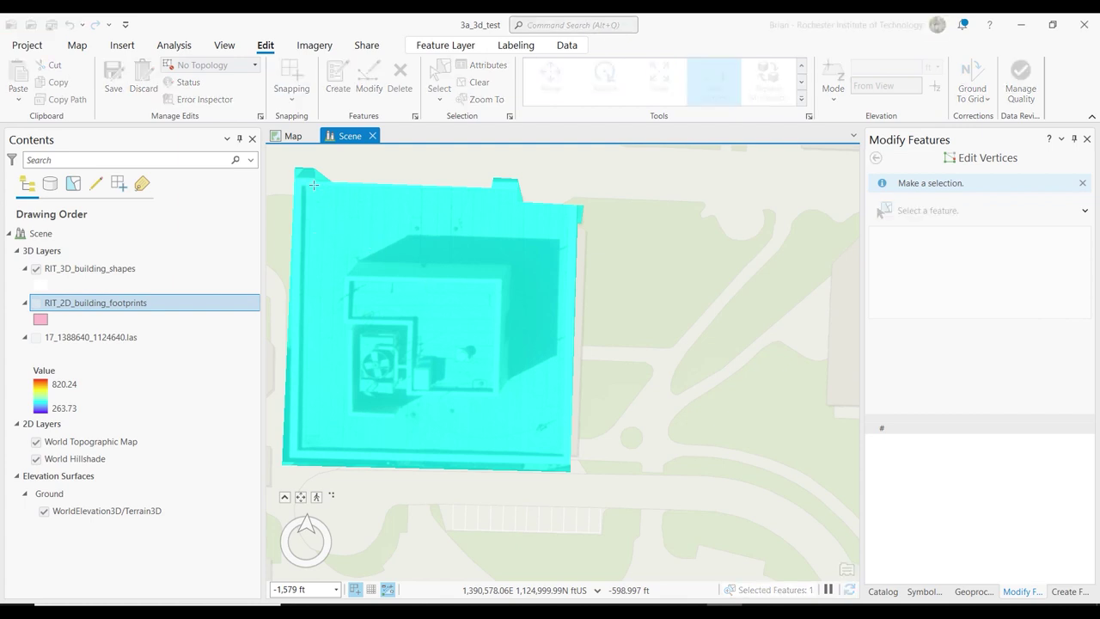
# Sketch a closed four-sided outline around the rooftop structure on Wallace Library's roof, with a west side about 88 ft long, to split the roof face
pyautogui.click(341, 249)
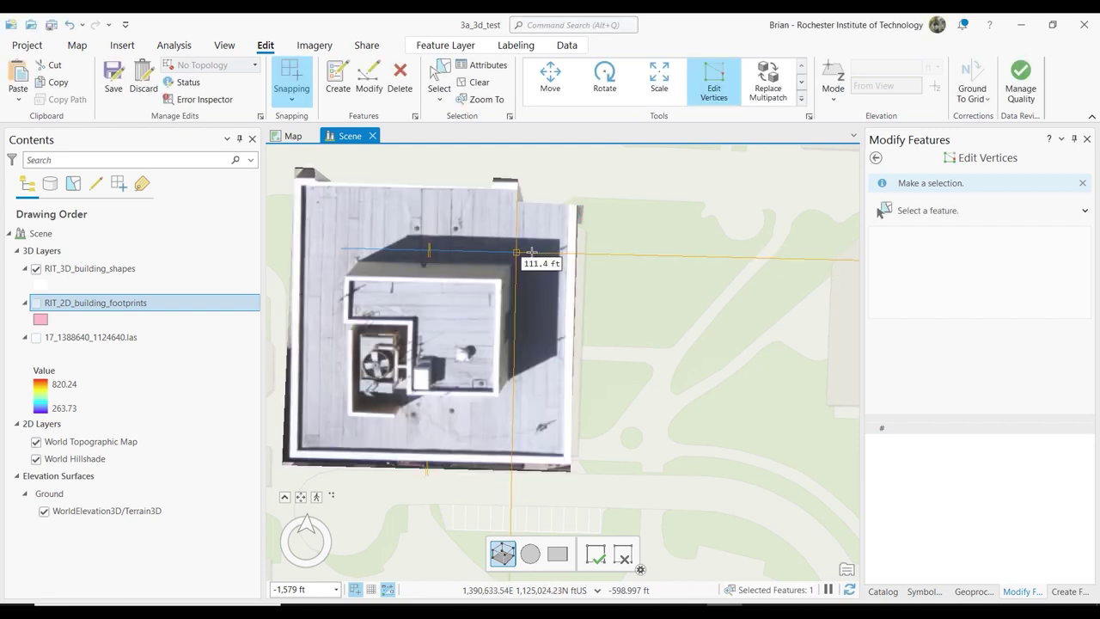
pyautogui.click(532, 252)
pyautogui.click(524, 251)
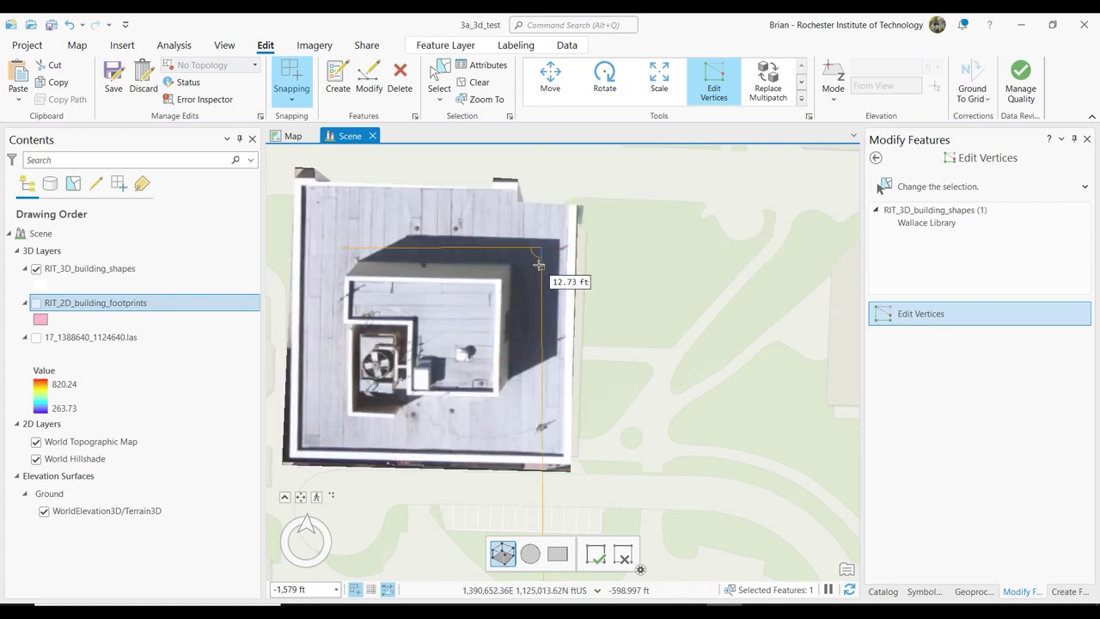
pyautogui.click(524, 393)
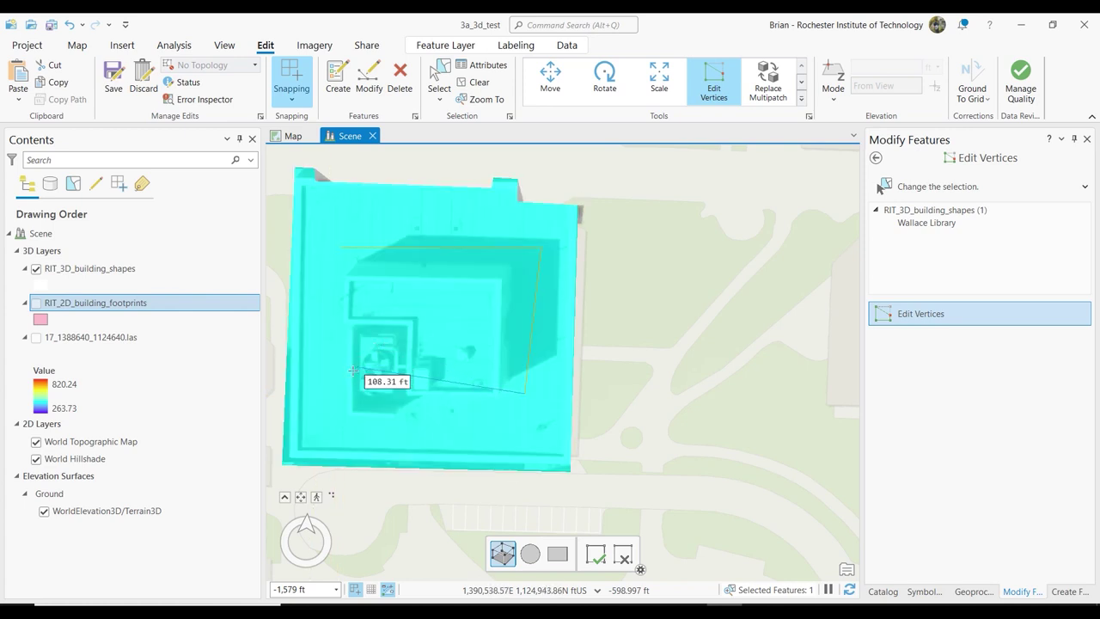
pyautogui.click(343, 388)
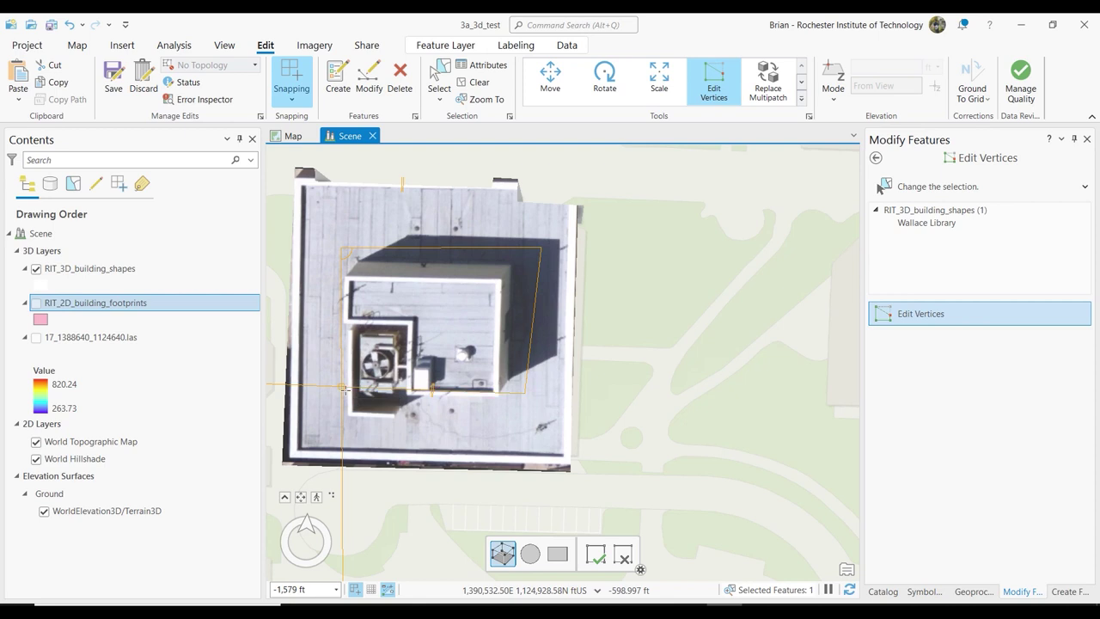
pyautogui.doubleClick(340, 250)
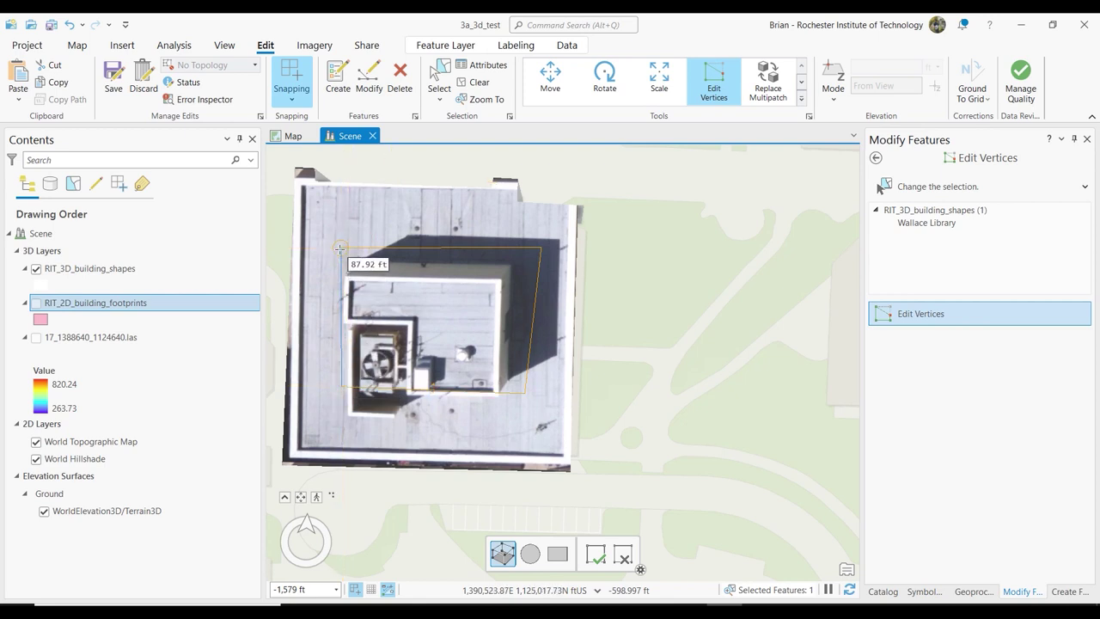
pyautogui.click(340, 249)
pyautogui.press('F2')
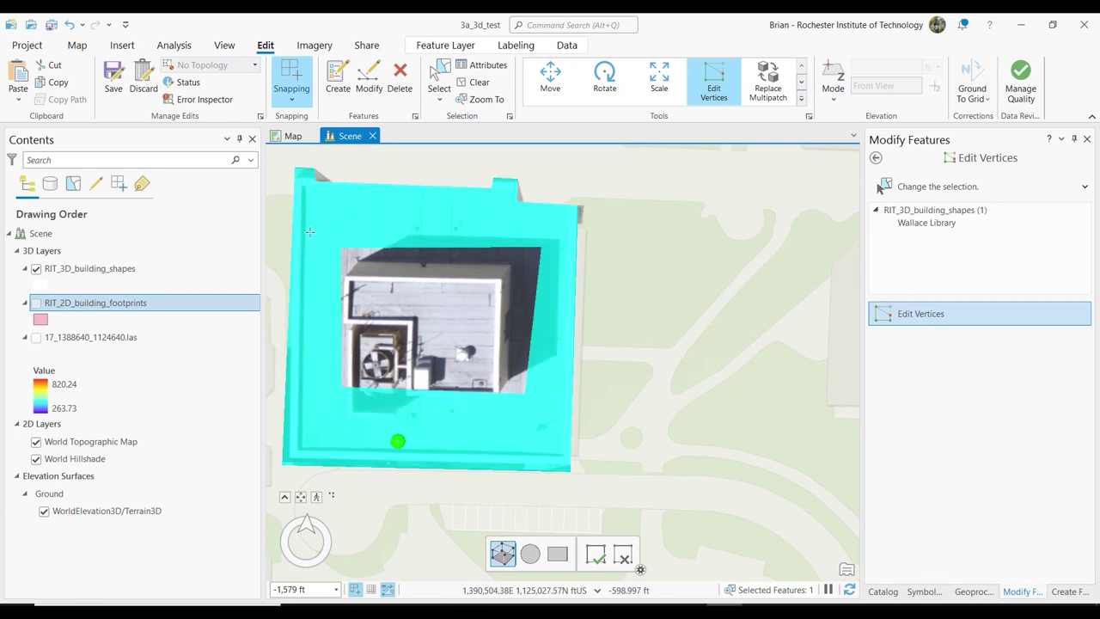
# Select the inner four-sided roof section of Wallace Library and extrude it upward into a raised block
pyautogui.click(436, 319)
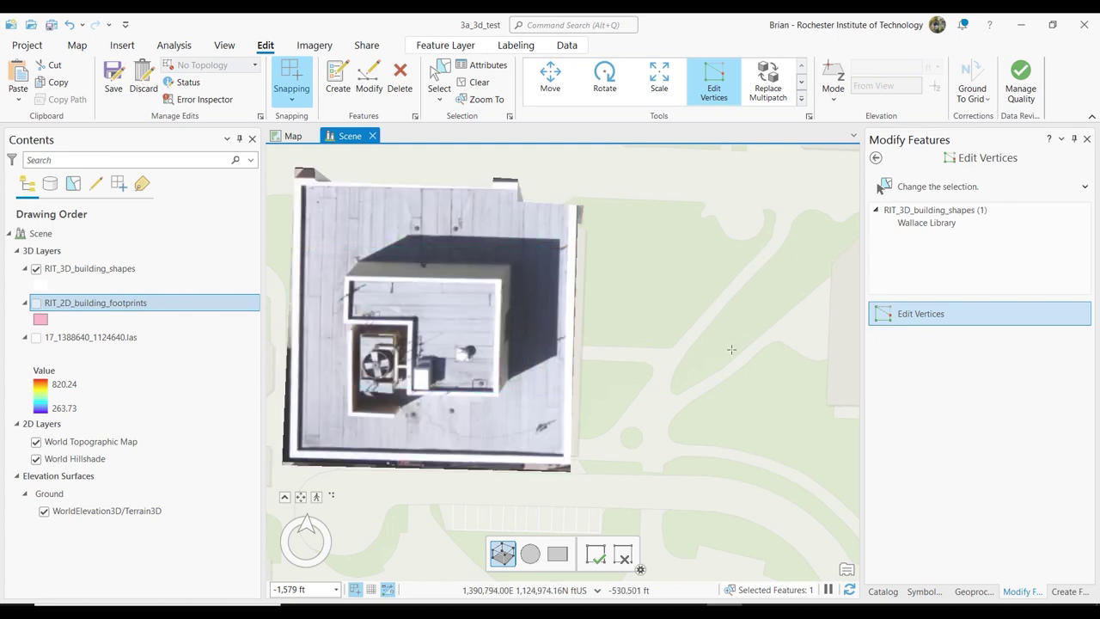
pyautogui.moveTo(658, 379)
pyautogui.mouseDown(button='middle')
pyautogui.moveTo(619, 319)
pyautogui.moveTo(617, 230)
pyautogui.moveTo(624, 294)
pyautogui.mouseUp(button='middle')
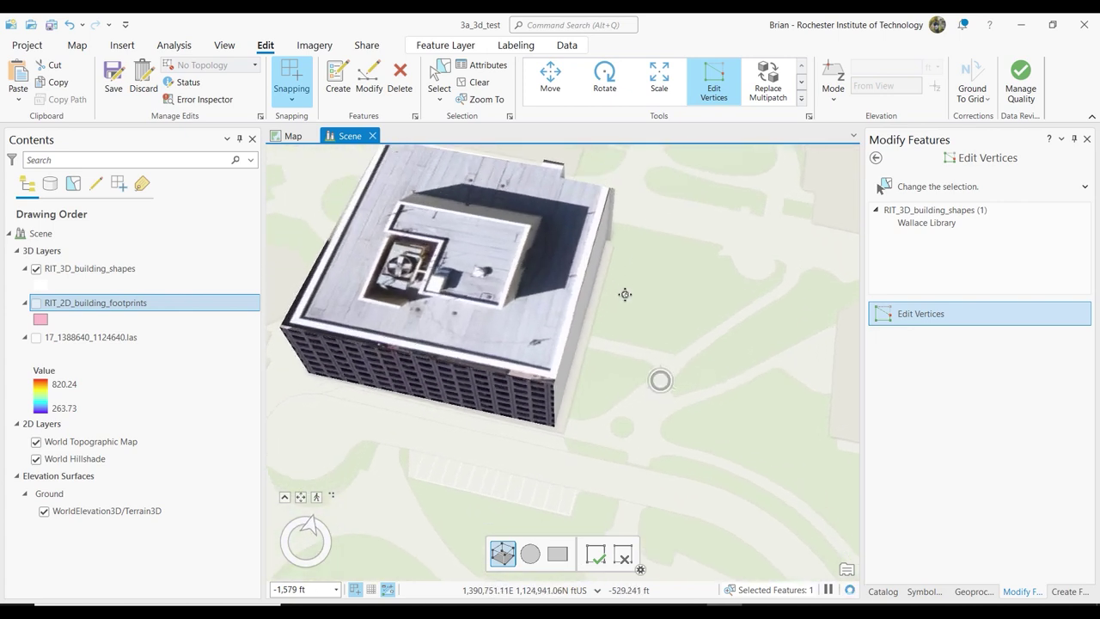
pyautogui.moveTo(464, 243); pyautogui.dragTo(446, 194)
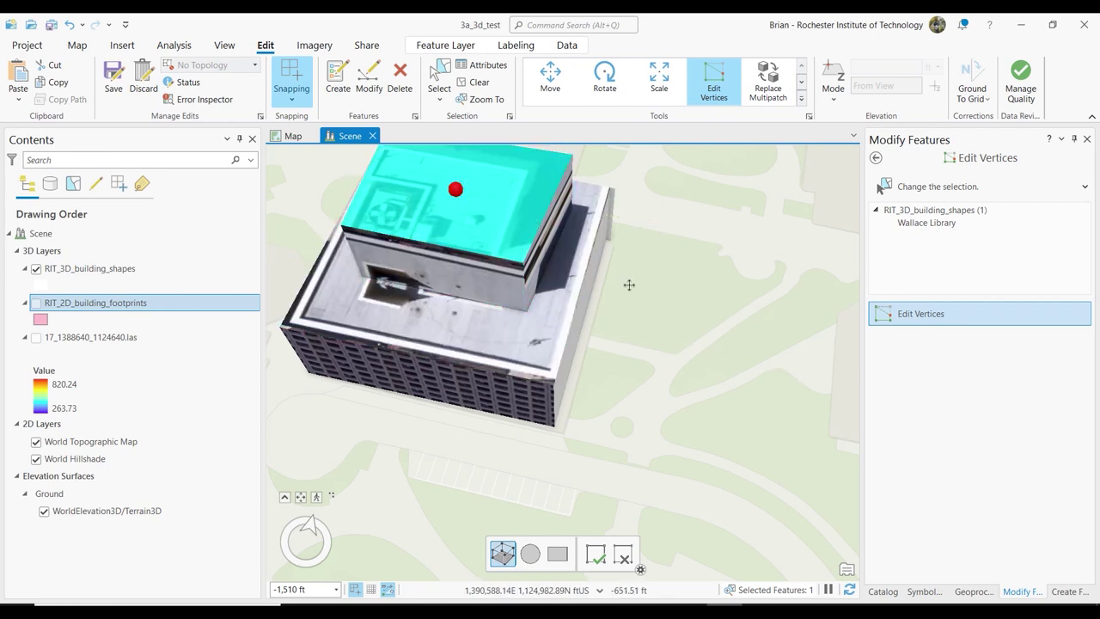
pyautogui.moveTo(656, 327); pyautogui.dragTo(658, 336, button='middle')
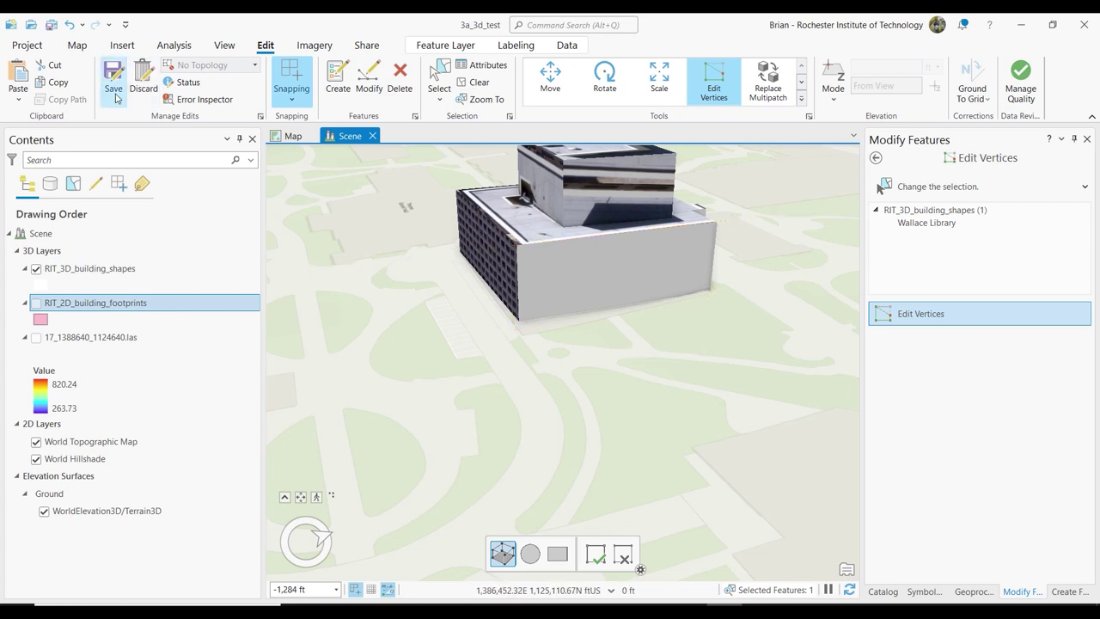
# Explore the scene around Wallace Library to inspect the raised roof block and the surrounding campus
pyautogui.click(77, 45)
pyautogui.click(116, 82)
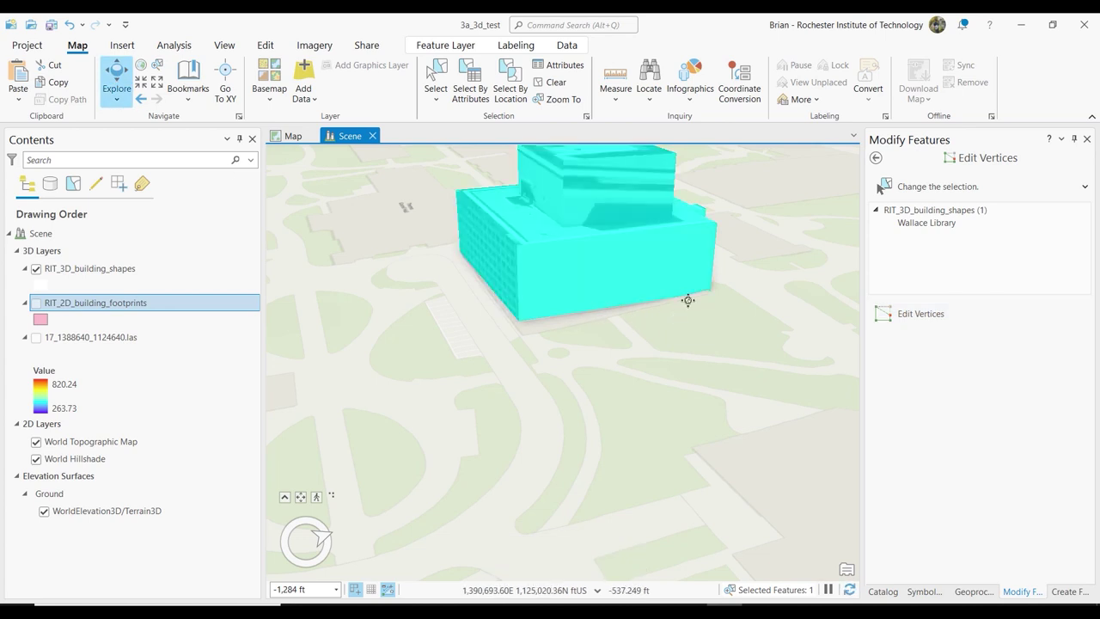
pyautogui.moveTo(729, 315); pyautogui.dragTo(701, 376, button='middle')
pyautogui.scroll(-2, 701, 376)
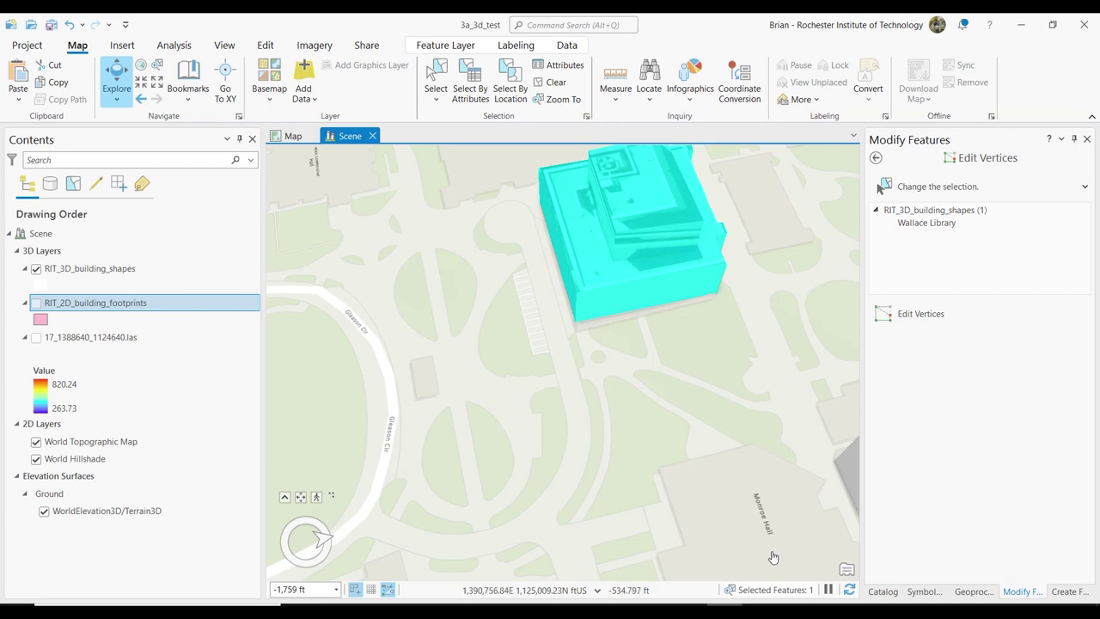
pyautogui.moveTo(730, 323); pyautogui.dragTo(659, 381)
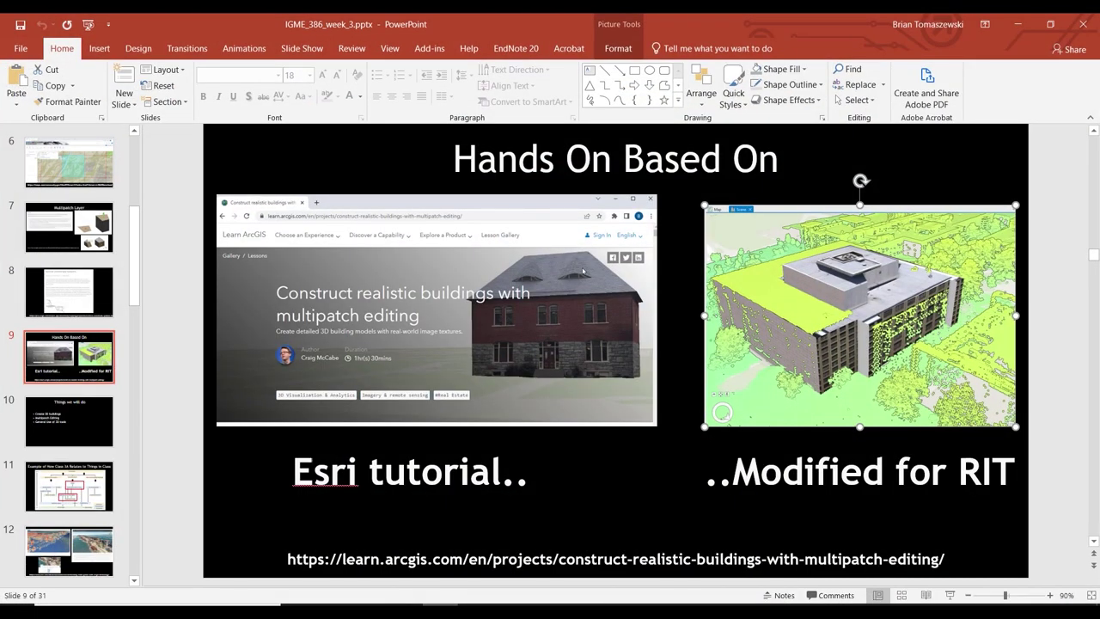
# Show the PowerPoint slide "Example of How Class 3A Relates to Things in Class" and select its diagram
pyautogui.click(84, 487)
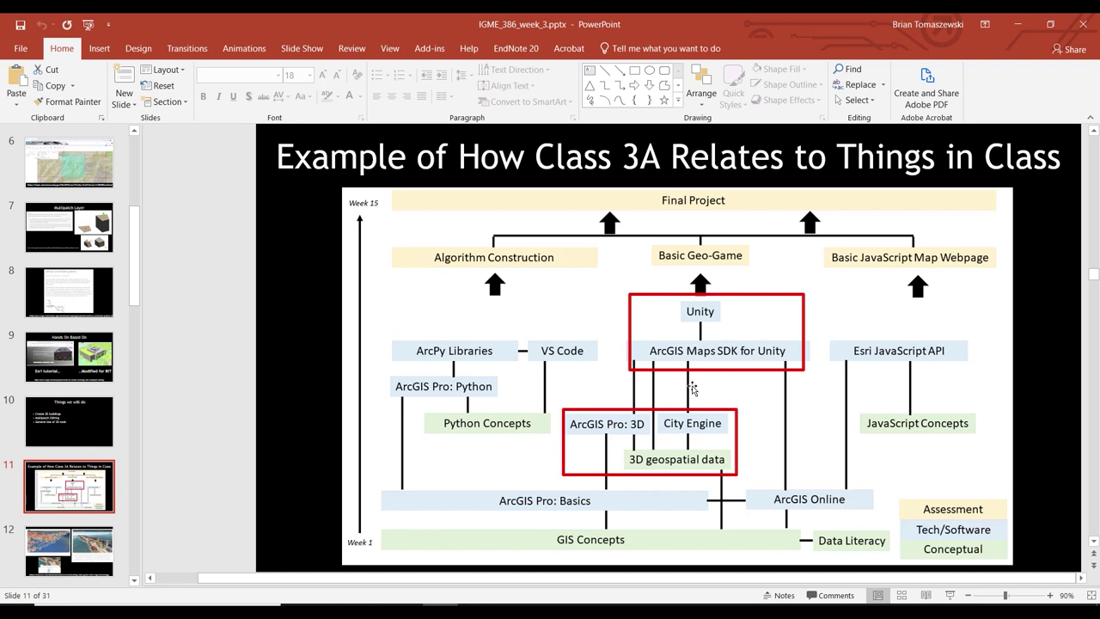
pyautogui.click(720, 368)
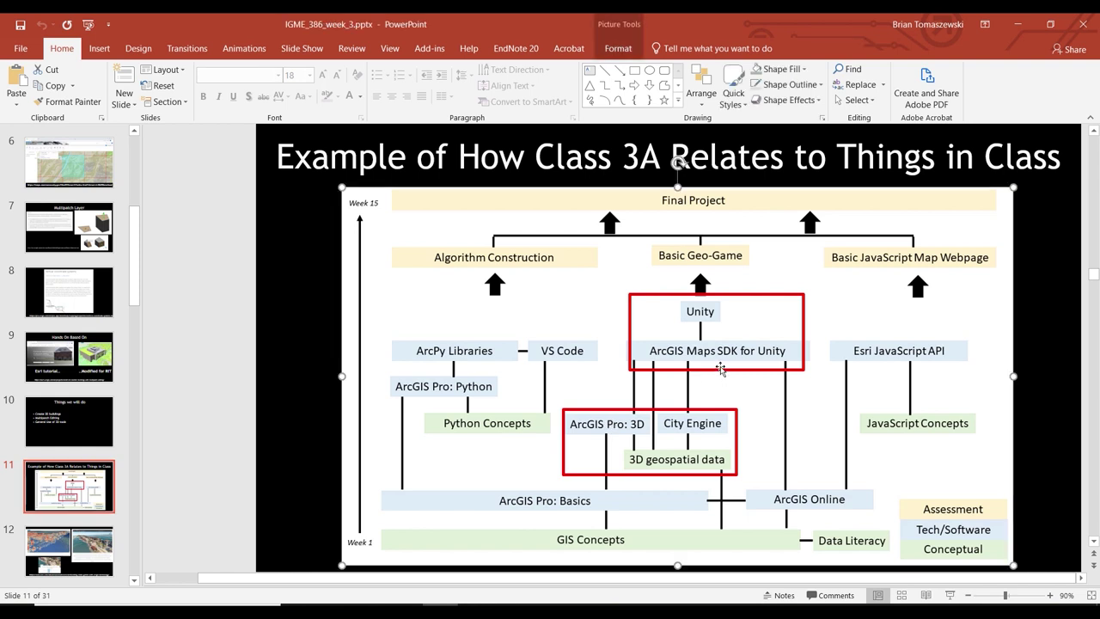